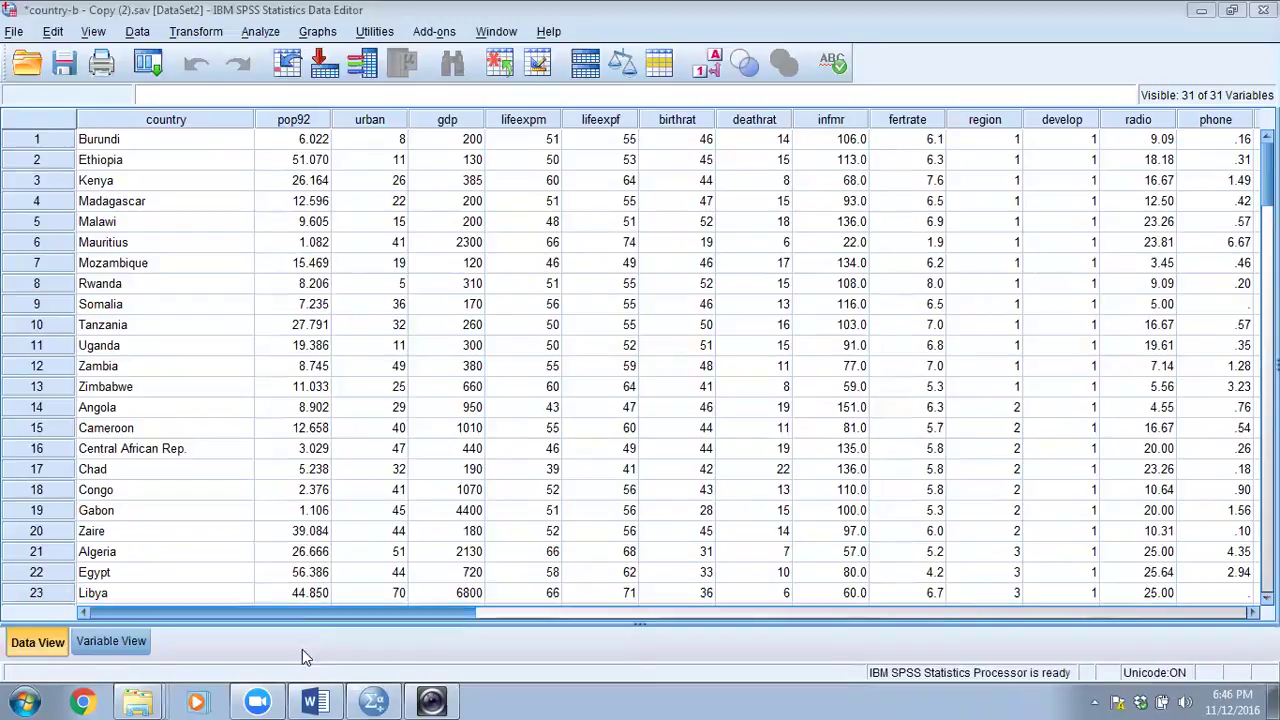
- Switch to the Word document and review the 10-variable table, the component-retention criteria and the reference entry
left_click(318, 701)
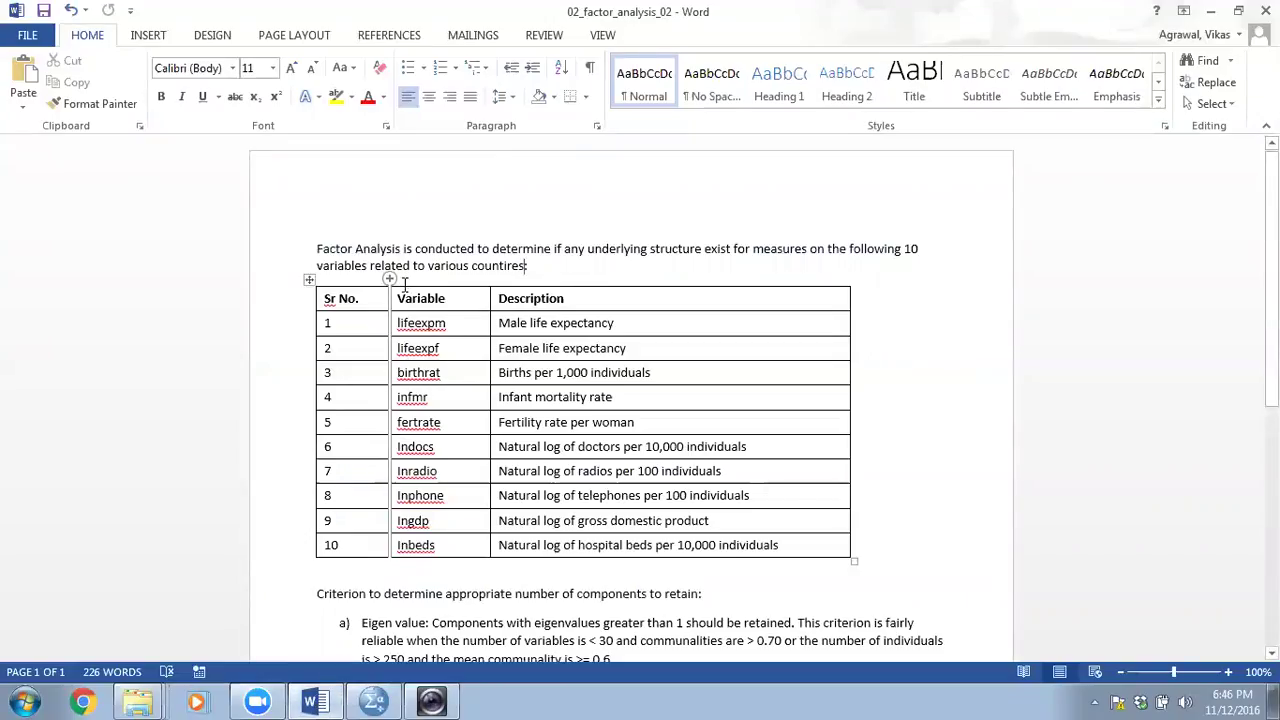
type(":")
key("BackSpace")
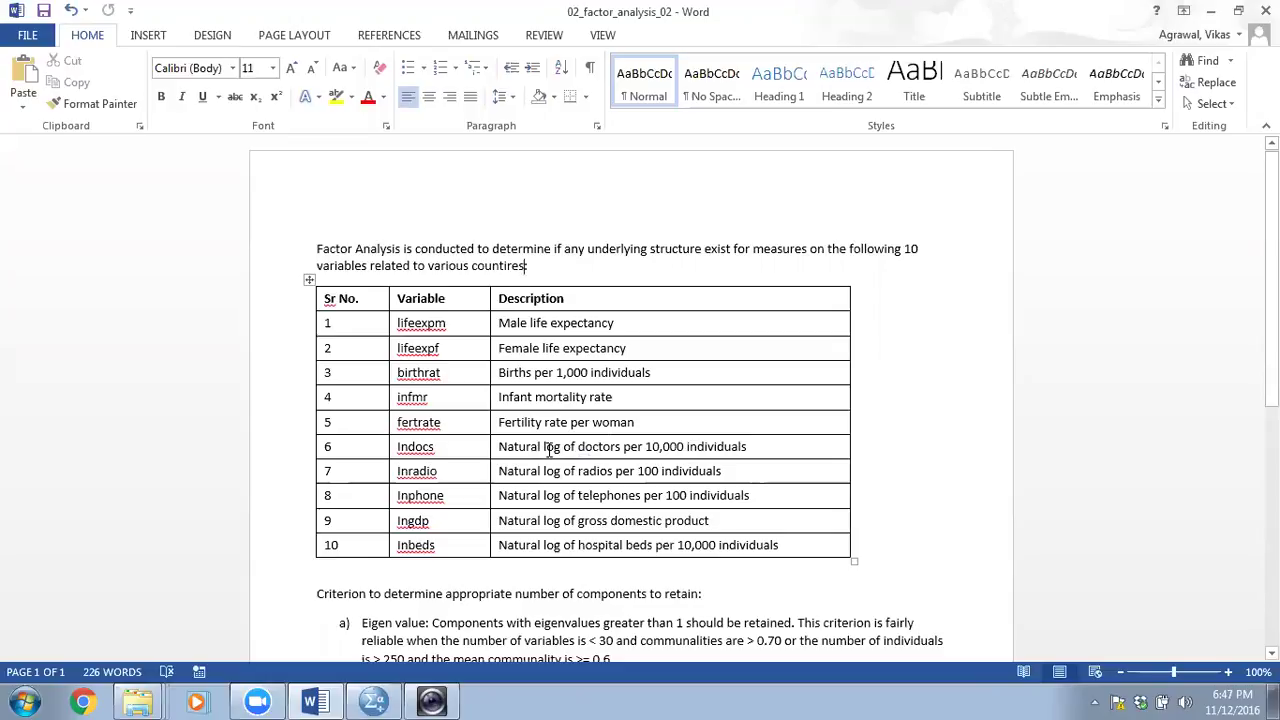
type(":")
scroll(545, 432, "down", 2)
scroll(511, 393, "down", 7)
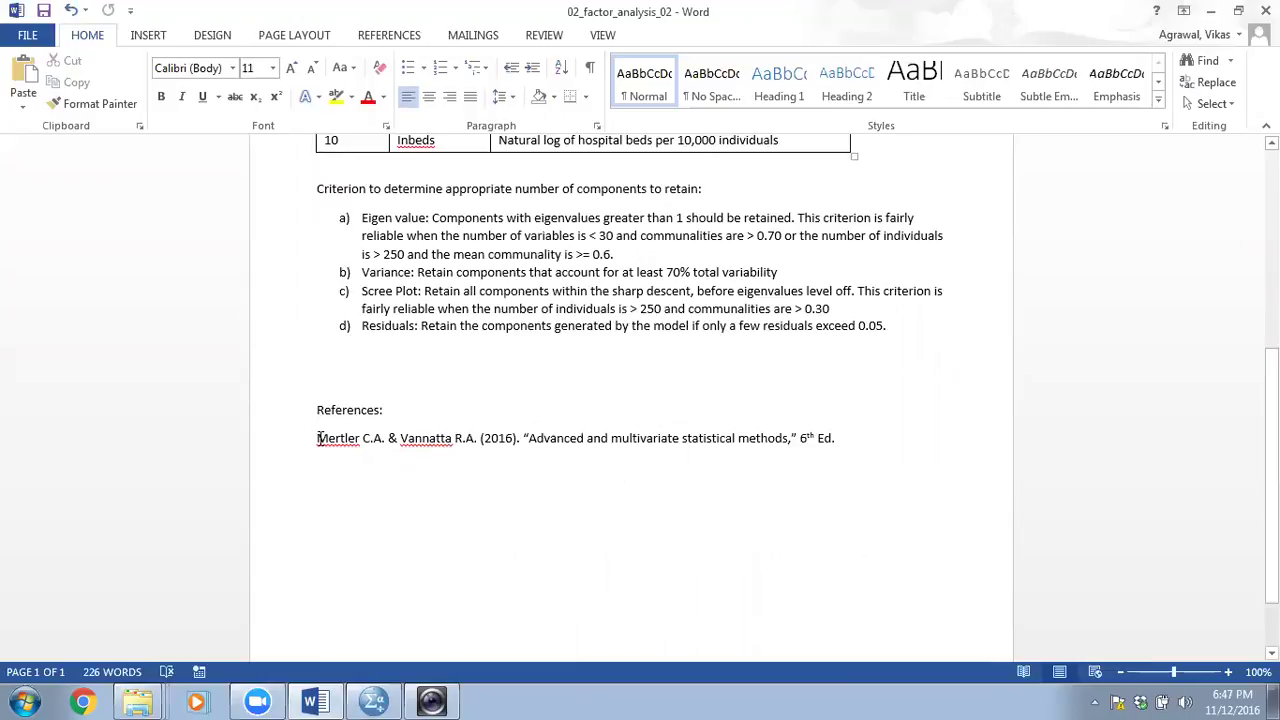
left_click_drag(318, 438, 840, 438)
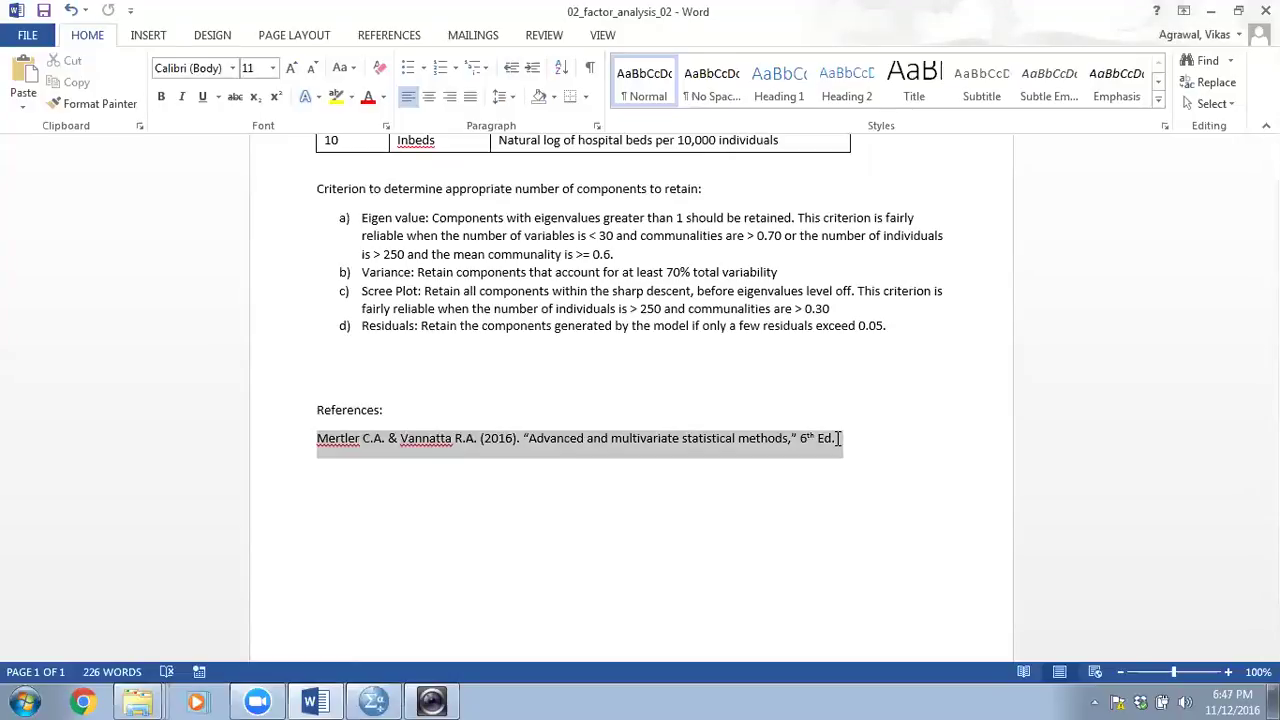
left_click_drag(838, 438, 836, 438)
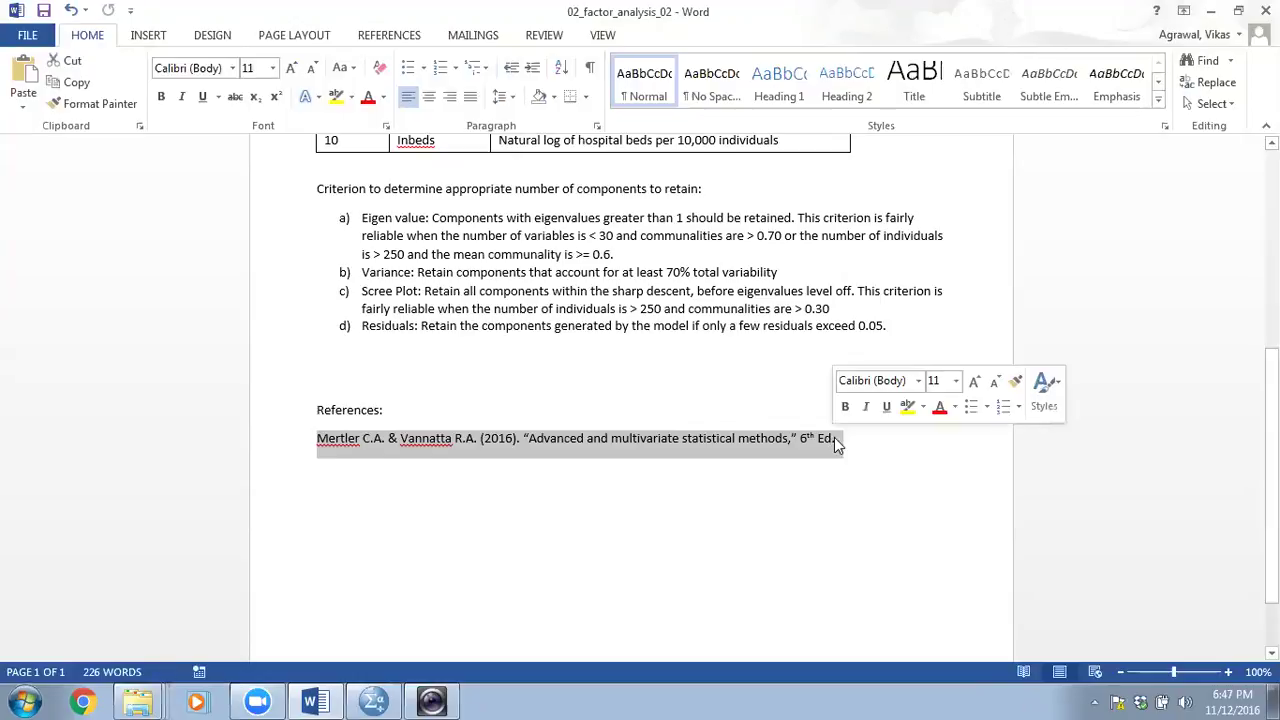
left_click(888, 460)
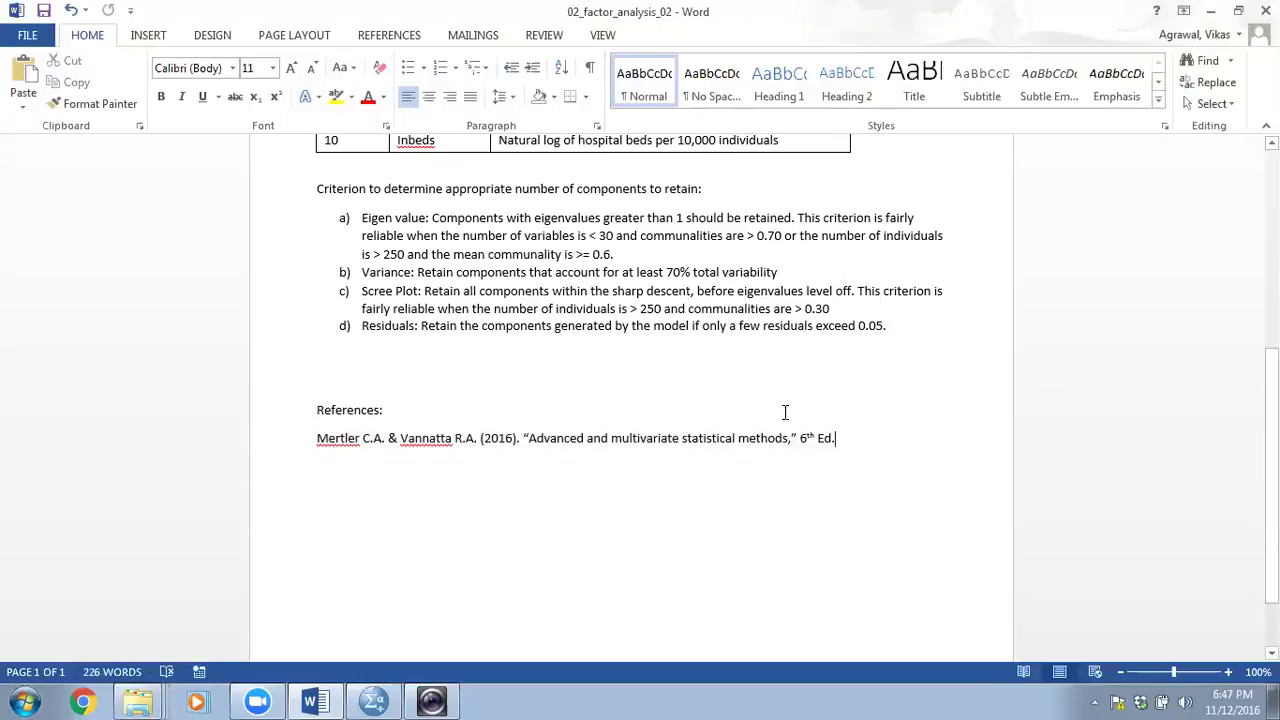
- Switch to the SPSS data editor and look through the country records down to the last filled row
left_click(376, 701)
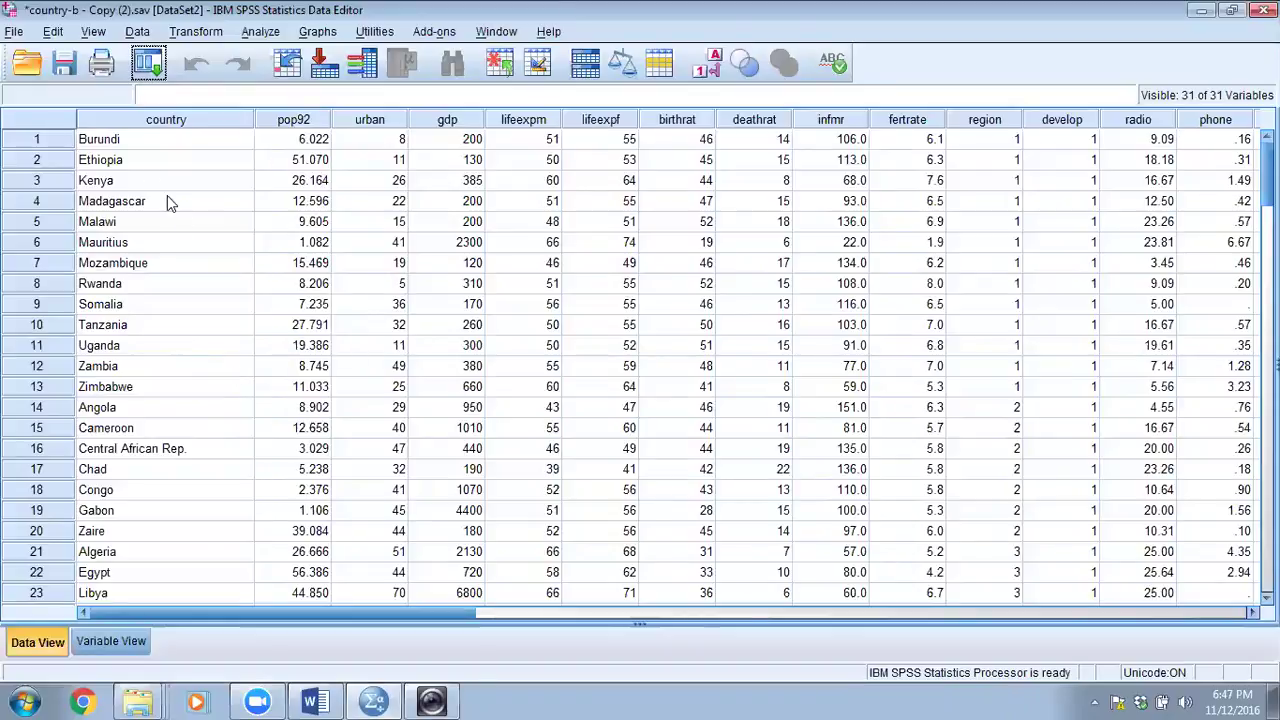
scroll(188, 170, "down", 3)
scroll(188, 170, "down", 20)
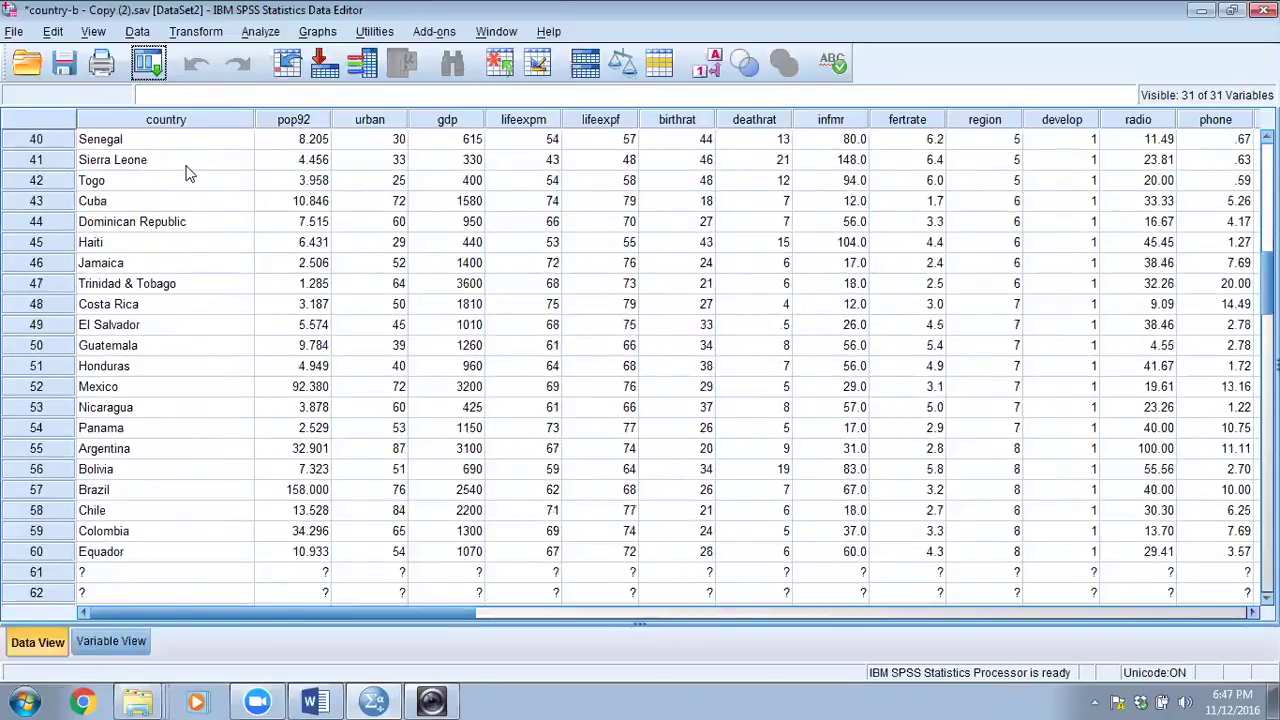
scroll(188, 172, "down", 4)
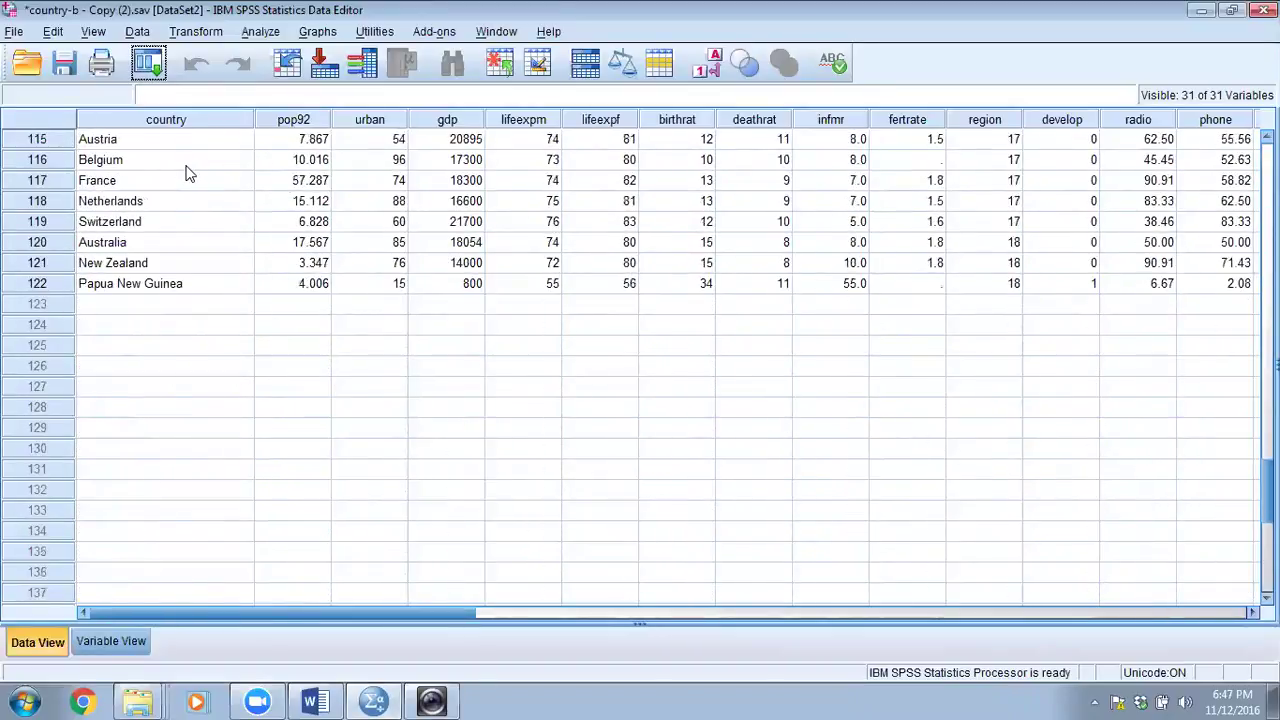
scroll(143, 290, "up", 8)
scroll(143, 290, "up", 20)
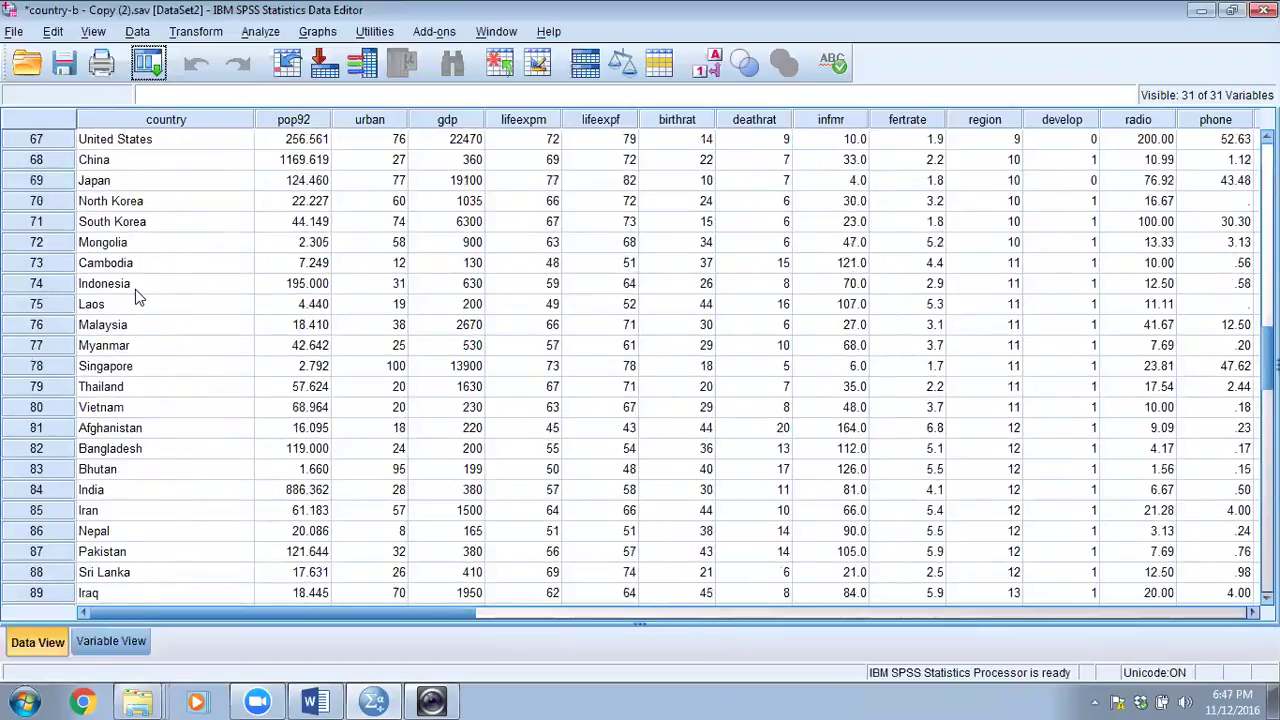
- Return to the Word document and correct the misspelled "countires" in the introductory sentence to "countries"
left_click(310, 701)
scroll(415, 350, "up", 6)
scroll(420, 360, "up", 2)
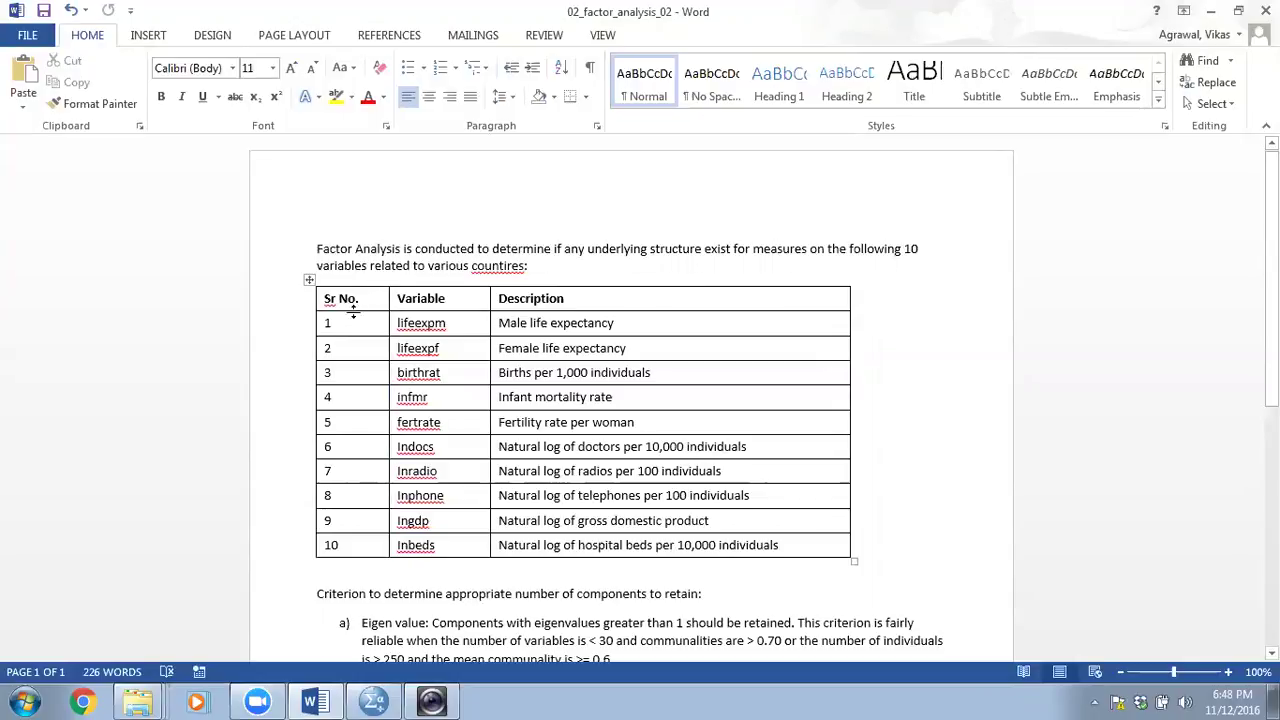
right_click(498, 265)
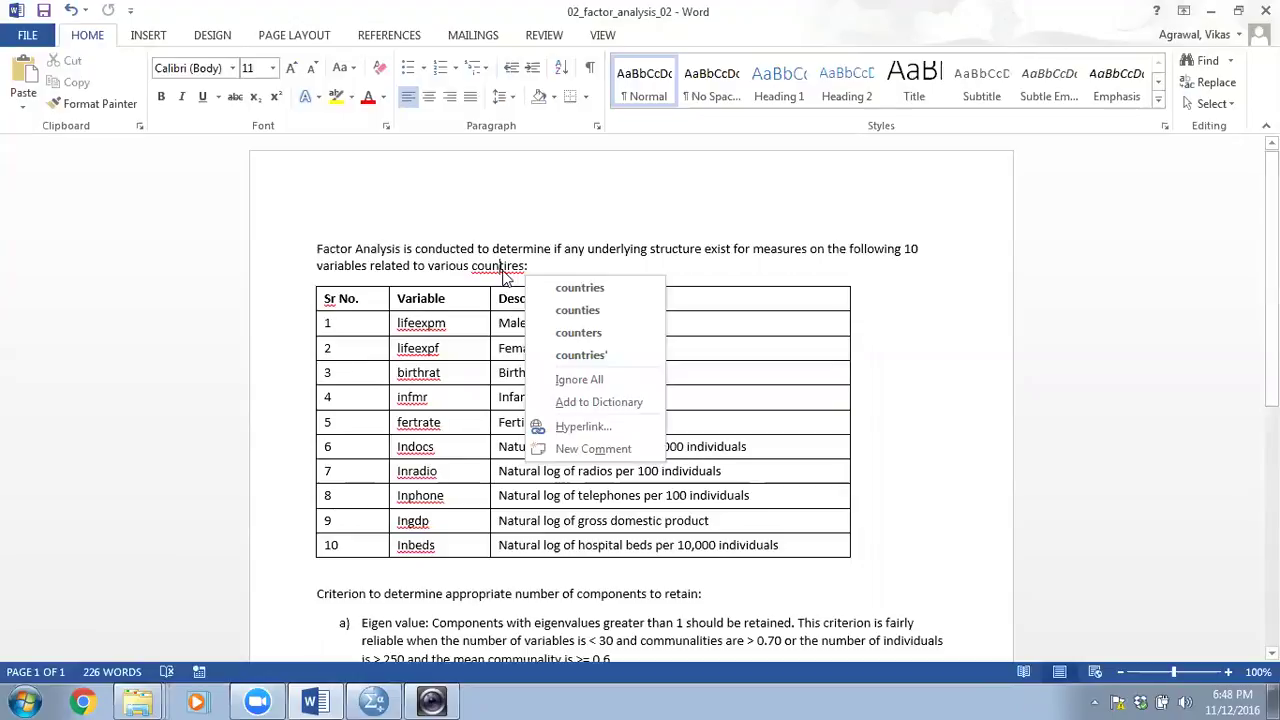
left_click(552, 286)
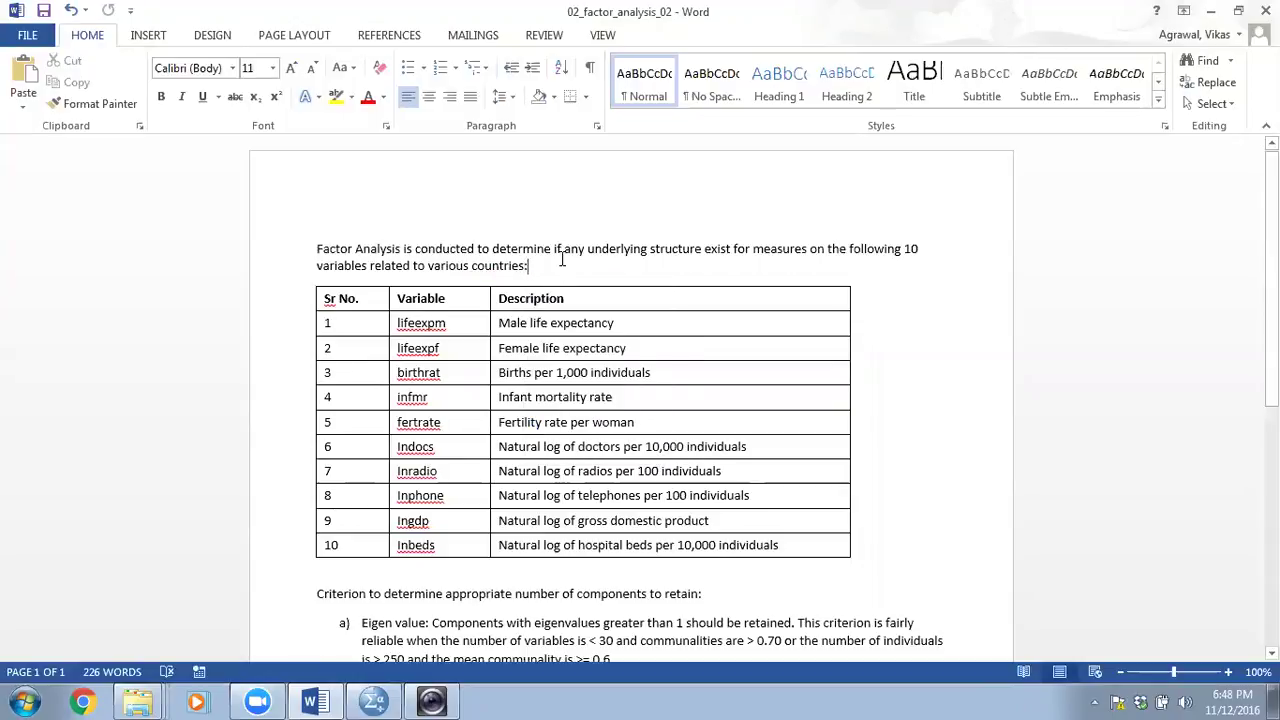
- Go back to the SPSS data editor and examine how many country cases the dataset holds
left_click(378, 700)
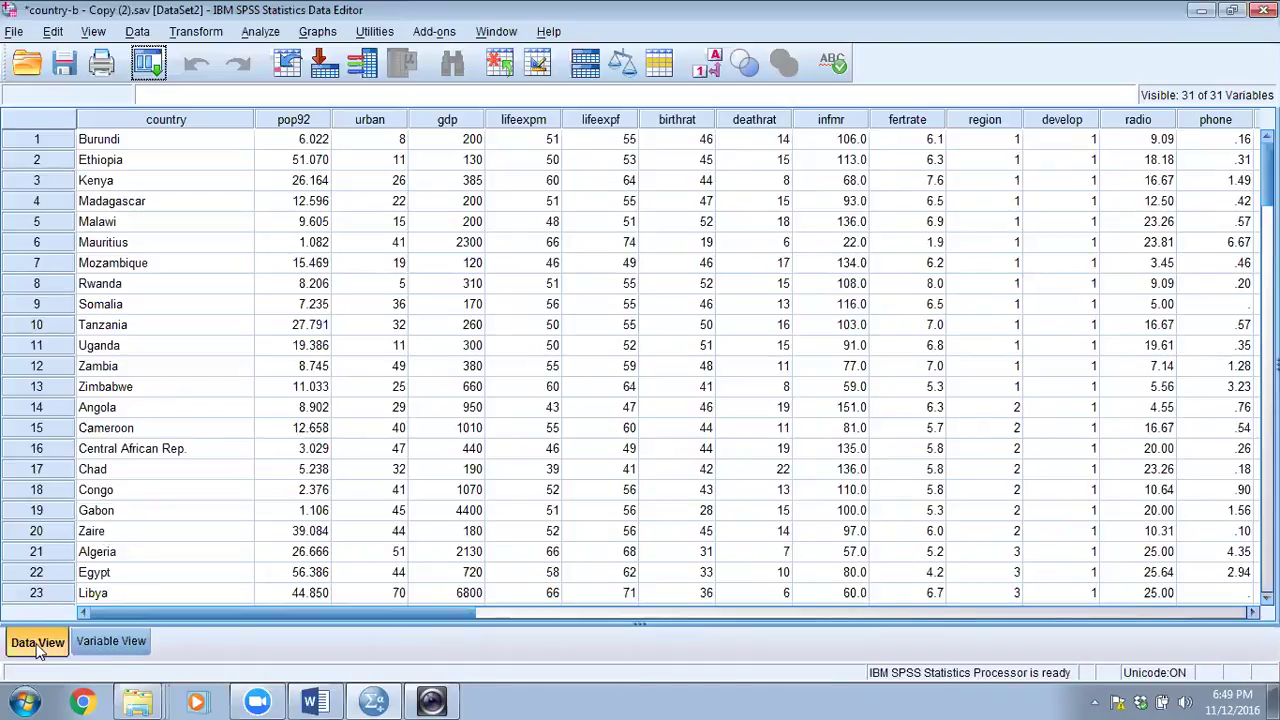
scroll(205, 510, "down", 20)
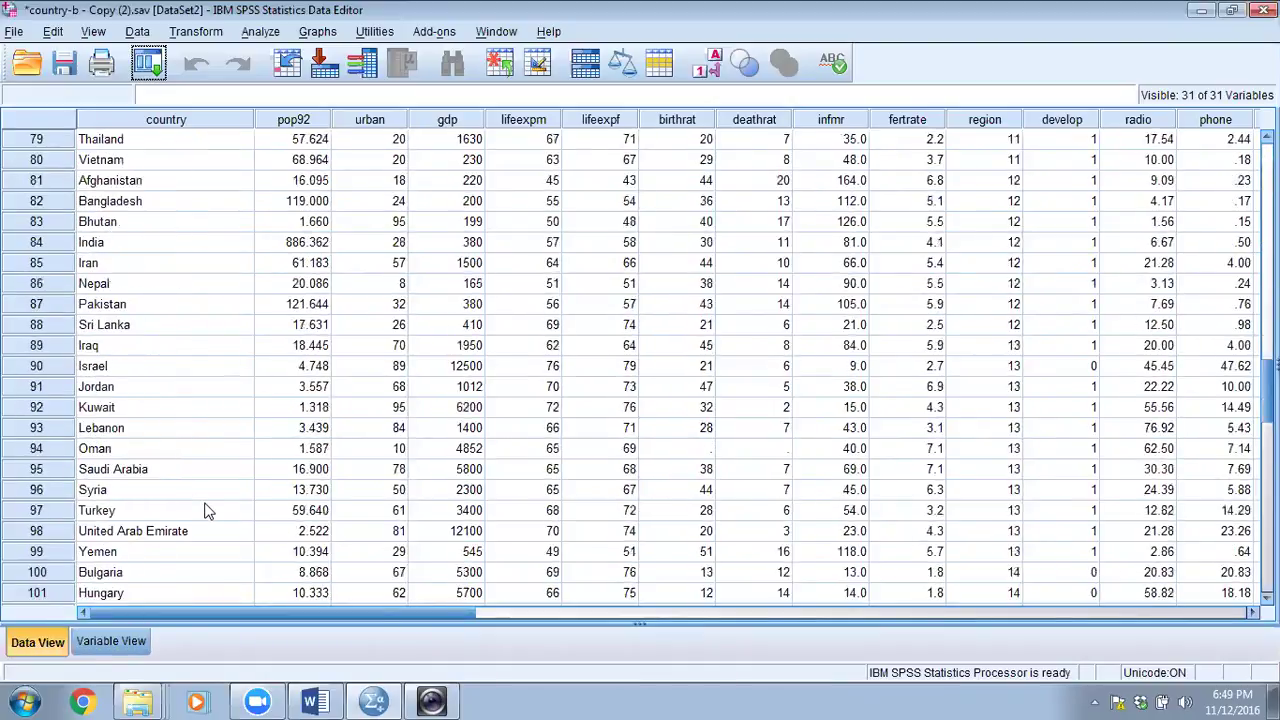
scroll(205, 510, "down", 7)
scroll(205, 510, "up", 2)
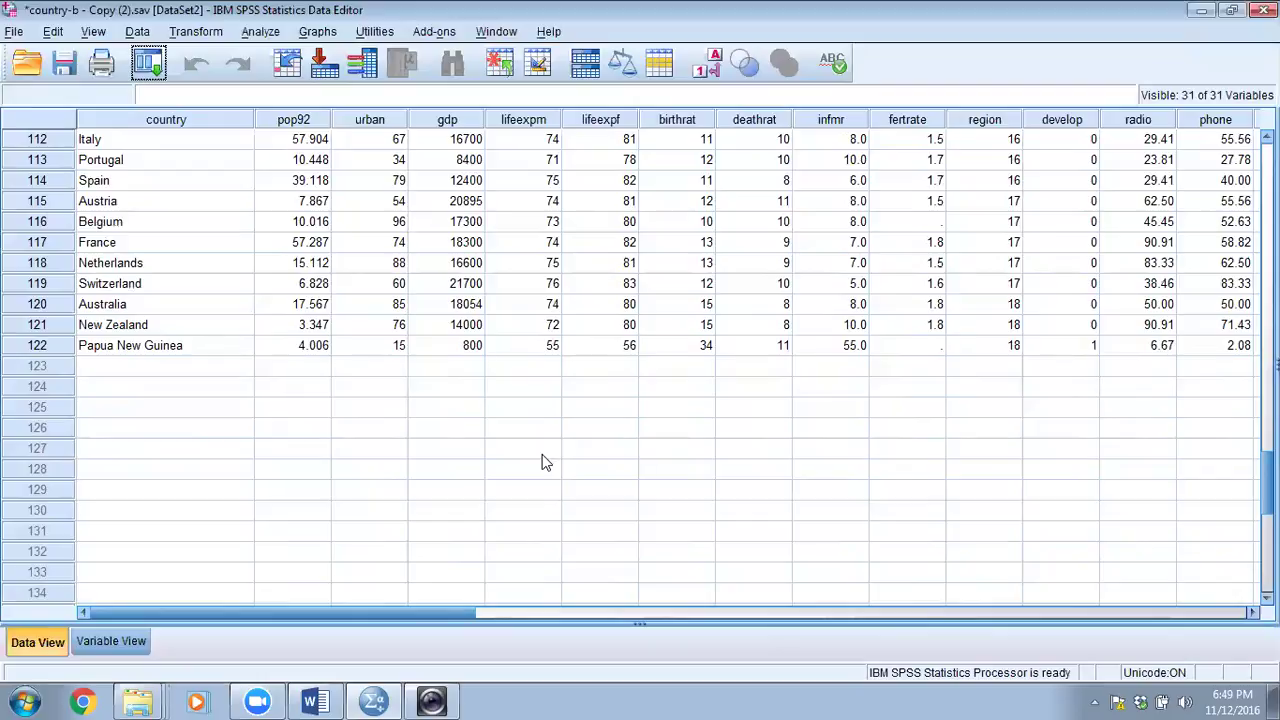
scroll(545, 462, "up", 20)
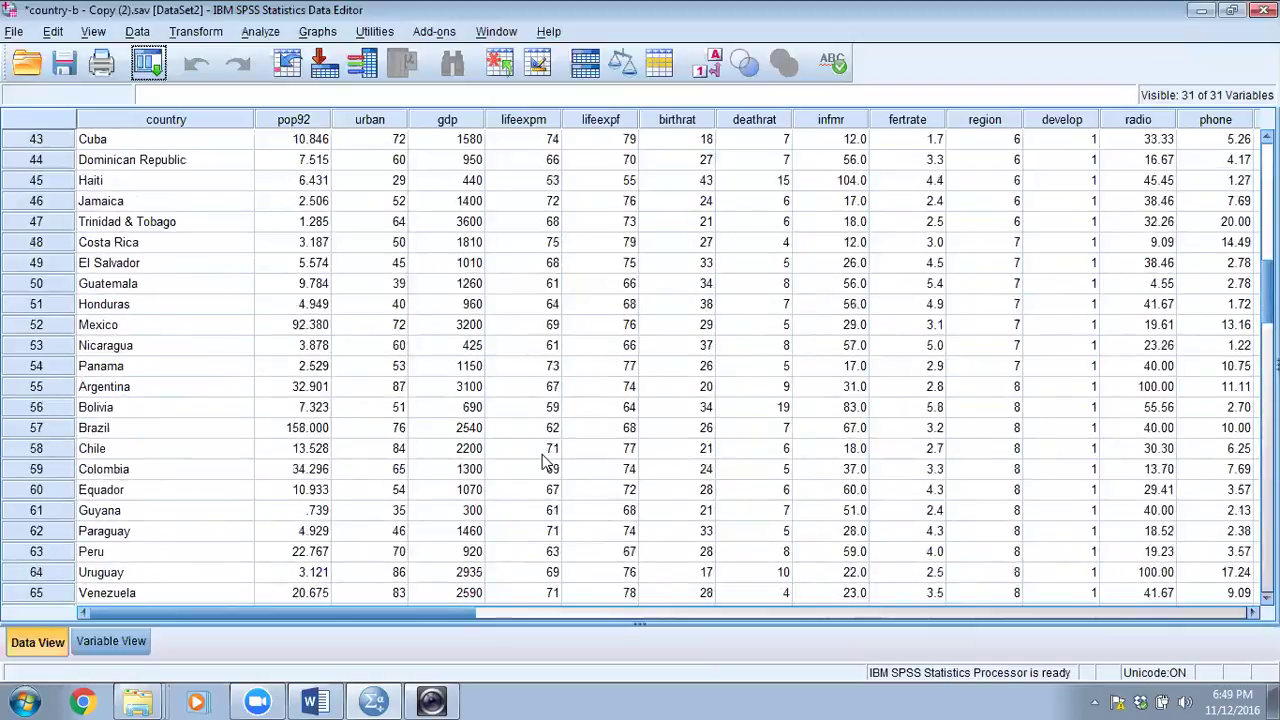
scroll(545, 462, "up", 7)
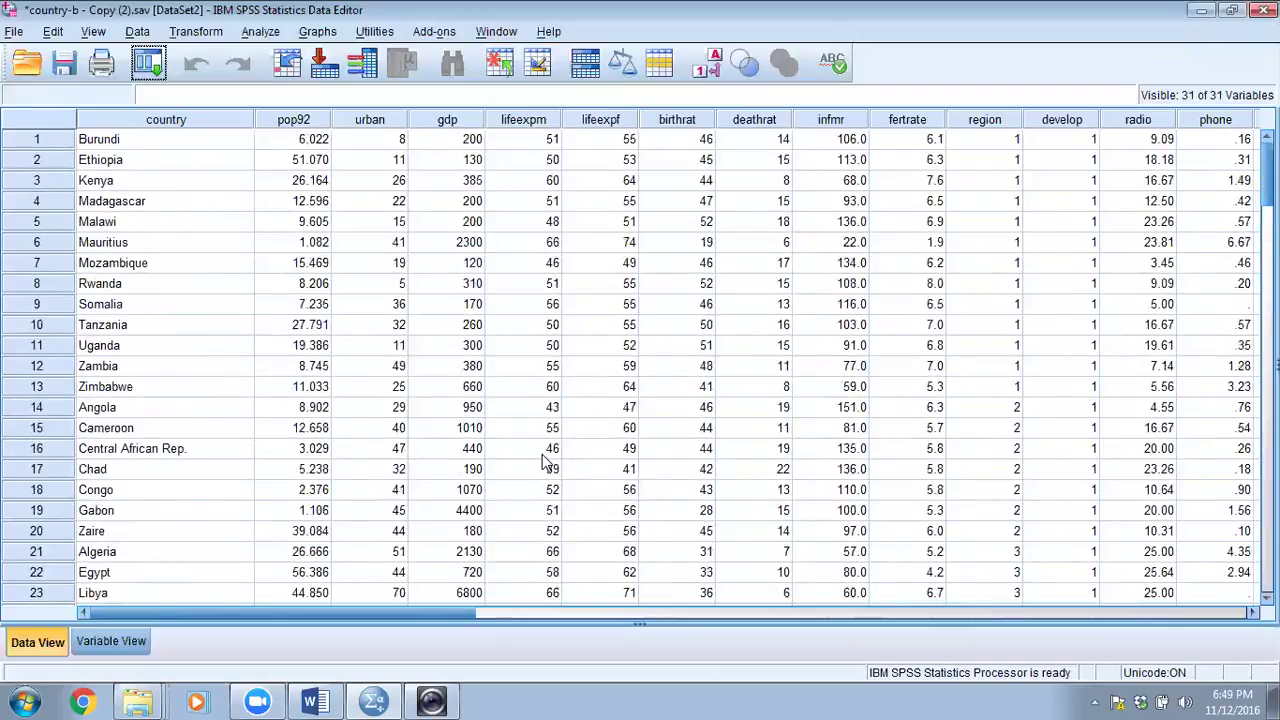
- Open the Explore analysis and reassign lifeexpm, lifeexpf, birthrat, infmr, fertrate, lndocs, lnradio, lnphone, lngdp and lnbeds as the dependent variables
left_click(258, 34)
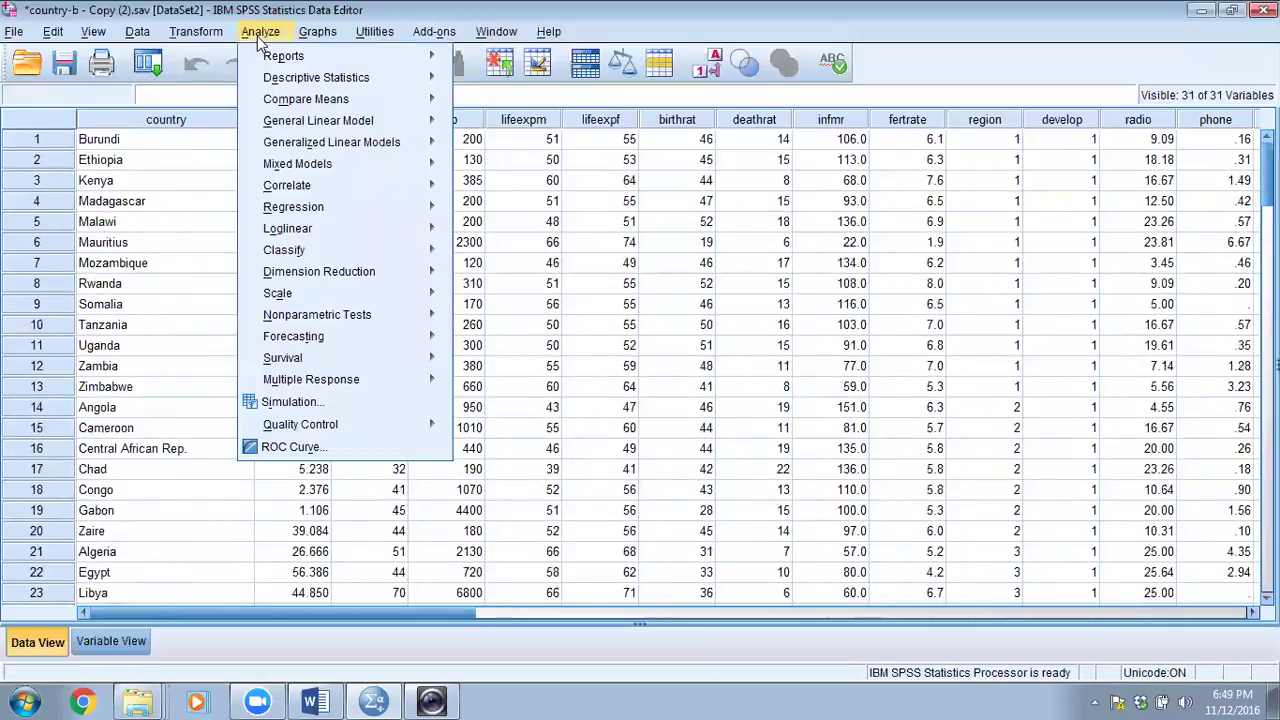
mouse_move(292, 80)
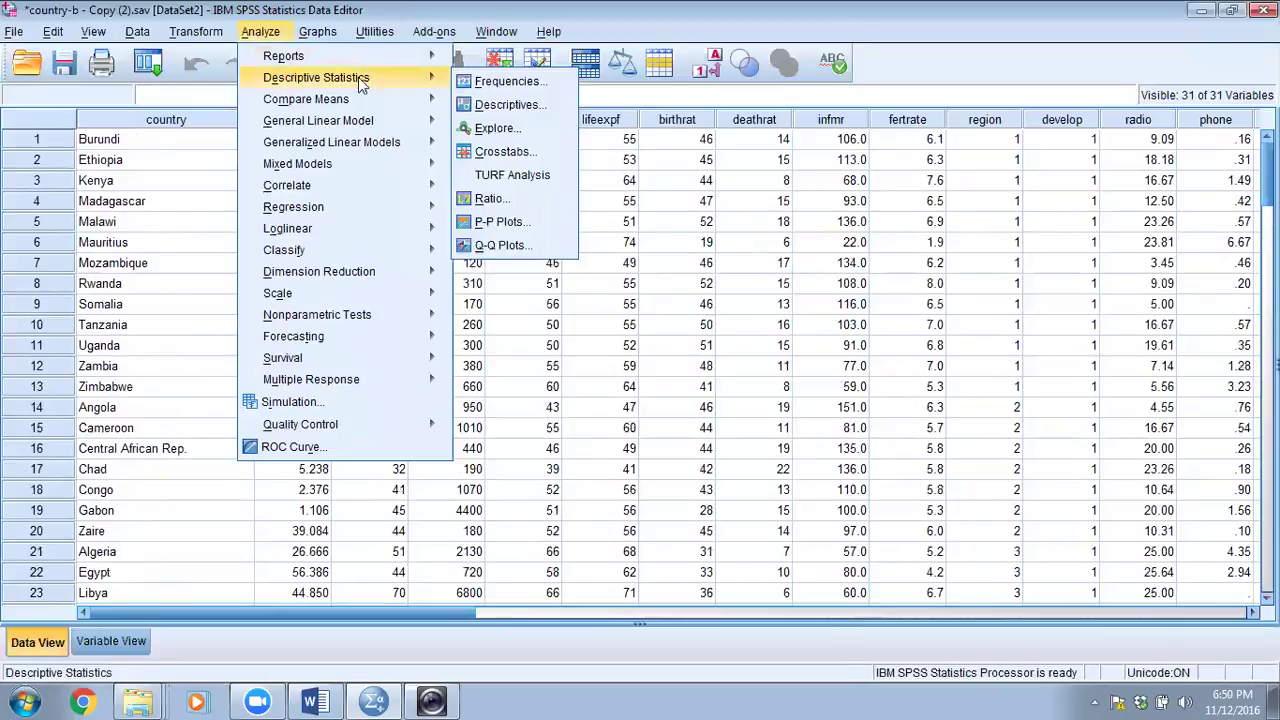
left_click(493, 131)
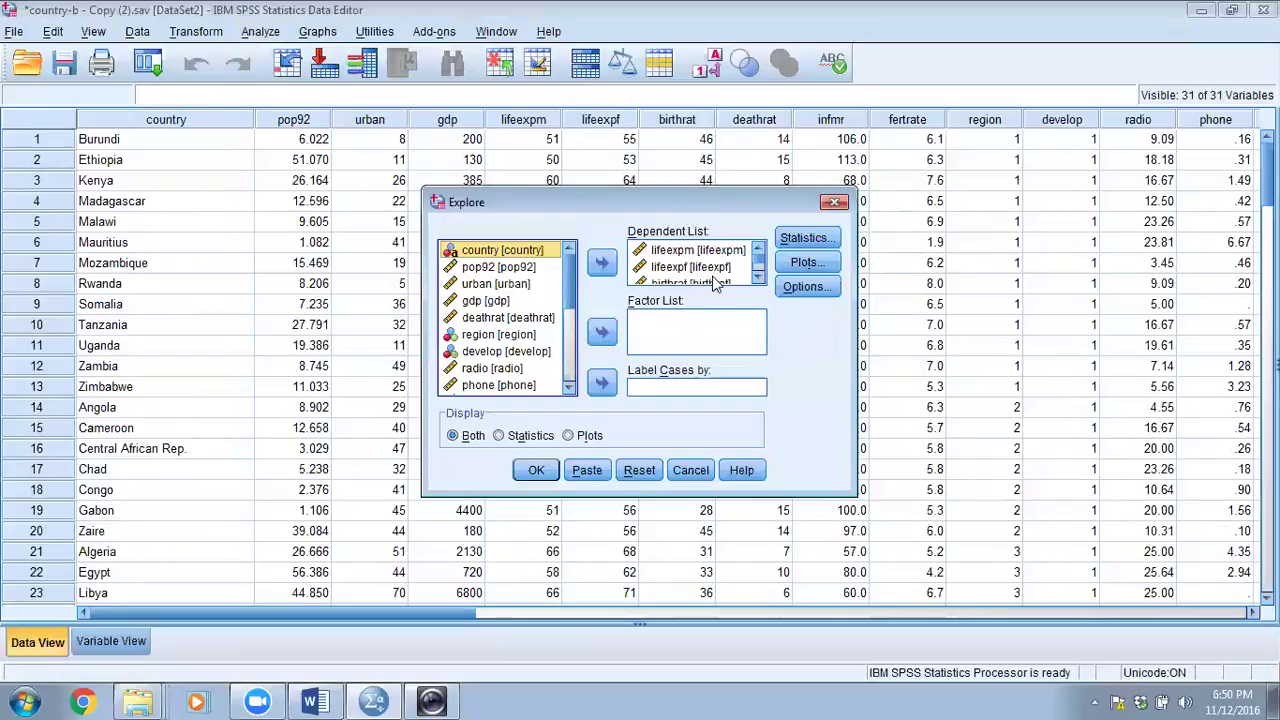
scroll(710, 265, "down", 5)
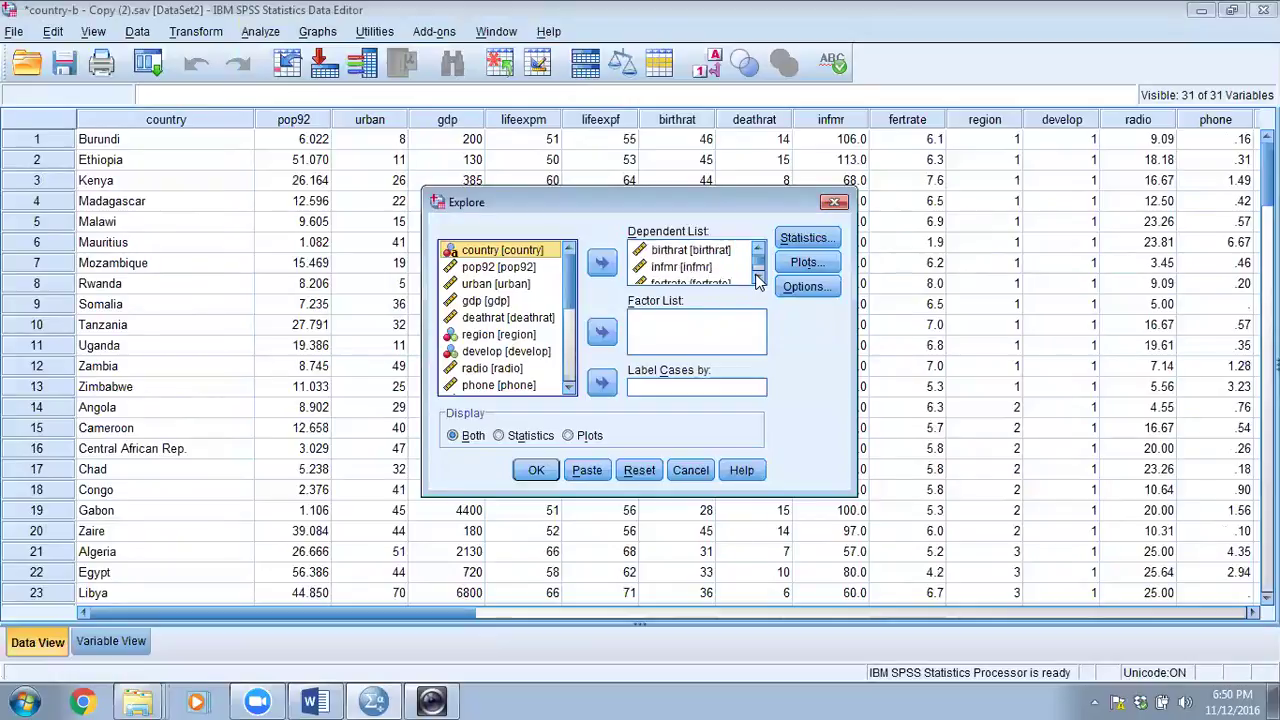
scroll(750, 268, "up", 5)
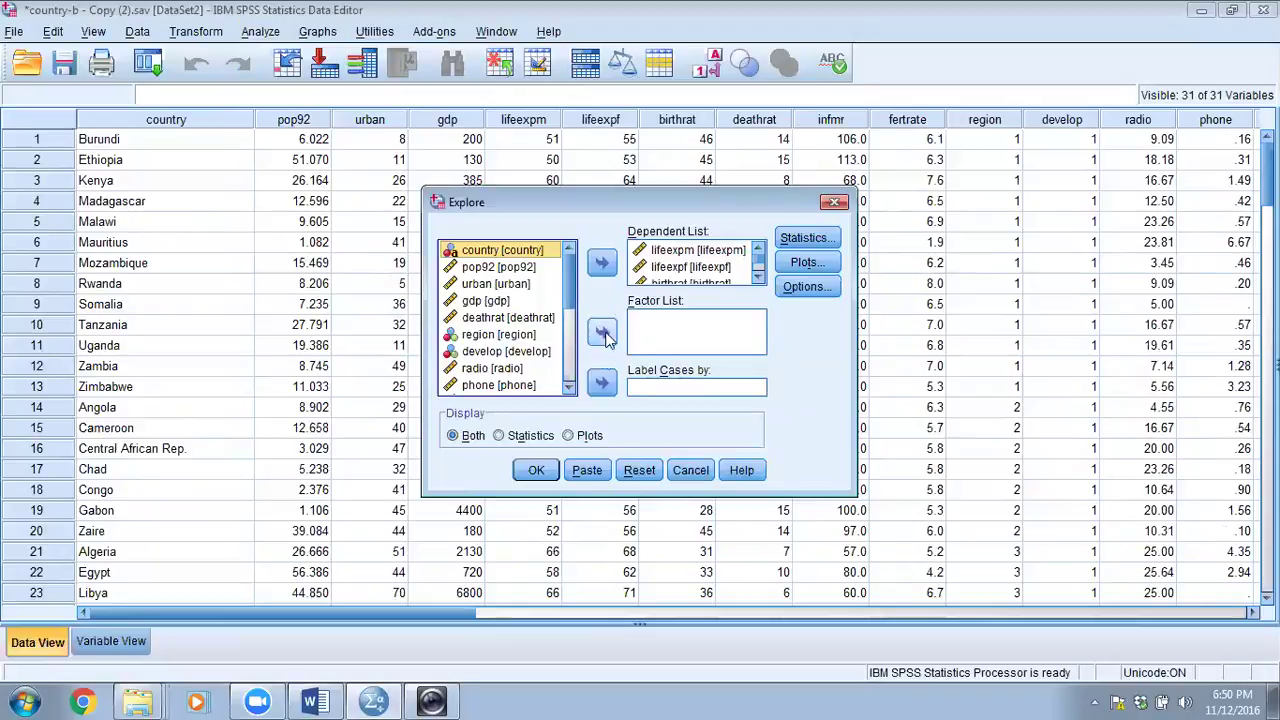
left_click(659, 255)
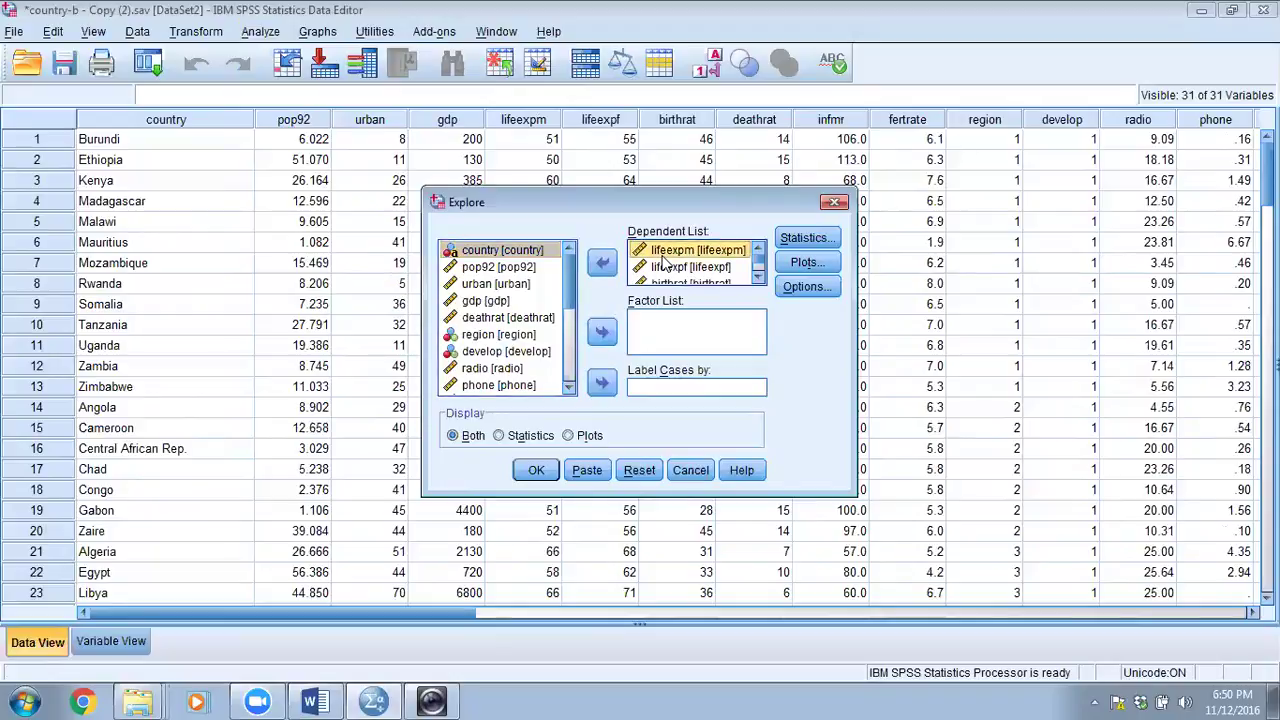
left_click(645, 284, "shift")
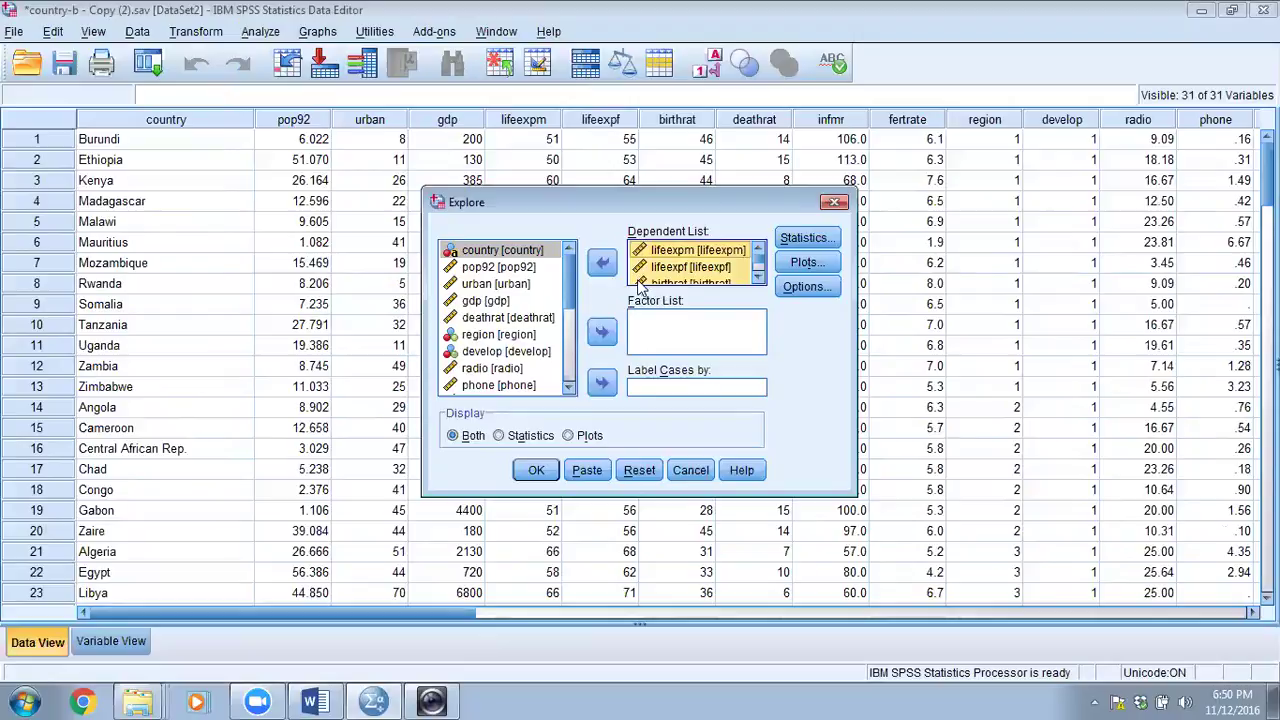
left_click(601, 262)
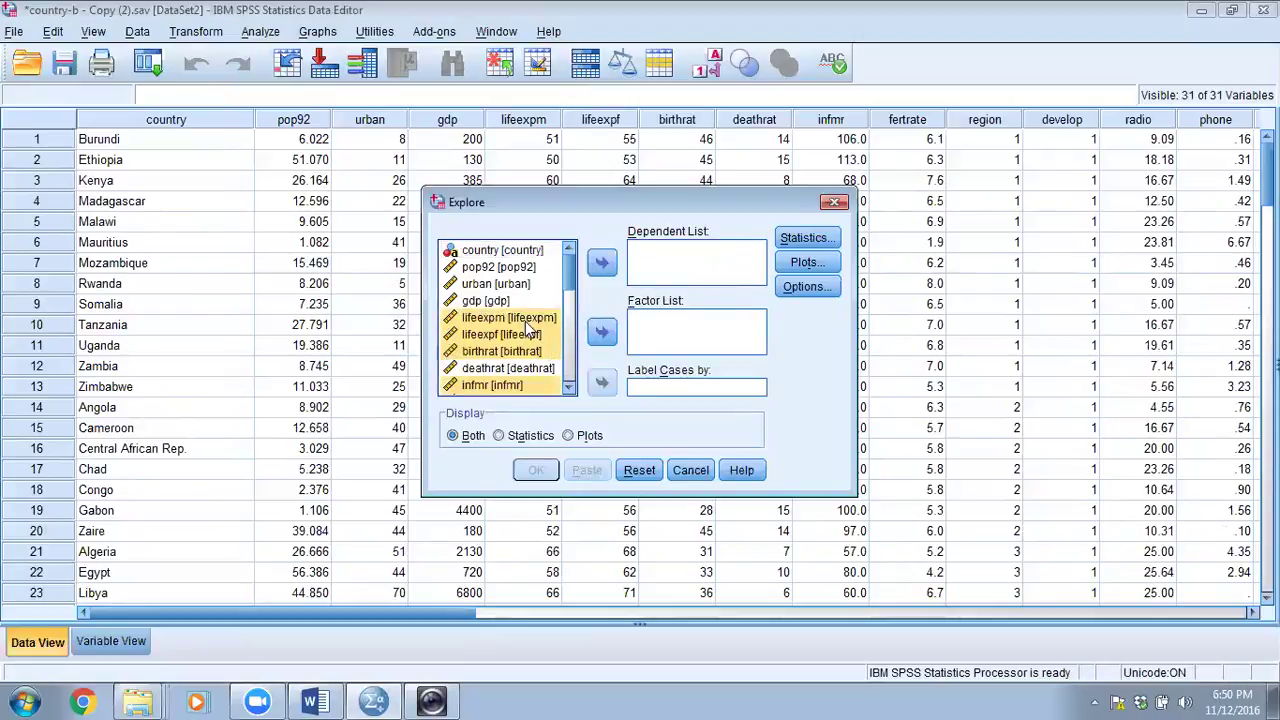
left_click(601, 263)
- Configure Explore to report descriptives with a 95% confidence interval and to plot histograms only, without boxplots or stem-and-leaf
left_click(804, 238)
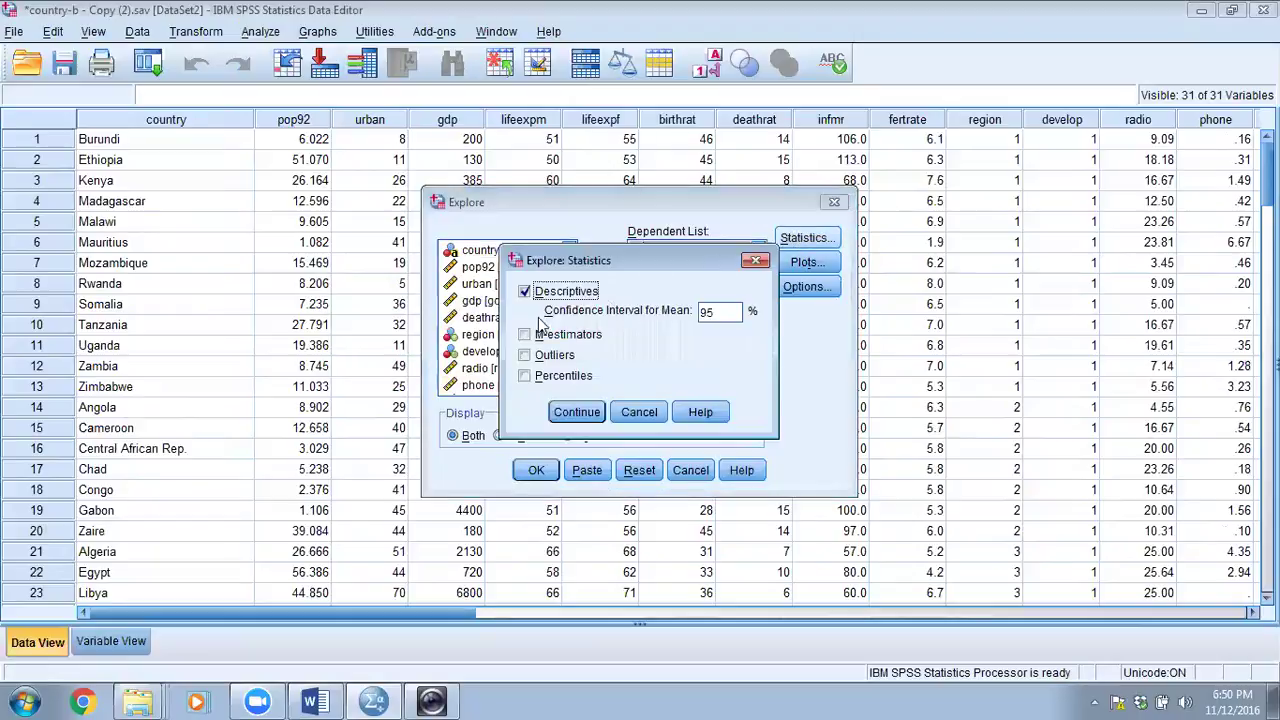
left_click(579, 413)
left_click(804, 263)
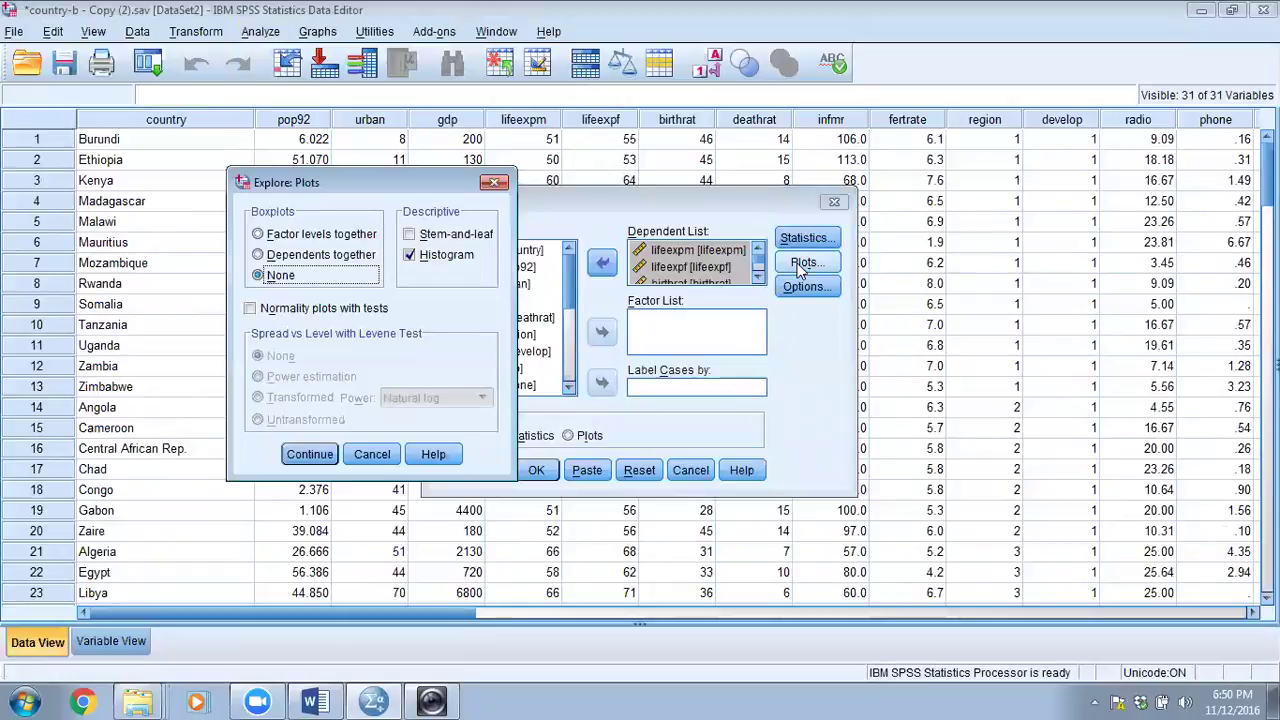
left_click(409, 255)
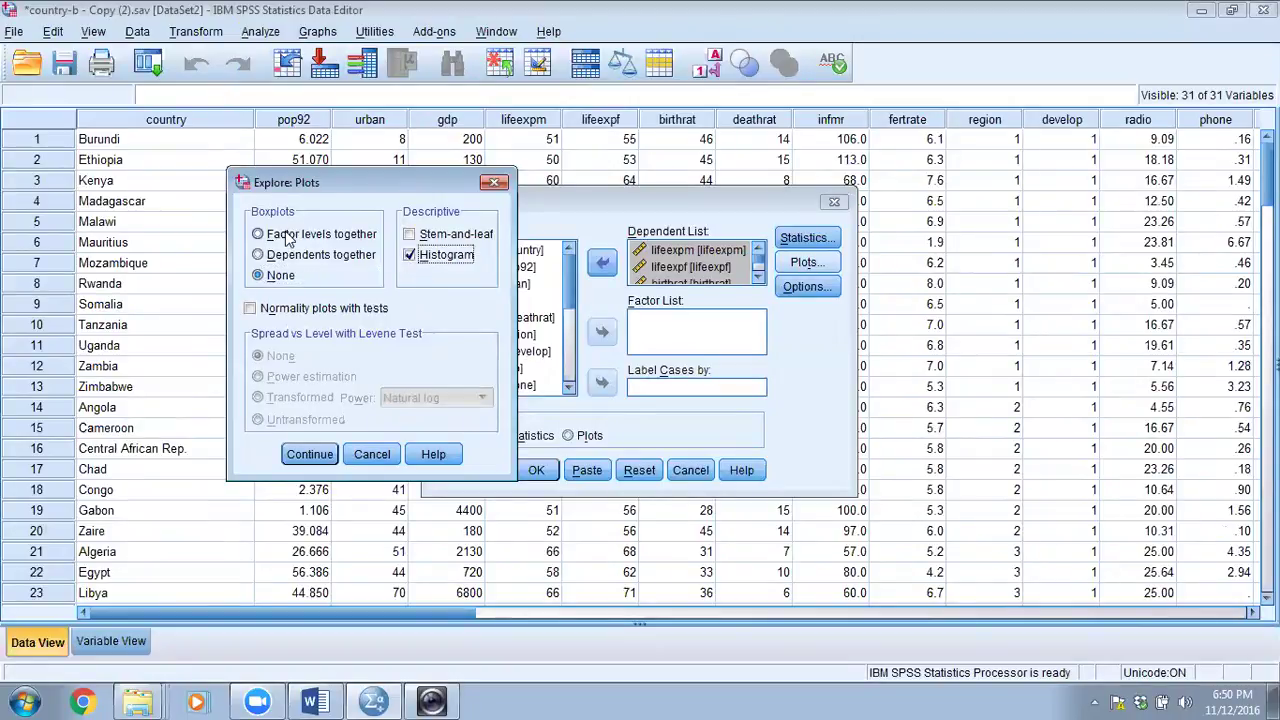
left_click(310, 455)
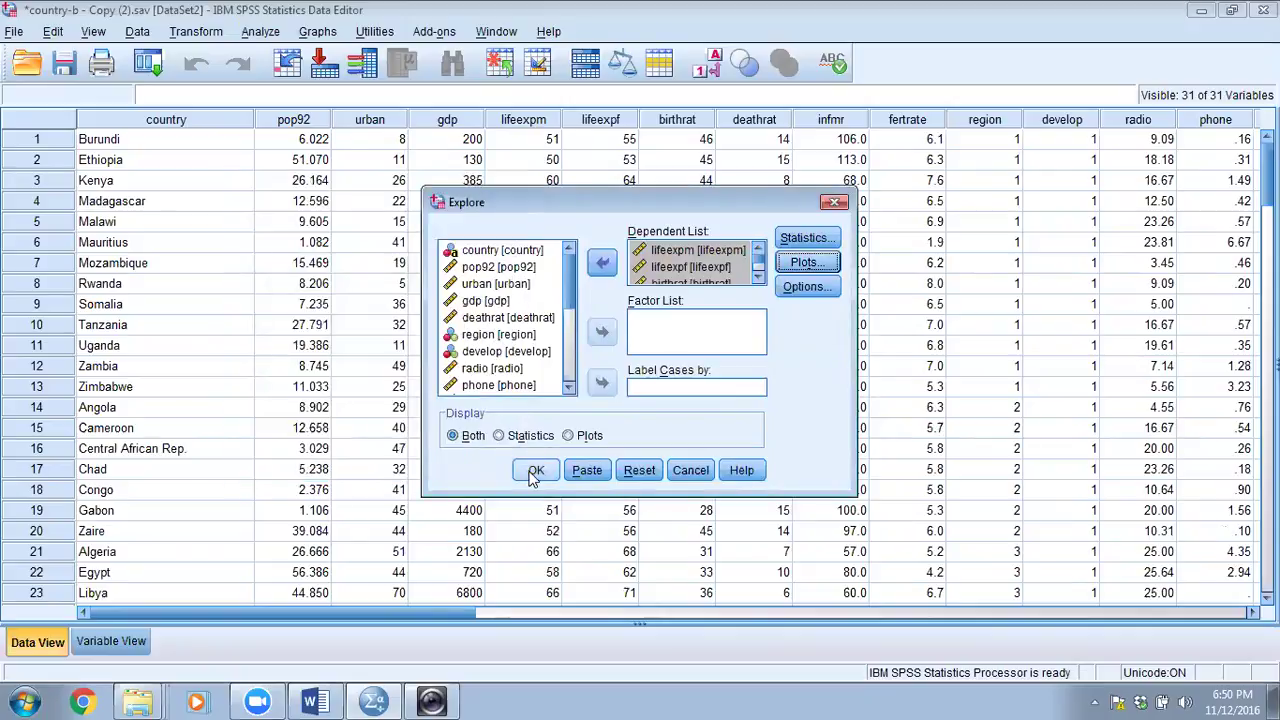
- Keep missing values excluded listwise and run the Explore analysis
left_click(812, 286)
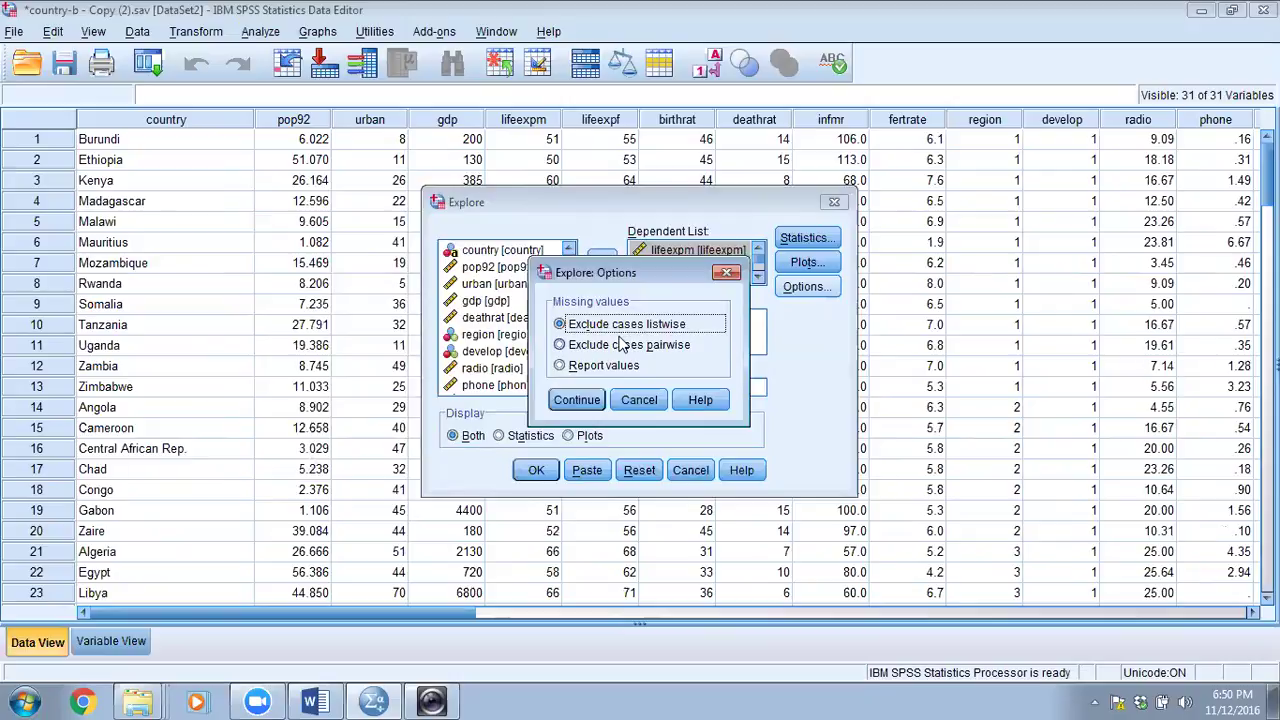
left_click(577, 400)
left_click(536, 470)
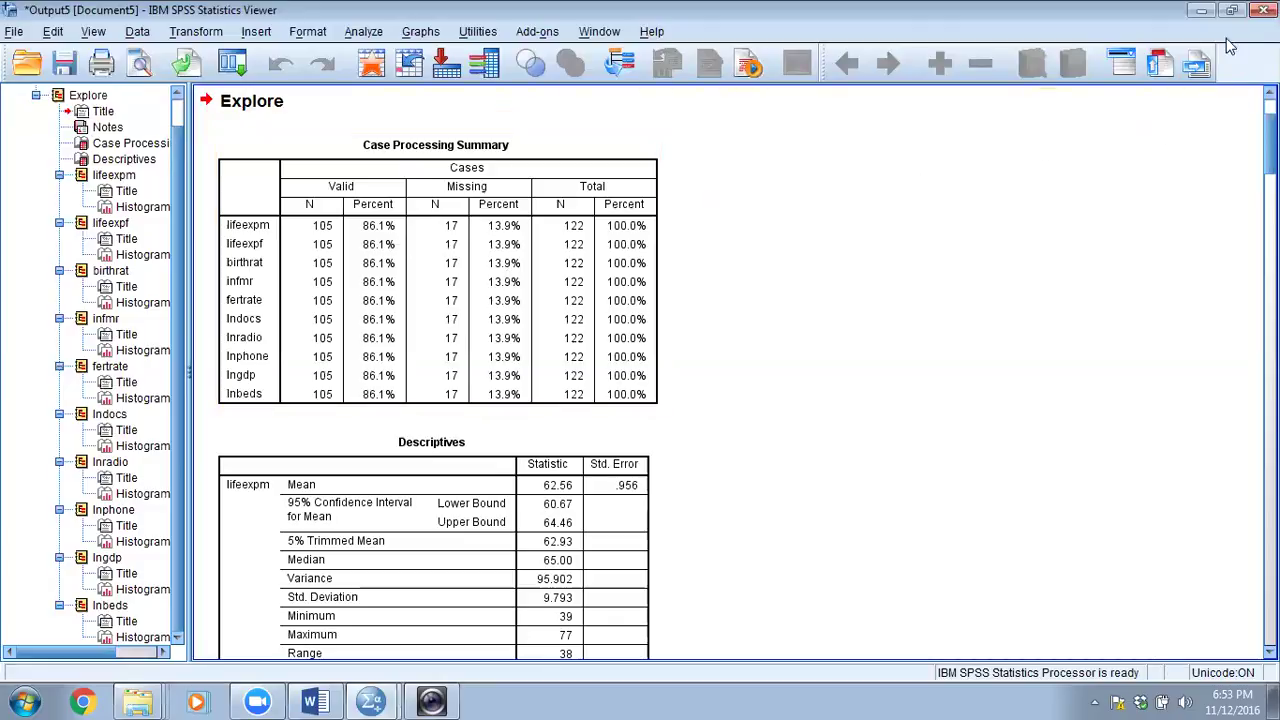
left_click(1264, 10)
left_click(642, 376)
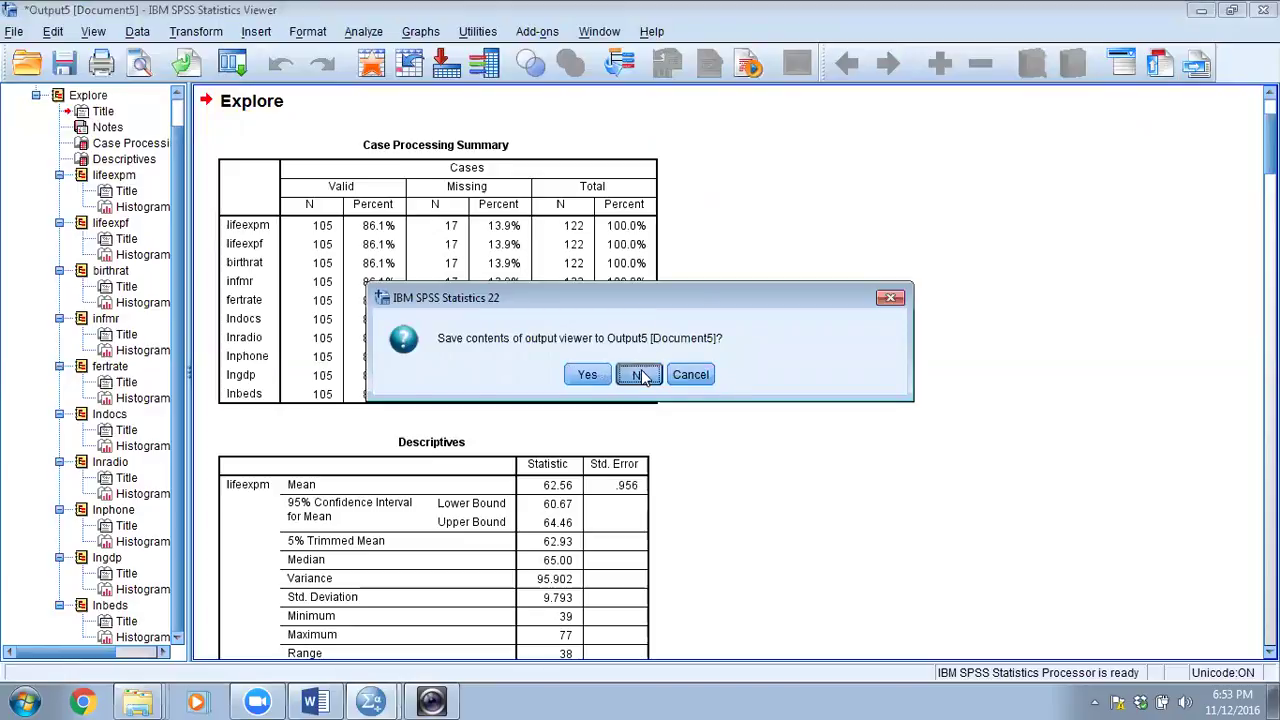
left_click(697, 382)
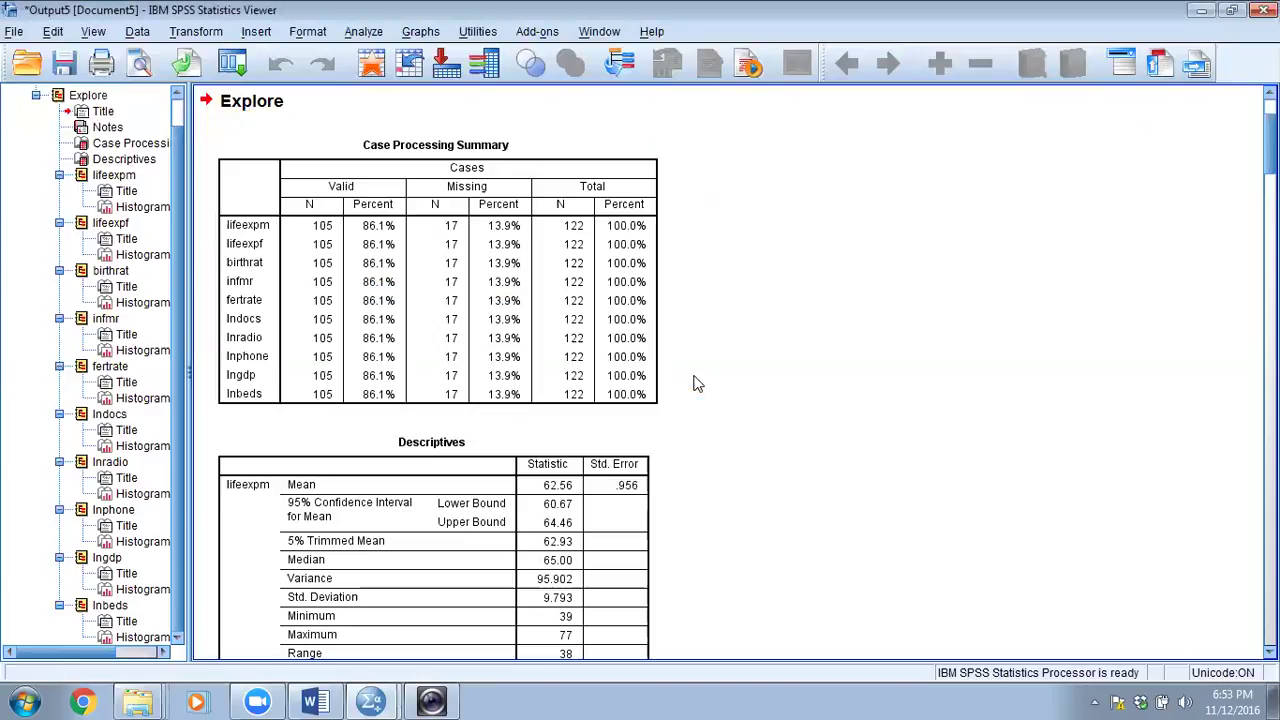
- Review the Explore output's command syntax, Case Processing Summary and start of the Descriptives table
scroll(734, 357, "up", 3)
scroll(734, 358, "down", 4)
scroll(731, 357, "down", 1)
scroll(731, 357, "up", 3)
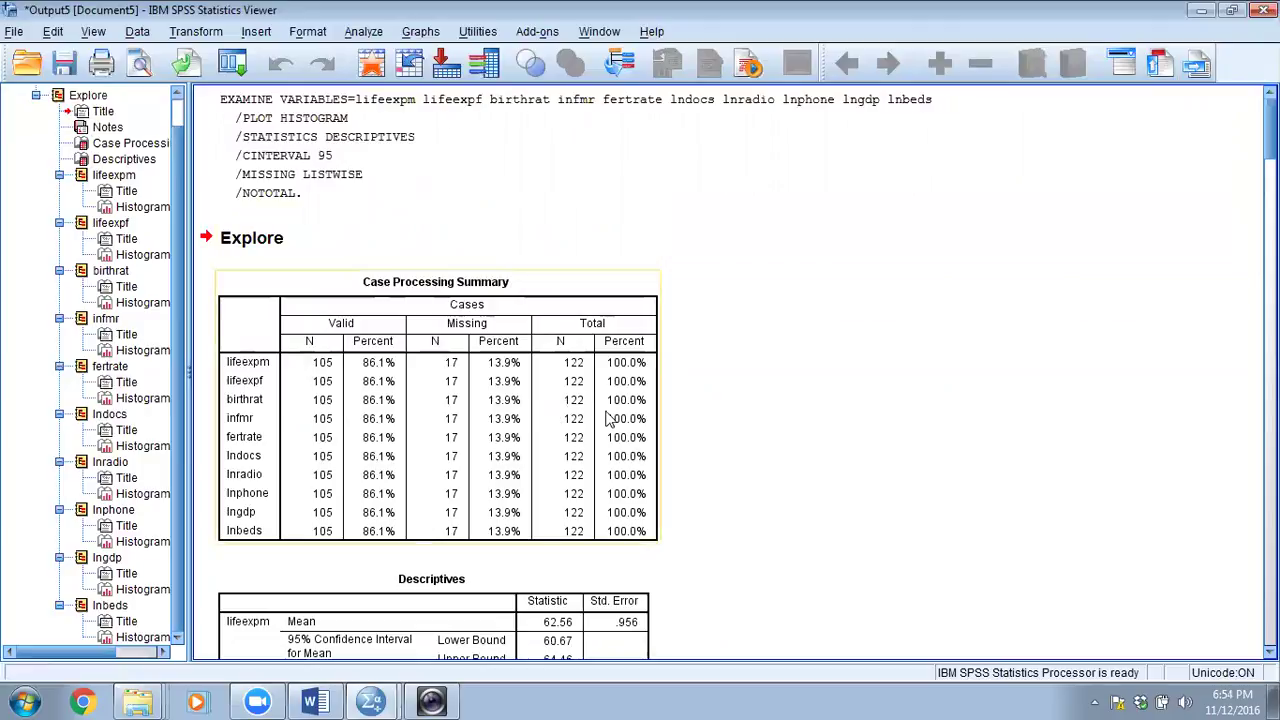
- Open Case Summaries with the ten analysis variables, keeping number of cases as the only cell statistic and the default options
left_click(364, 33)
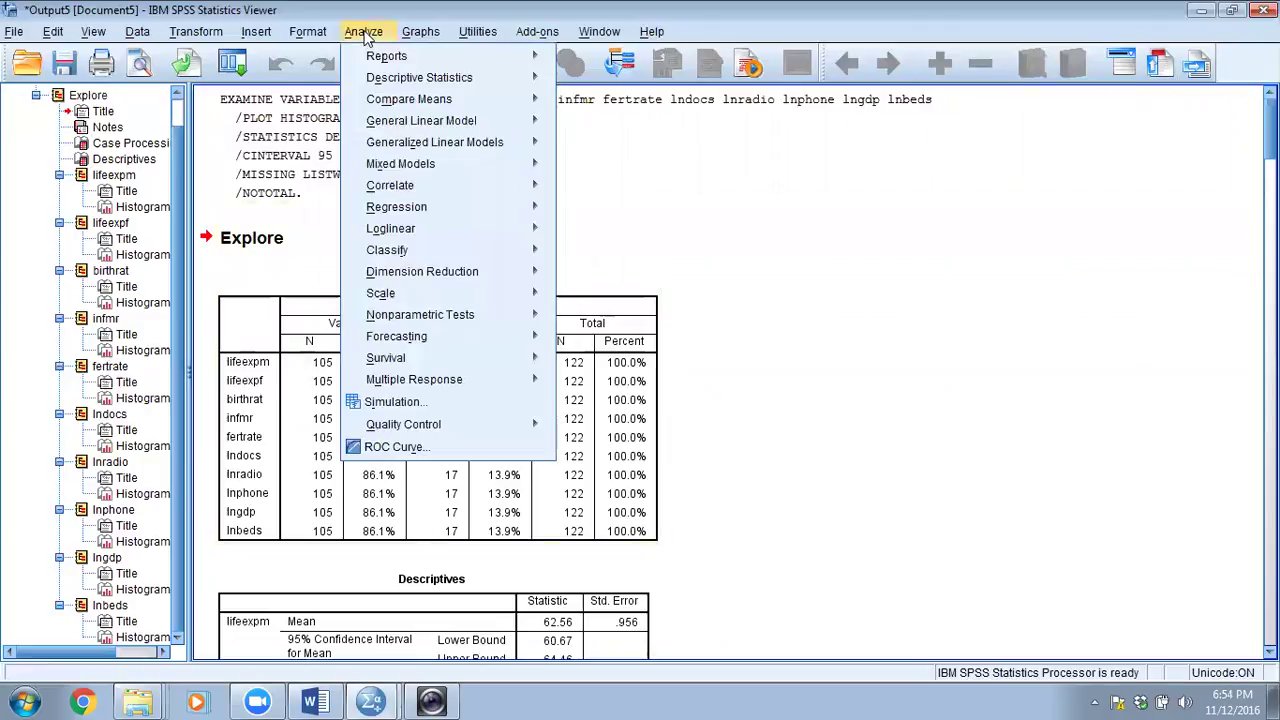
mouse_move(430, 58)
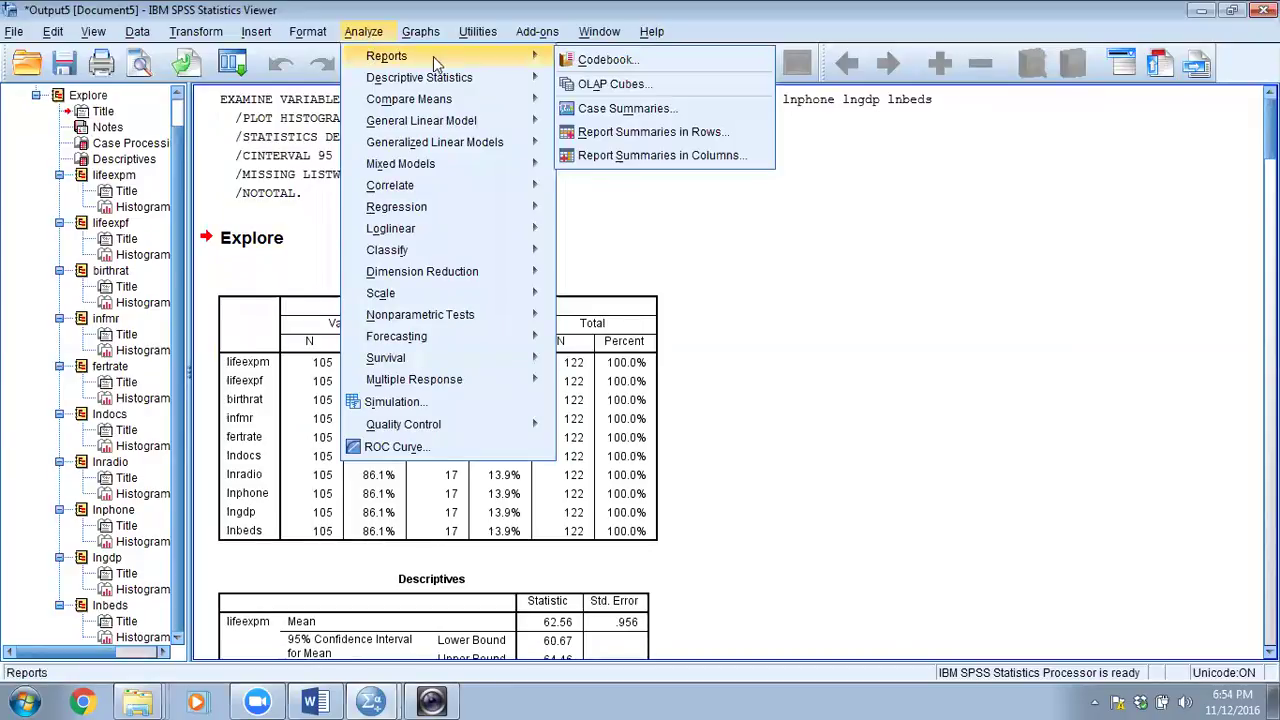
left_click(590, 108)
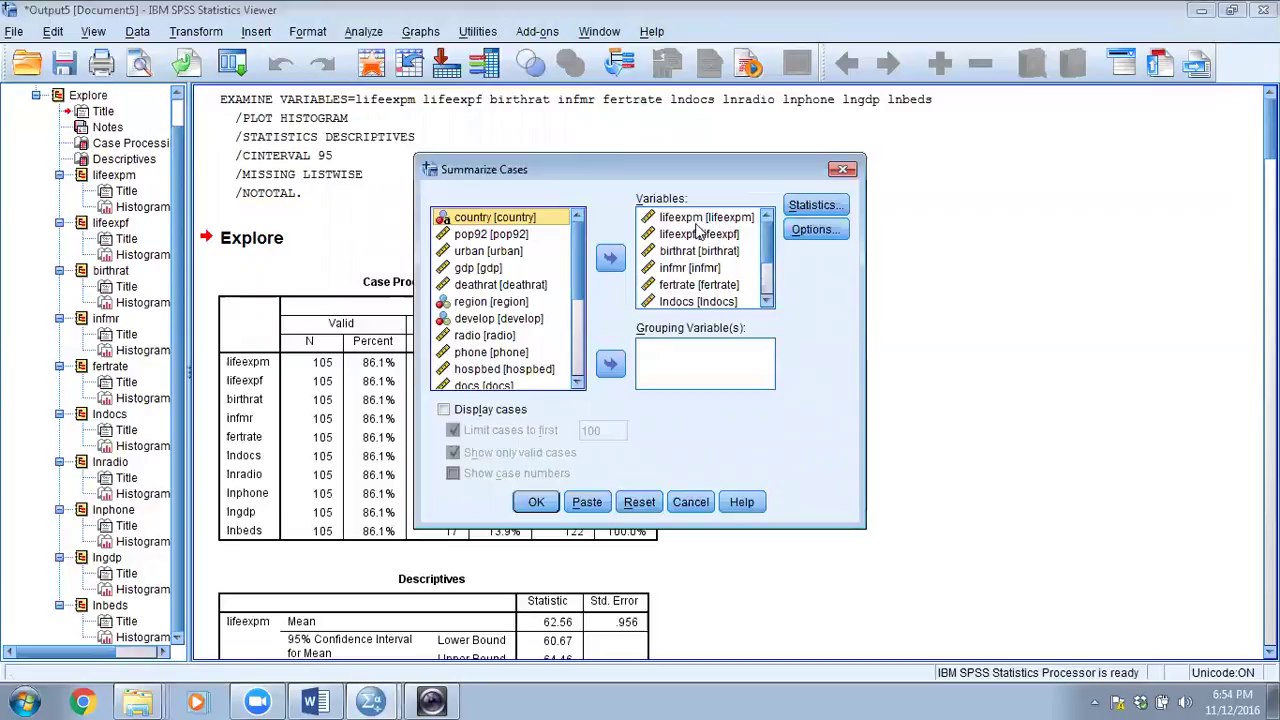
left_click(763, 279)
left_click(803, 210)
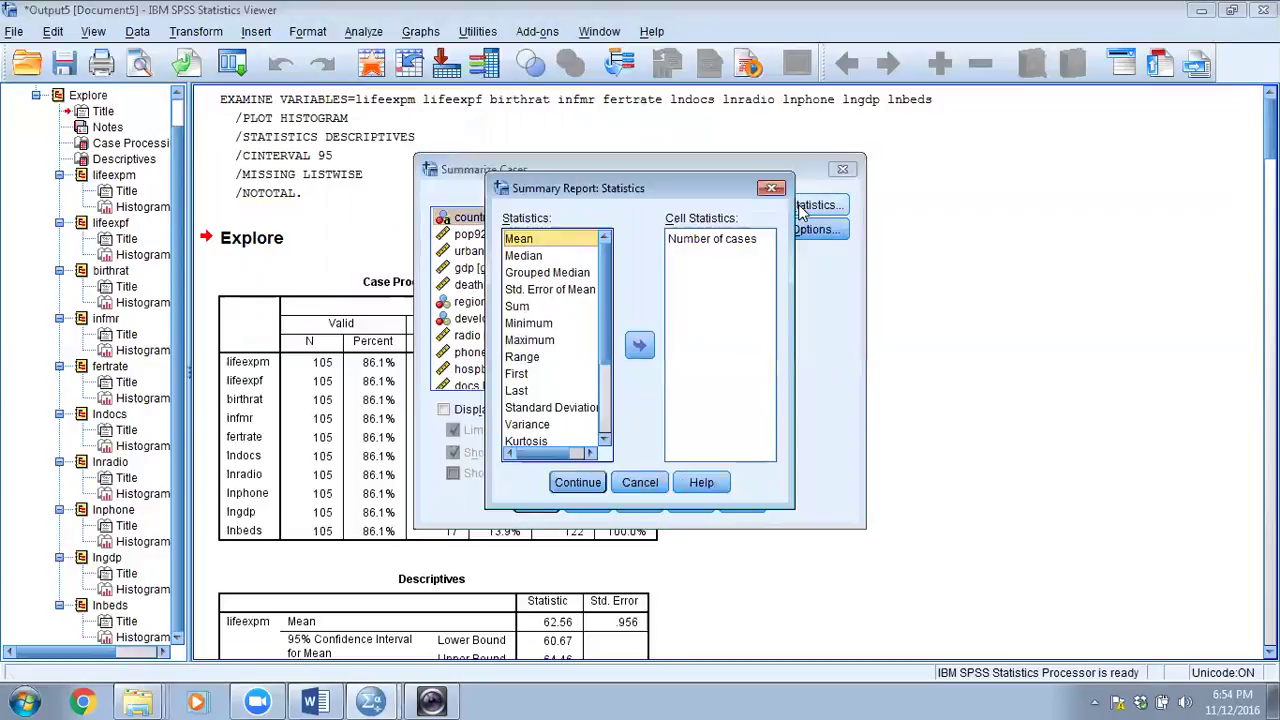
left_click(770, 188)
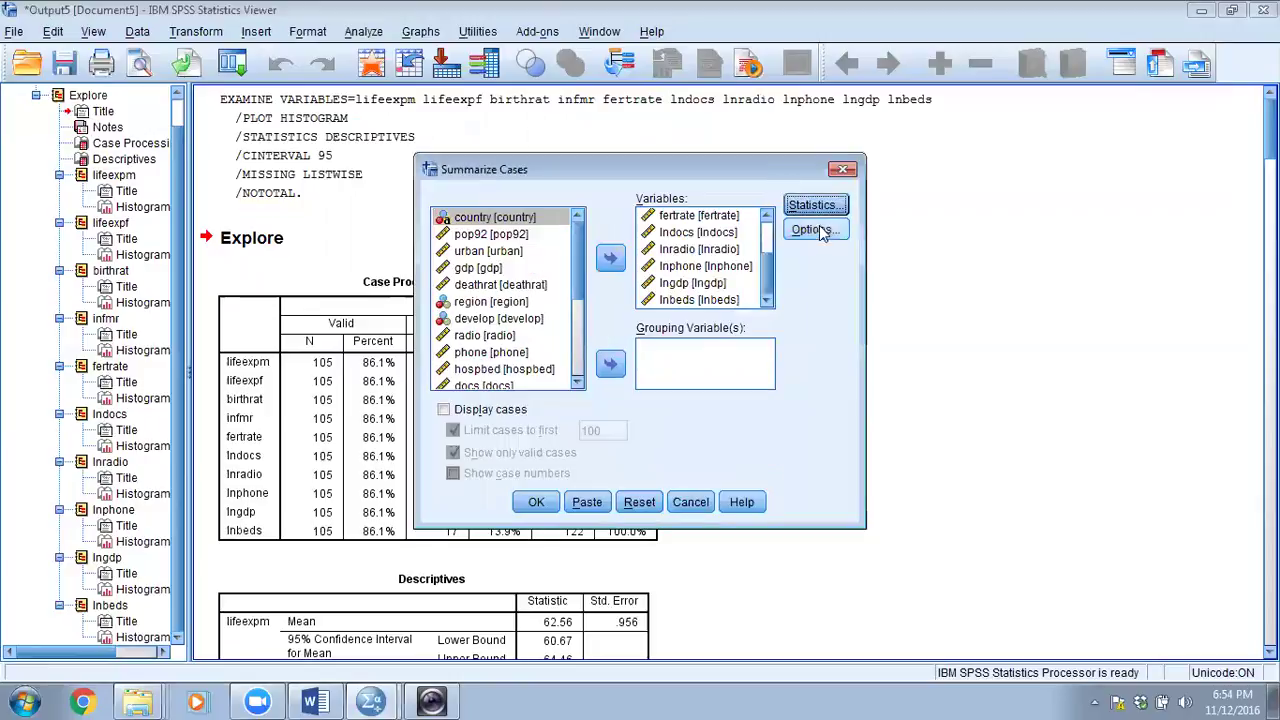
left_click(815, 229)
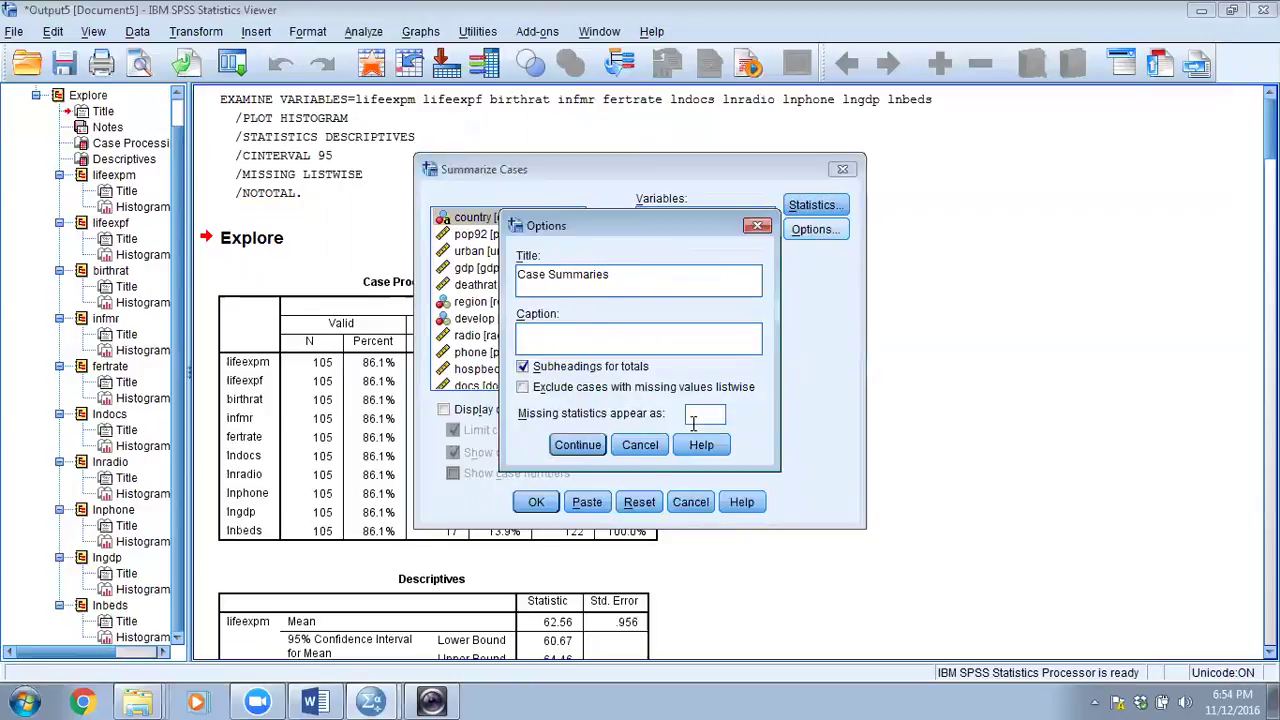
left_click(757, 226)
- Run the case summary with individual case display turned off and review its Case Processing Summary and Case Summaries tables
left_click(446, 410)
left_click(448, 411)
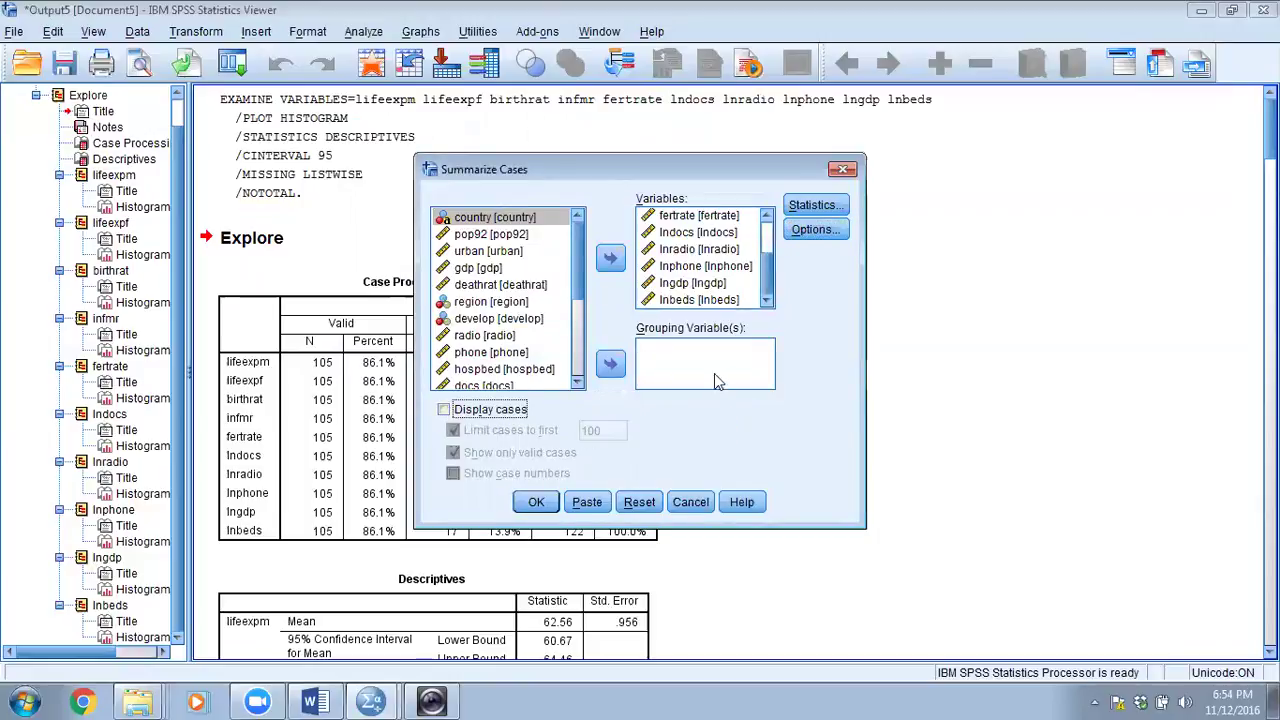
left_click(536, 502)
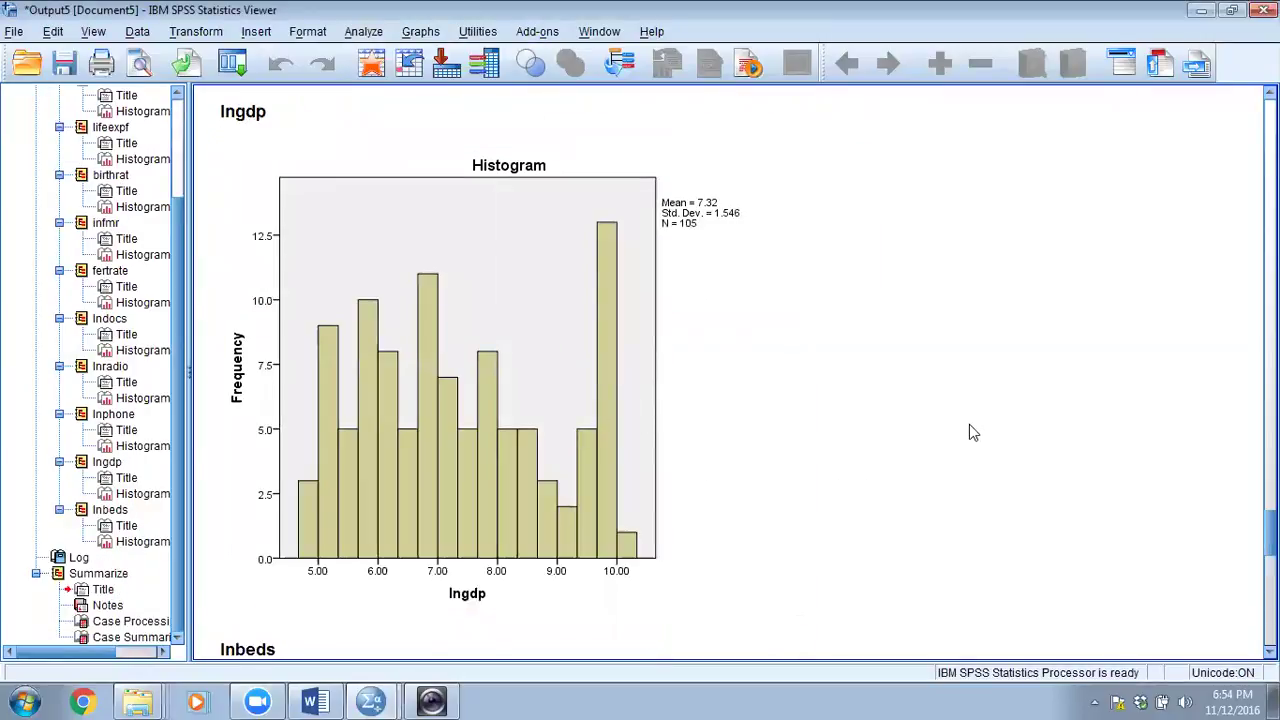
scroll(969, 432, "down", 10)
scroll(969, 432, "down", 2)
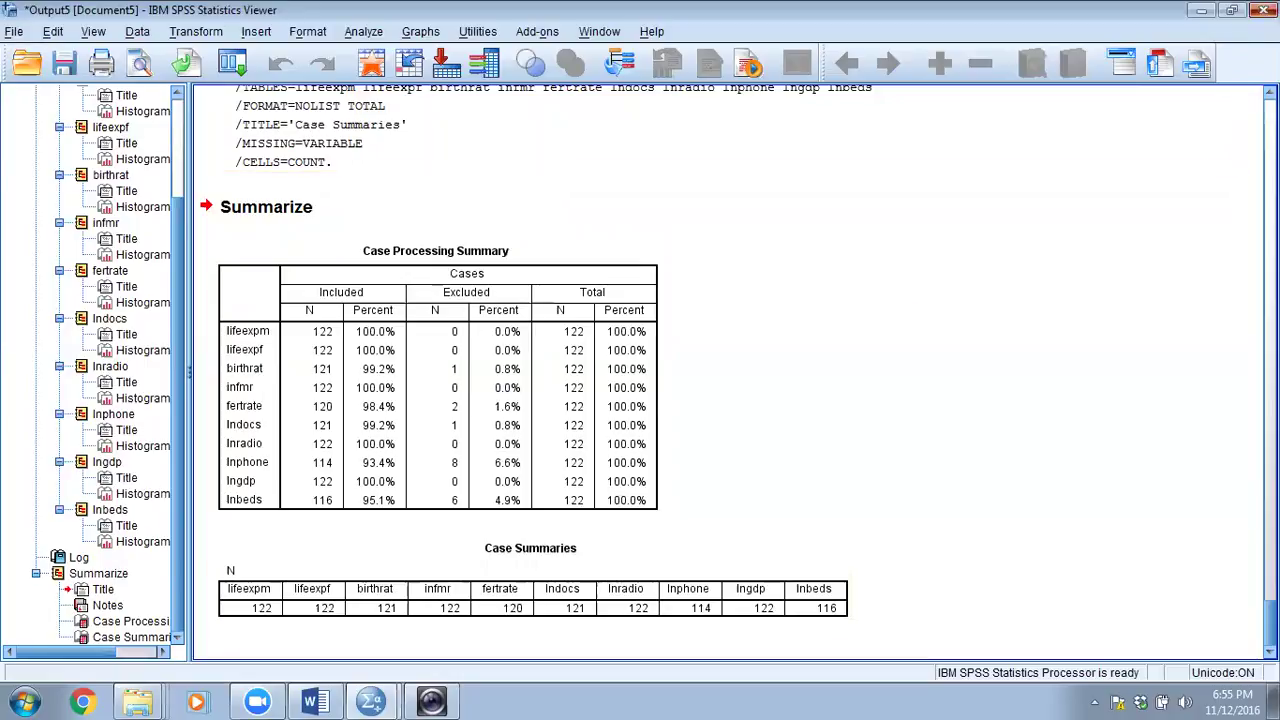
- Close the output window and open a Linear Regression analysis on the country dataset
left_click(1262, 10)
left_click(630, 376)
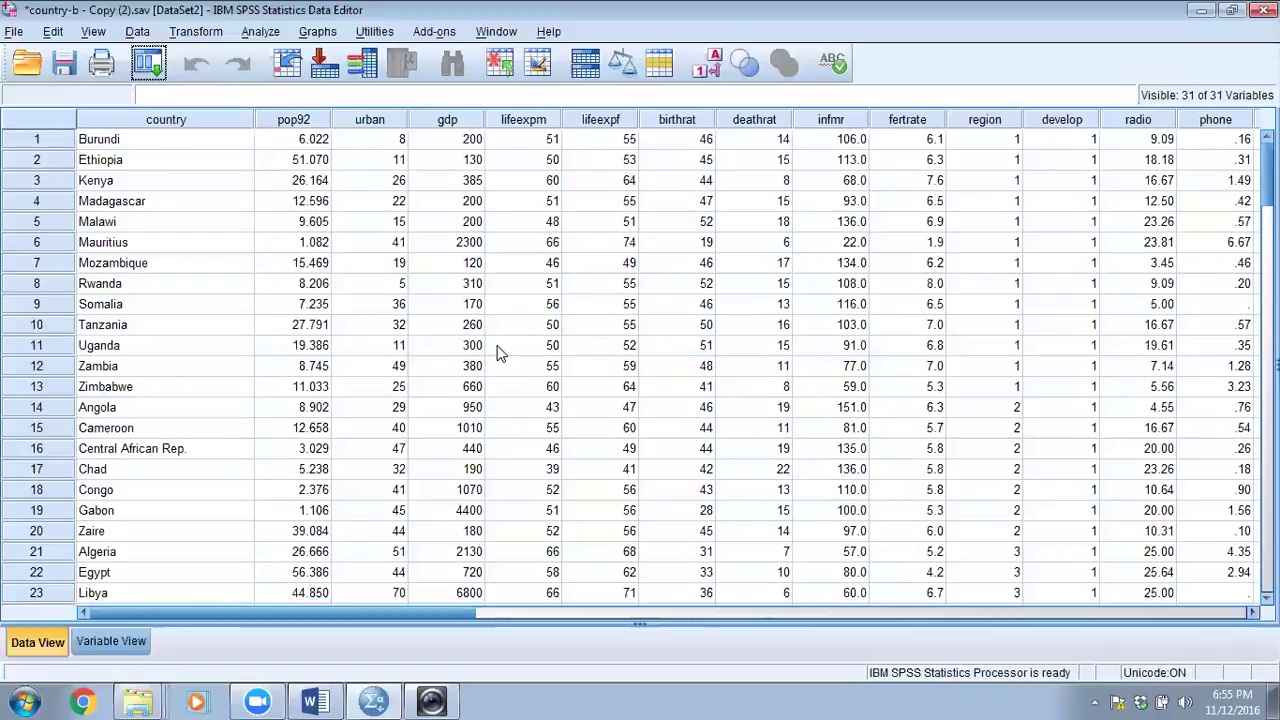
left_click(262, 34)
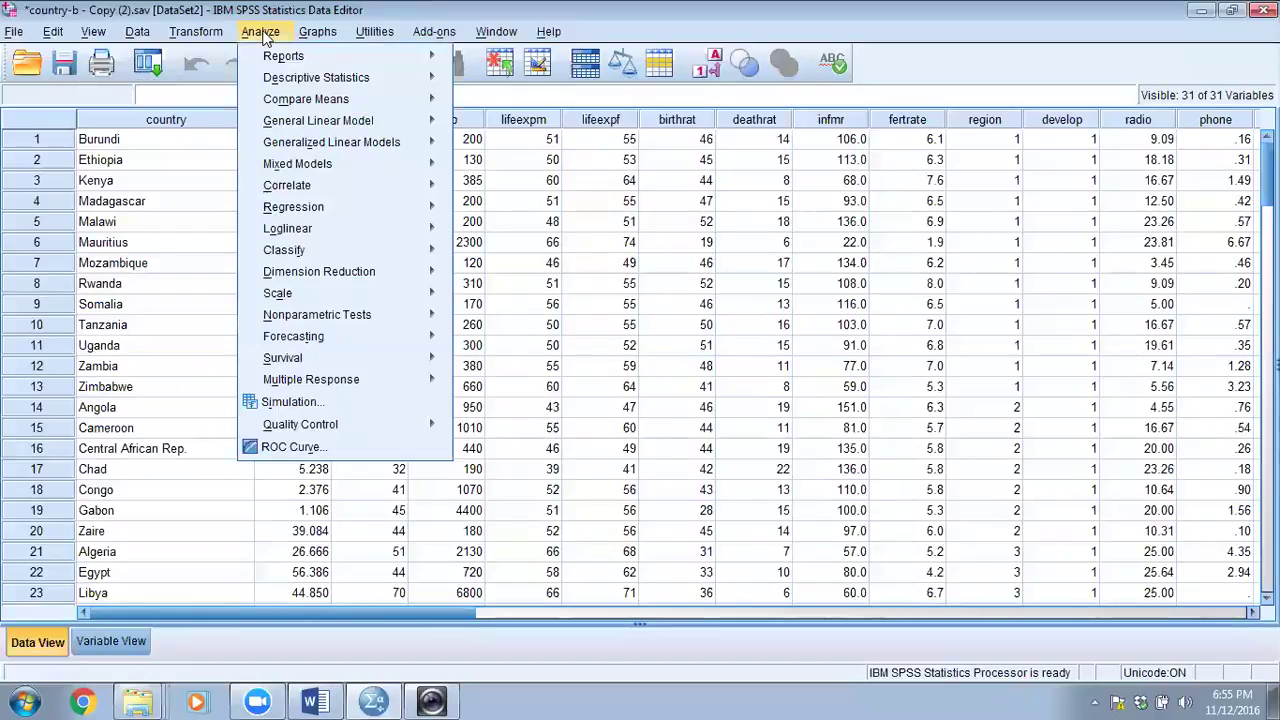
mouse_move(318, 124)
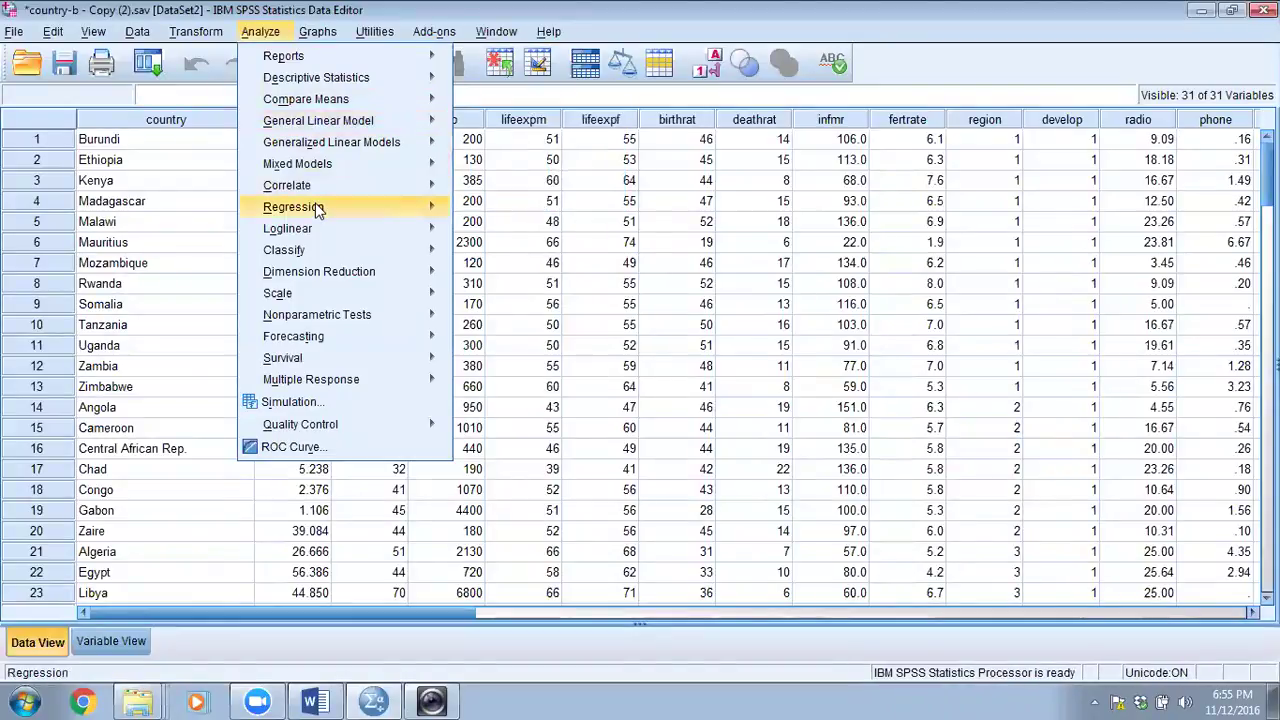
mouse_move(320, 207)
left_click(475, 230)
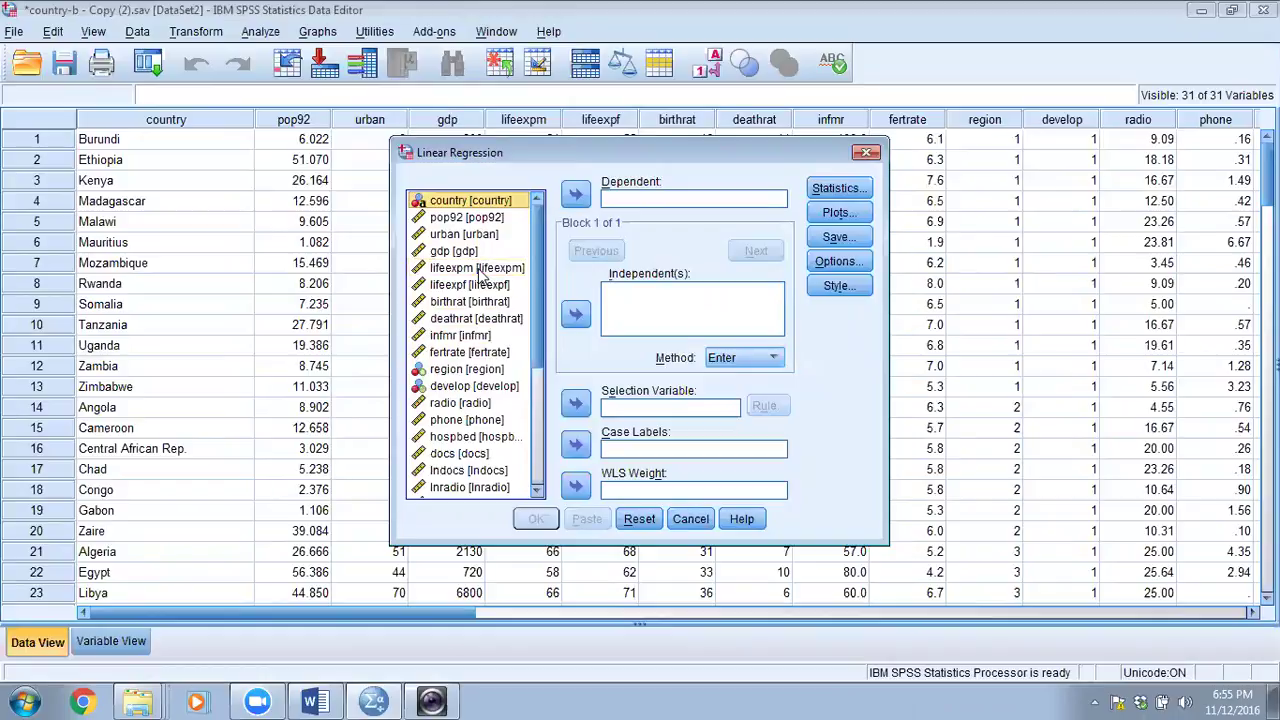
- Assign lifeexpm, lifeexpf, birthrat, infmr, fertrate, lndocs, lnradio, lnphone, lngdp and lnbeds as the regression's independent variables
left_click(478, 268)
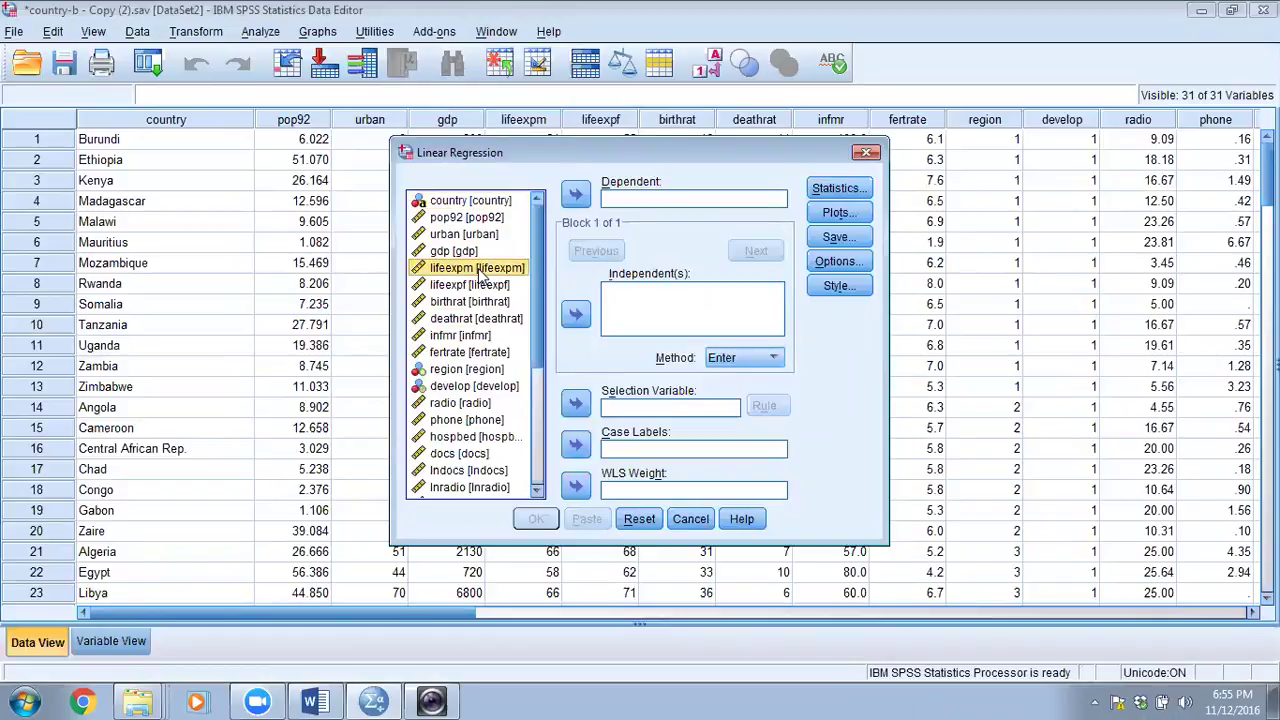
left_click(472, 285, "shift")
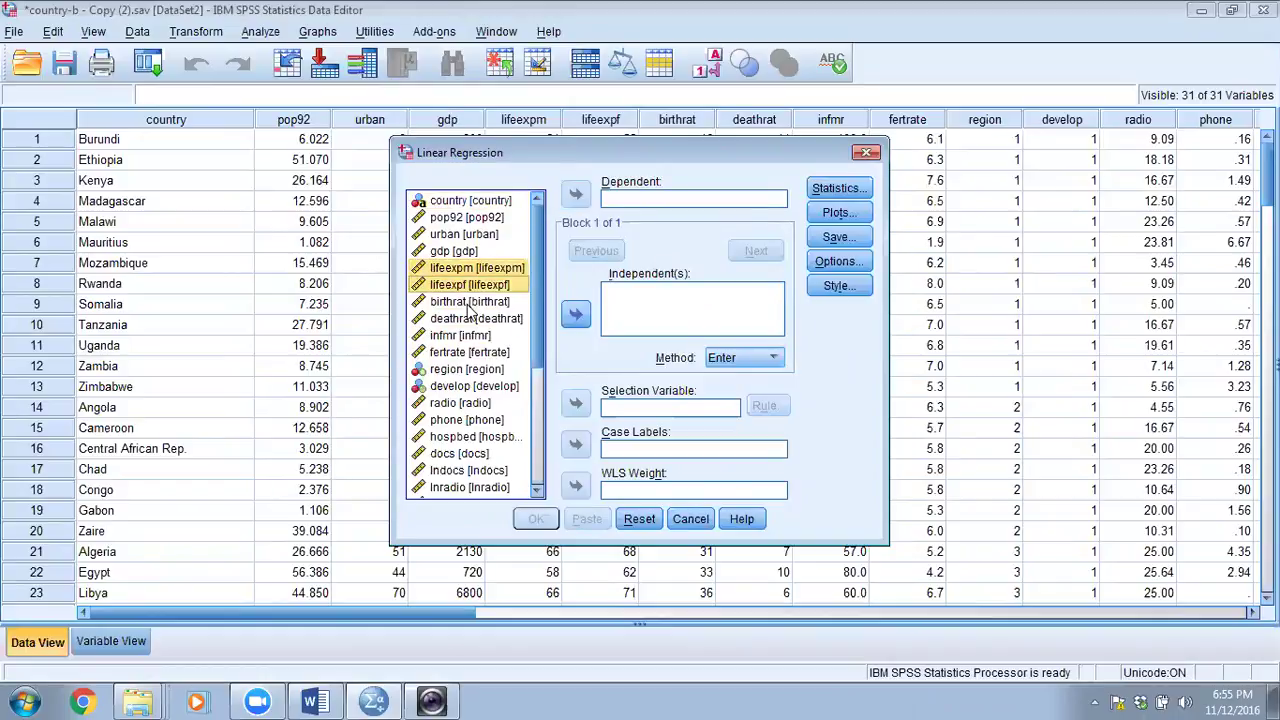
left_click(469, 303, "ctrl")
left_click(472, 336, "ctrl")
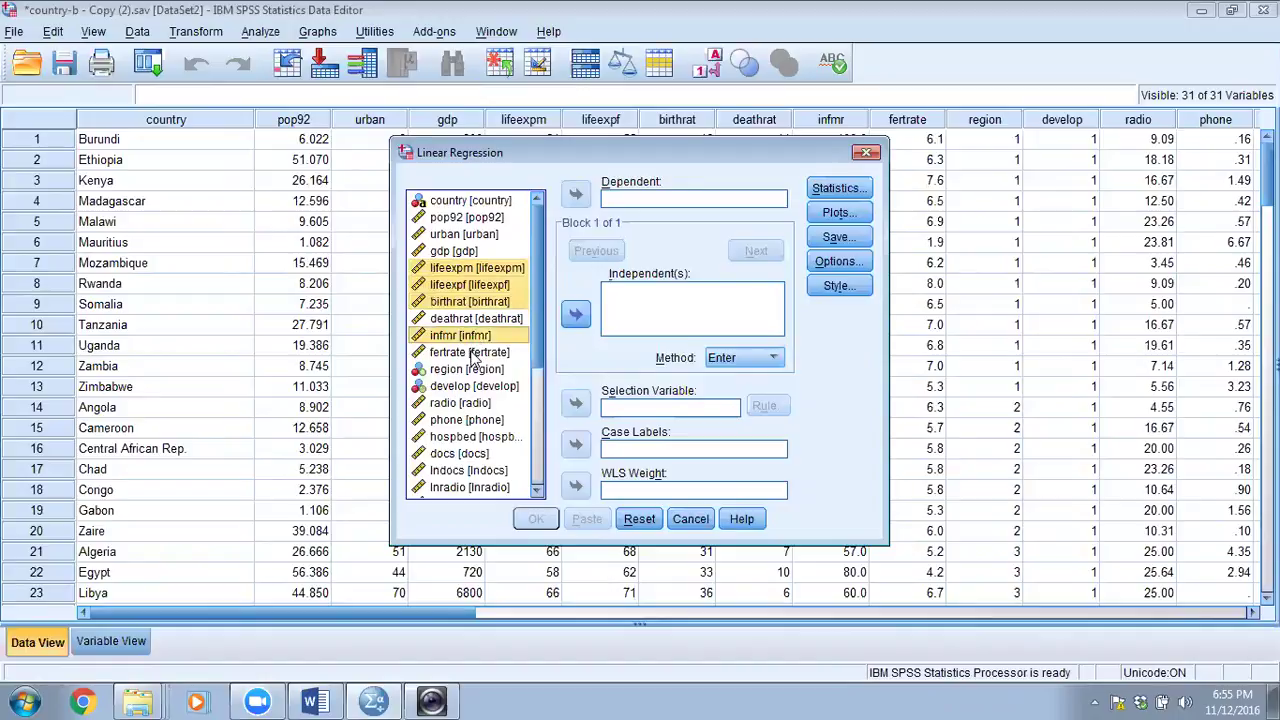
left_click(472, 354, "ctrl")
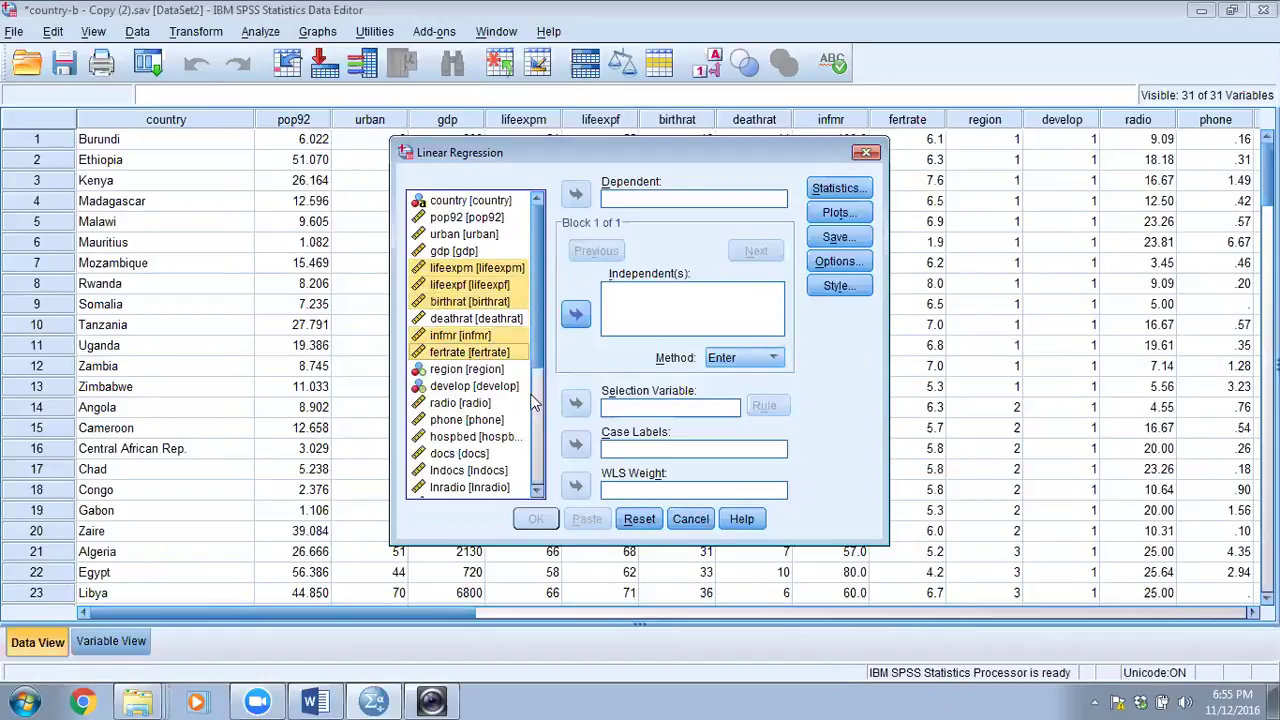
scroll(533, 403, "down", 4)
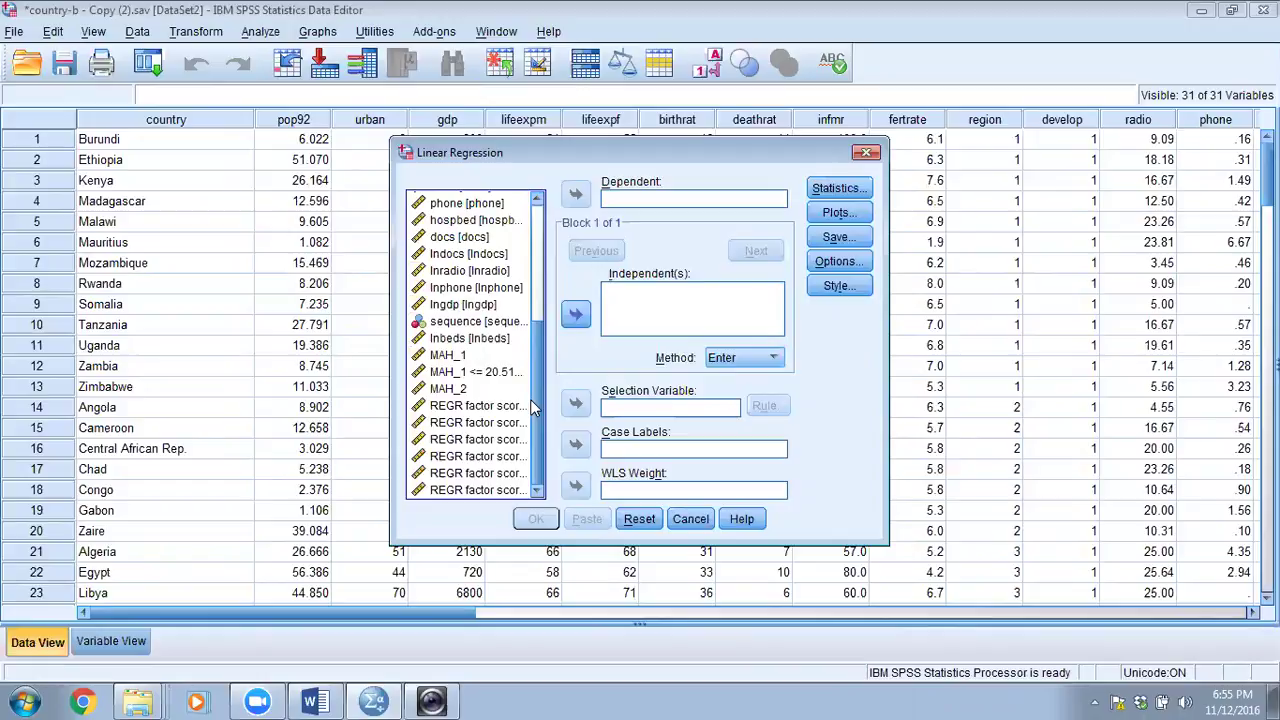
scroll(533, 408, "up", 2)
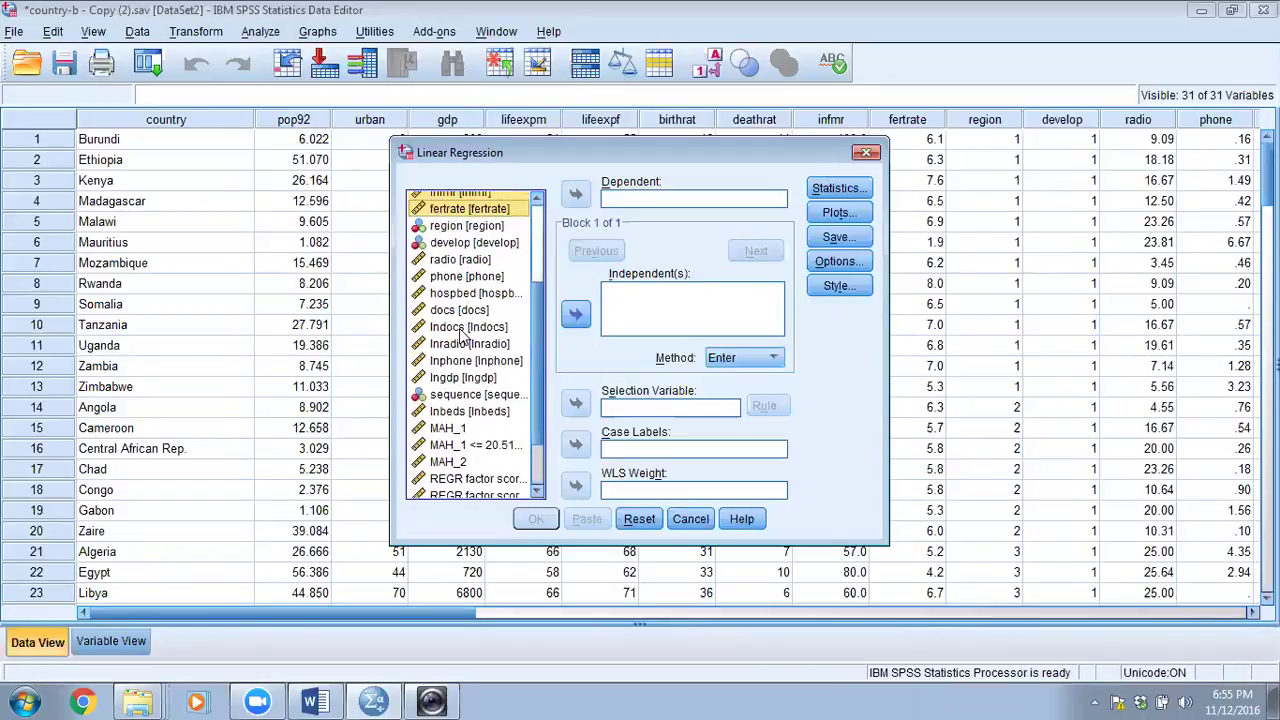
left_click(465, 330, "ctrl")
left_click(467, 344, "ctrl")
left_click(468, 361, "ctrl")
left_click(467, 378, "ctrl")
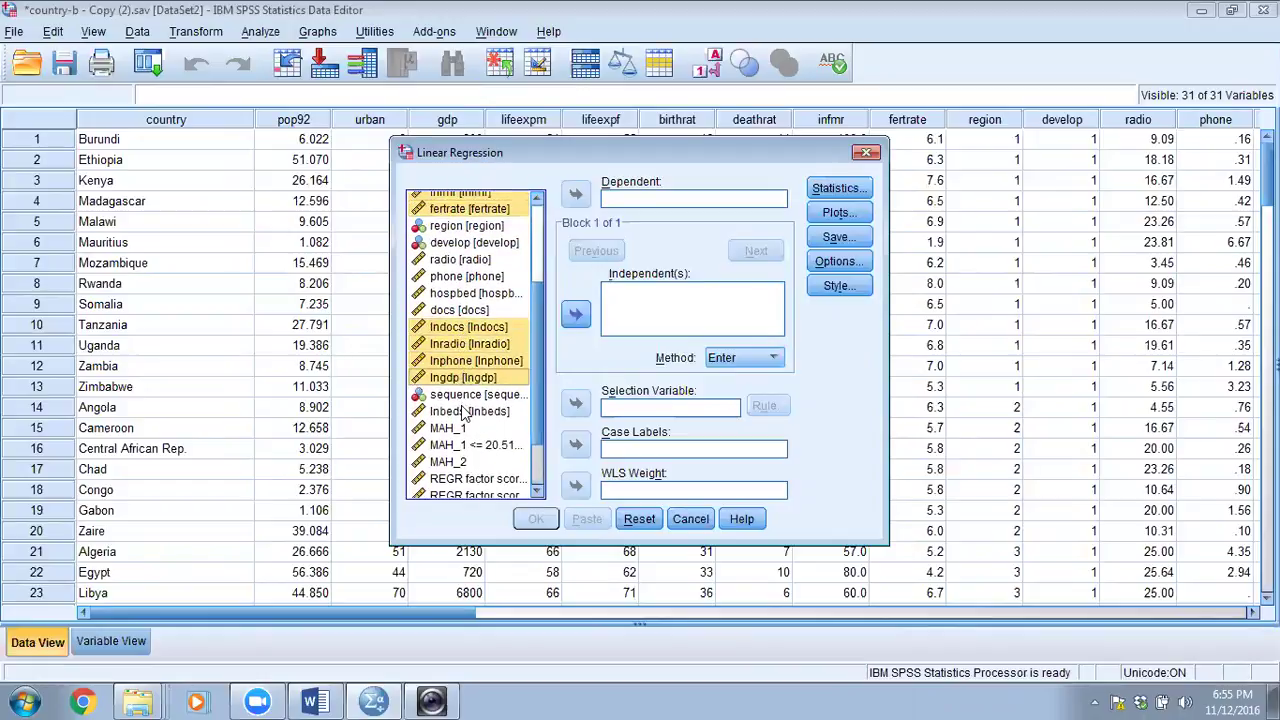
left_click(465, 412, "ctrl")
left_click(575, 315)
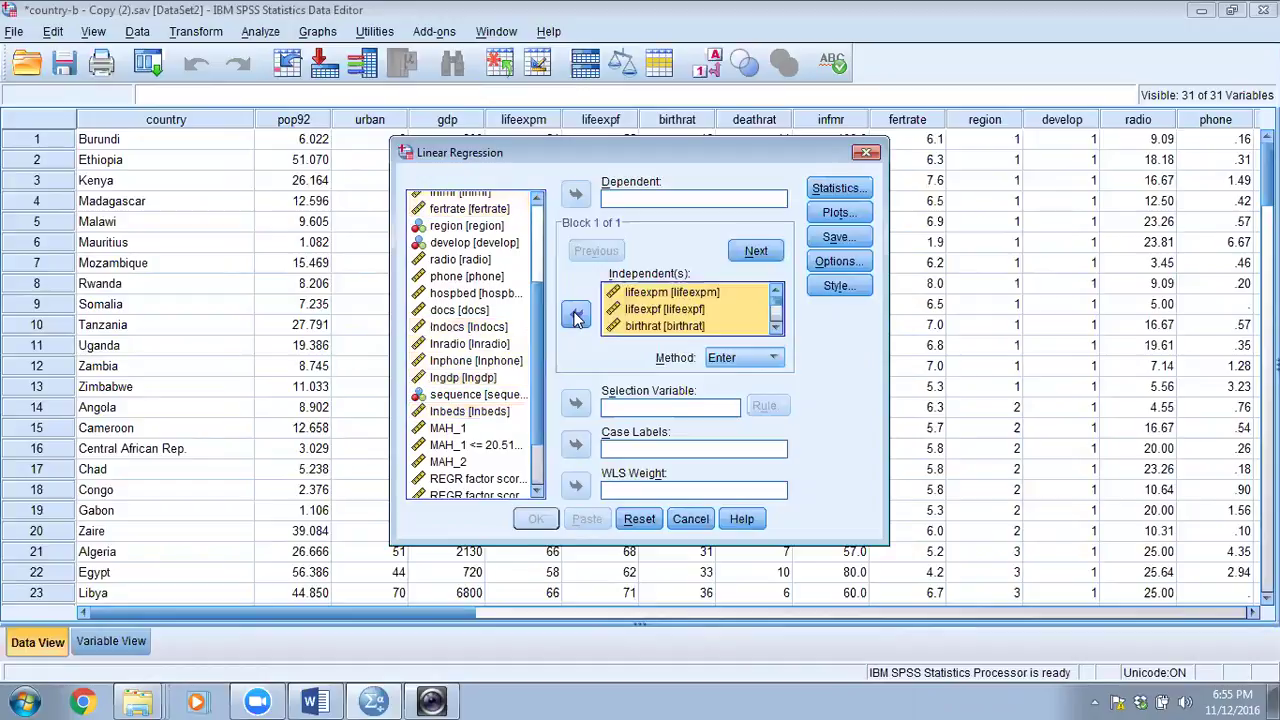
- Set the linear regression to save Mahalanobis distances for each case
scroll(534, 300, "up", 3)
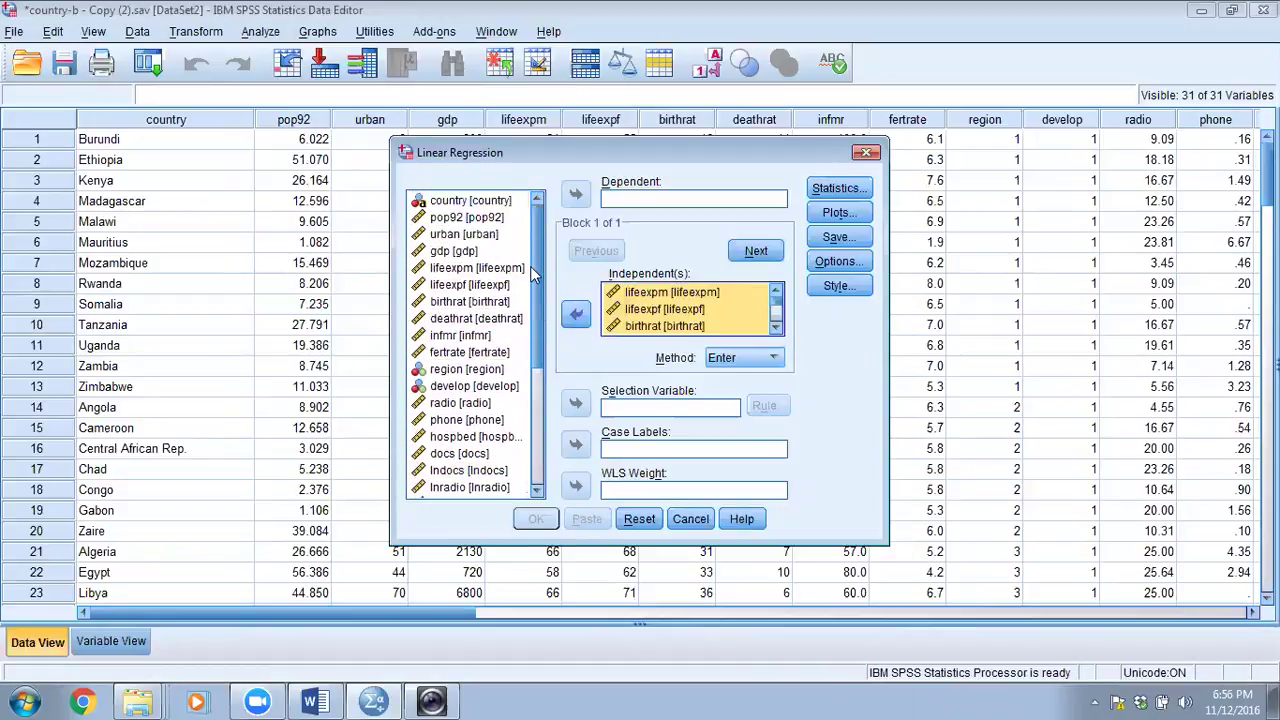
scroll(532, 320, "down", 5)
scroll(538, 405, "up", 5)
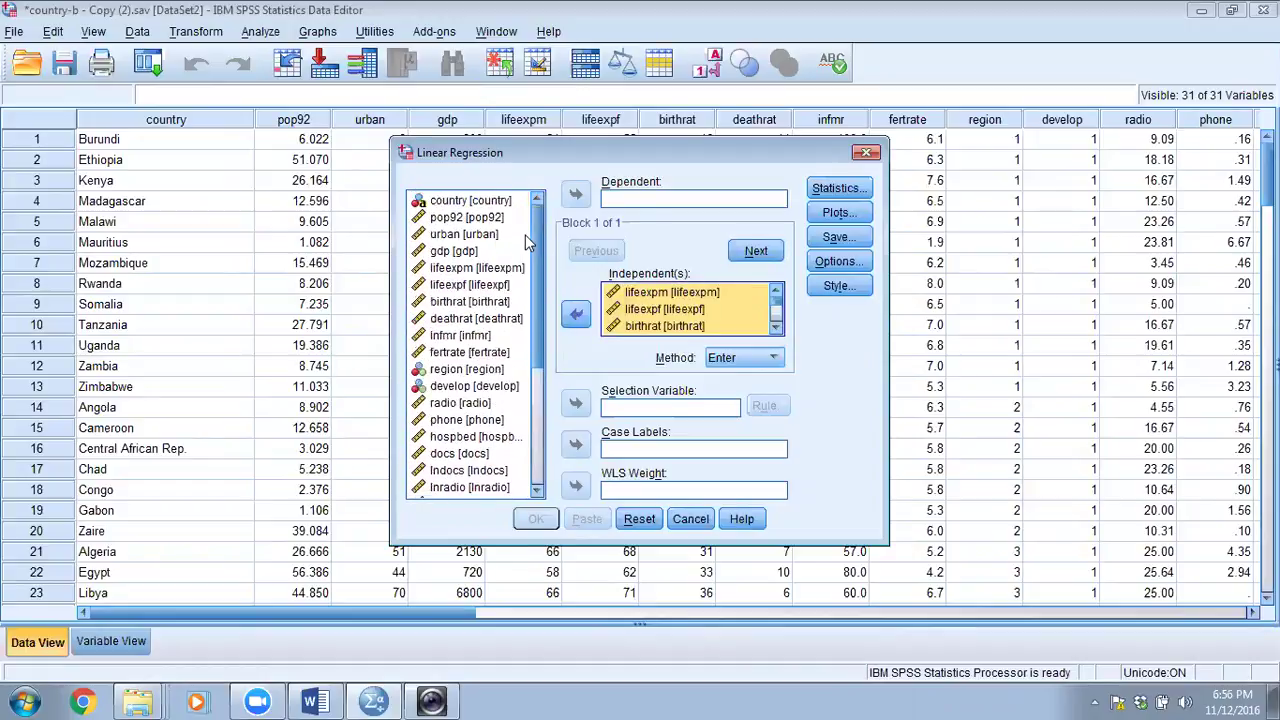
left_click(650, 201)
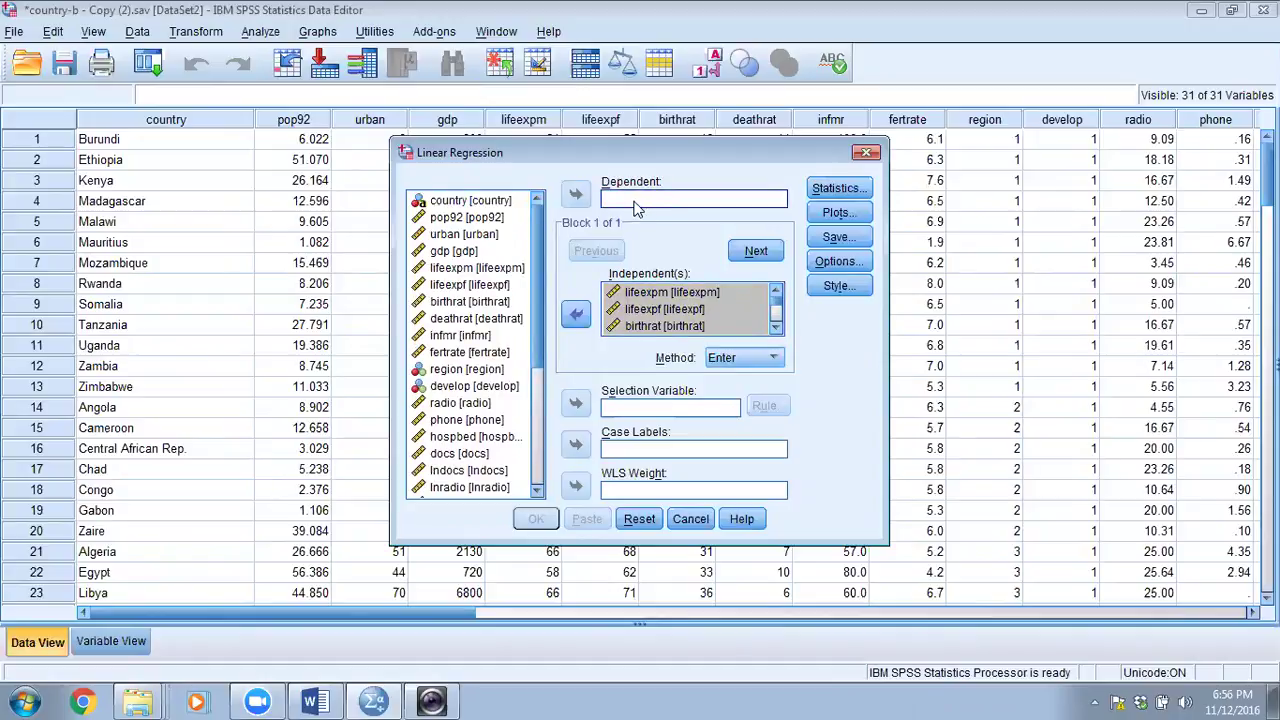
left_click(832, 240)
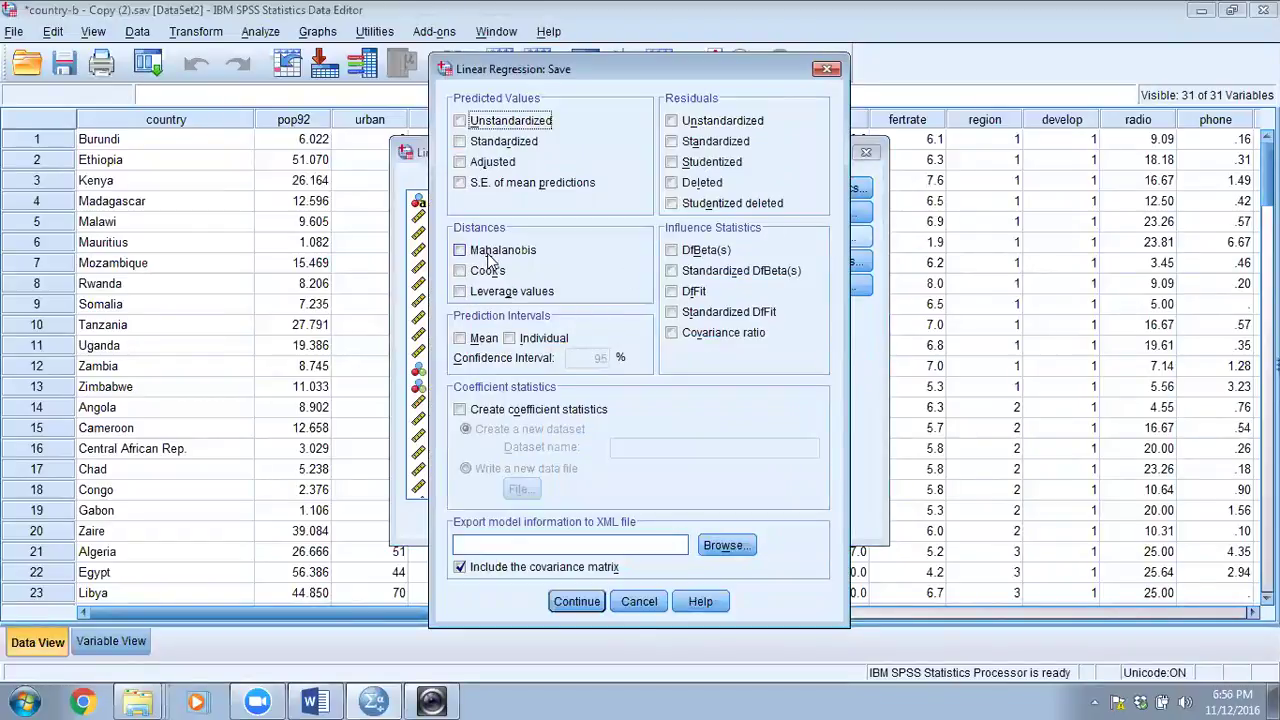
left_click(461, 252)
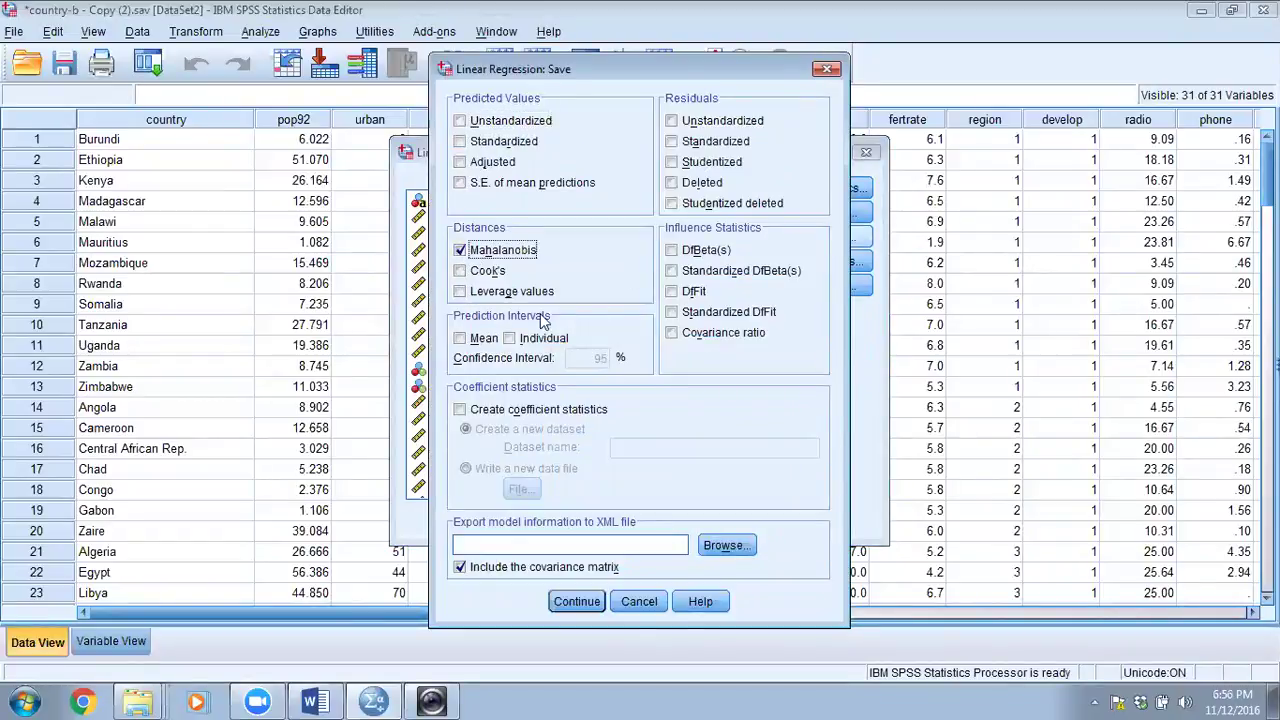
left_click(577, 601)
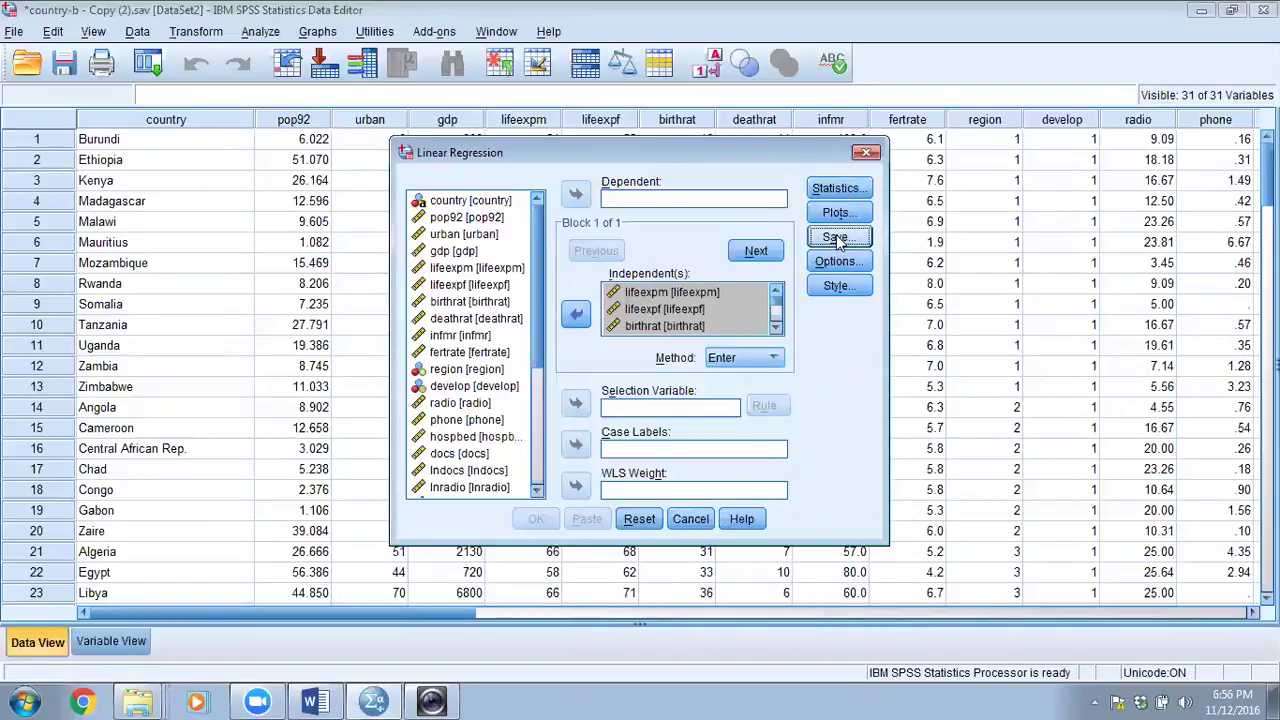
left_click(622, 204)
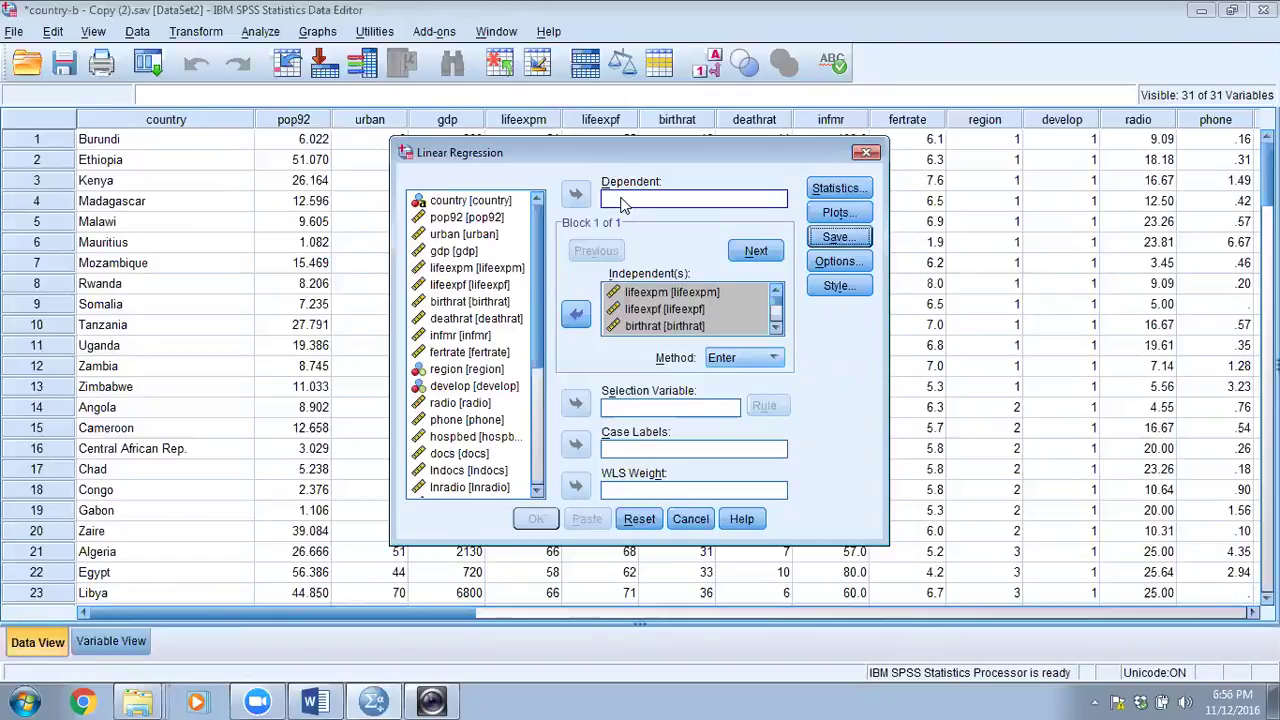
left_click(462, 234)
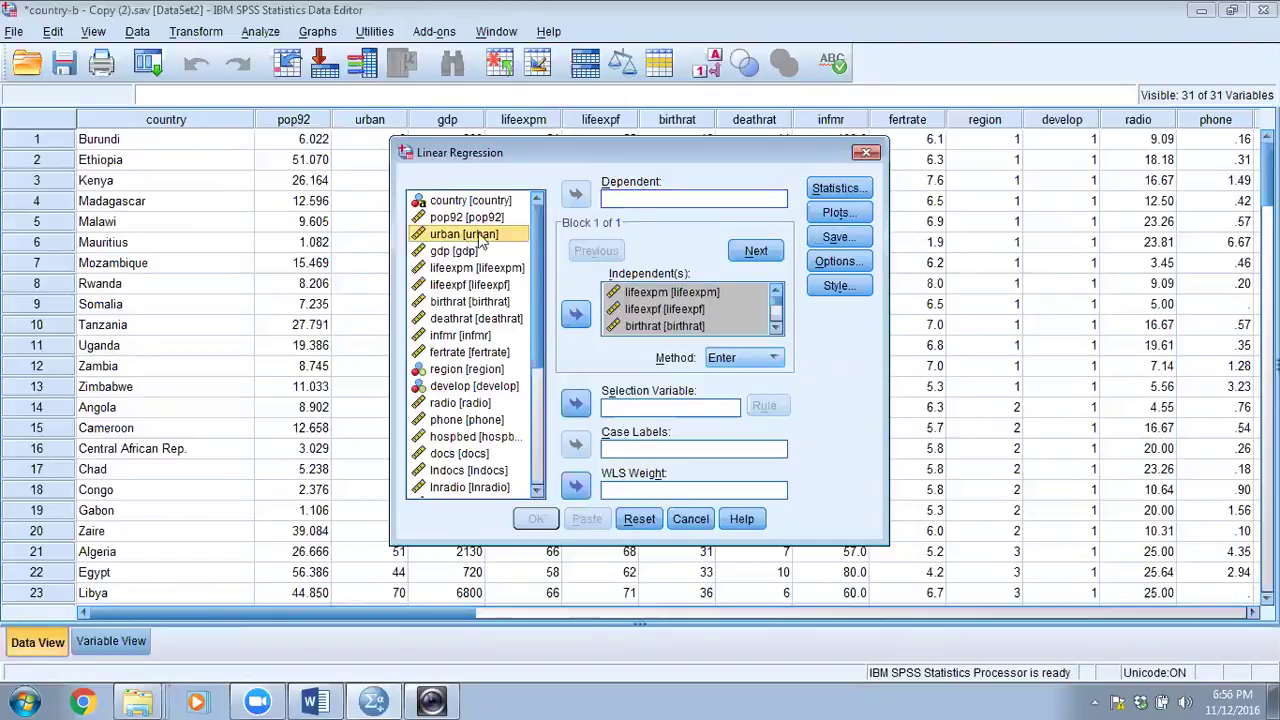
left_click(575, 194)
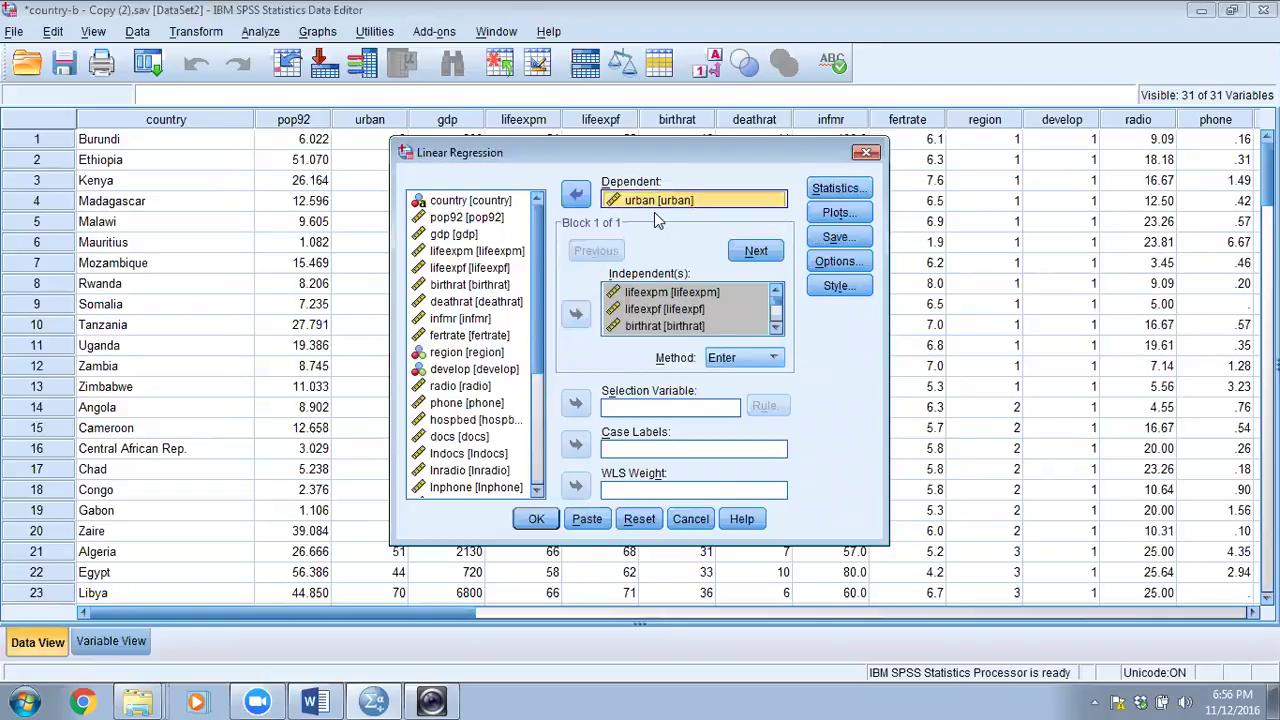
left_click(576, 194)
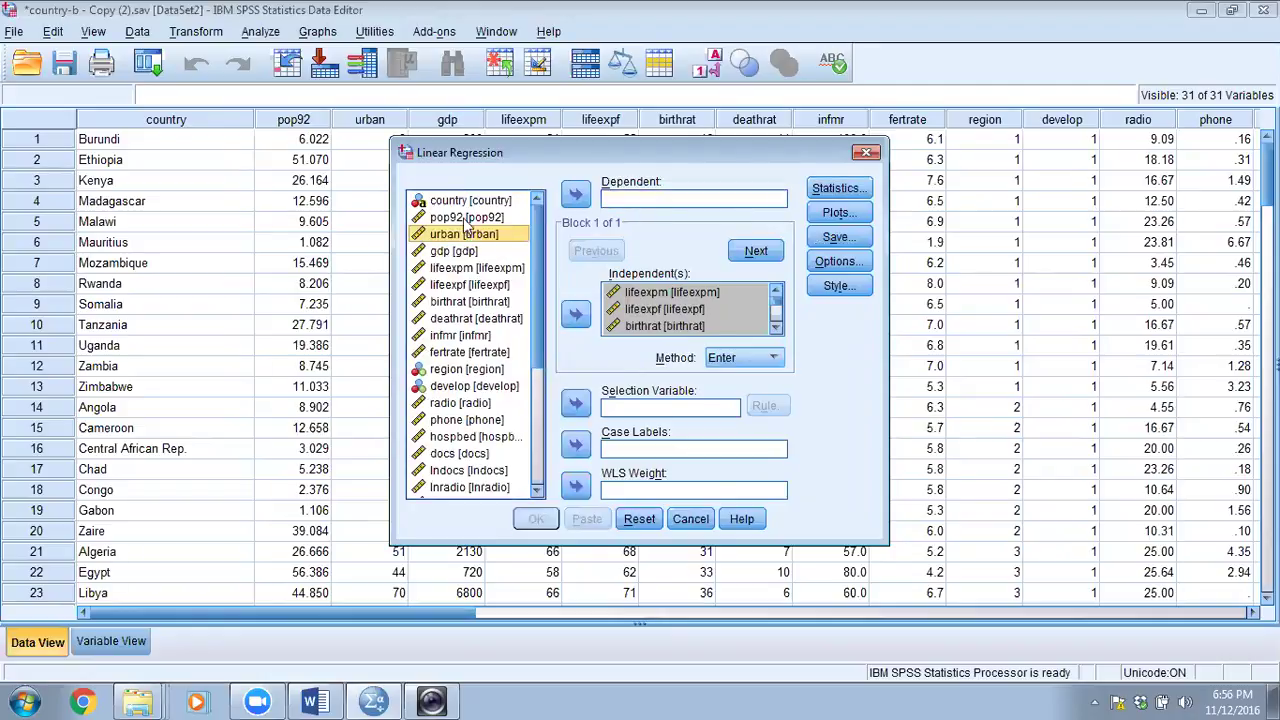
- Assign gdp as the dependent variable of the linear regression
left_click(468, 253)
left_click(576, 195)
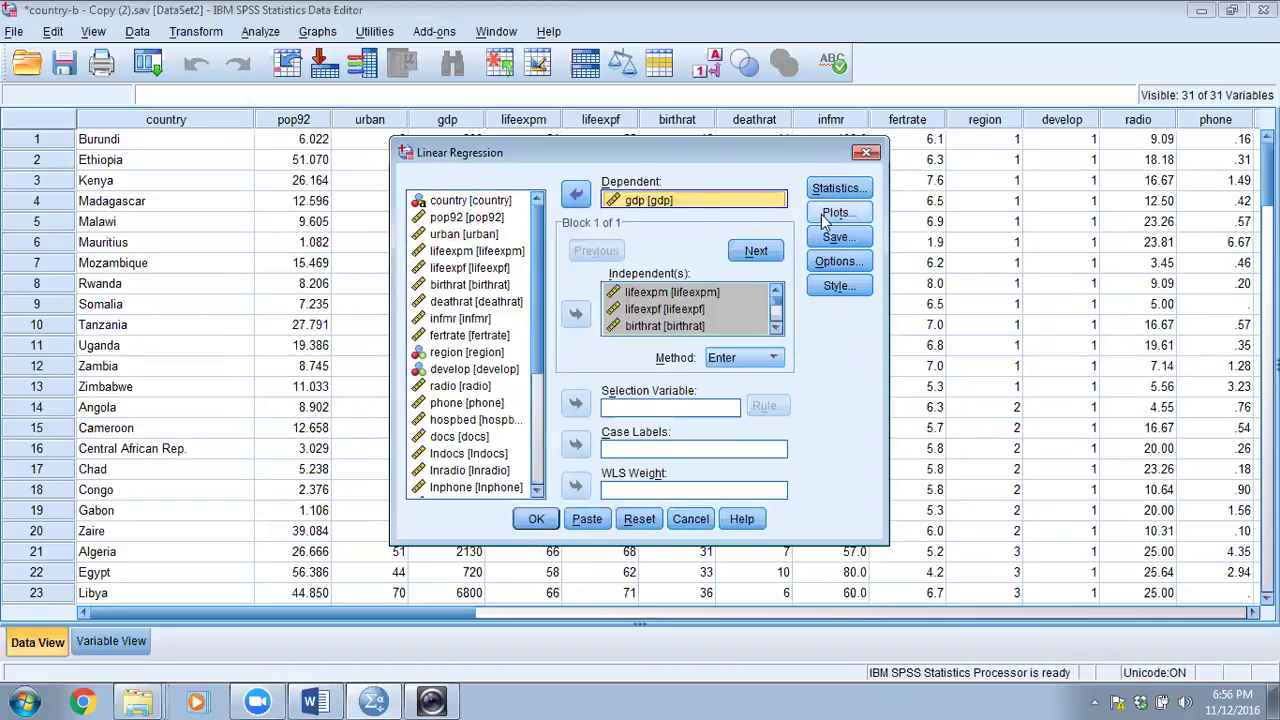
- Check the regression's Mahalanobis distance saving and its listwise exclusion of missing values, keeping both settings
left_click(838, 237)
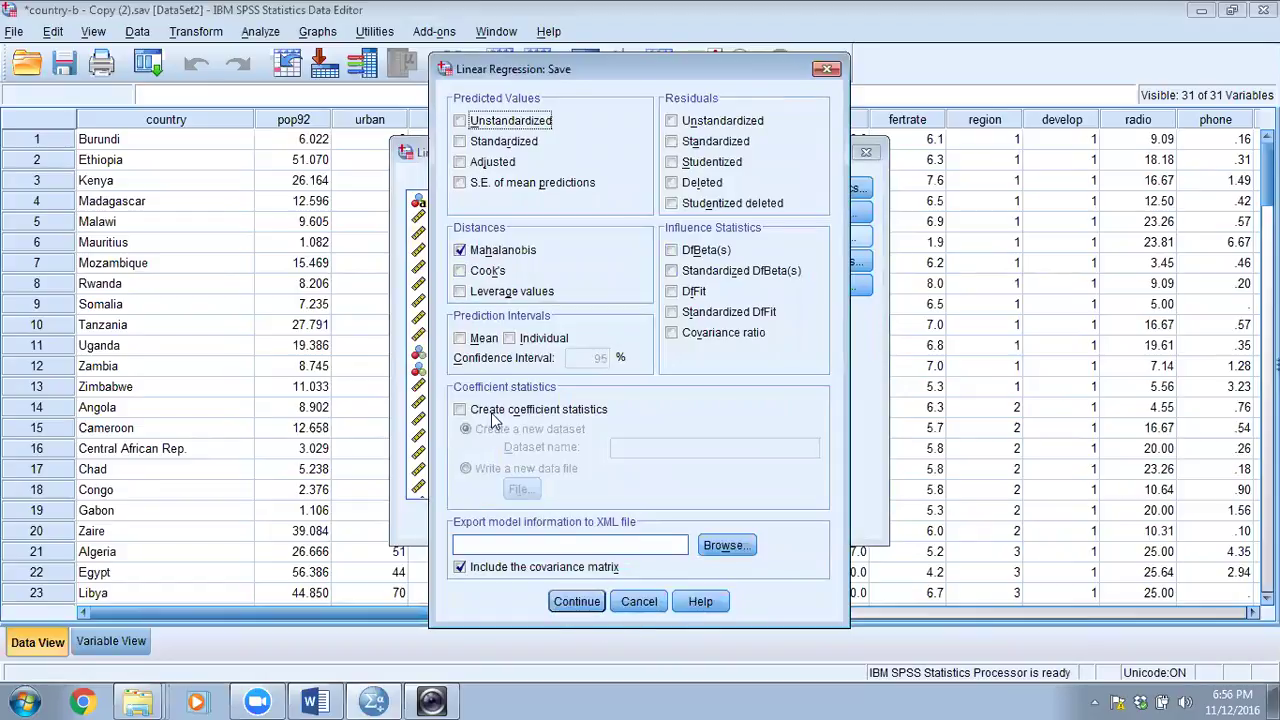
left_click(570, 603)
left_click(832, 262)
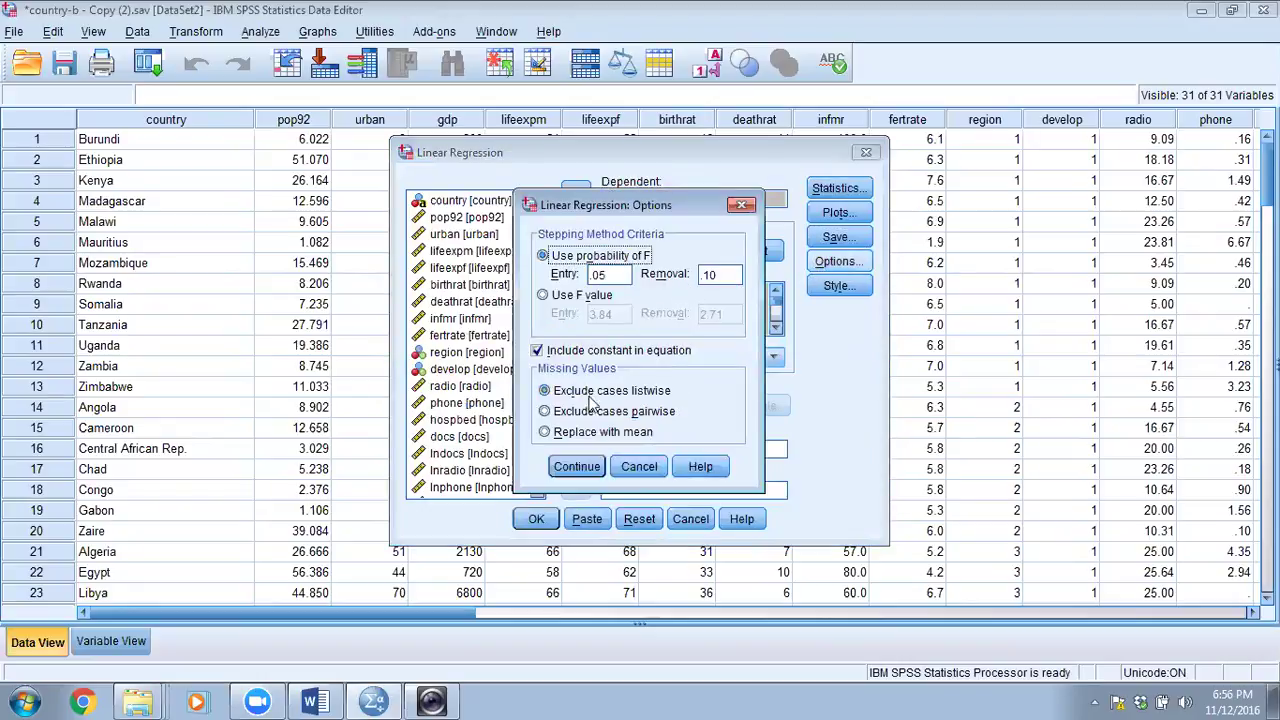
left_click(584, 469)
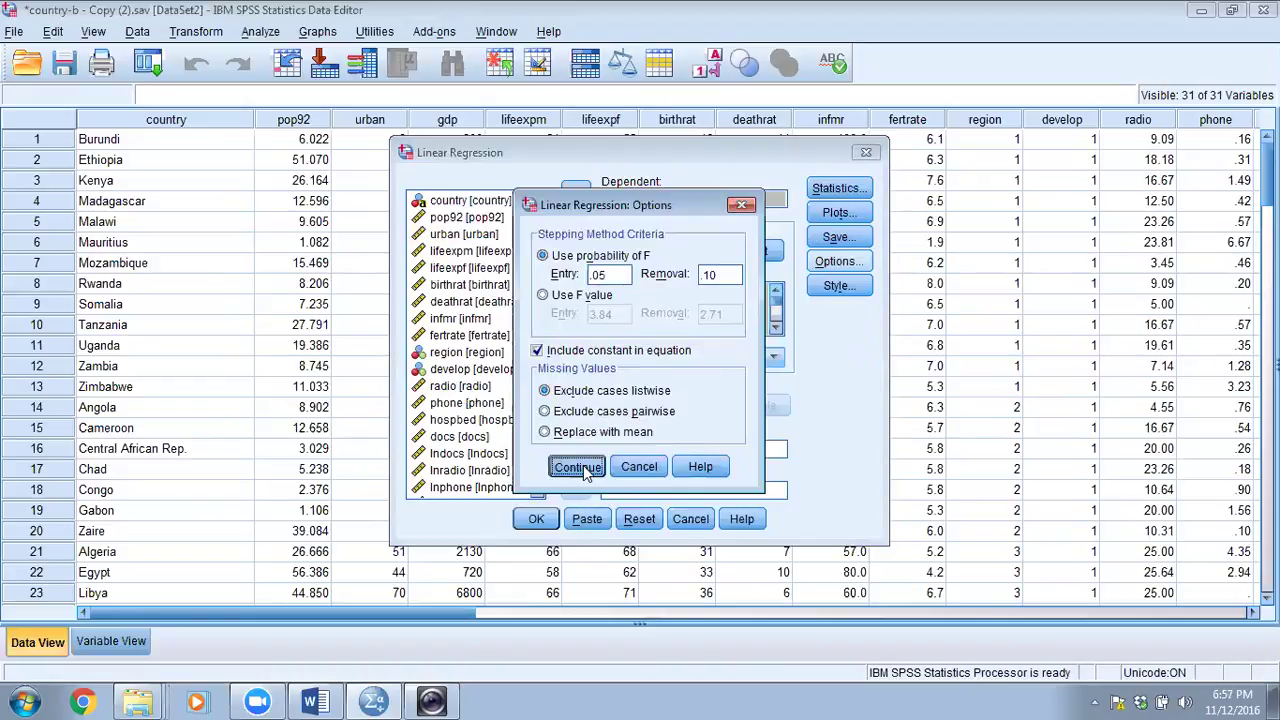
- Review the regression's table style, plots and statistics settings without changing any of them
left_click(580, 468)
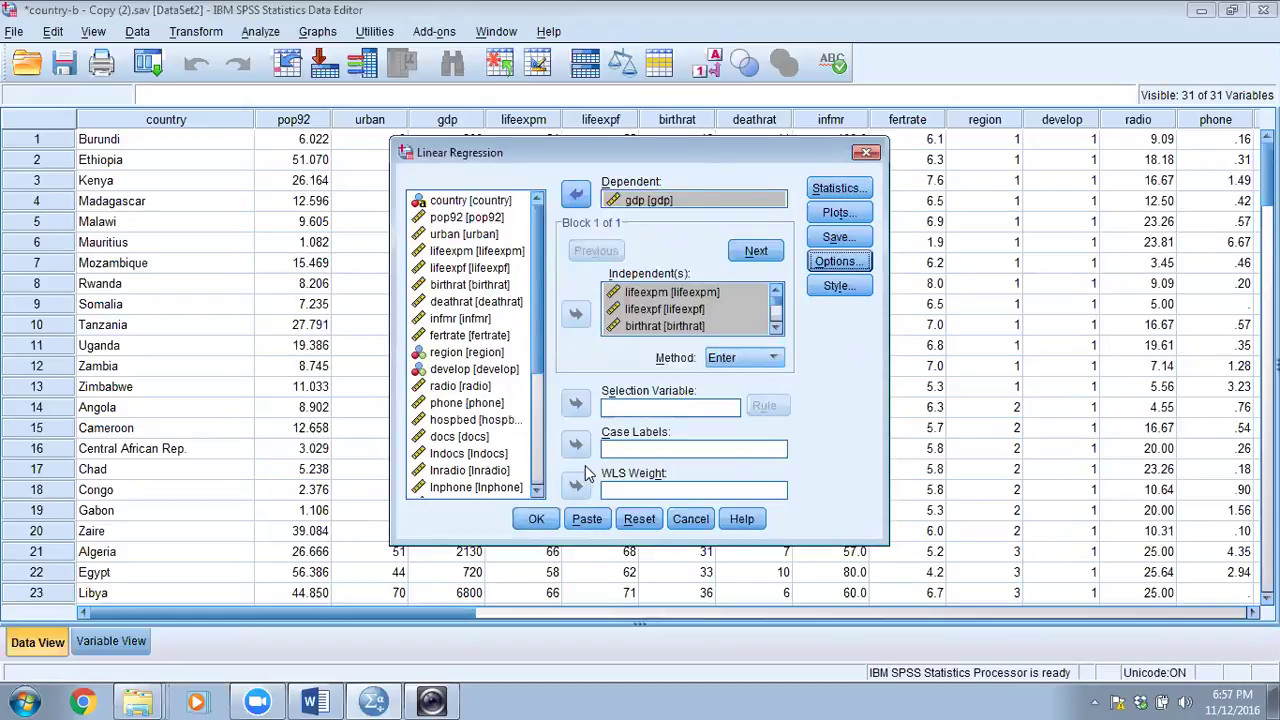
left_click(836, 287)
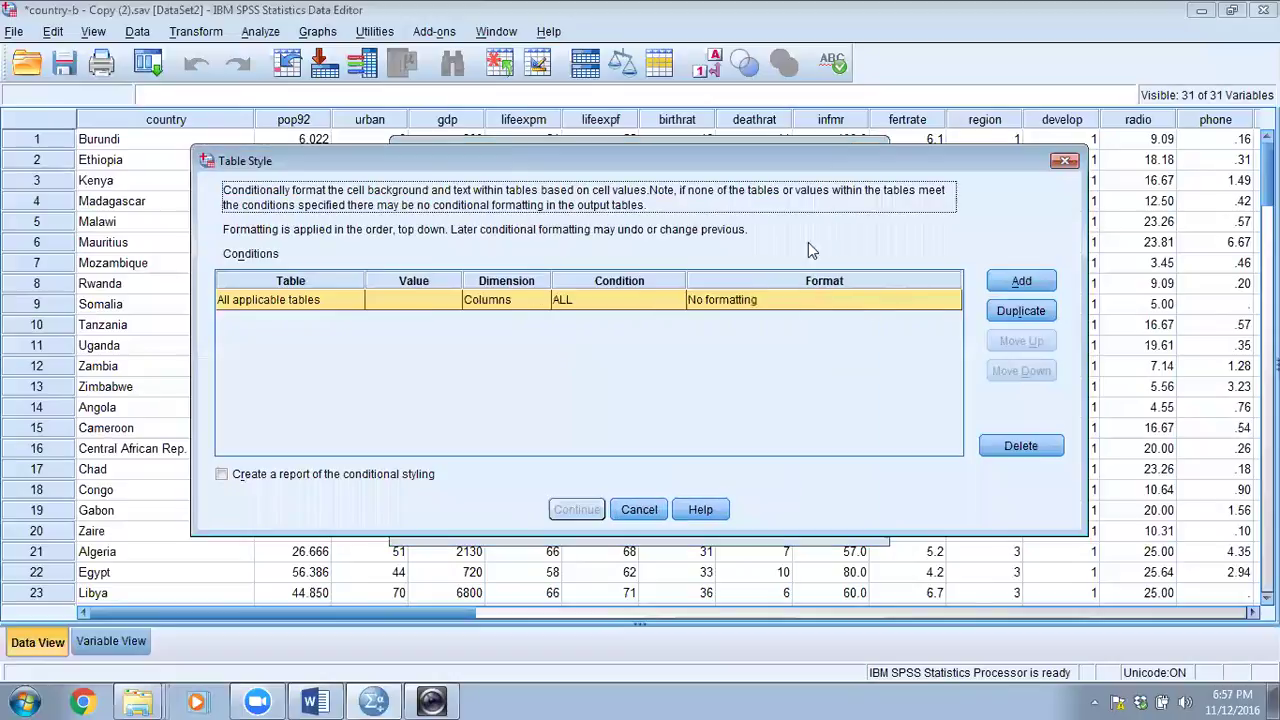
left_click(1065, 160)
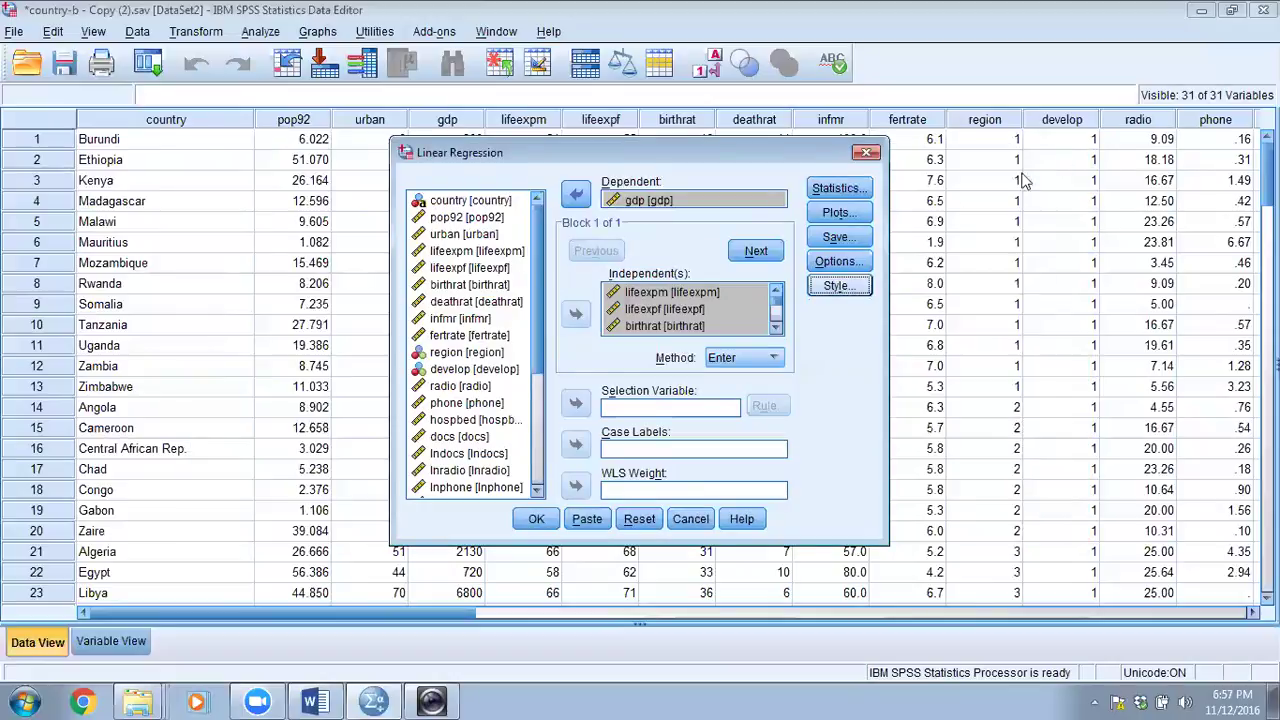
left_click(838, 212)
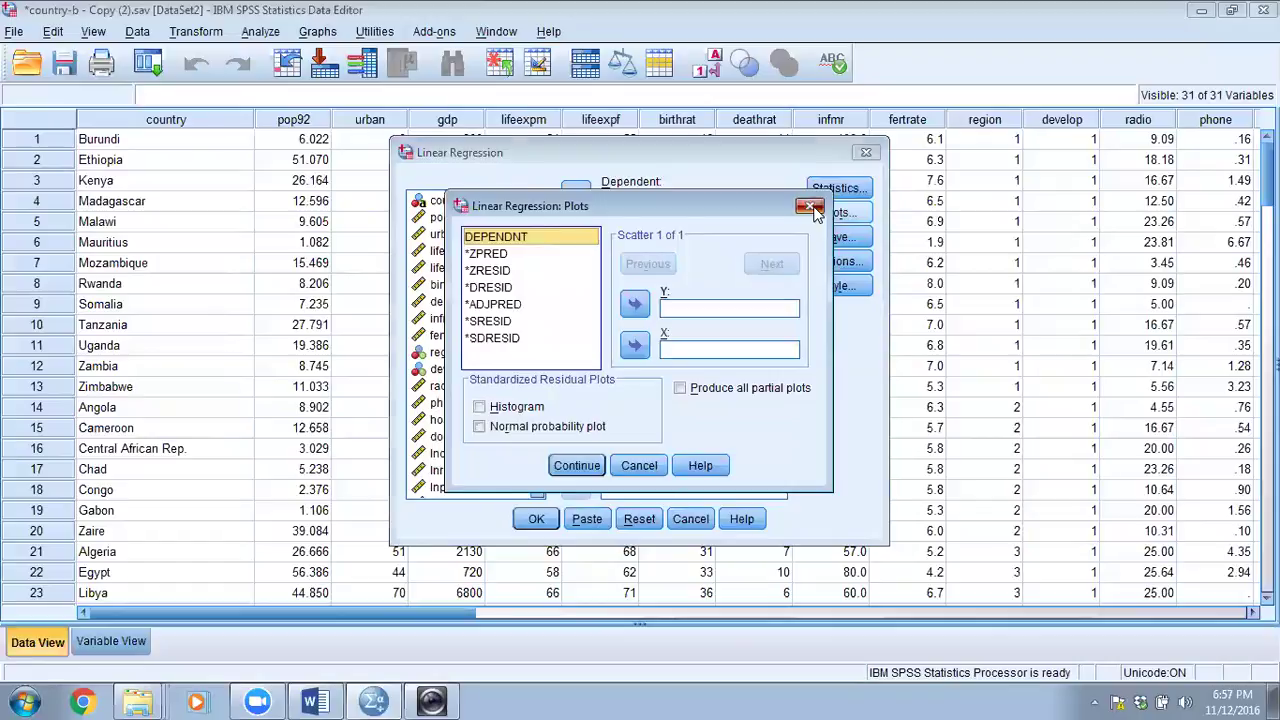
left_click(811, 208)
left_click(830, 190)
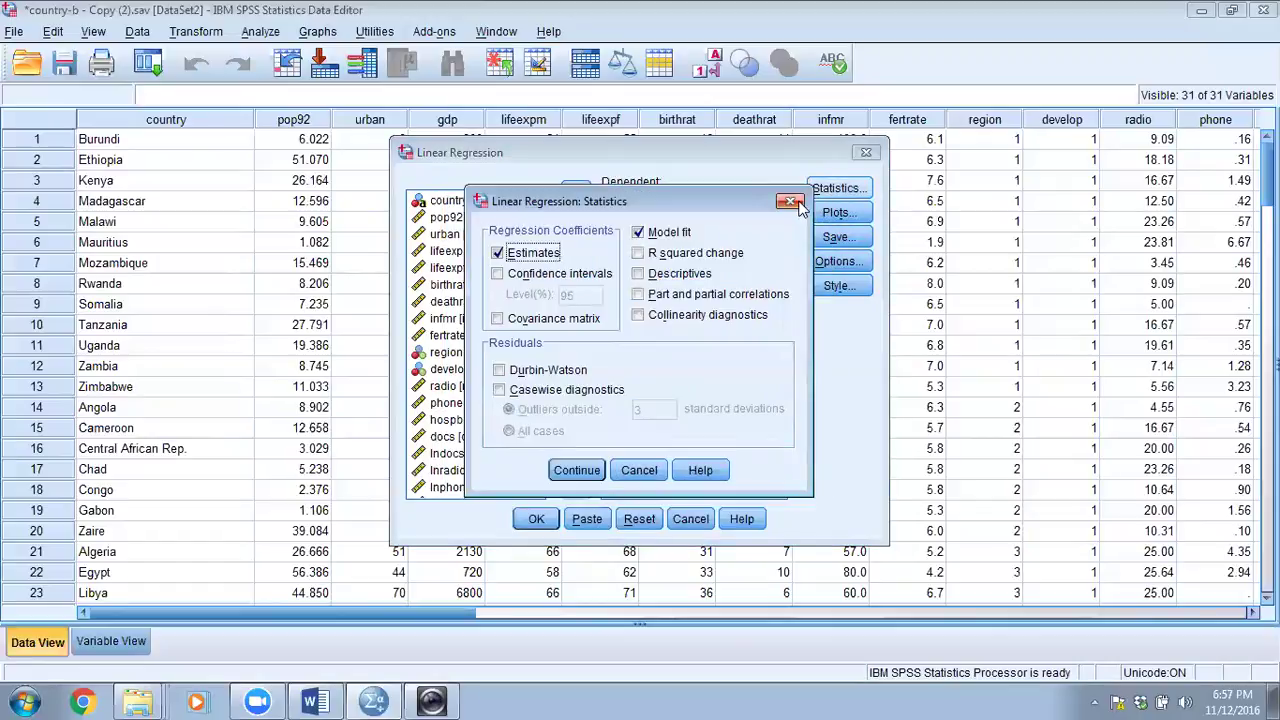
left_click(790, 203)
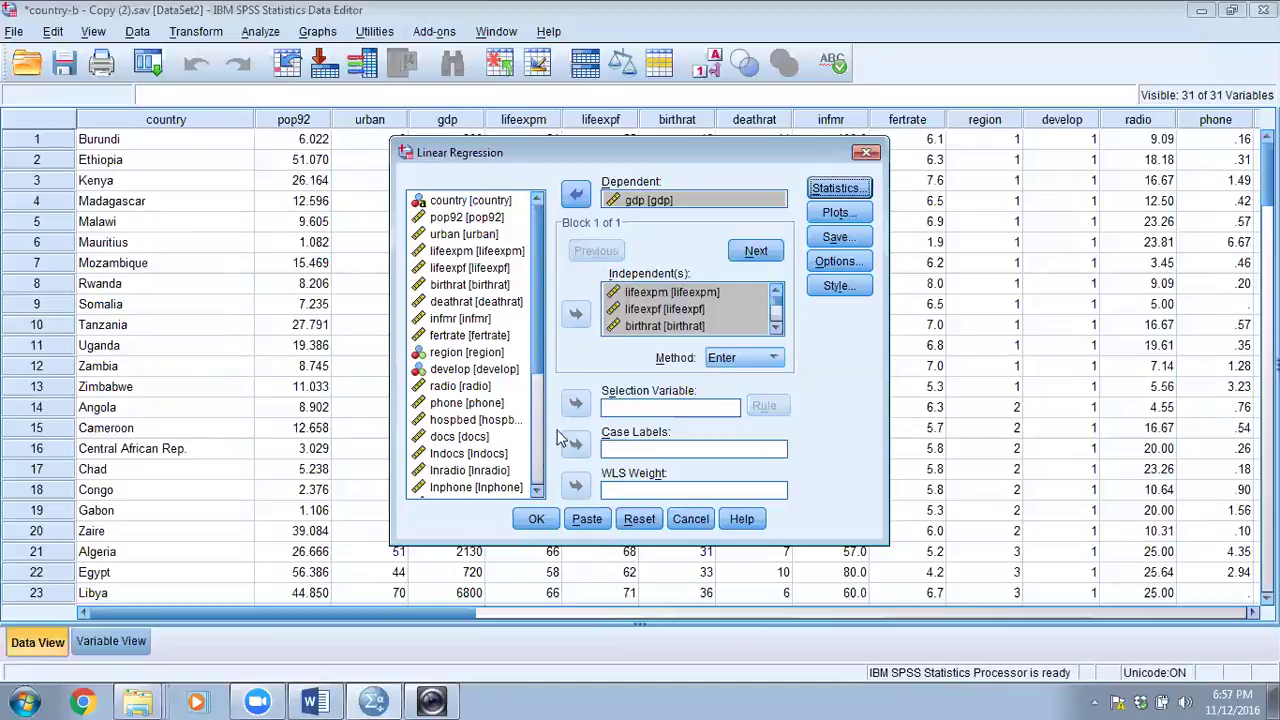
- Run the linear regression, close its output without saving and show the newly saved Mahalanobis distance column in the data
left_click(536, 520)
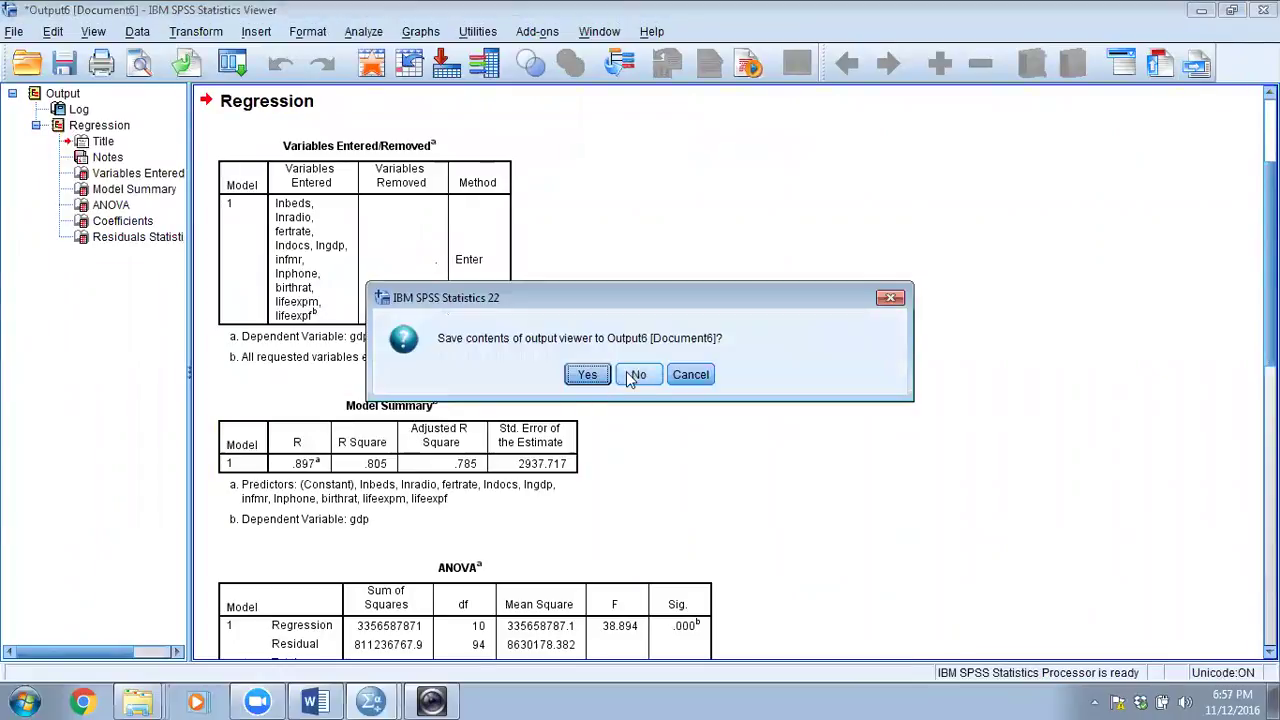
left_click(640, 375)
left_click_drag(504, 608, 1112, 574)
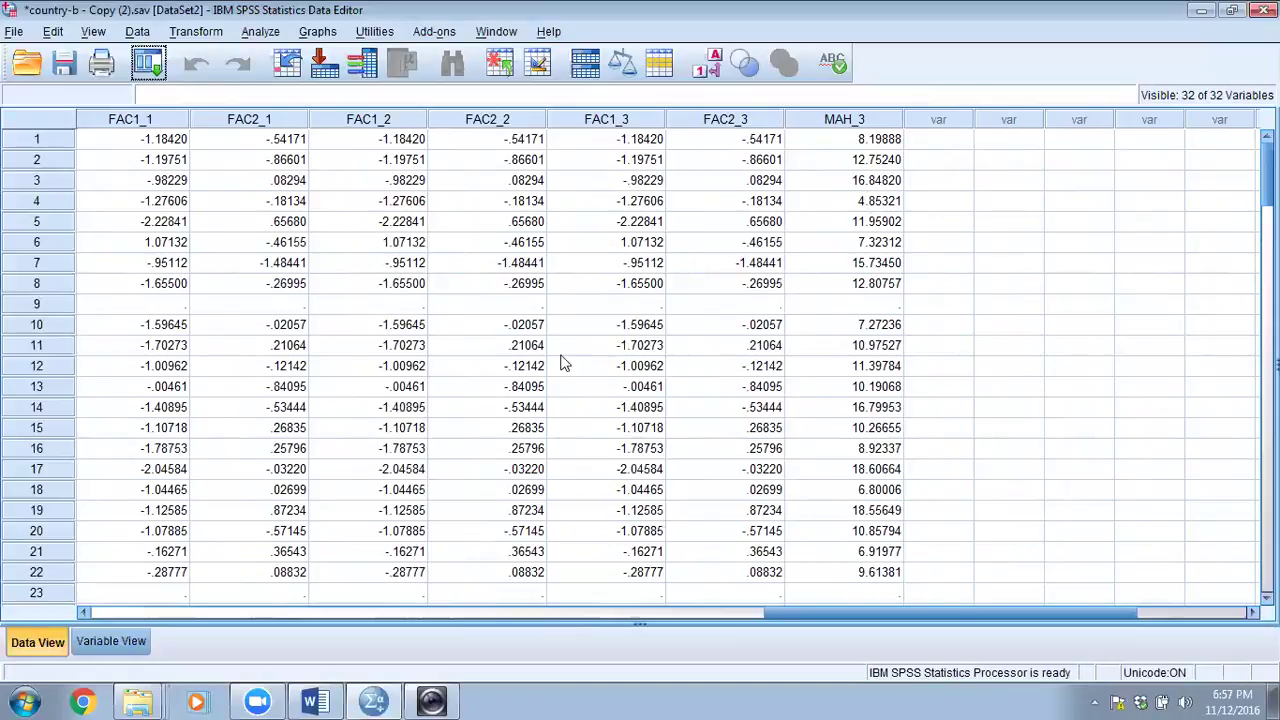
- Delete the duplicate factor score variables FAC1_2, FAC2_2, FAC1_3 and FAC2_3 from the dataset
left_click_drag(829, 614, 808, 615)
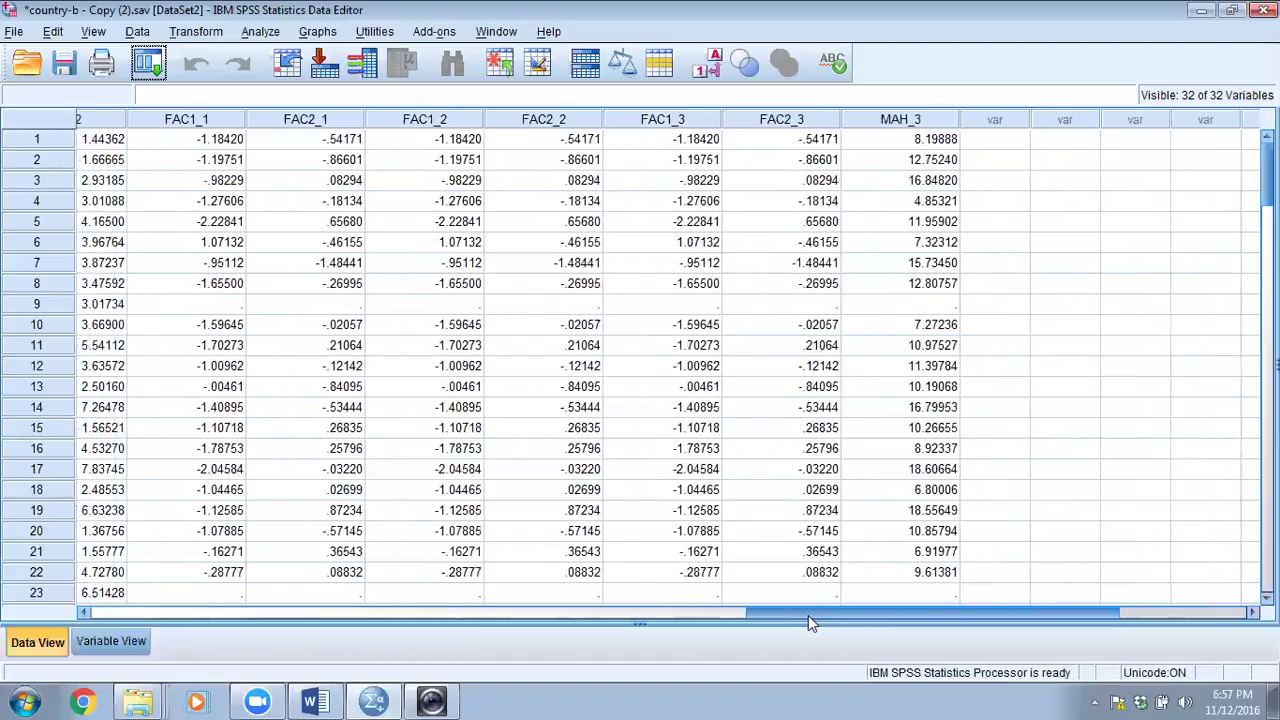
left_click(781, 119)
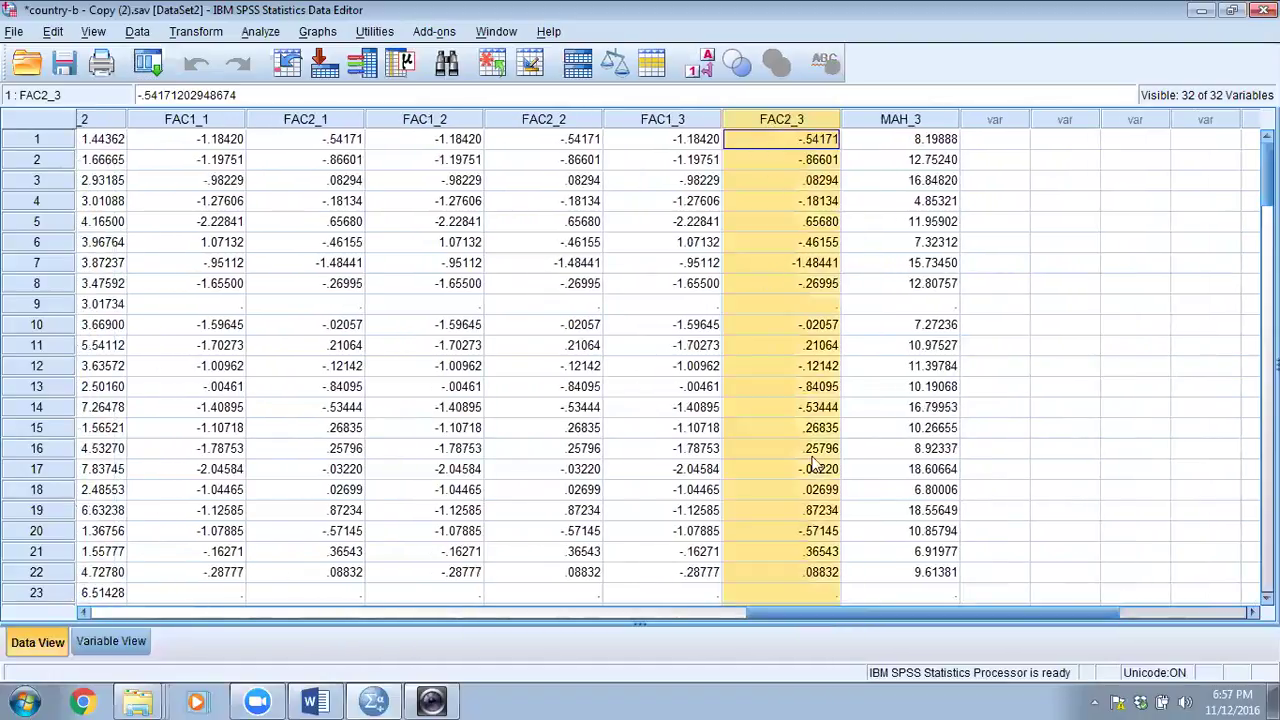
left_click_drag(819, 612, 712, 620)
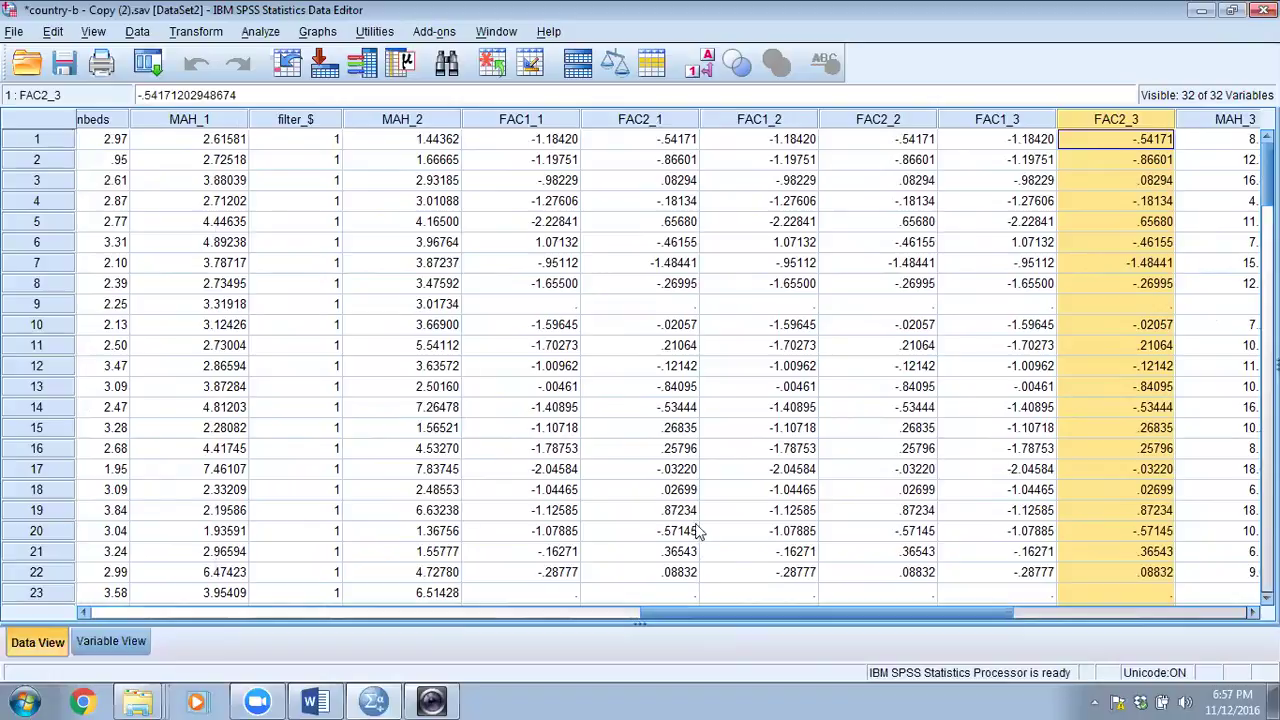
left_click(737, 119, "shift")
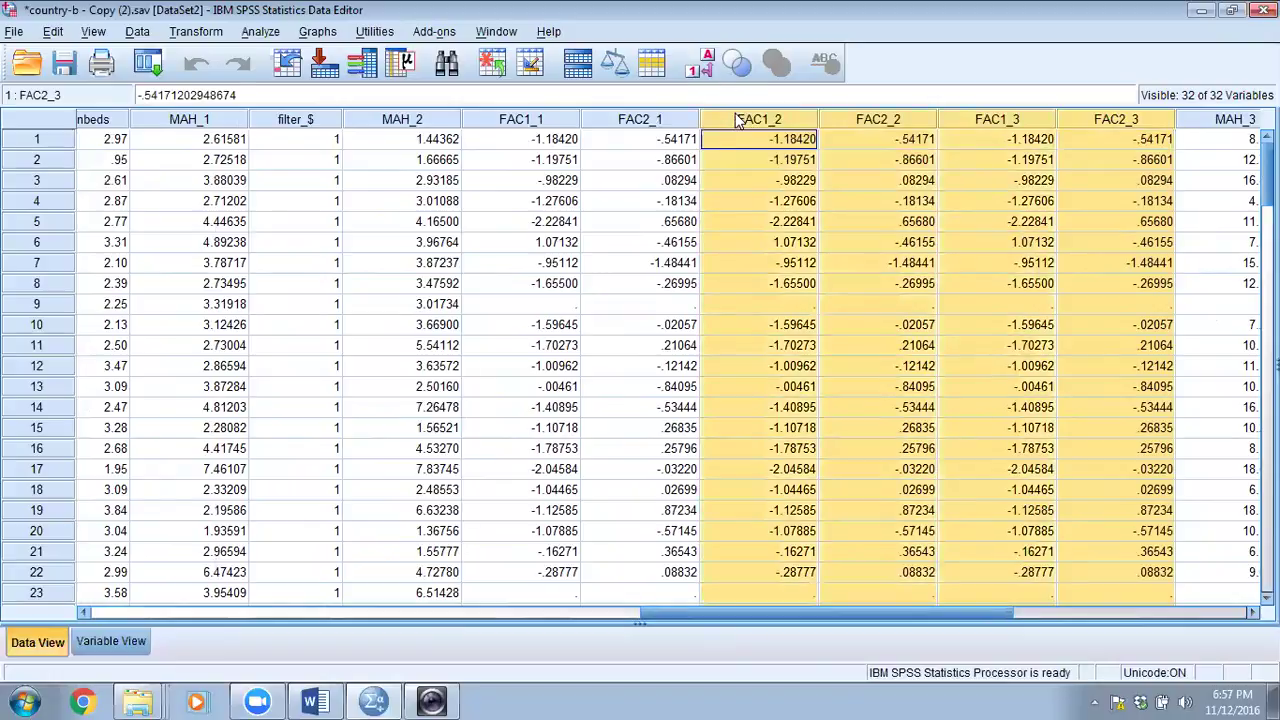
right_click(737, 119)
left_click(775, 196)
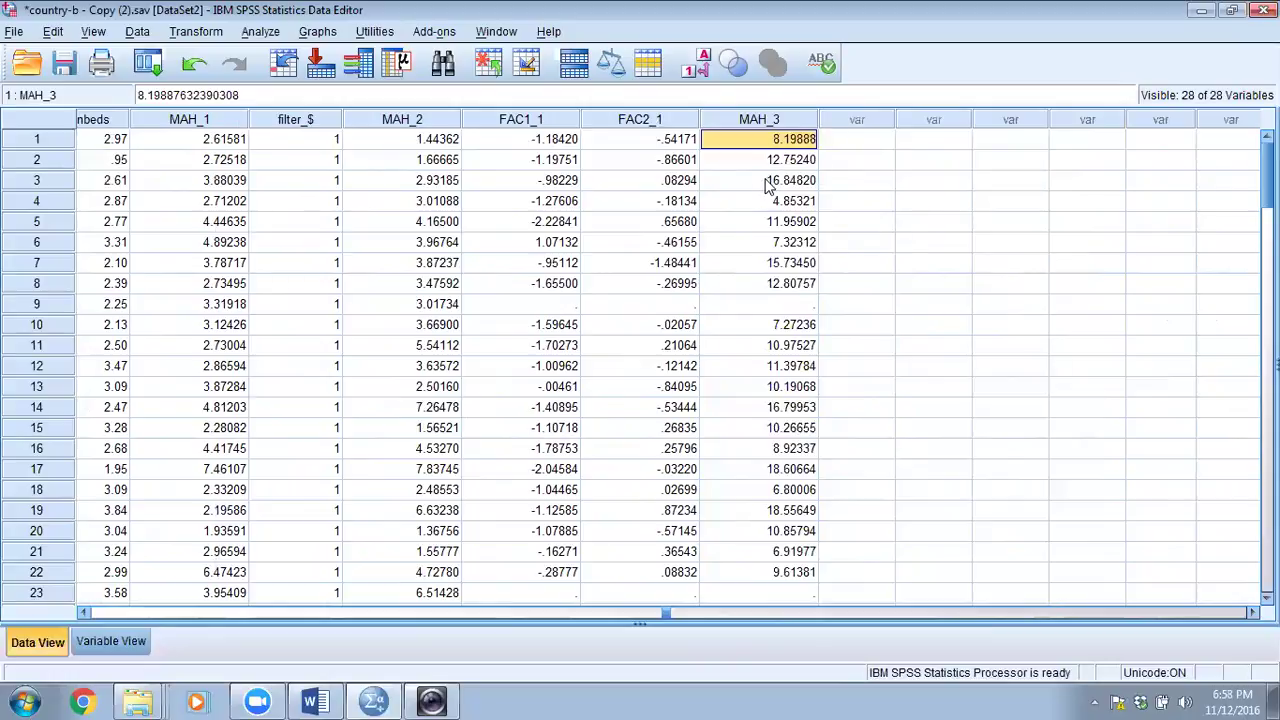
- Sort the cases by MAH_3 in descending order and close the resulting output without saving
right_click(757, 124)
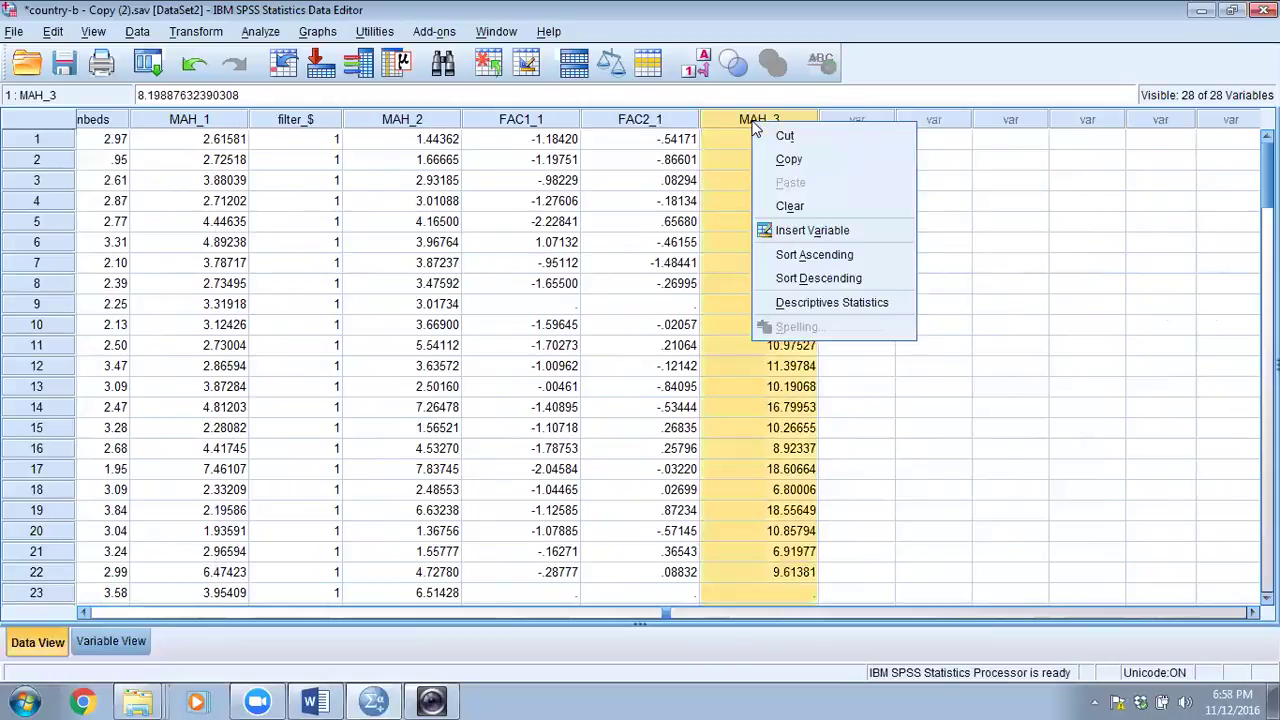
left_click(829, 285)
key("alt+F4")
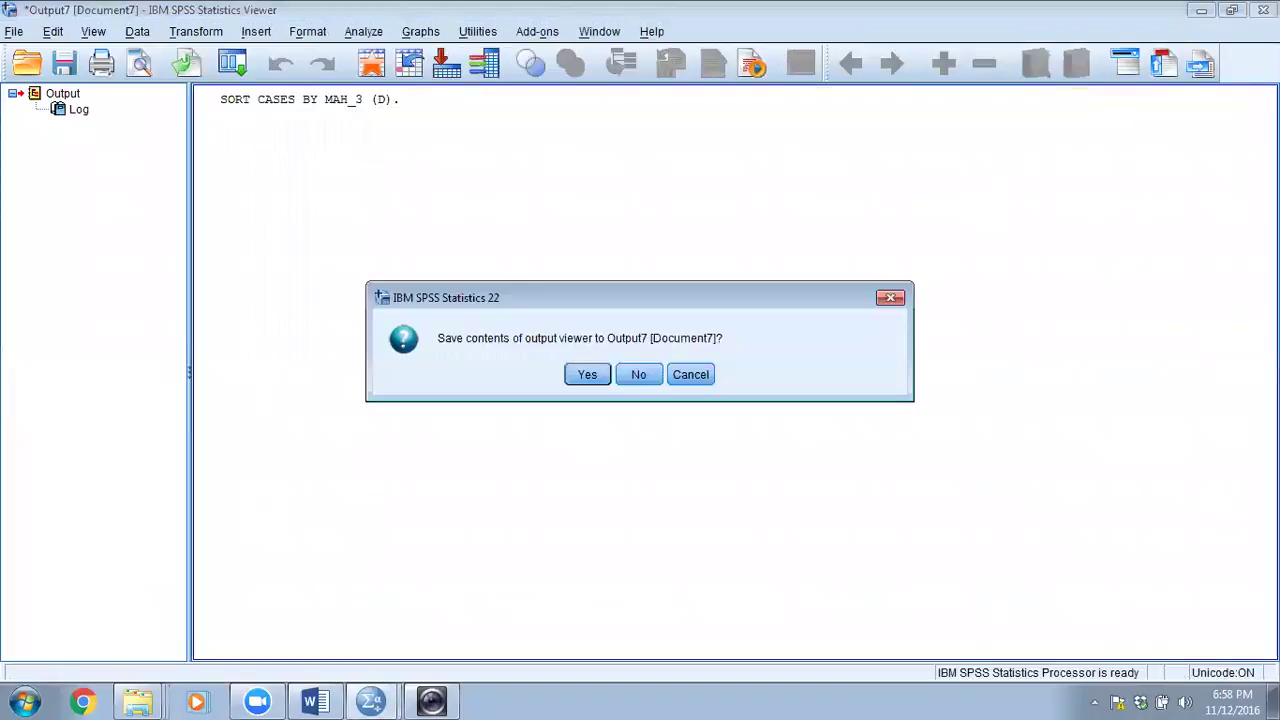
left_click(638, 374)
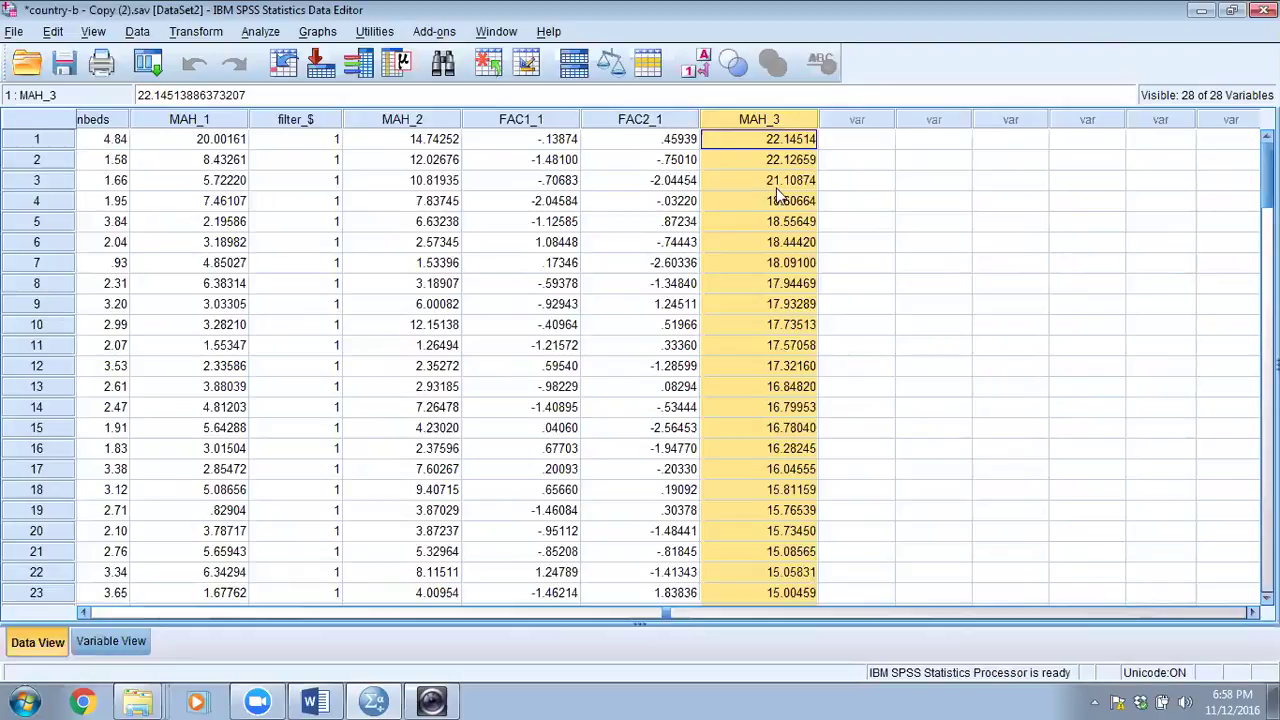
- Start computing a new variable with the target name Probability_MD
left_click(192, 33)
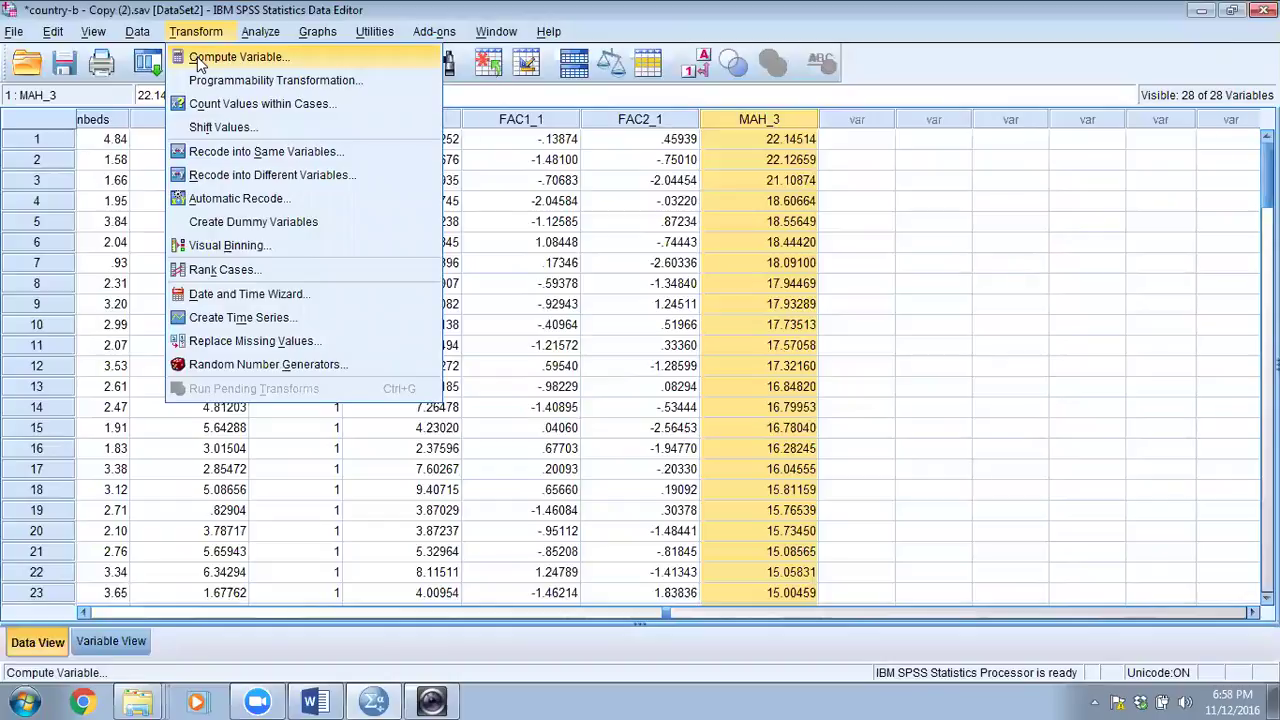
left_click(199, 63)
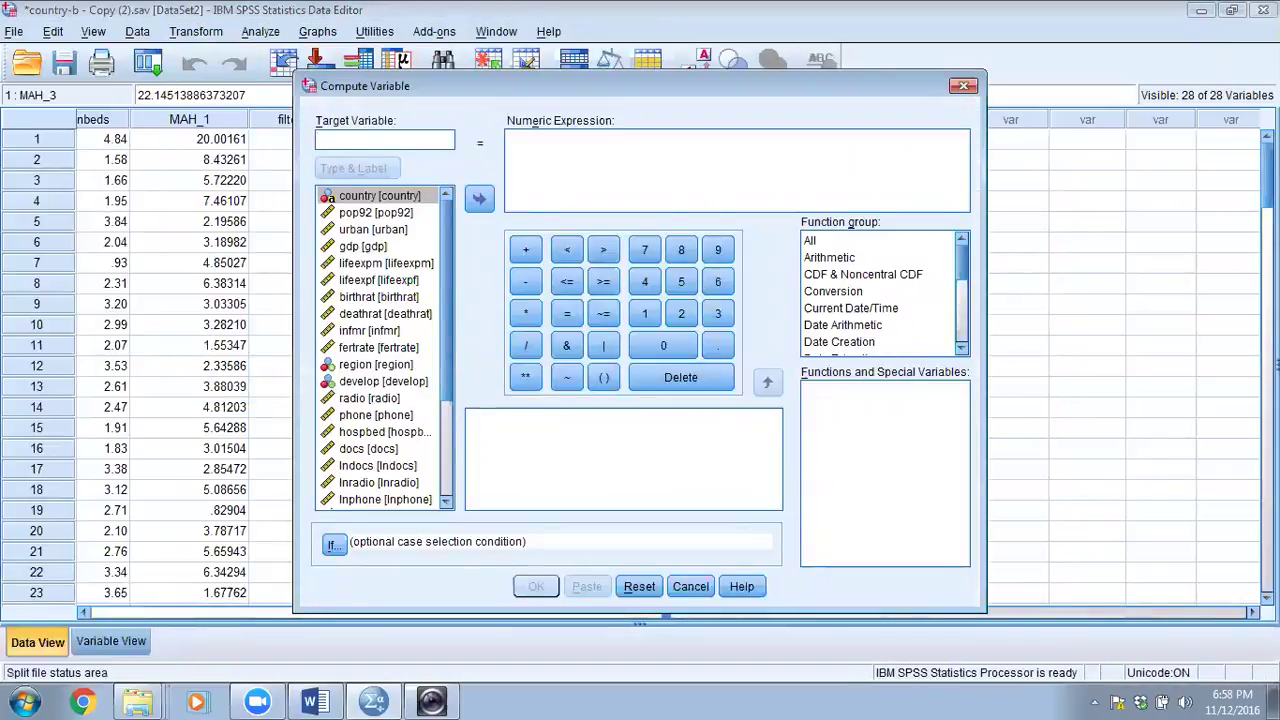
type("Probability_MD")
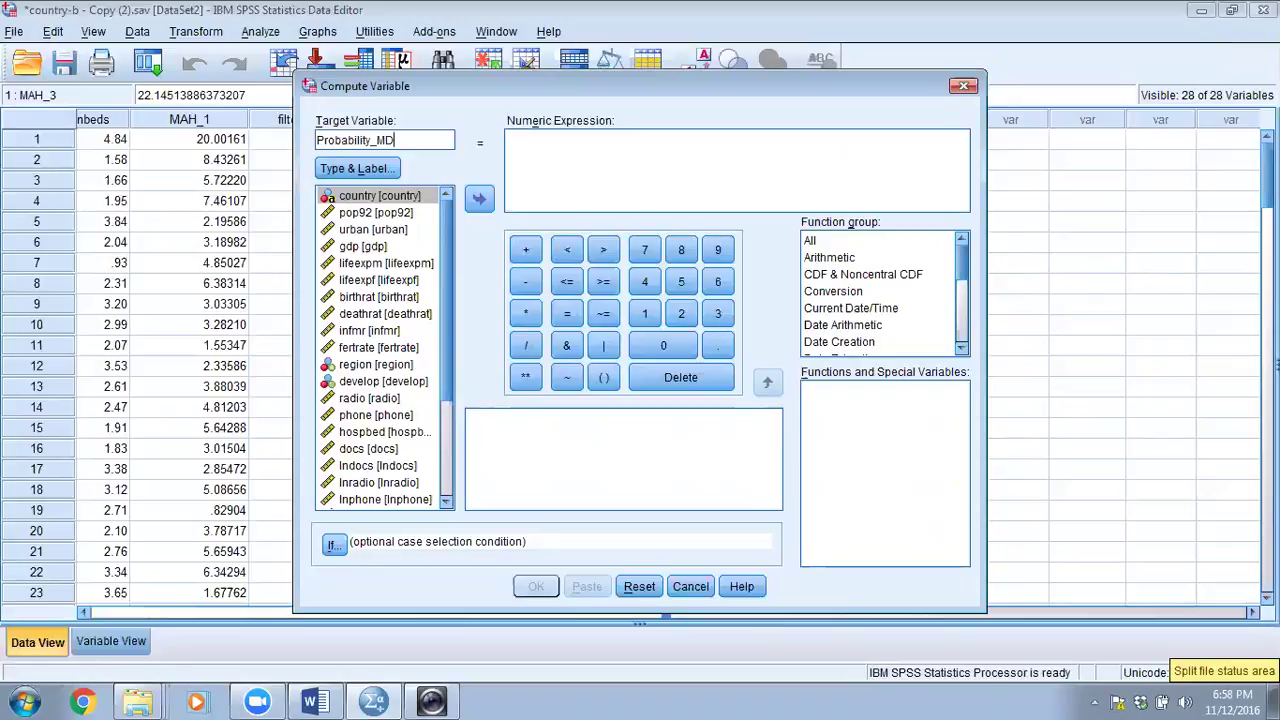
- Define the numeric expression for Probability_MD as 1-CDF.CHISQ(MAH_3,10)
left_click(580, 151)
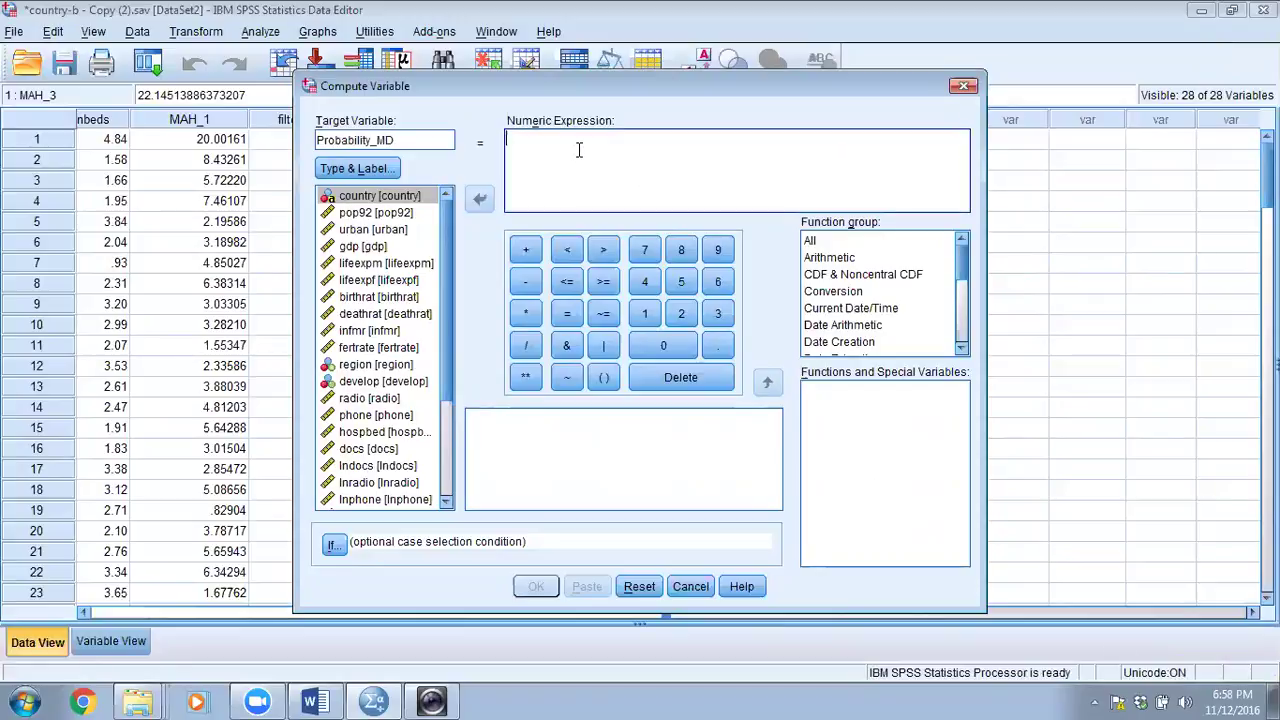
type("1-")
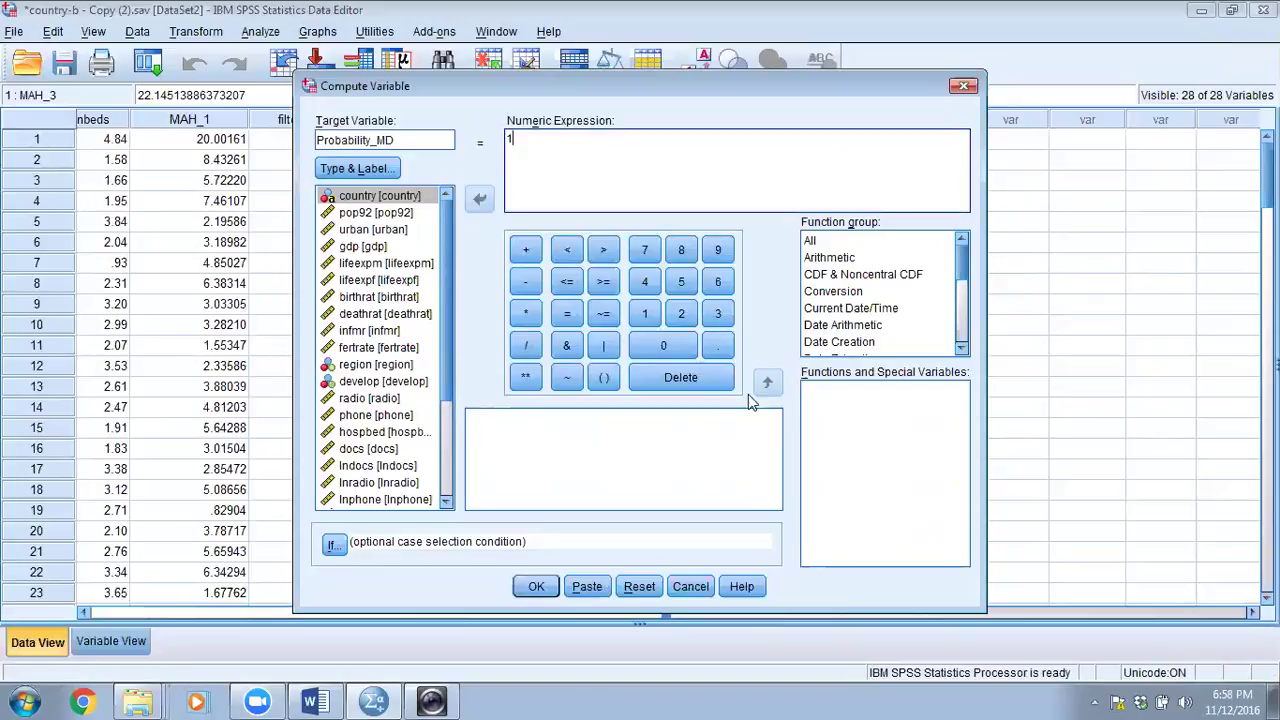
left_click(826, 276)
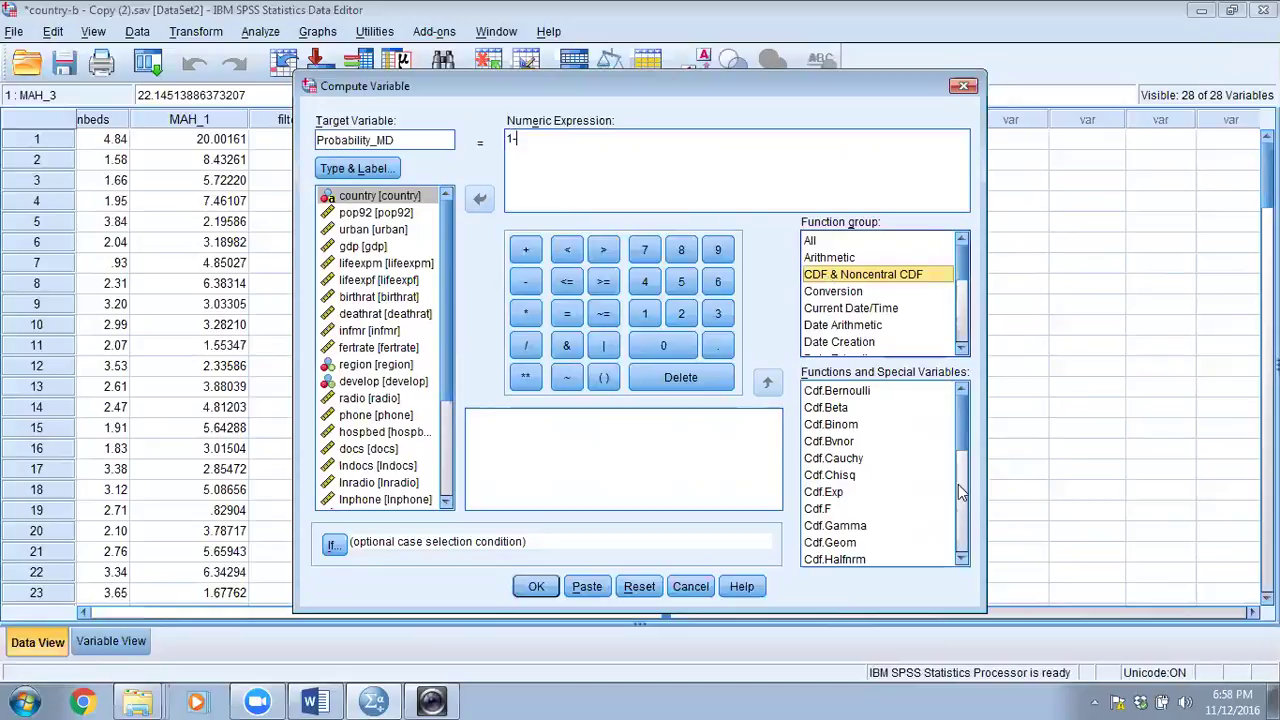
double_click(830, 475)
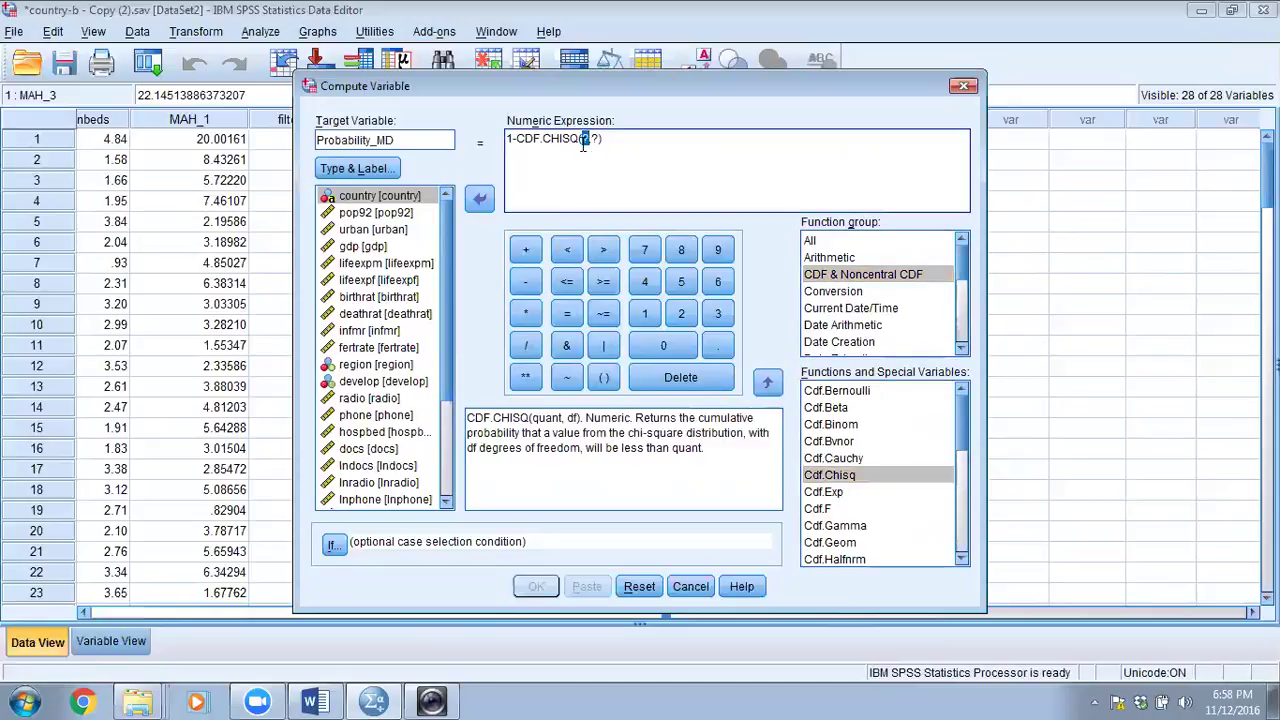
left_click_drag(447, 505, 448, 510)
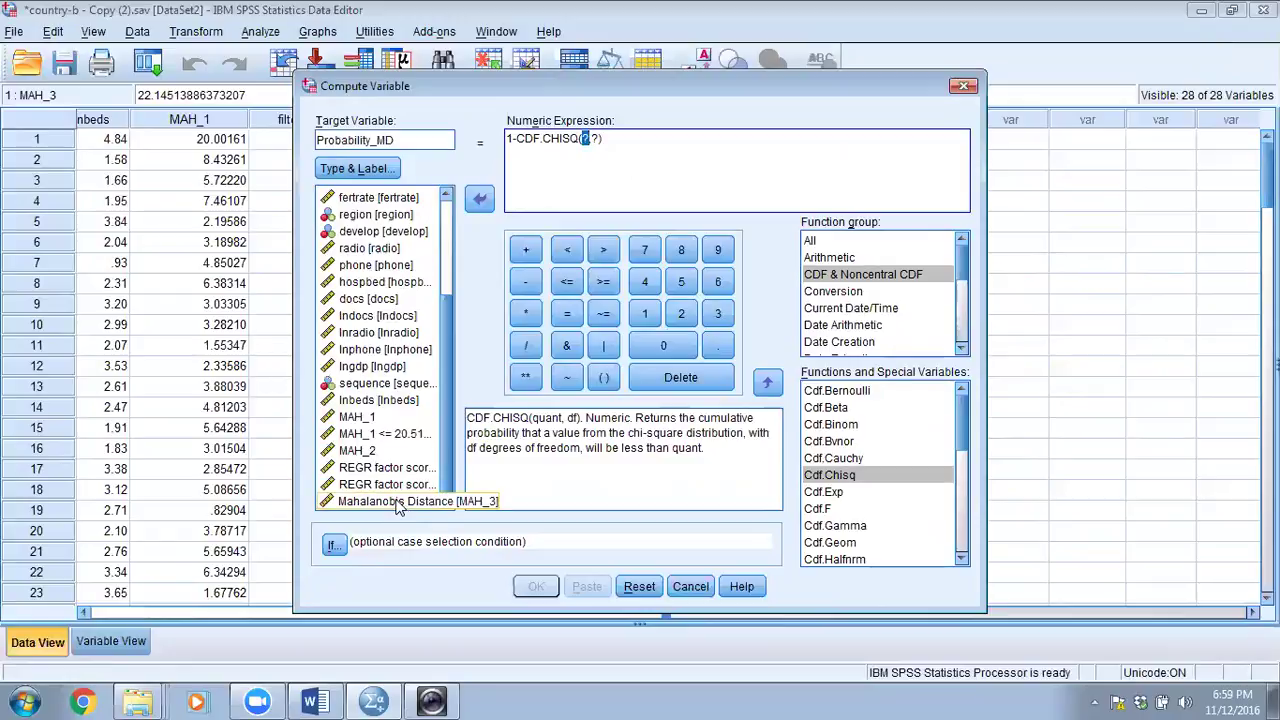
double_click(398, 501)
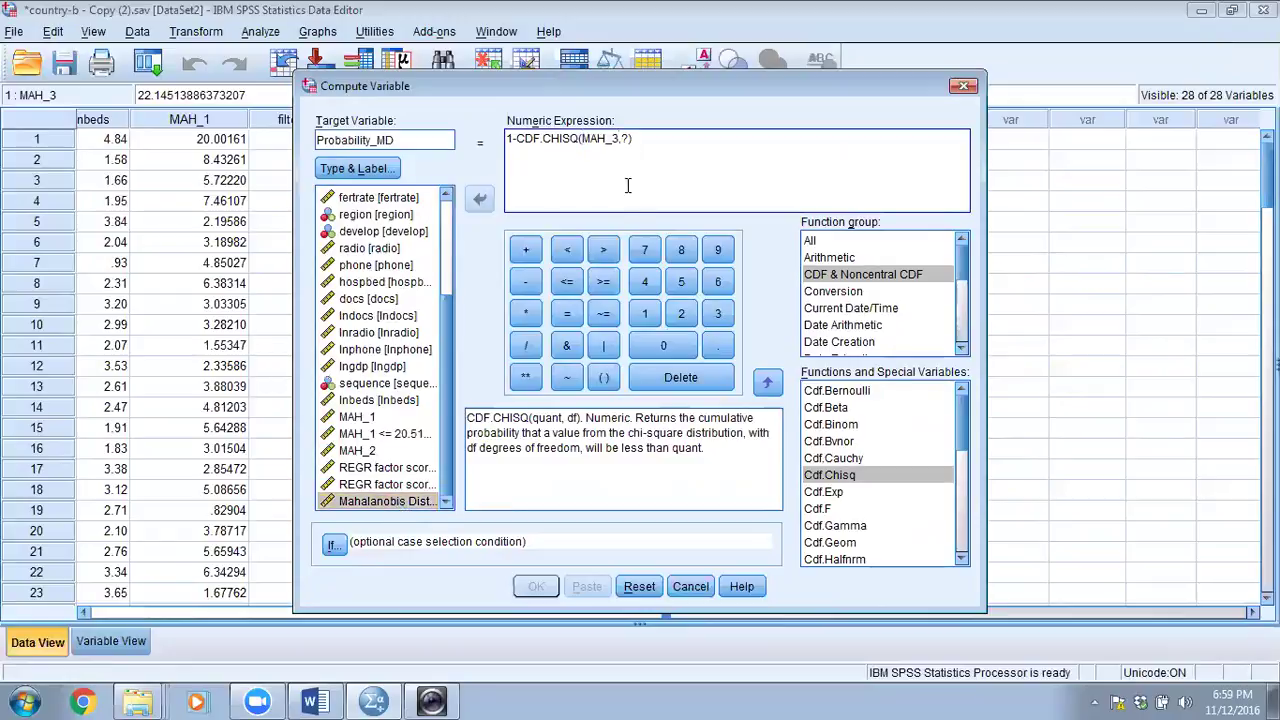
double_click(624, 139)
type("10")
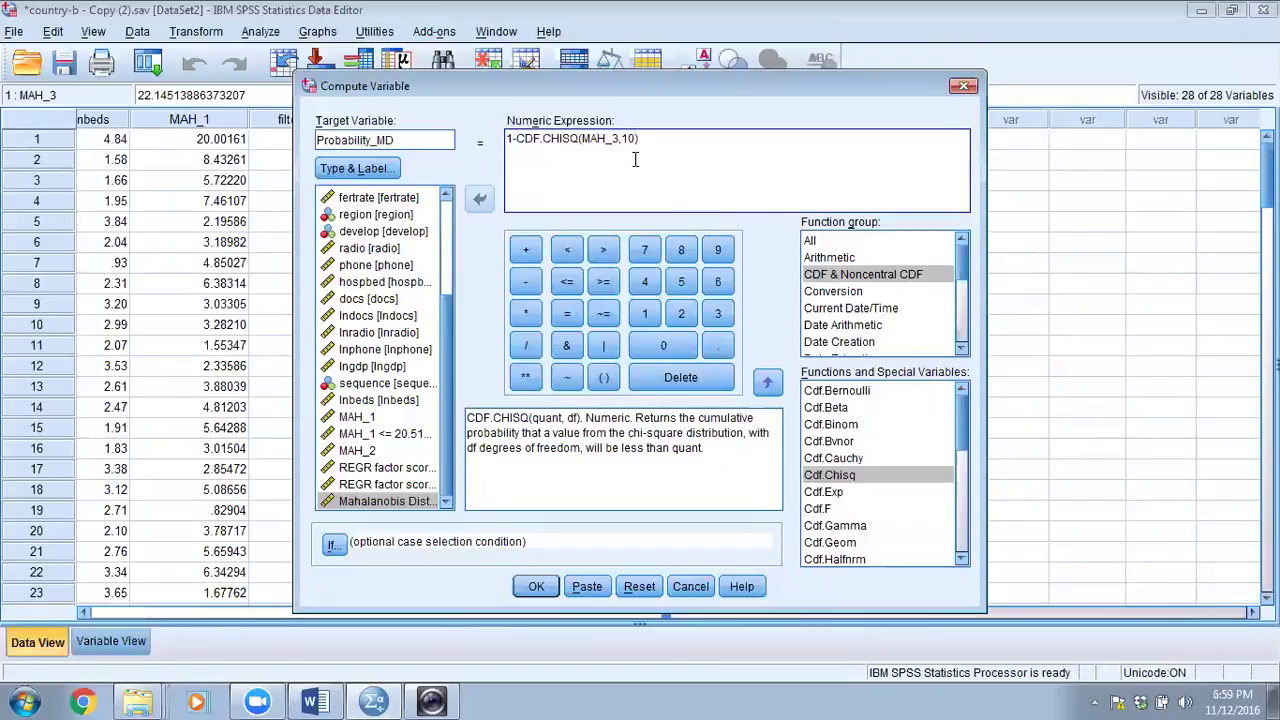
- Execute the Probability_MD computation and close the output without saving
left_click(537, 587)
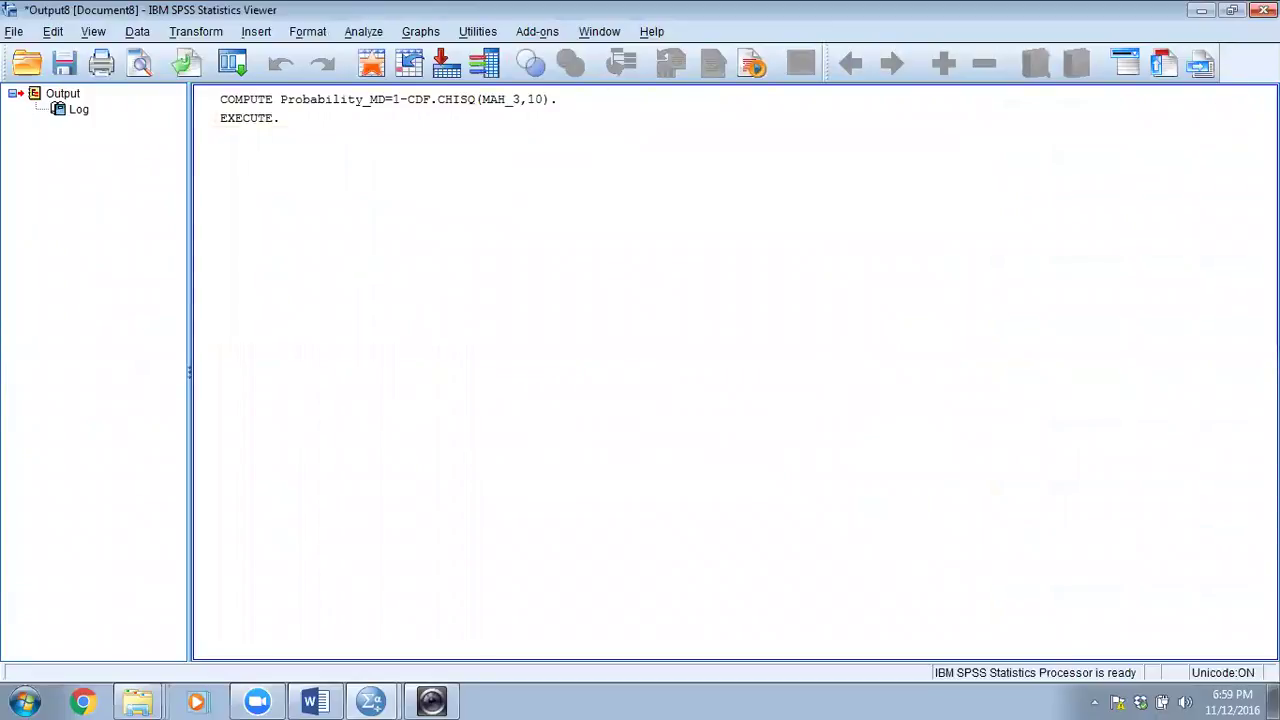
left_click(1263, 9)
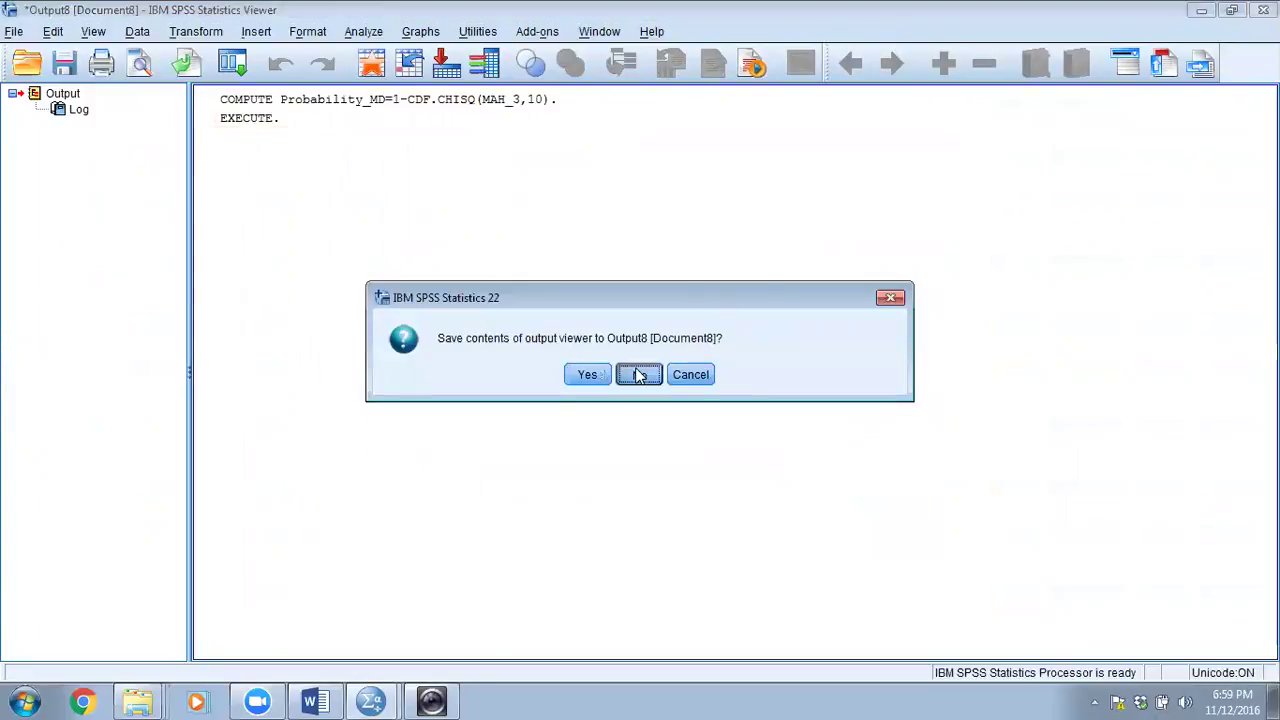
left_click(639, 374)
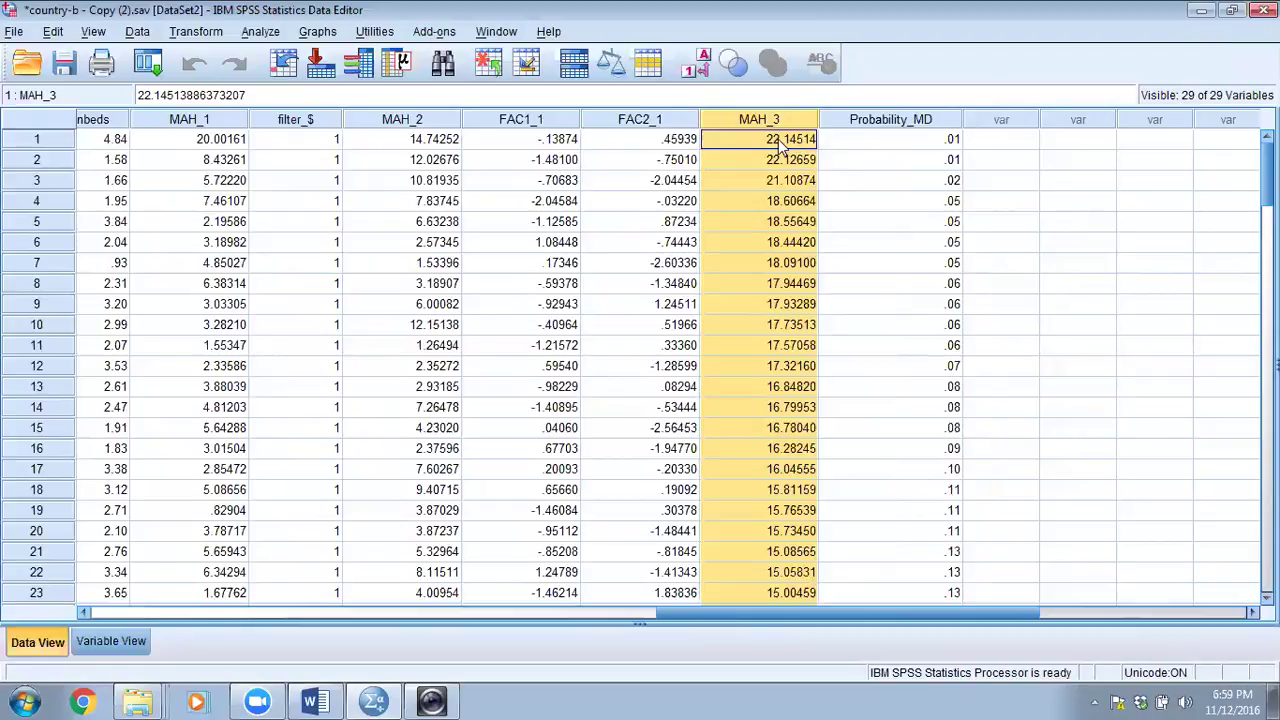
- Sort the cases by Probability_MD in ascending order, discarding the output, and examine the smallest probabilities for multivariate outliers
left_click(905, 121)
right_click(905, 121)
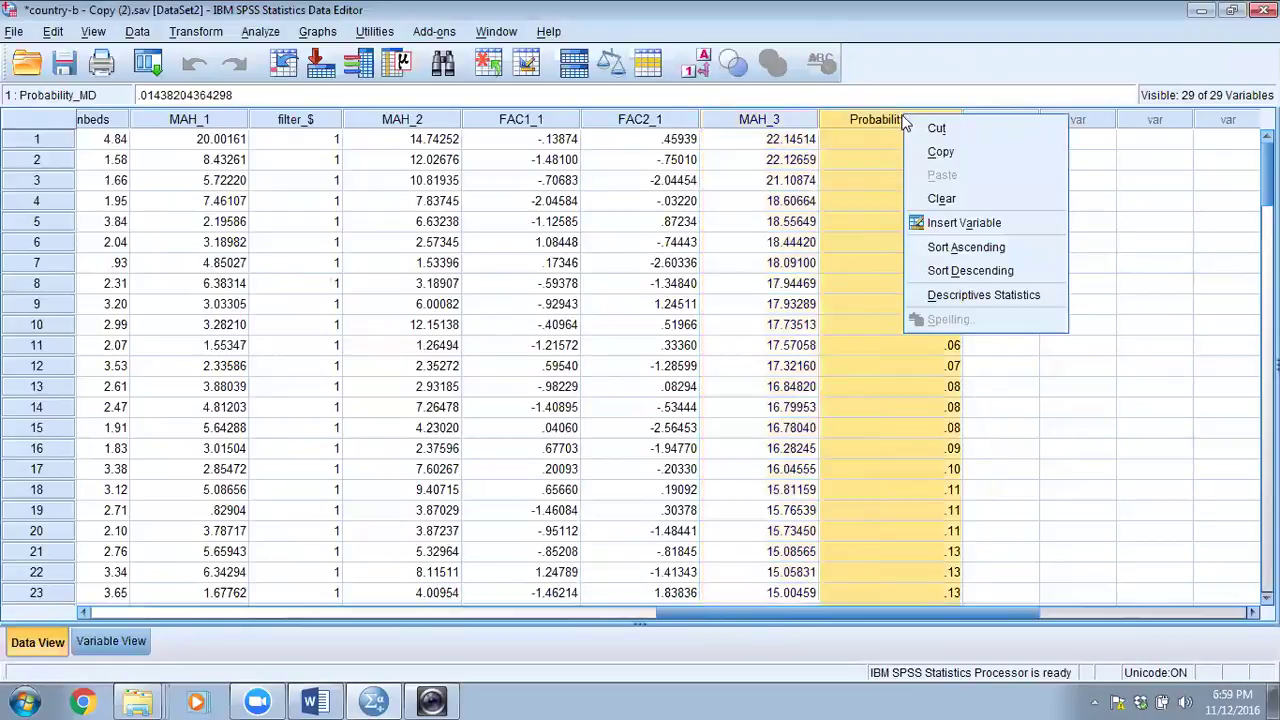
left_click(950, 249)
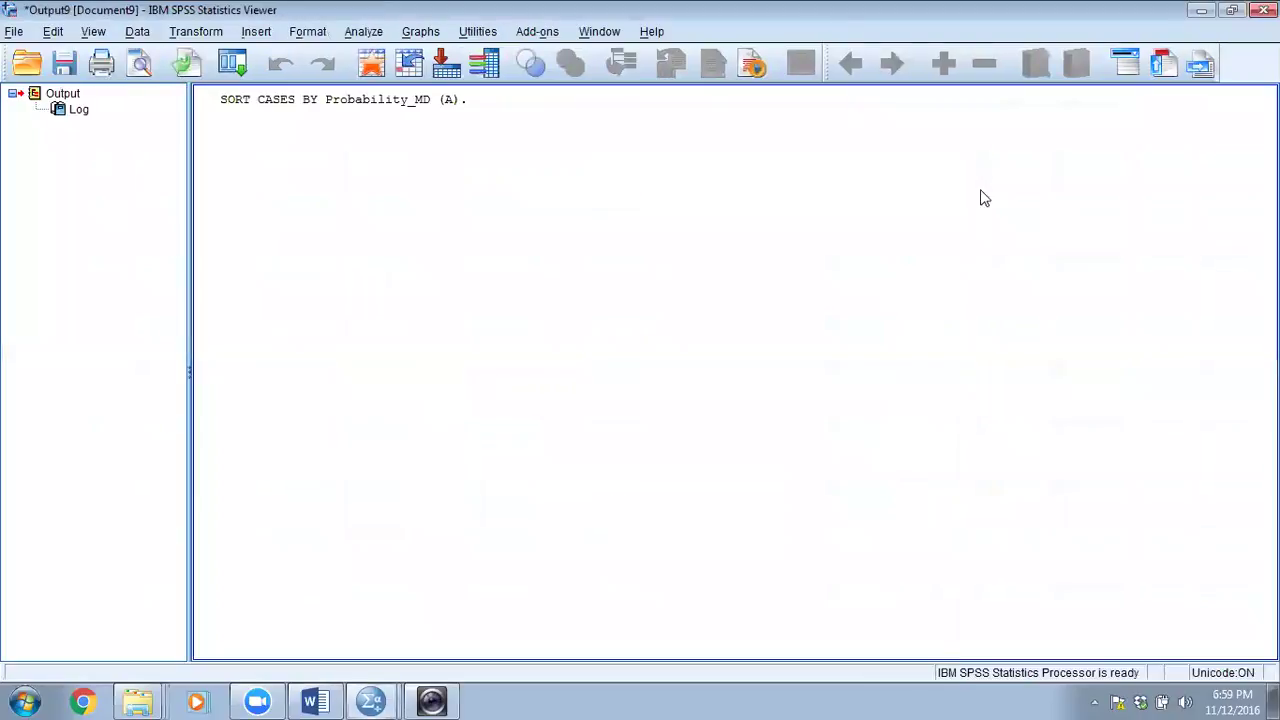
left_click(1263, 9)
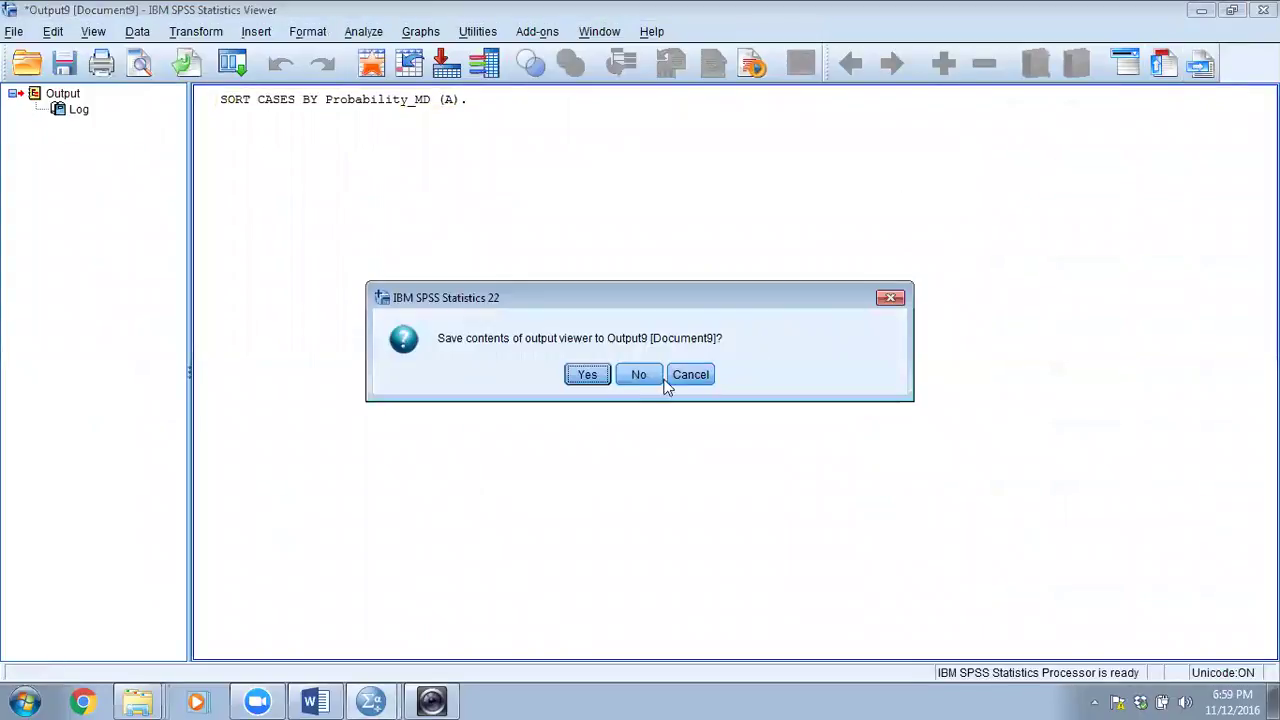
left_click(658, 377)
scroll(877, 360, "down", 3)
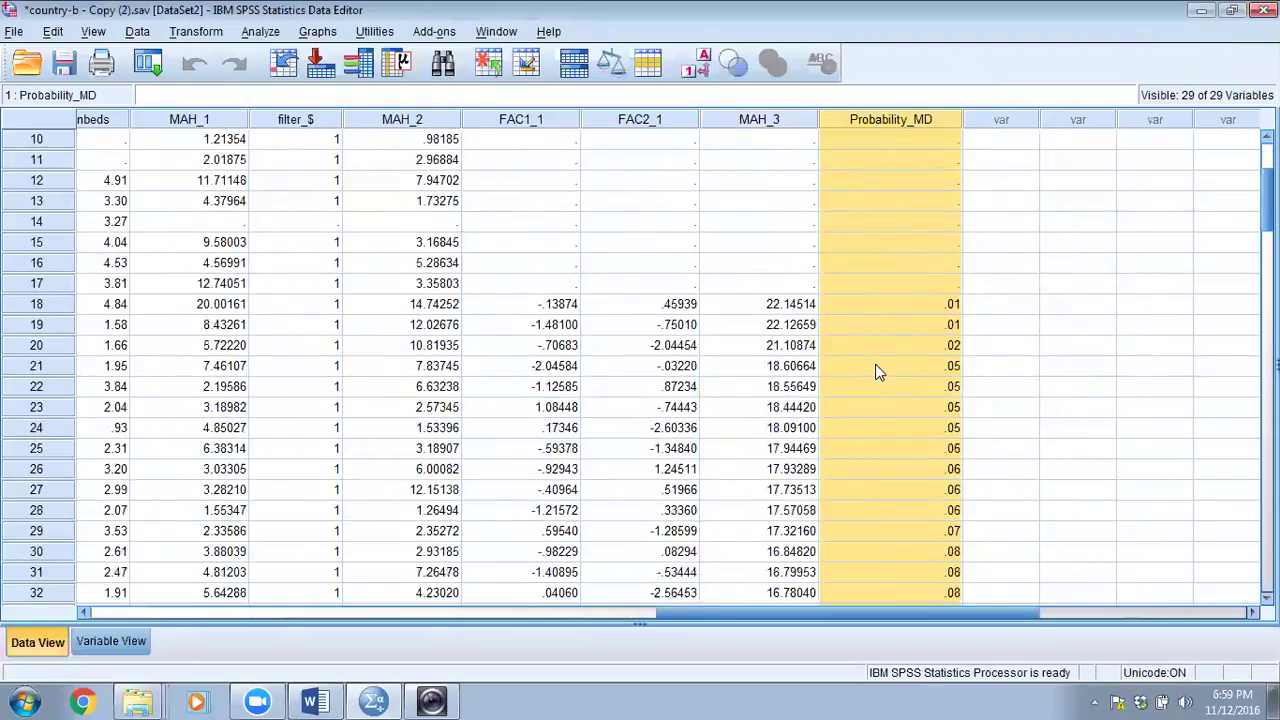
scroll(898, 317, "up", 3)
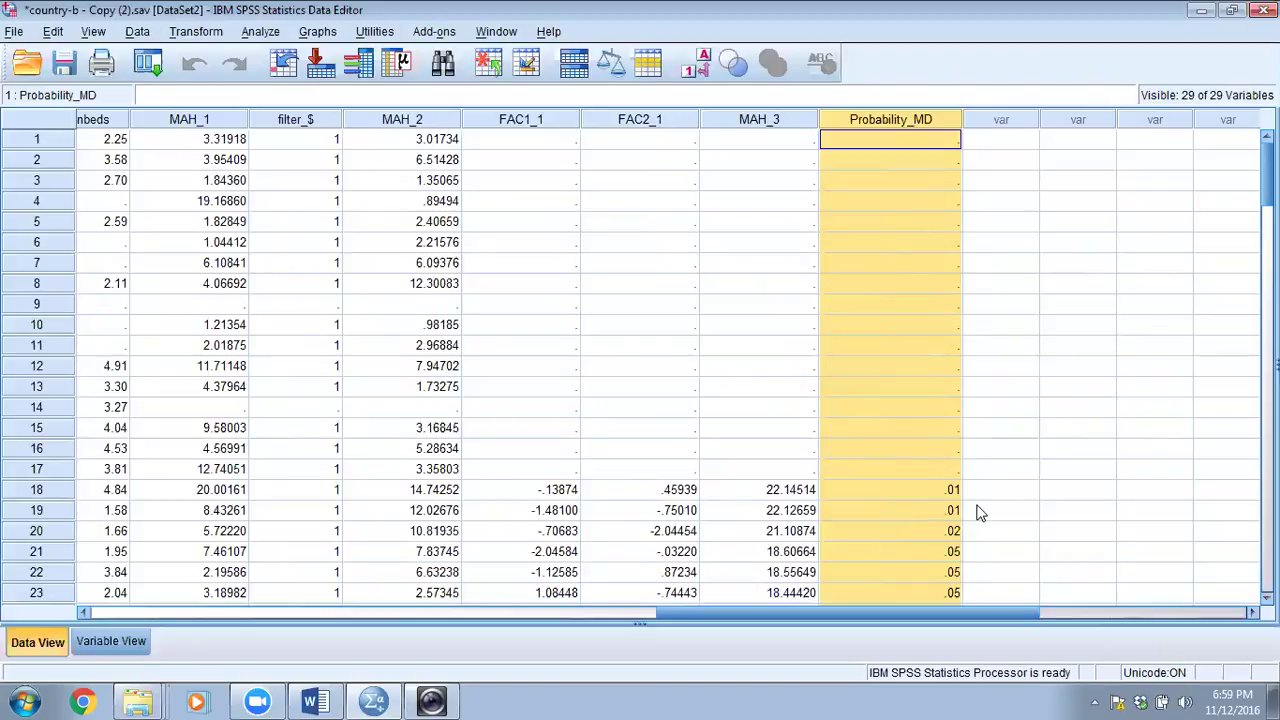
scroll(885, 514, "down", 1)
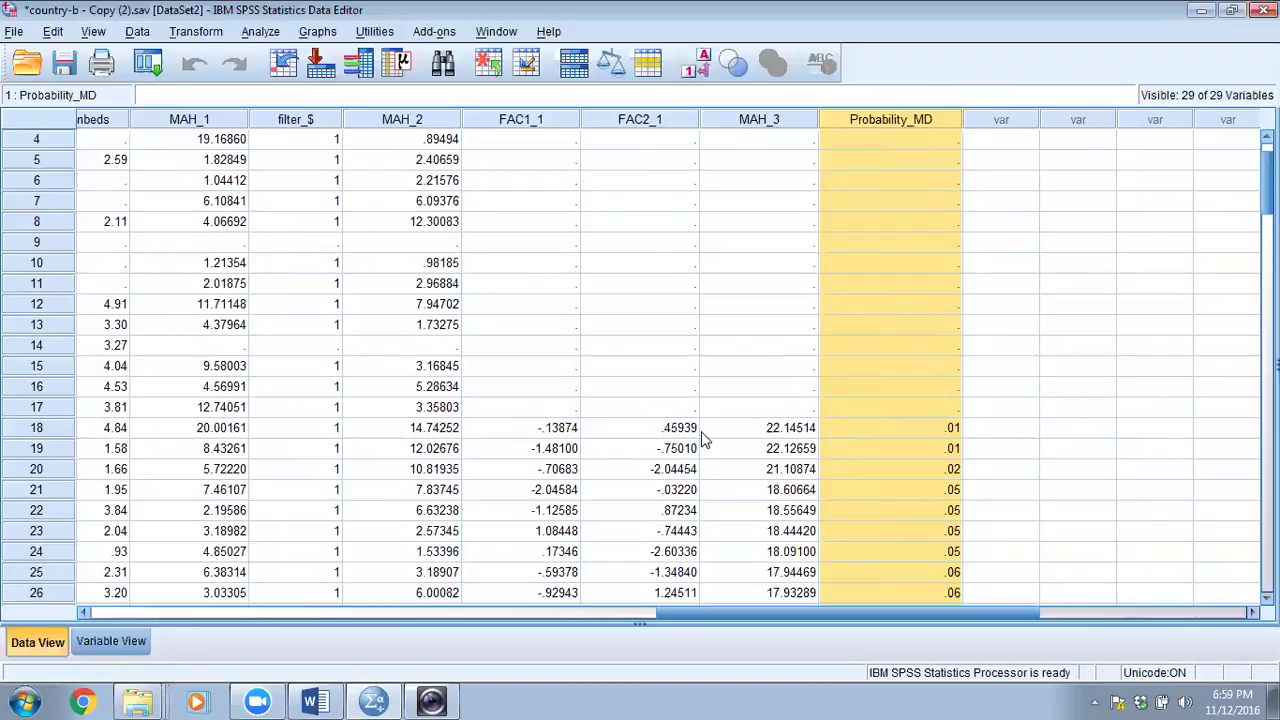
- Define a case selection condition of Probability_MD > 0.001
left_click(877, 430)
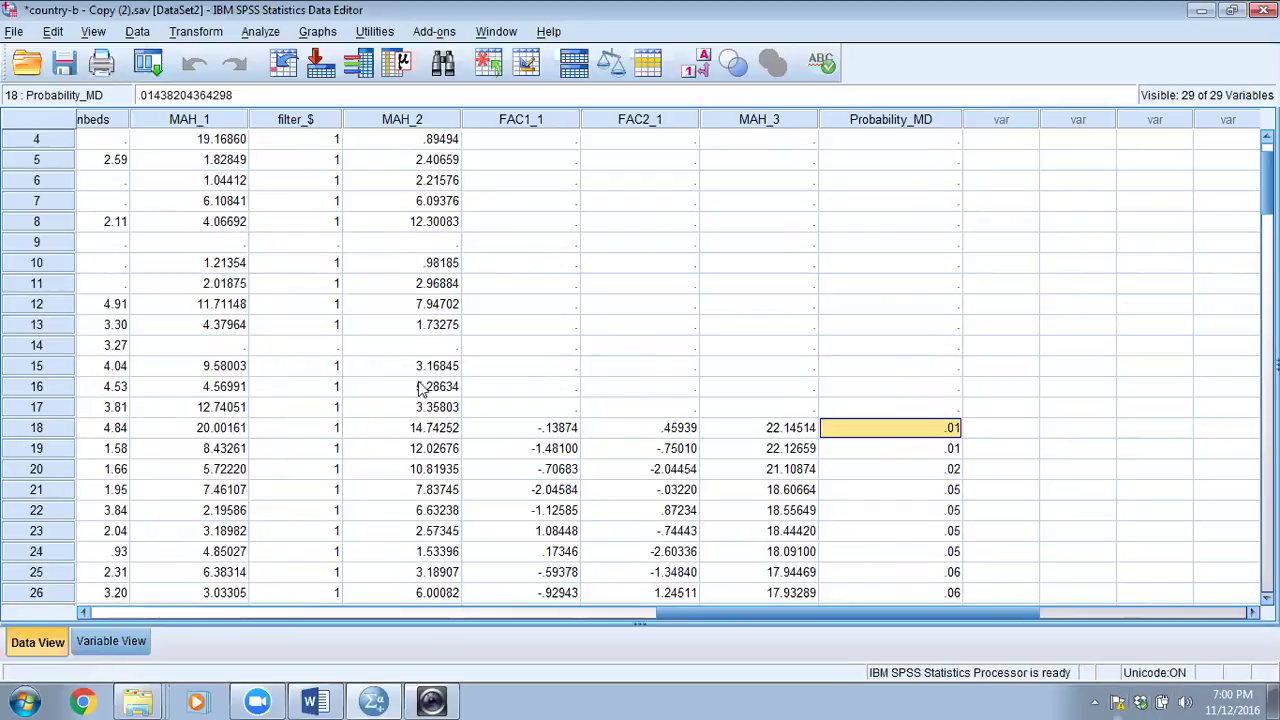
left_click(137, 31)
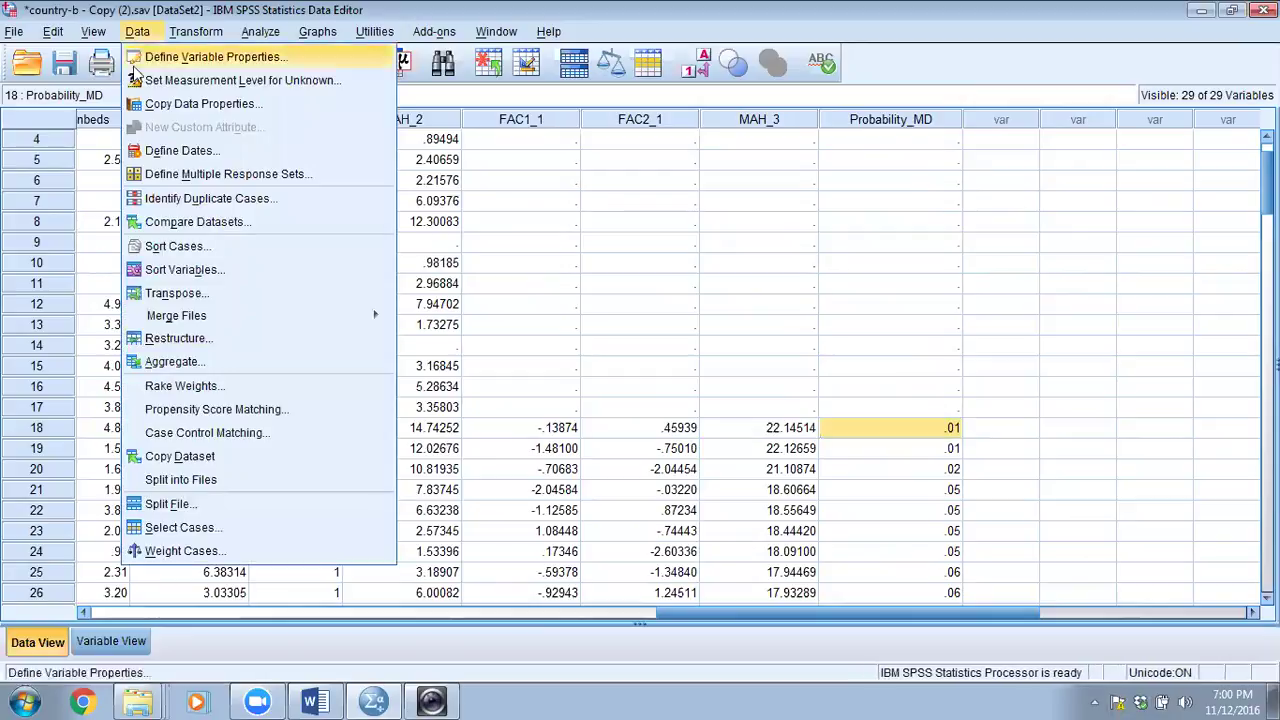
left_click(165, 531)
left_click(587, 189)
left_click(602, 209)
left_click(441, 505)
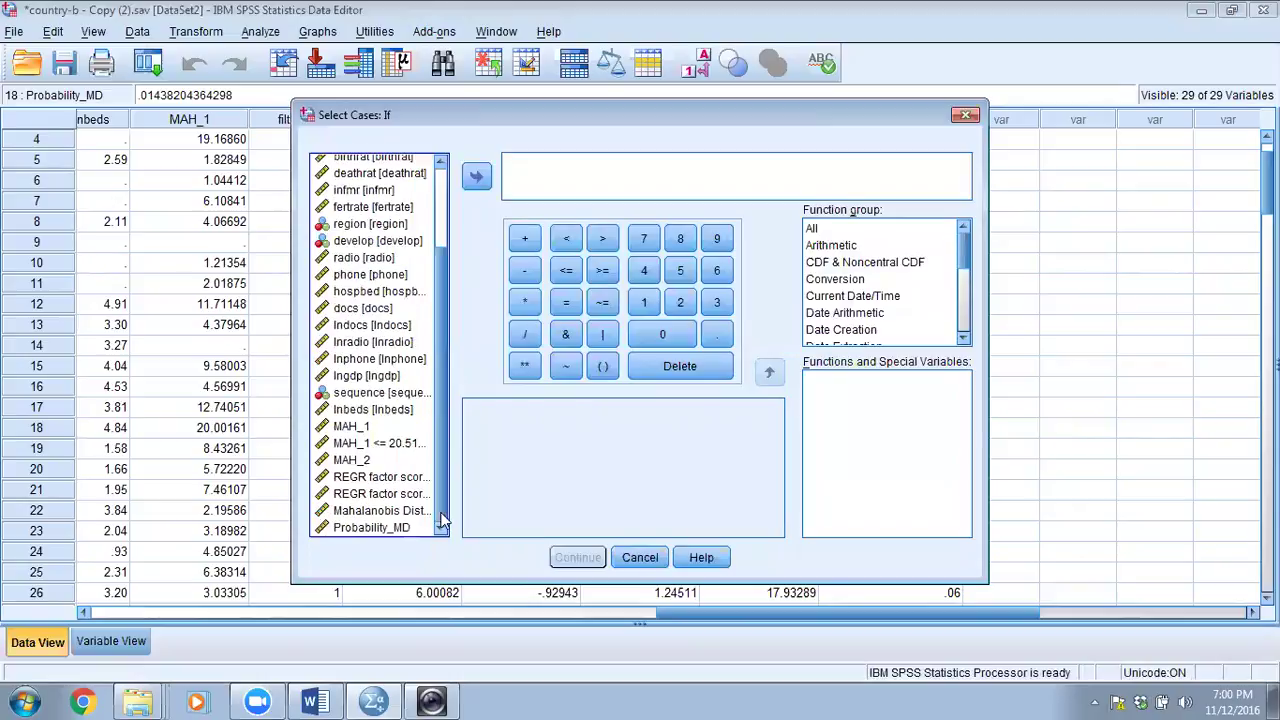
left_click(405, 530)
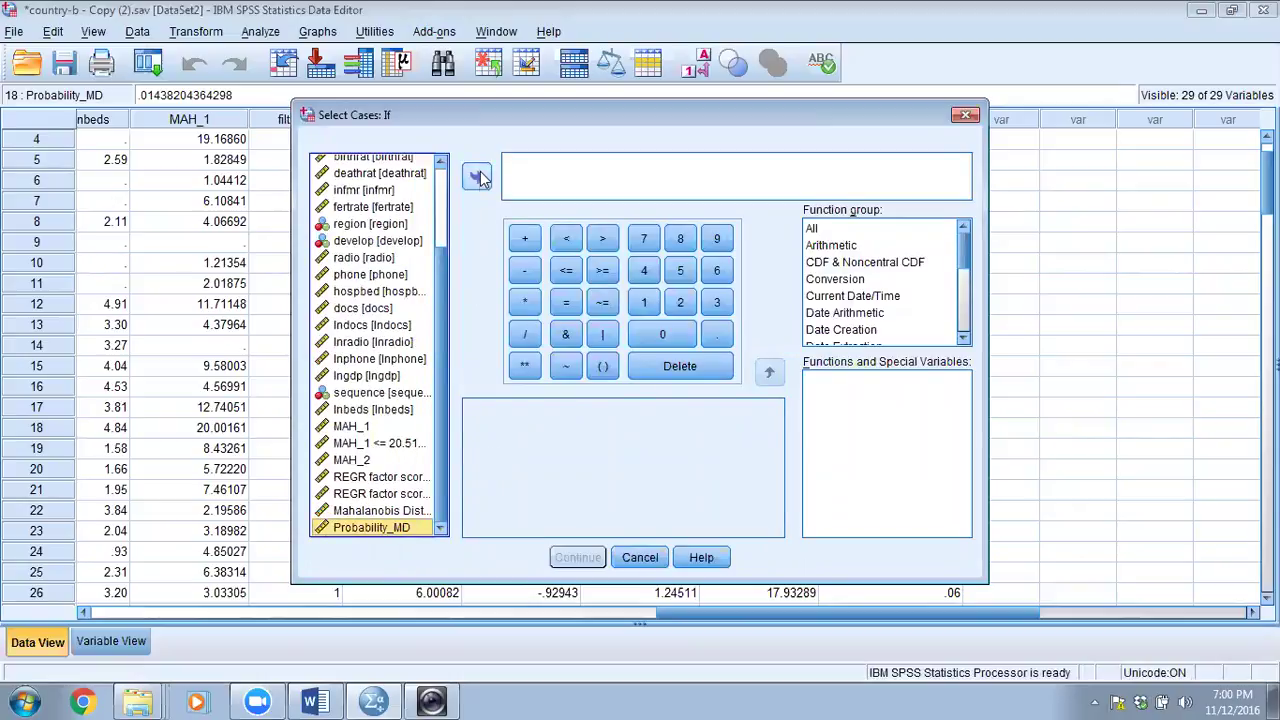
left_click(478, 176)
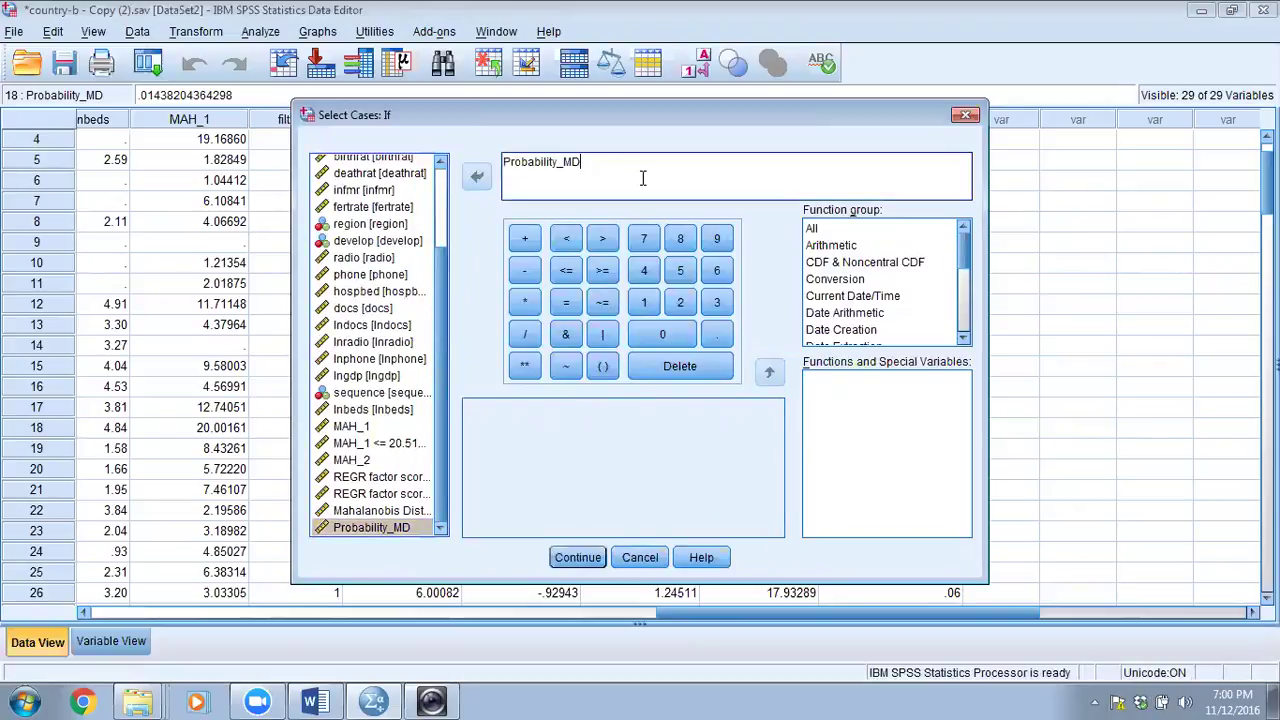
type("> 0.001")
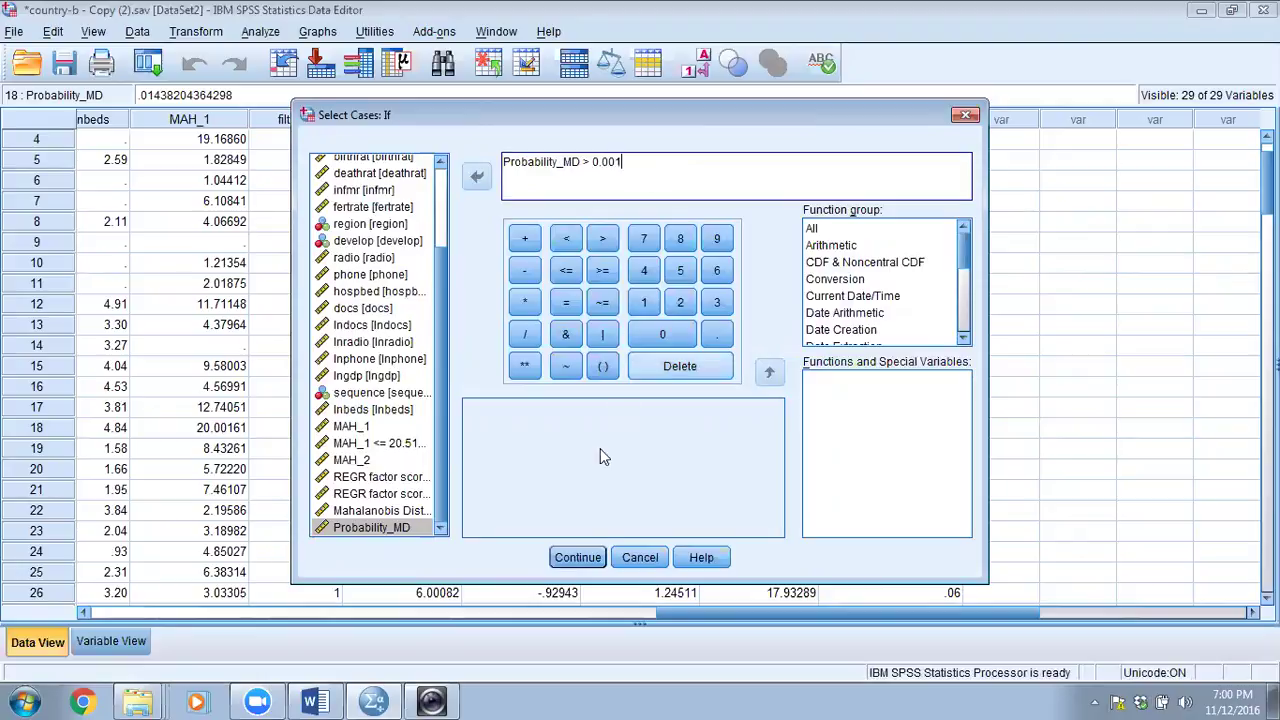
- Apply the case selection condition, filtering out unselected cases, and close the output without saving
left_click(600, 553)
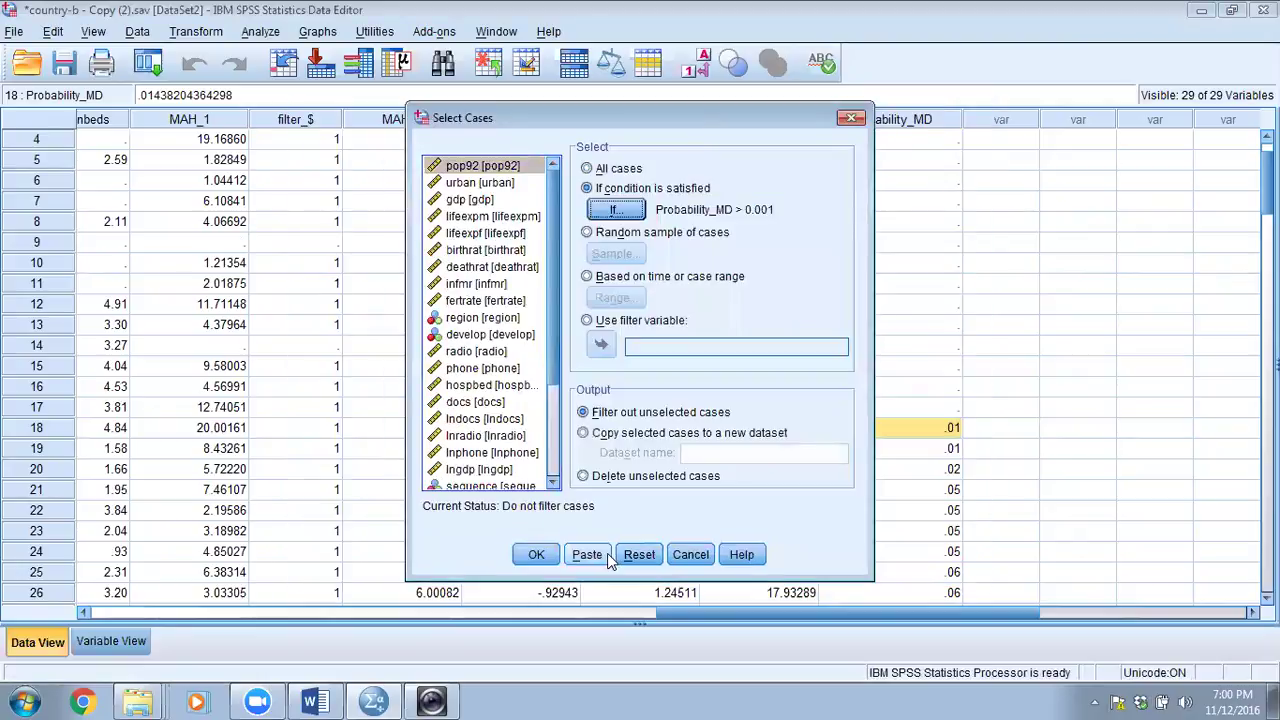
left_click(533, 561)
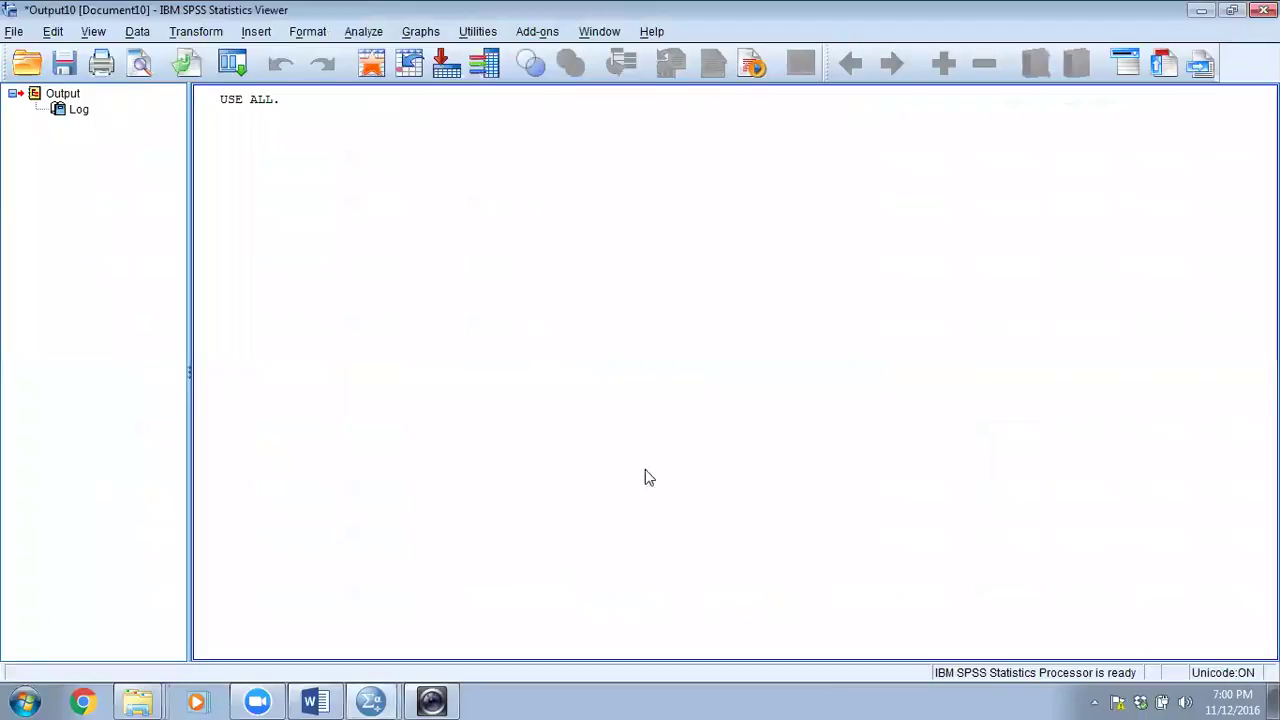
left_click(1263, 10)
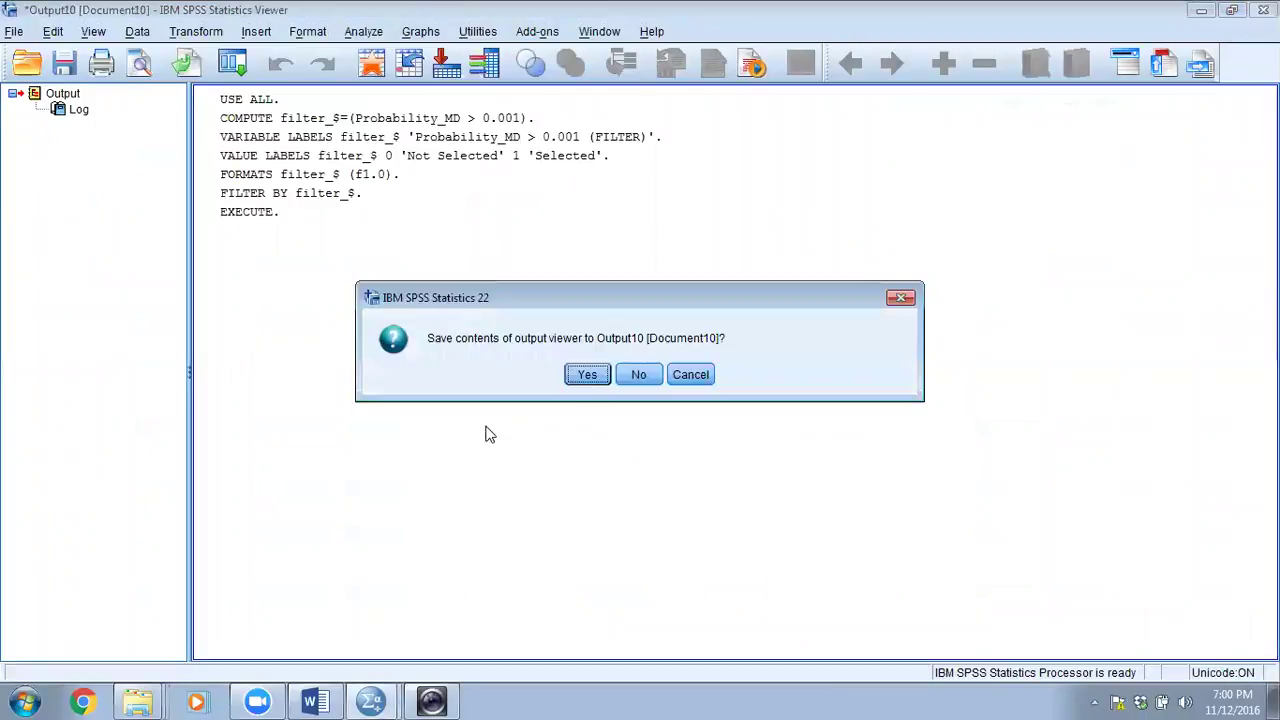
left_click(639, 377)
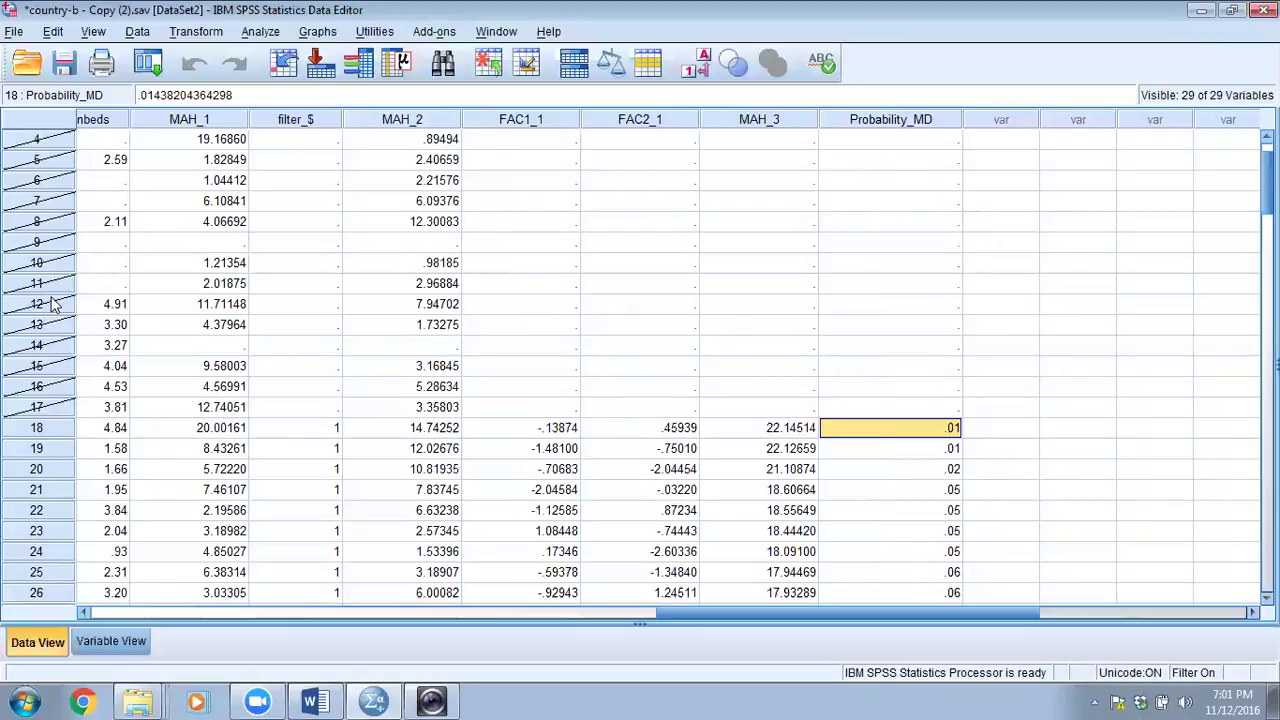
- Turn off the filter by selecting all cases again, and close the output without saving
left_click(137, 31)
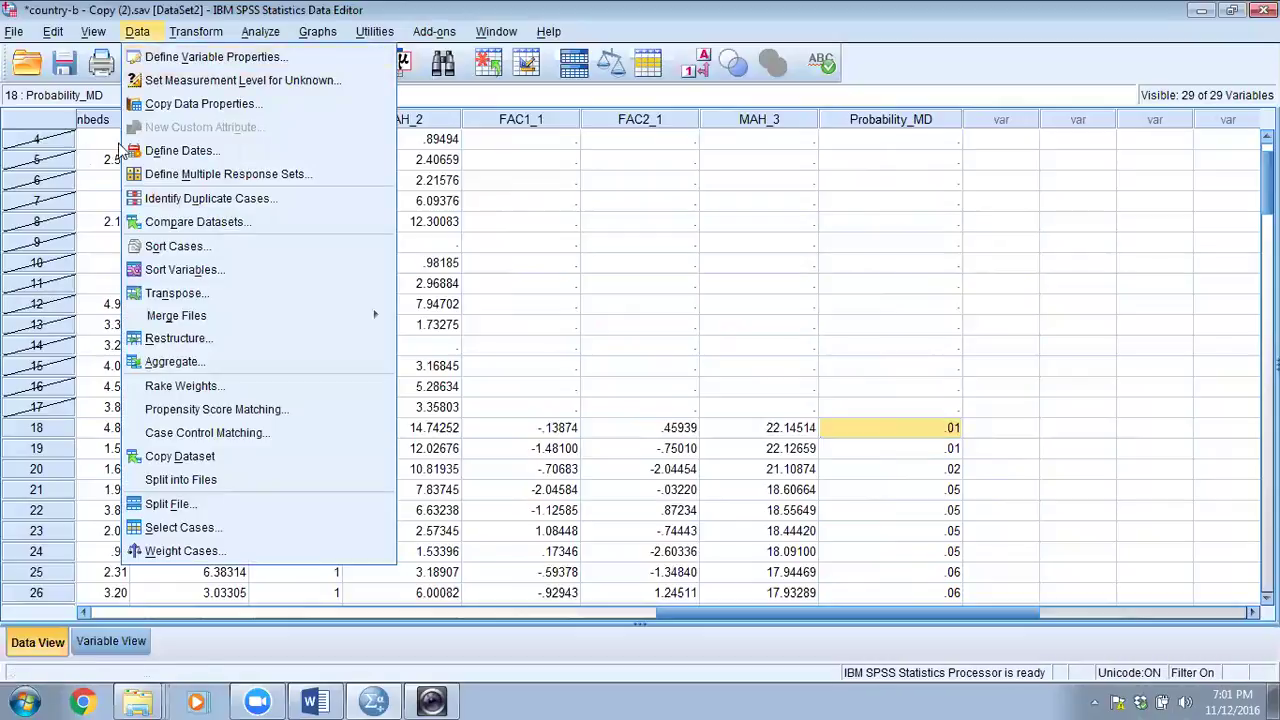
left_click(168, 527)
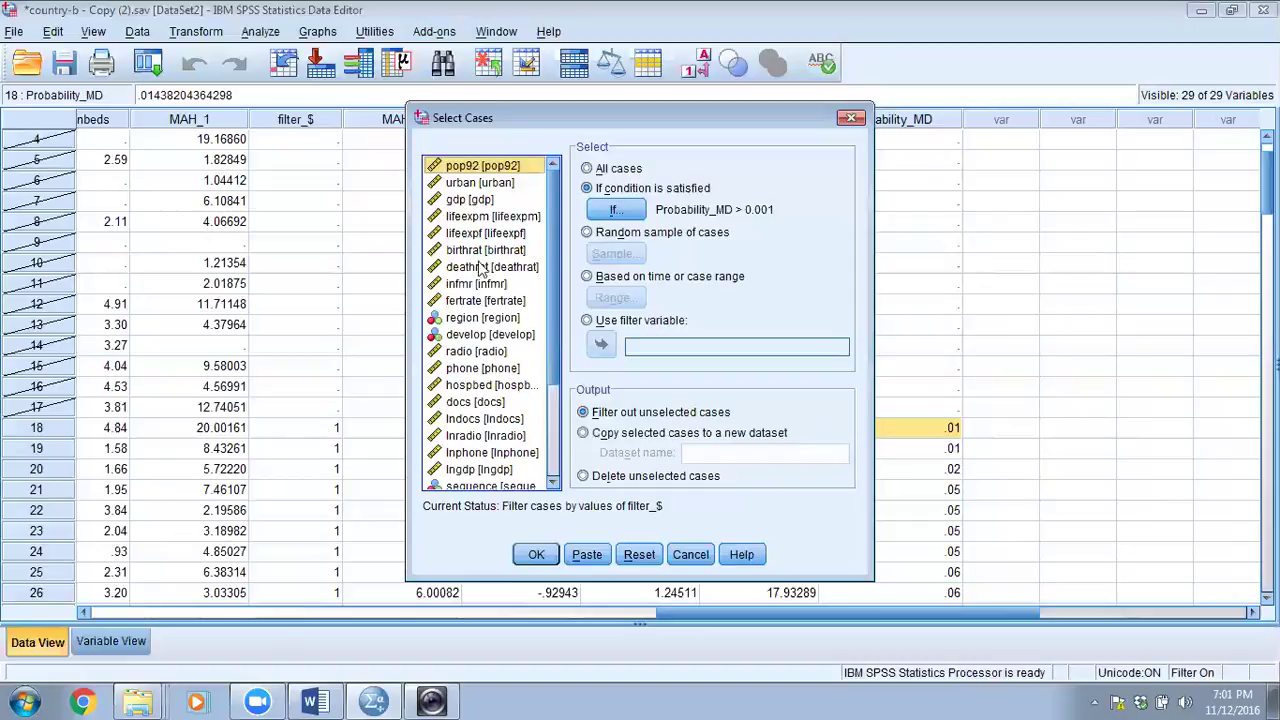
left_click(588, 169)
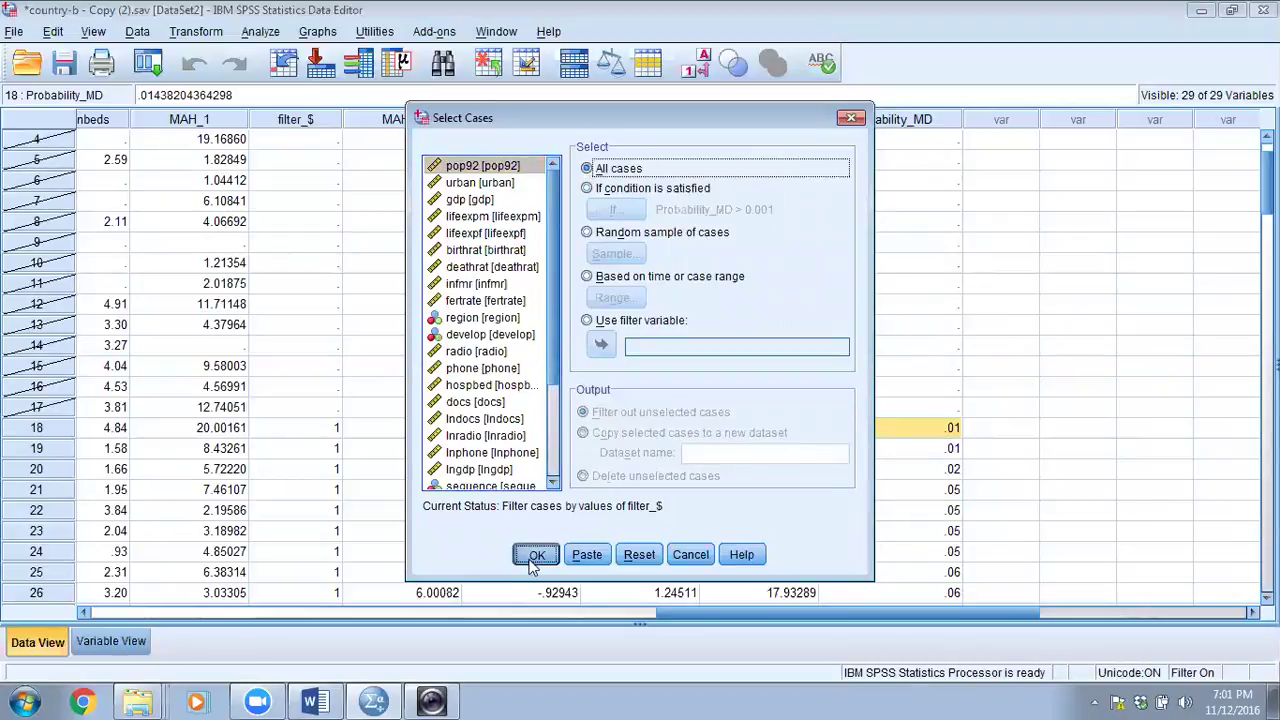
left_click(535, 554)
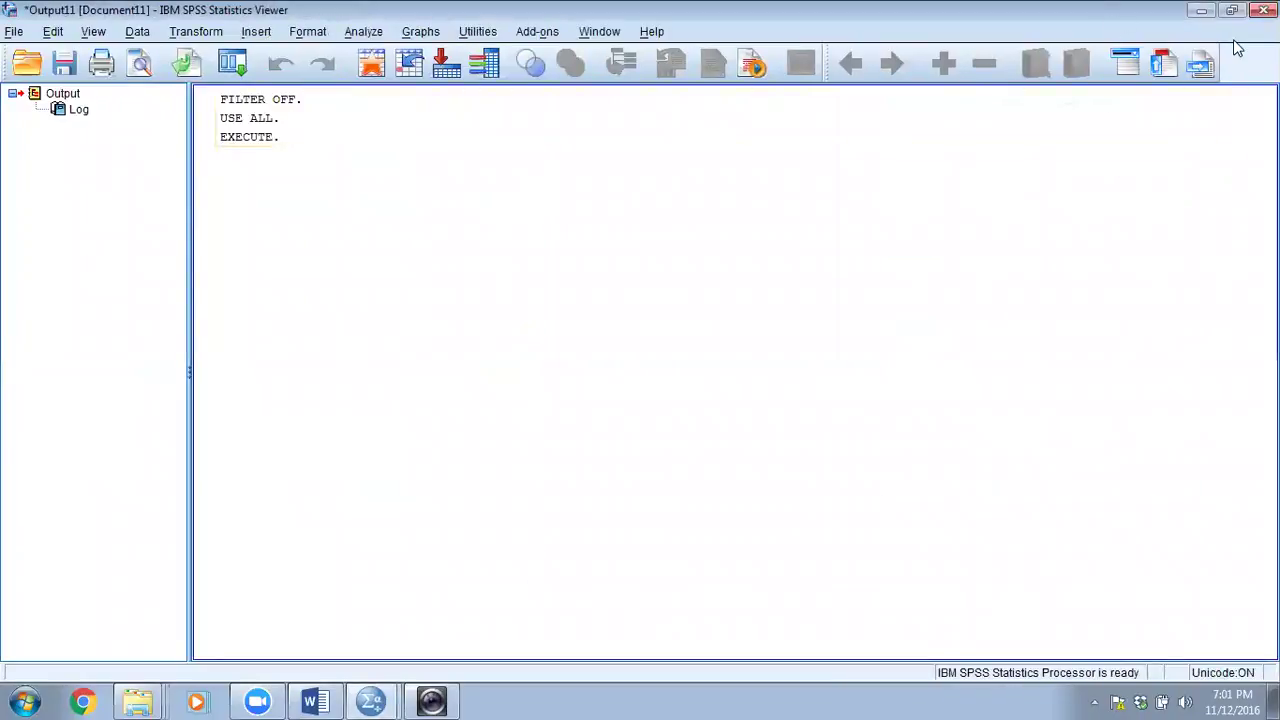
left_click(1264, 10)
left_click(624, 378)
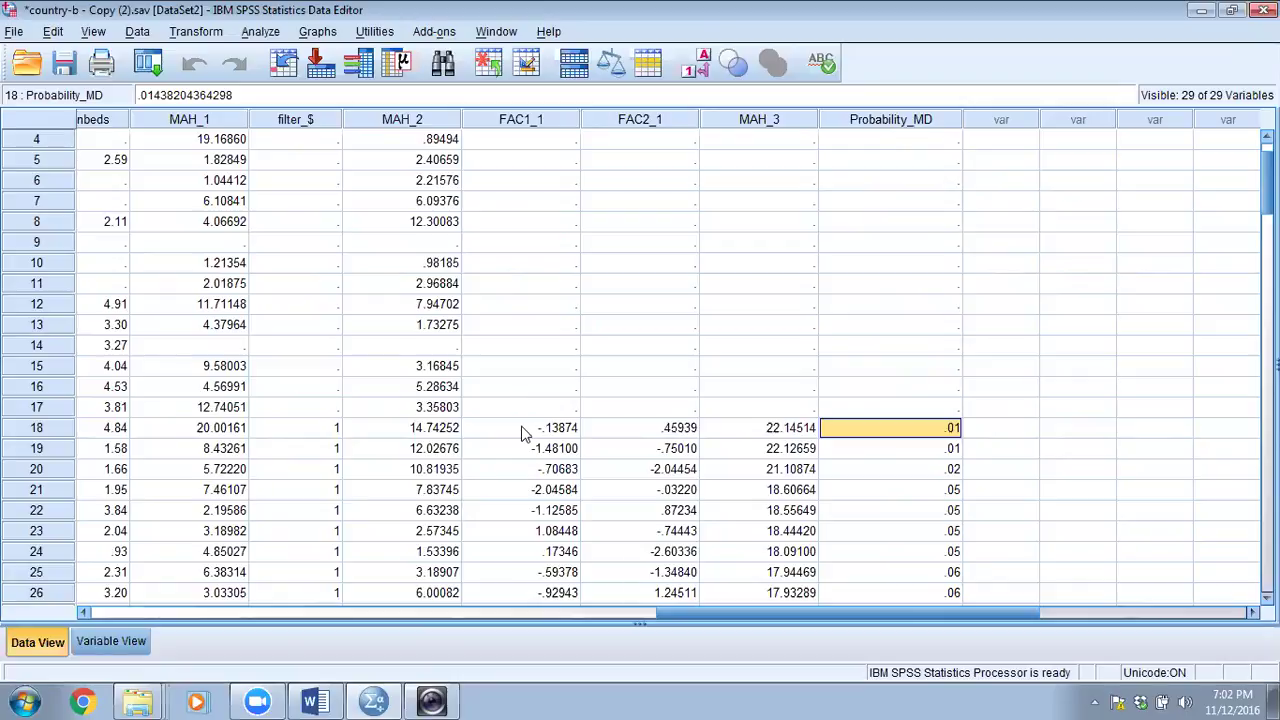
- Set up an Explore analysis on the ten listed dependent variables, keeping Descriptives with a 95% confidence interval for the mean
left_click(256, 33)
mouse_move(291, 80)
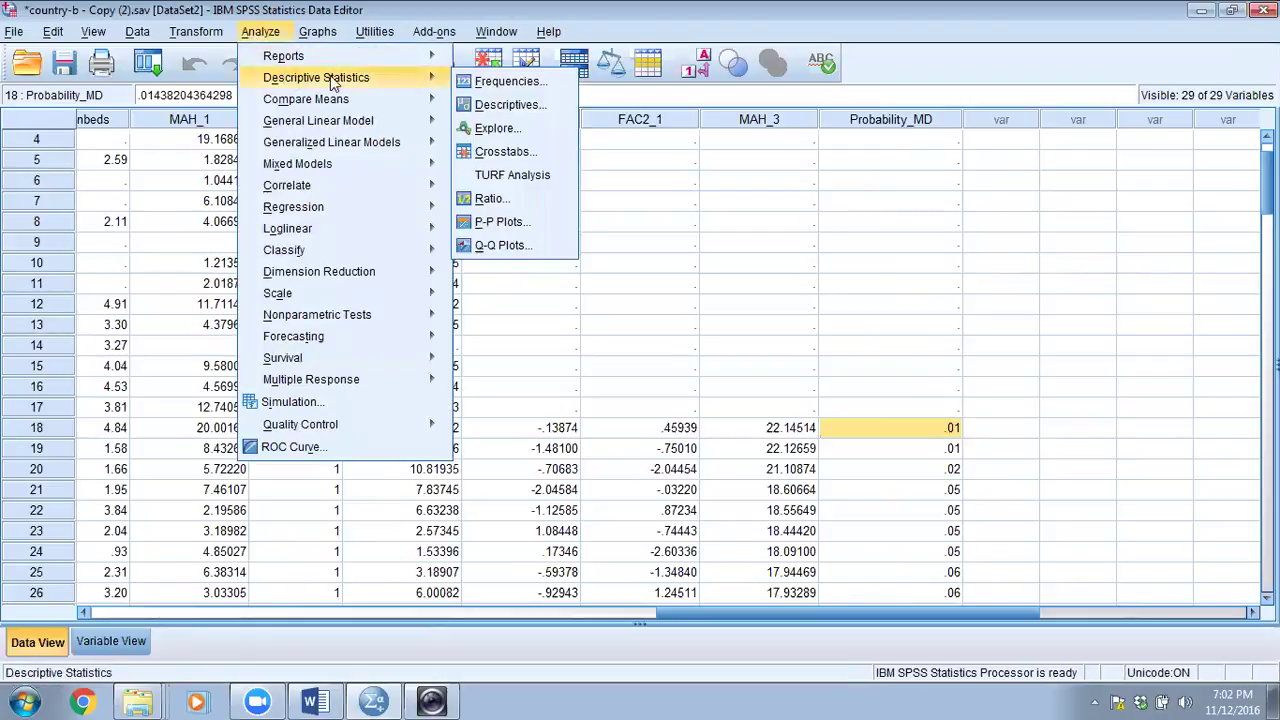
left_click(497, 128)
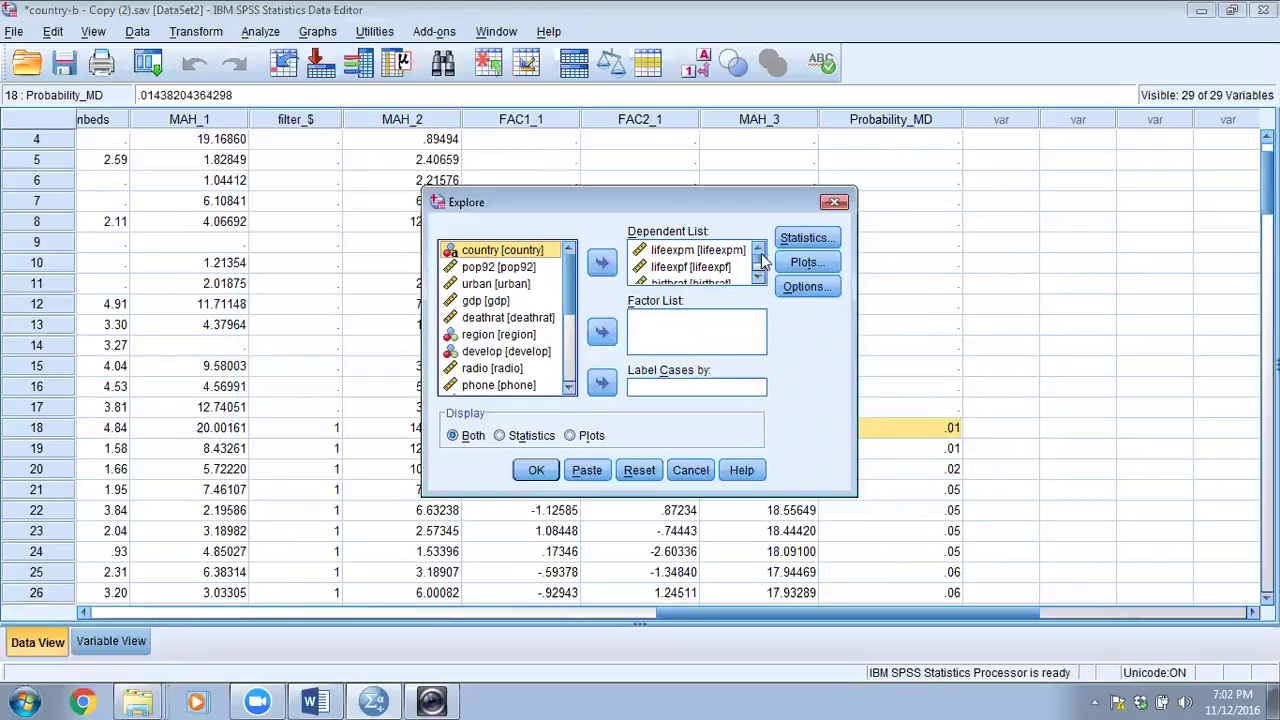
left_click_drag(762, 260, 758, 290)
left_click(805, 238)
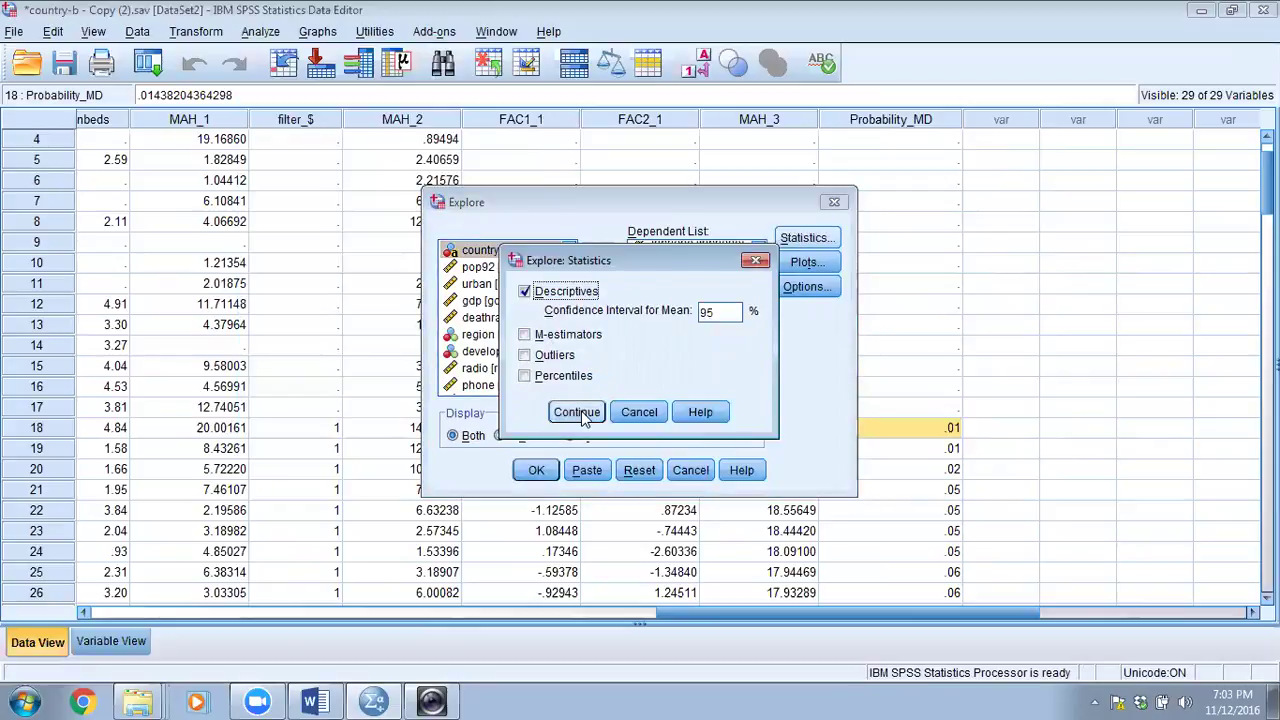
left_click(578, 413)
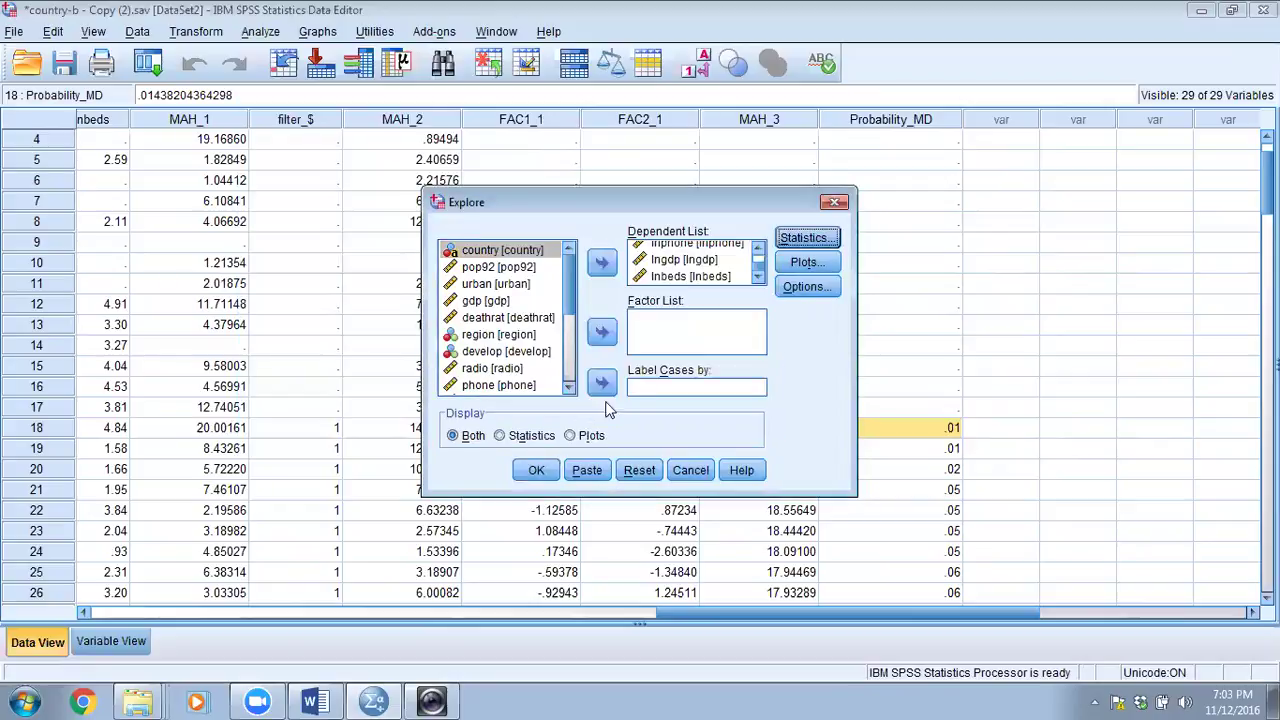
- Set the Explore plots to boxplots with factor levels together, stem-and-leaf, histogram, and normality plots with tests
left_click(803, 266)
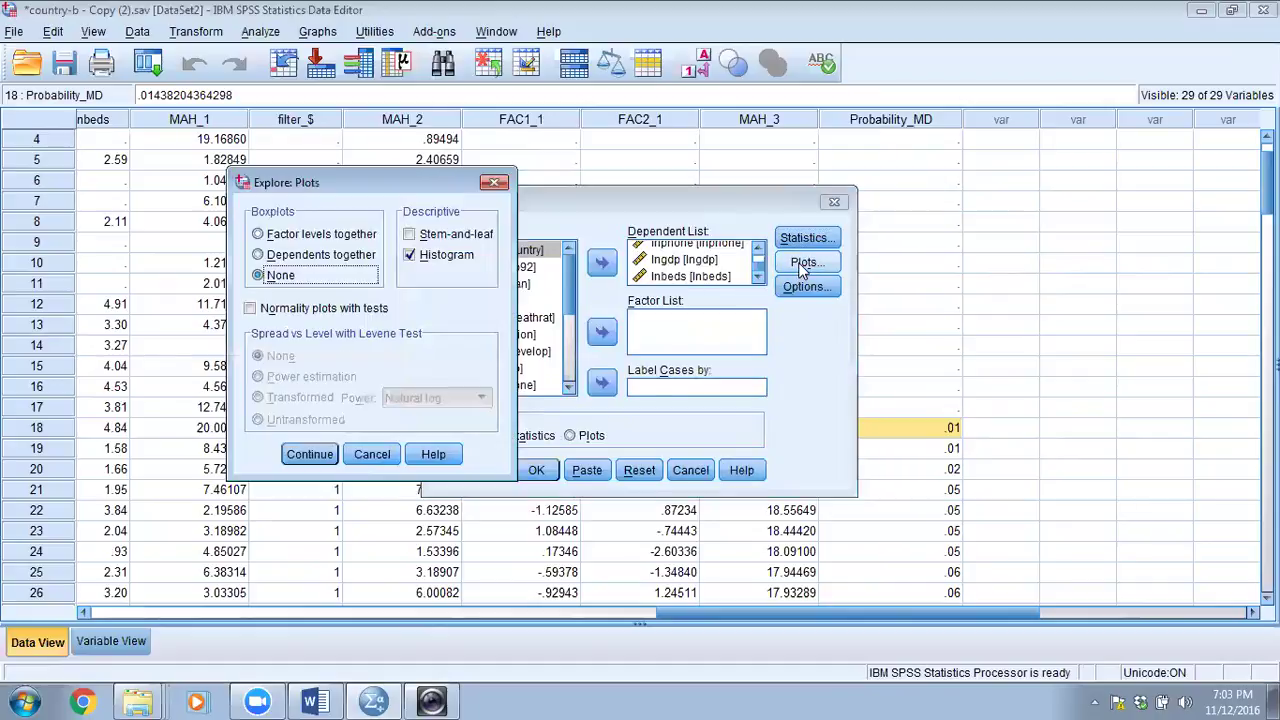
left_click(258, 234)
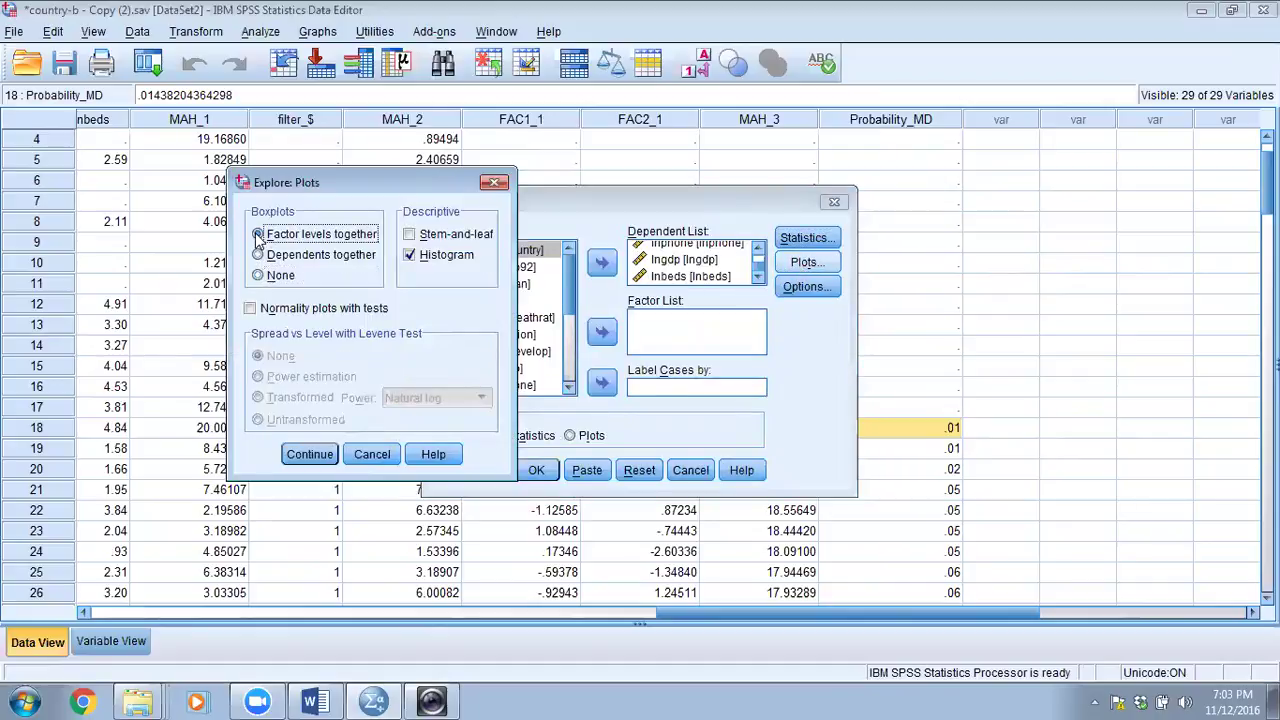
left_click(413, 234)
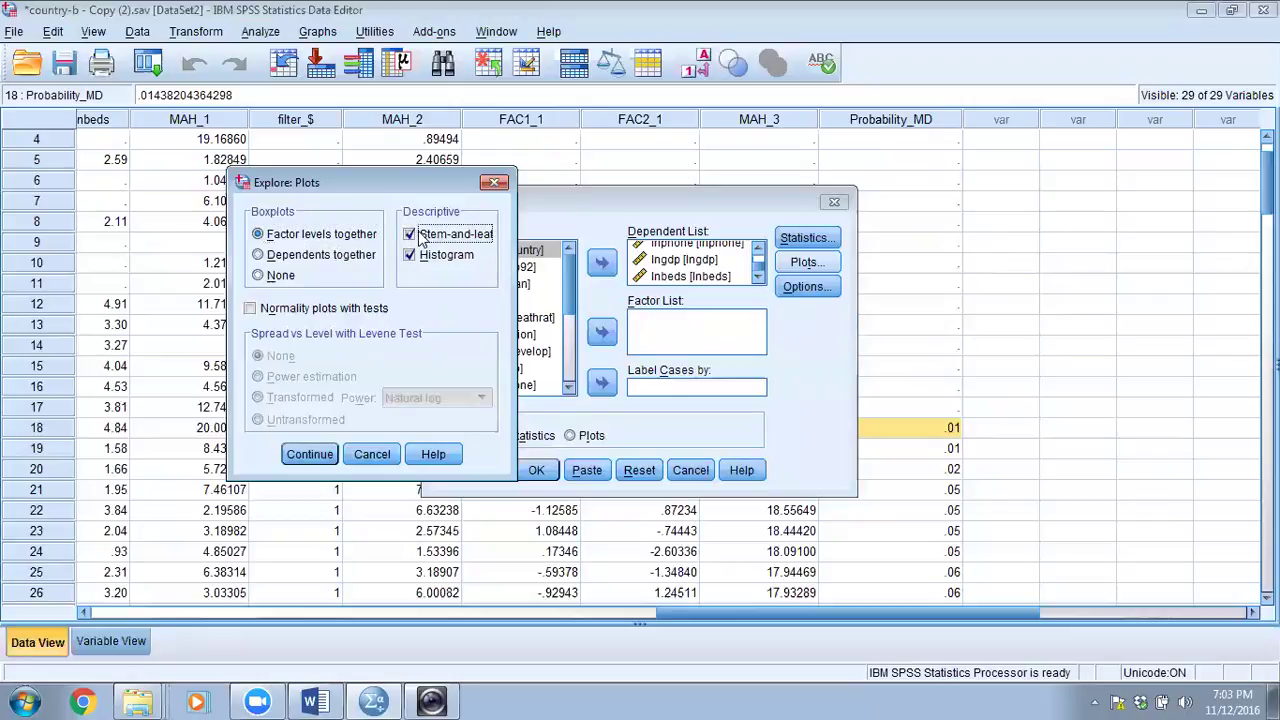
left_click(250, 309)
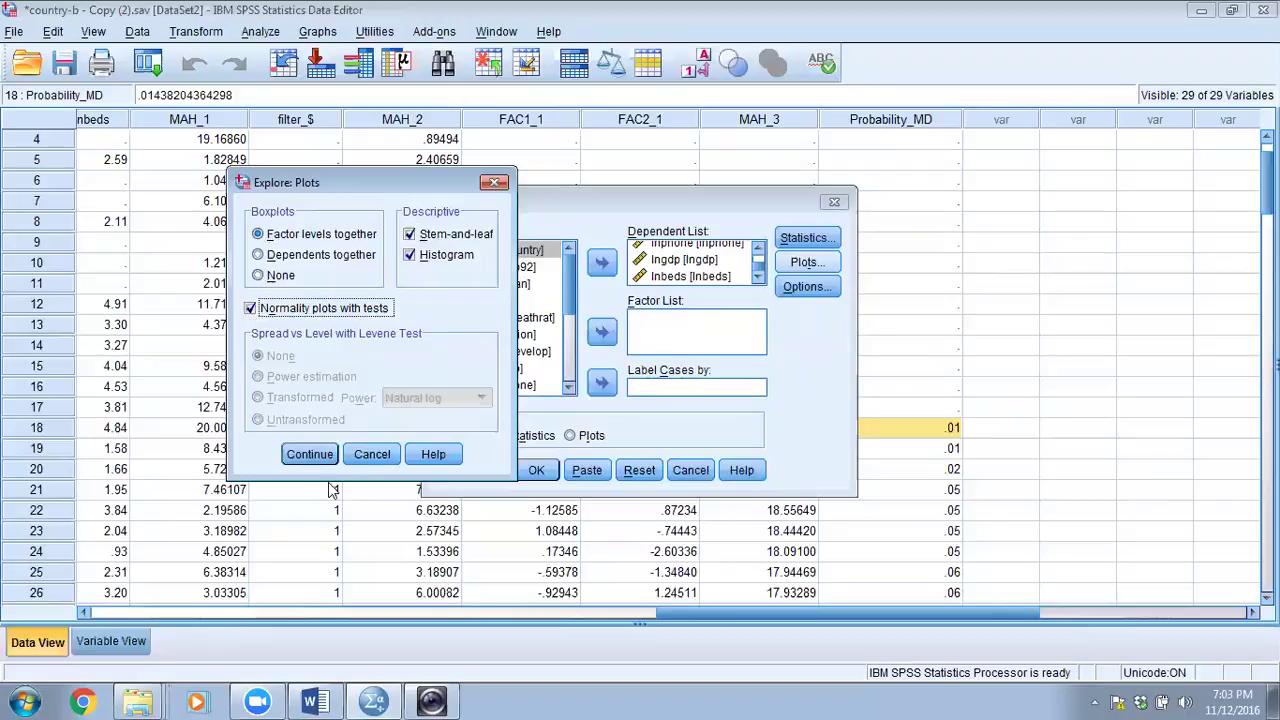
left_click(312, 455)
- Keep missing values excluded listwise and run the Explore analysis
left_click(830, 287)
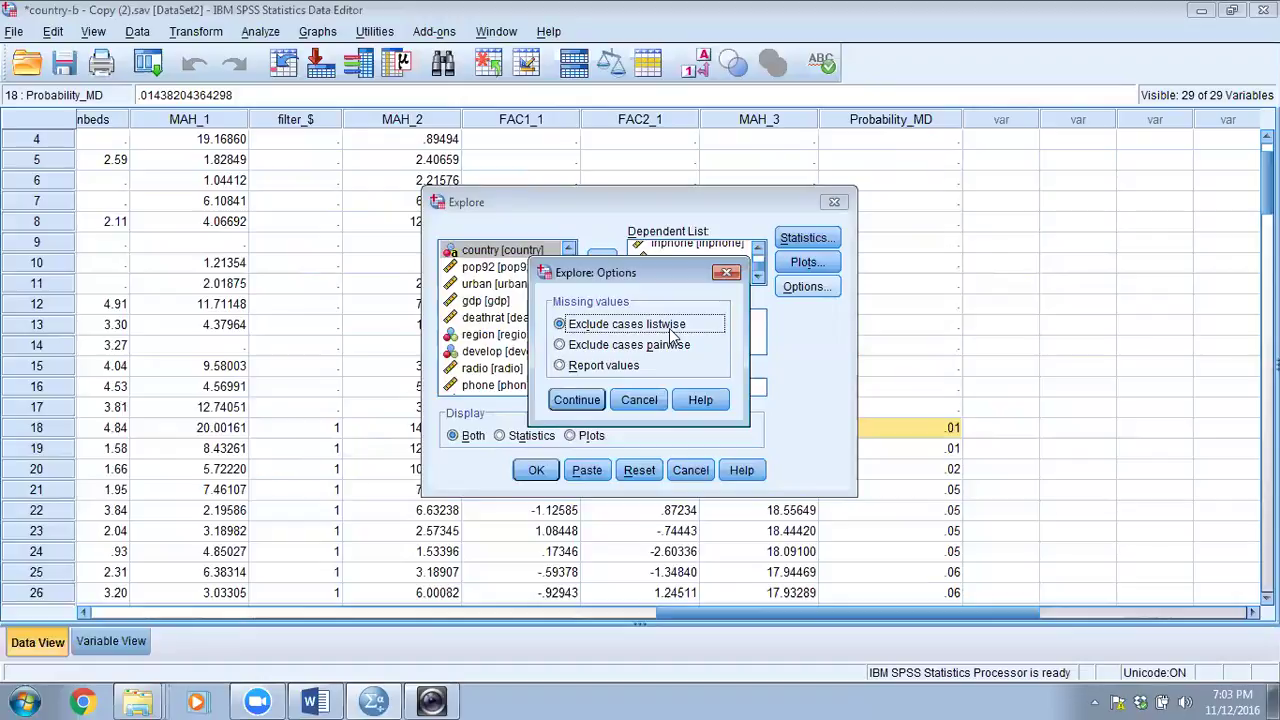
left_click(564, 400)
left_click(540, 469)
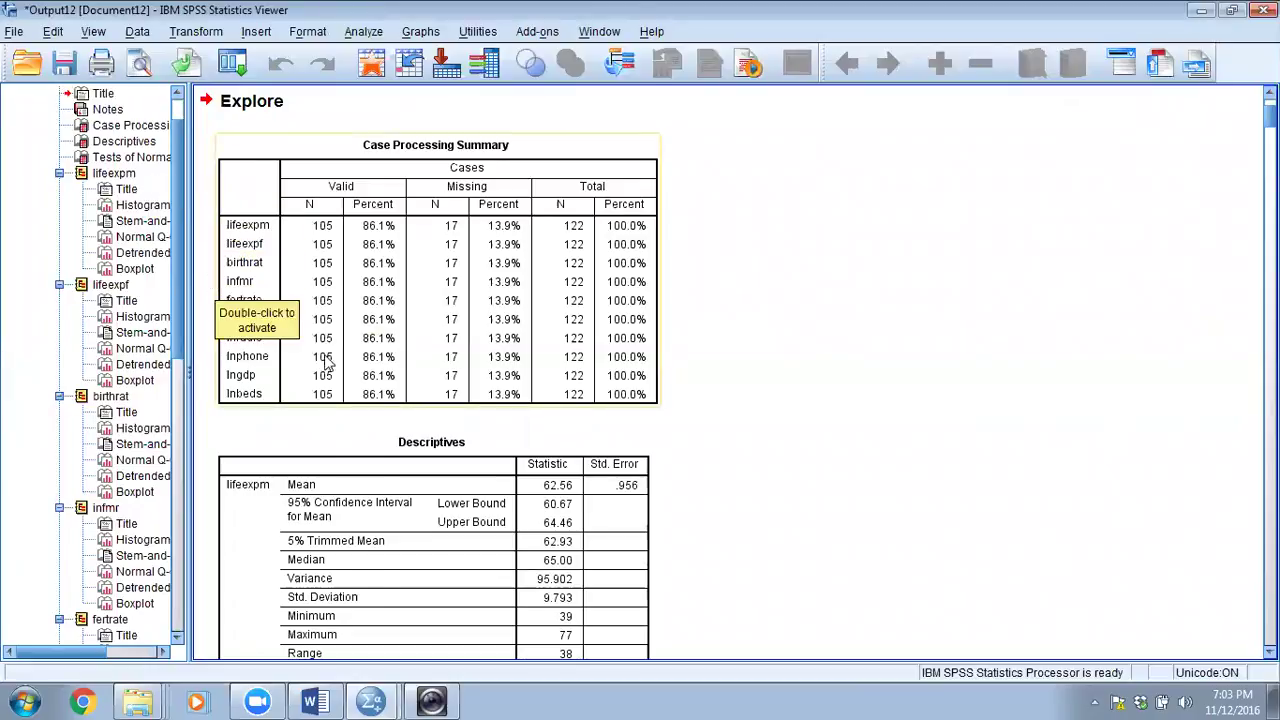
- Examine the Case Processing Summary and the Kolmogorov-Smirnov and Shapiro-Wilk significance values in the Tests of Normality table
scroll(326, 363, "down", 4)
left_click(140, 158)
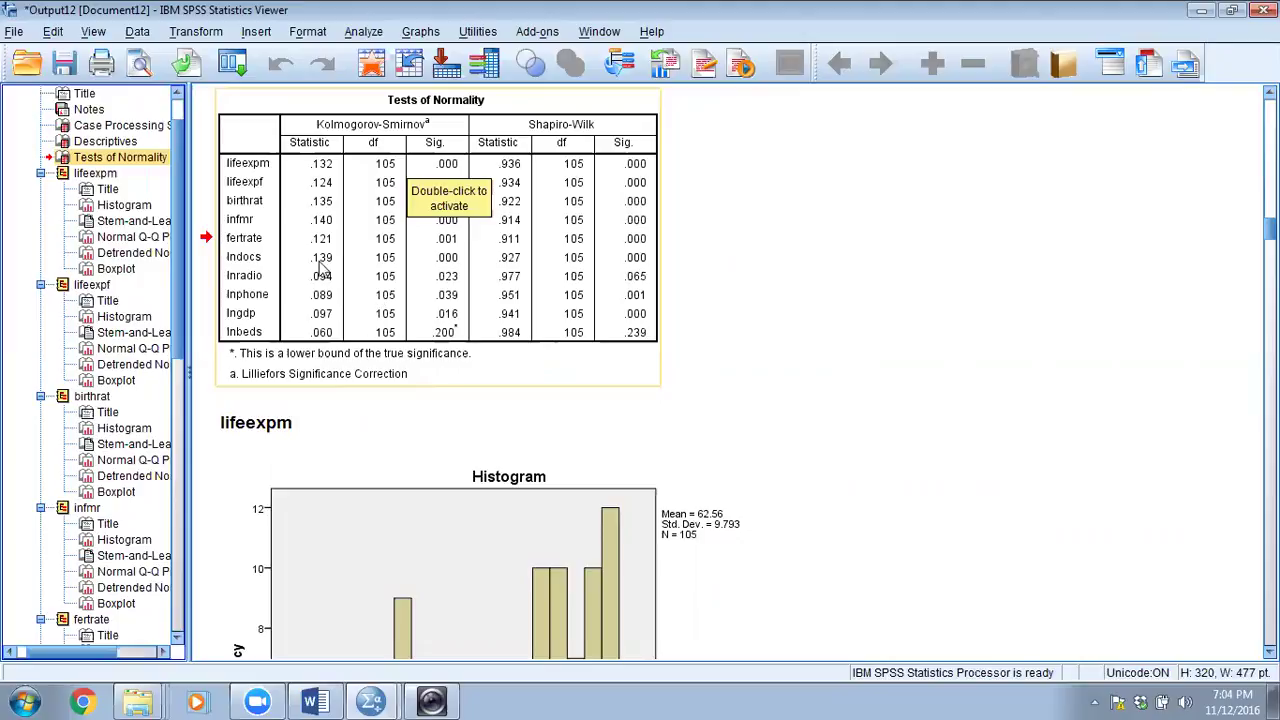
left_click(420, 372)
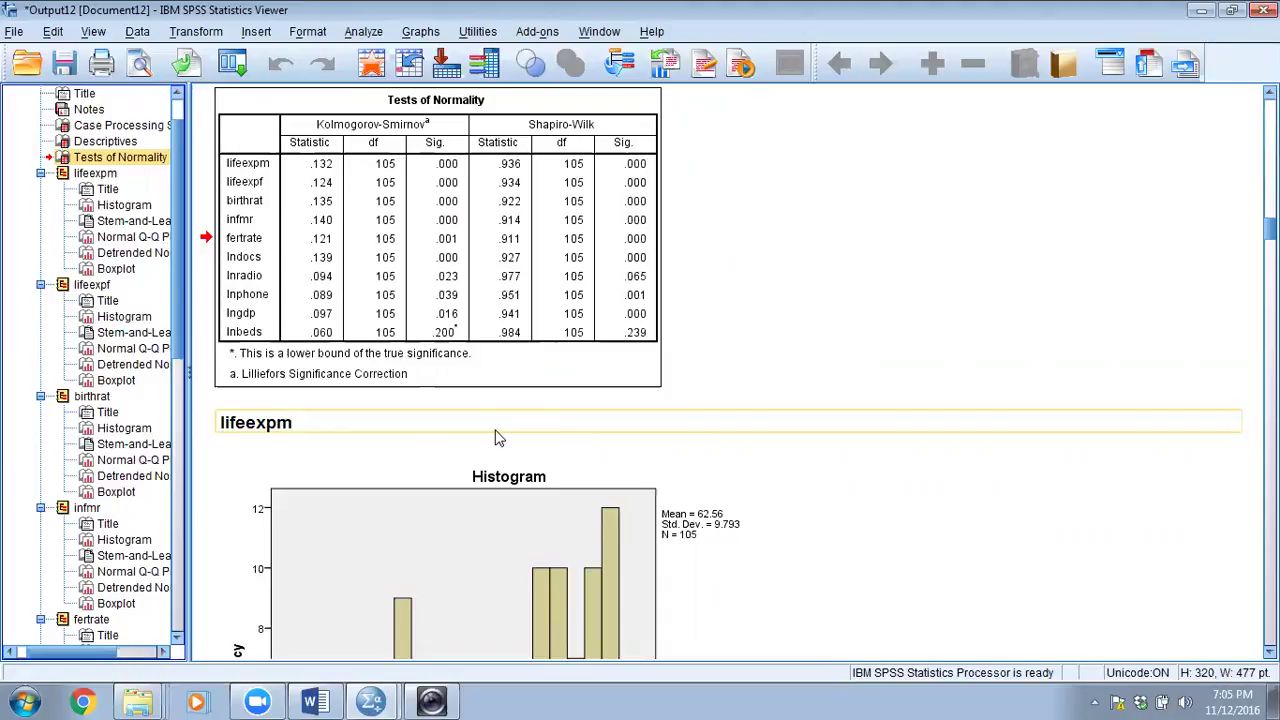
- Examine the histogram, stem-and-leaf plot, normal Q-Q plot and boxplot of lifeexpm, and browse the output outline for the remaining variables
left_click(106, 175)
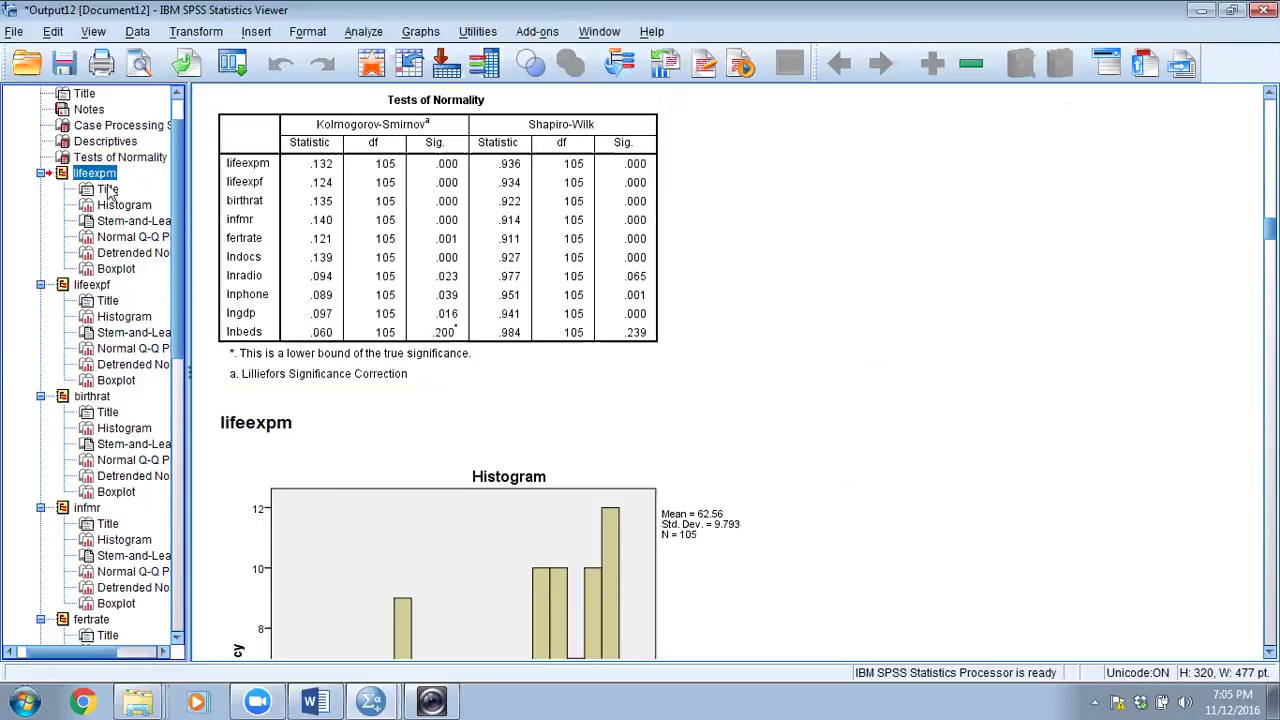
left_click(120, 208)
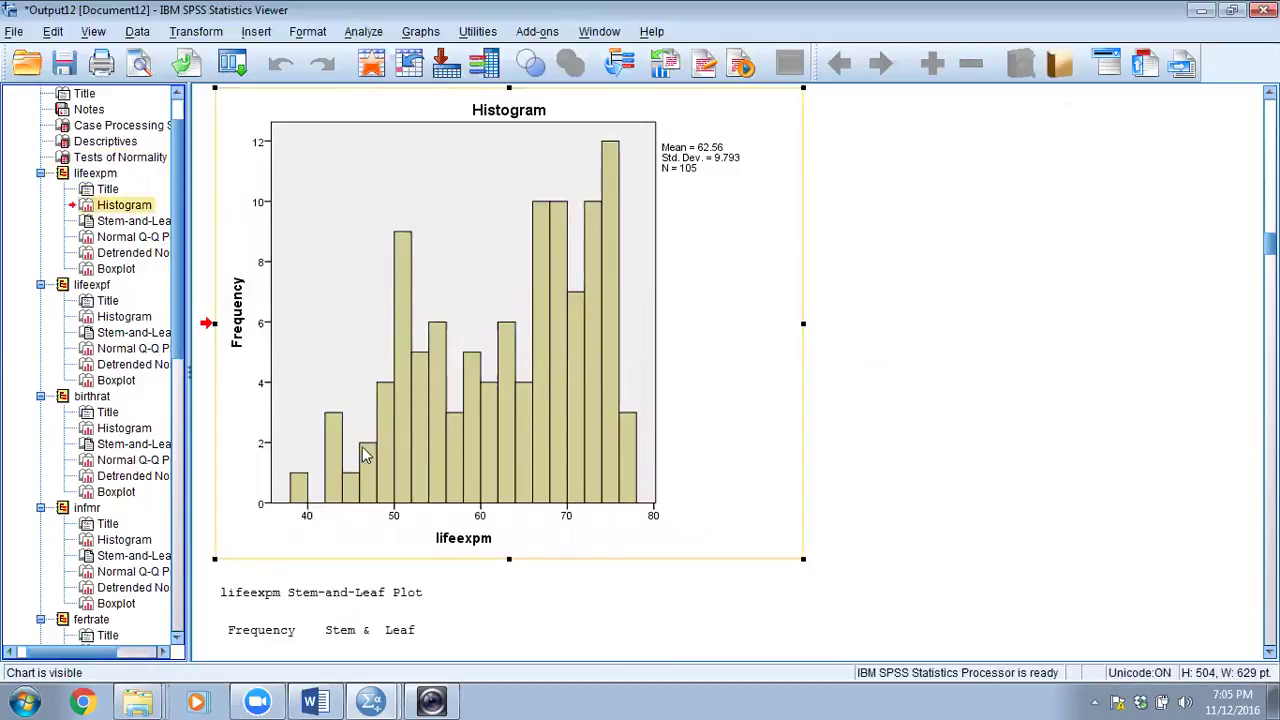
left_click(136, 222)
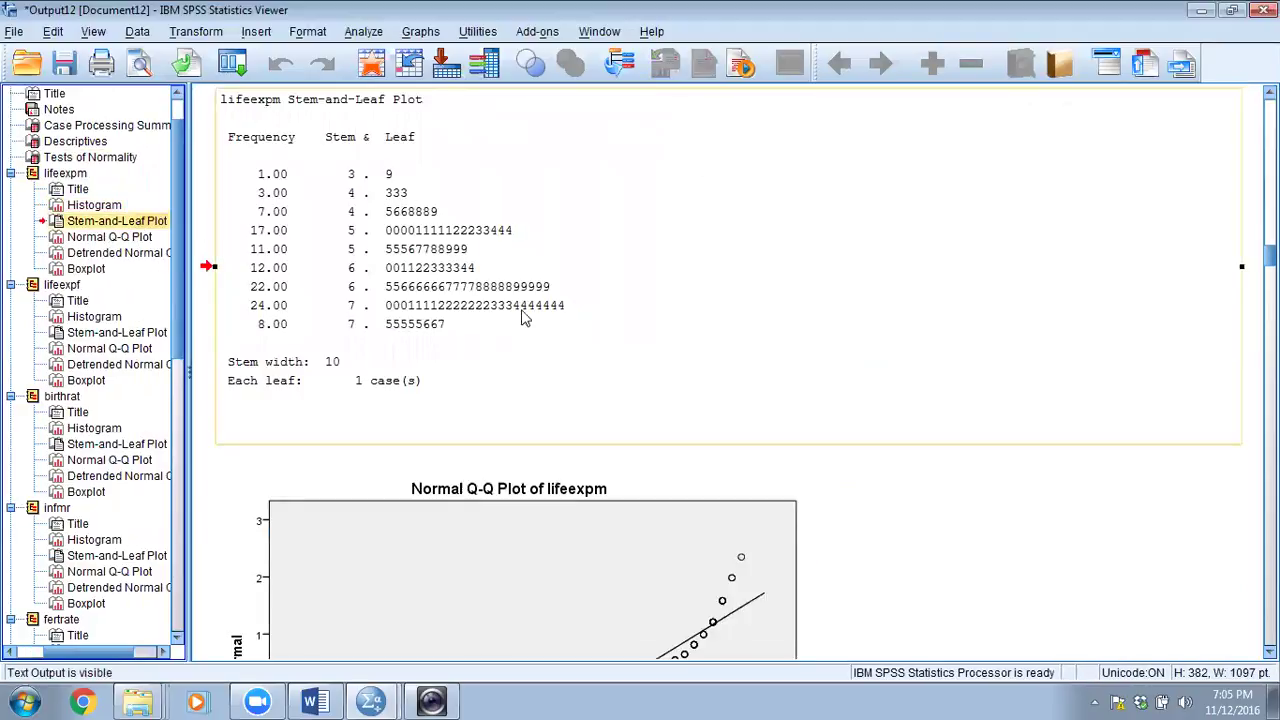
left_click(112, 238)
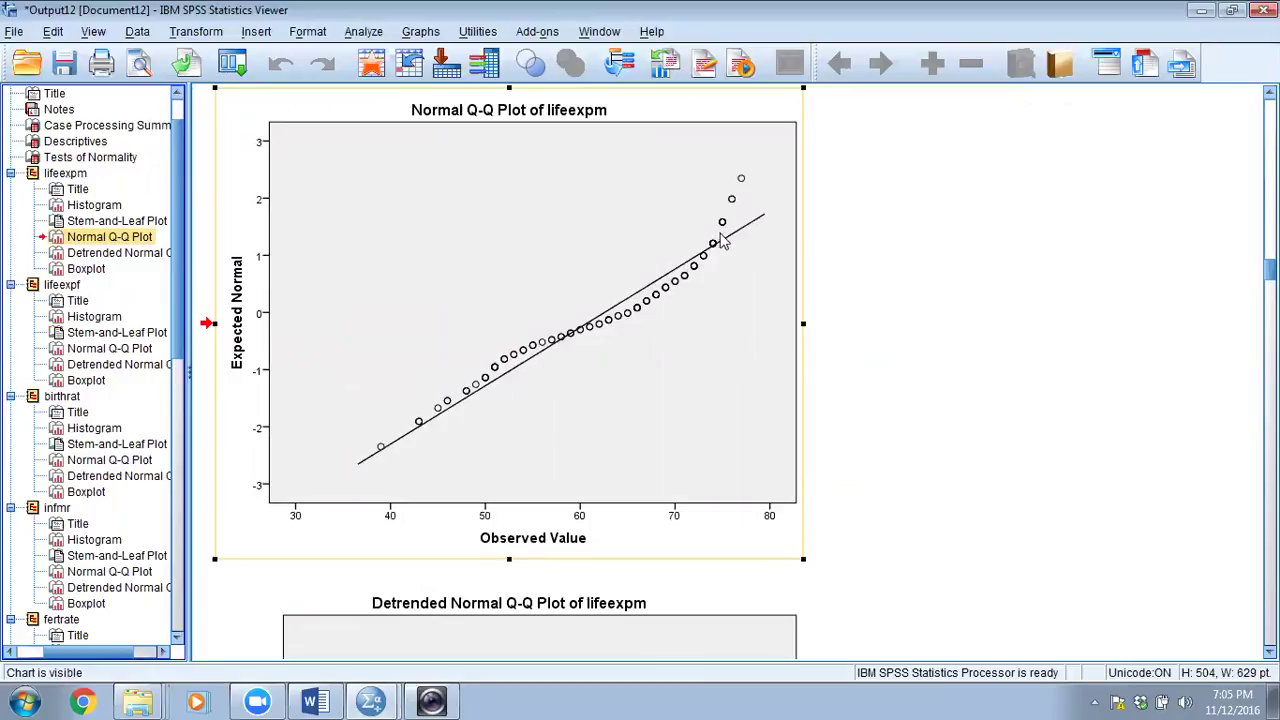
left_click(92, 272)
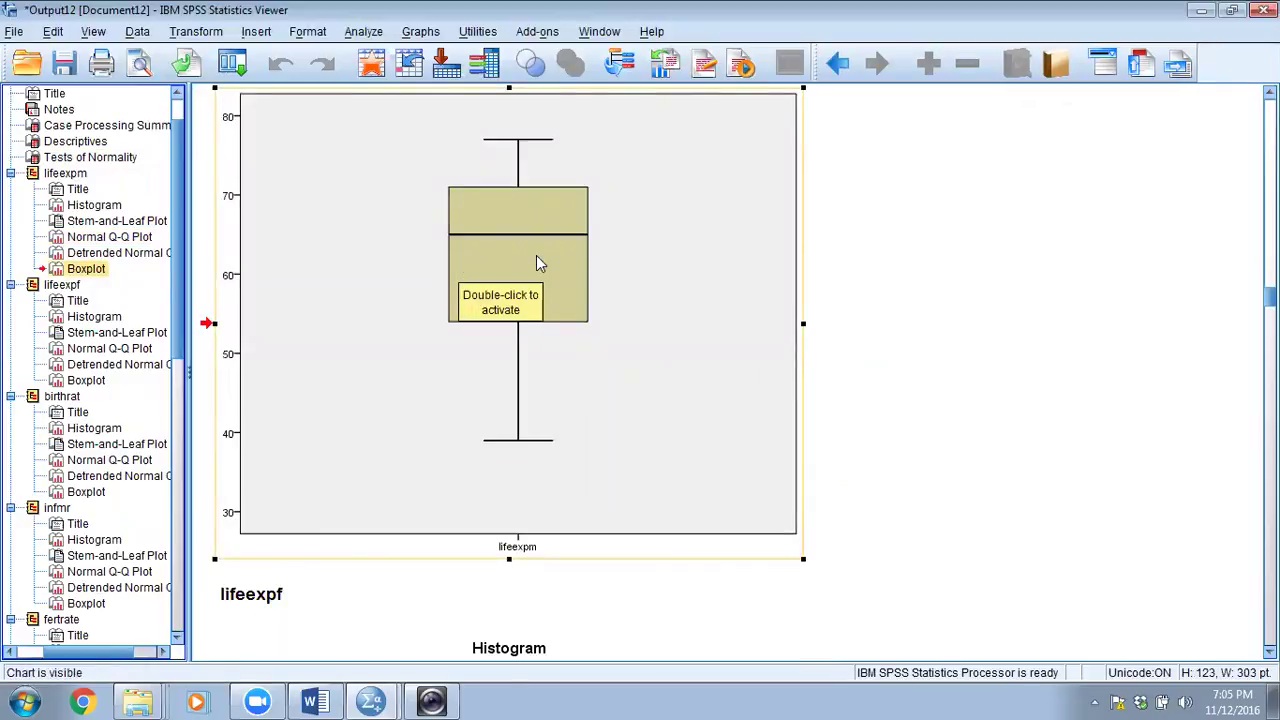
left_click(654, 262)
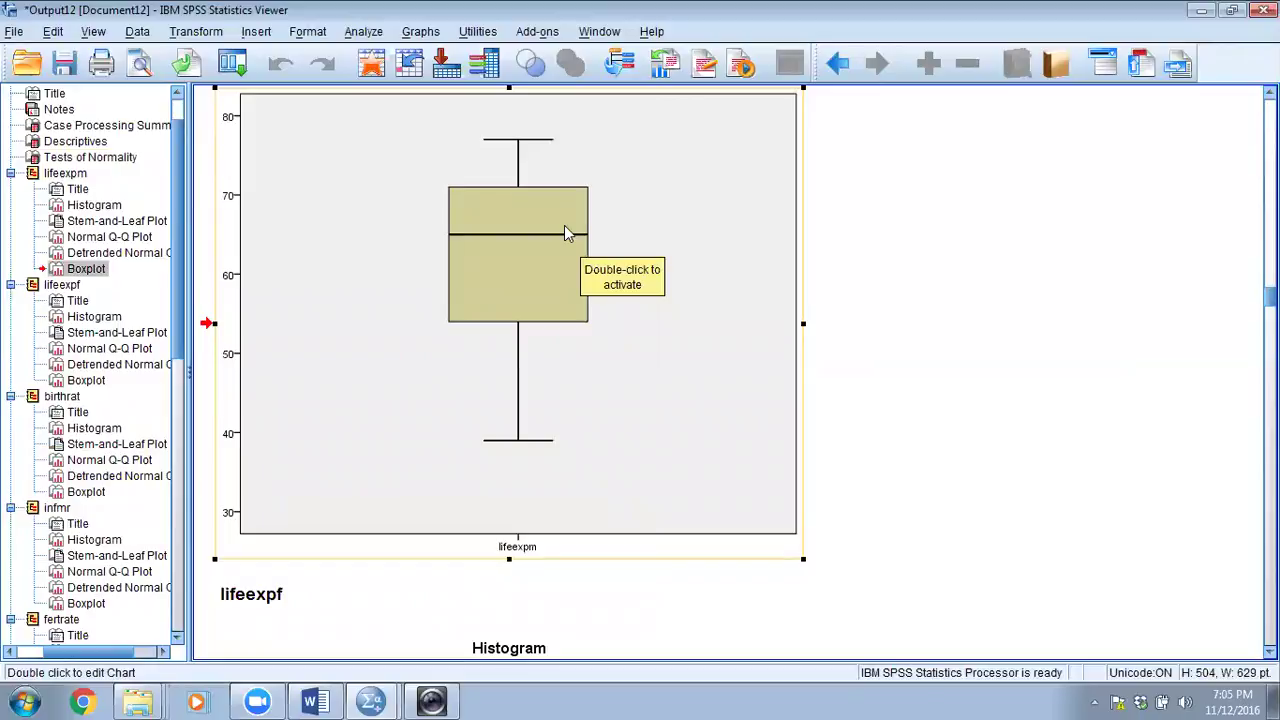
left_click(95, 206)
left_click(100, 268)
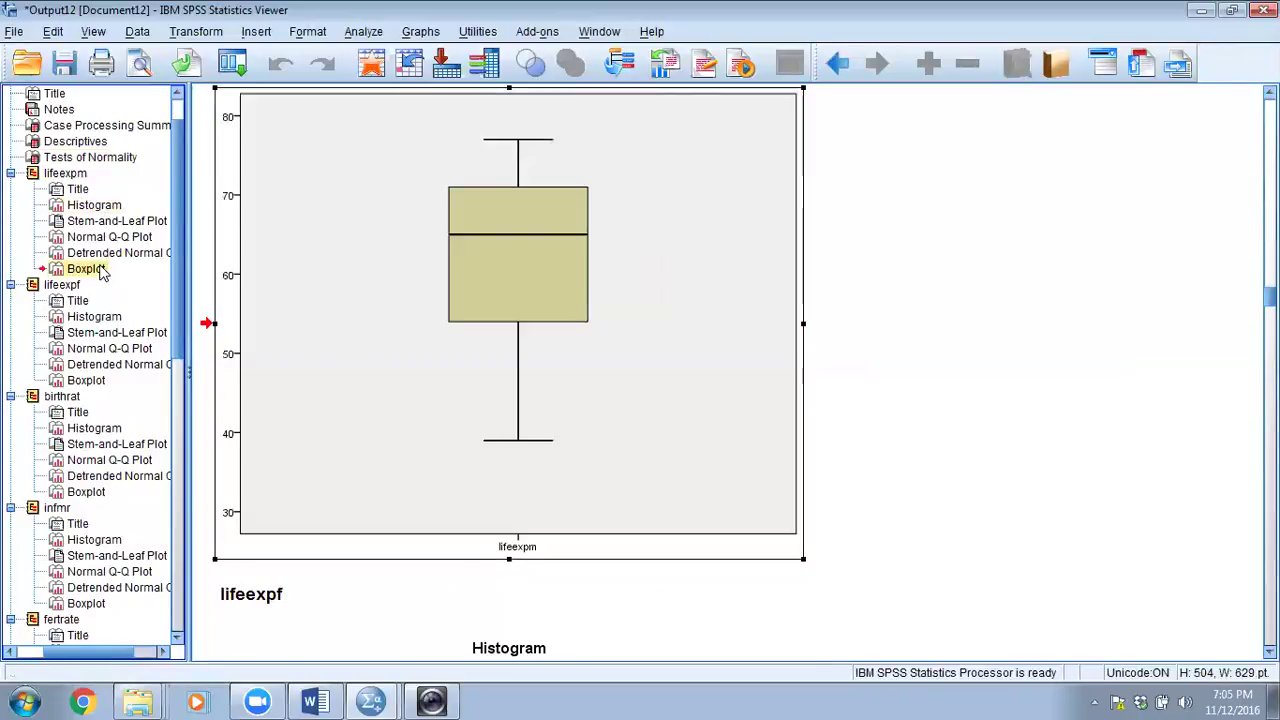
scroll(135, 270, "down", 1)
scroll(137, 285, "down", 12)
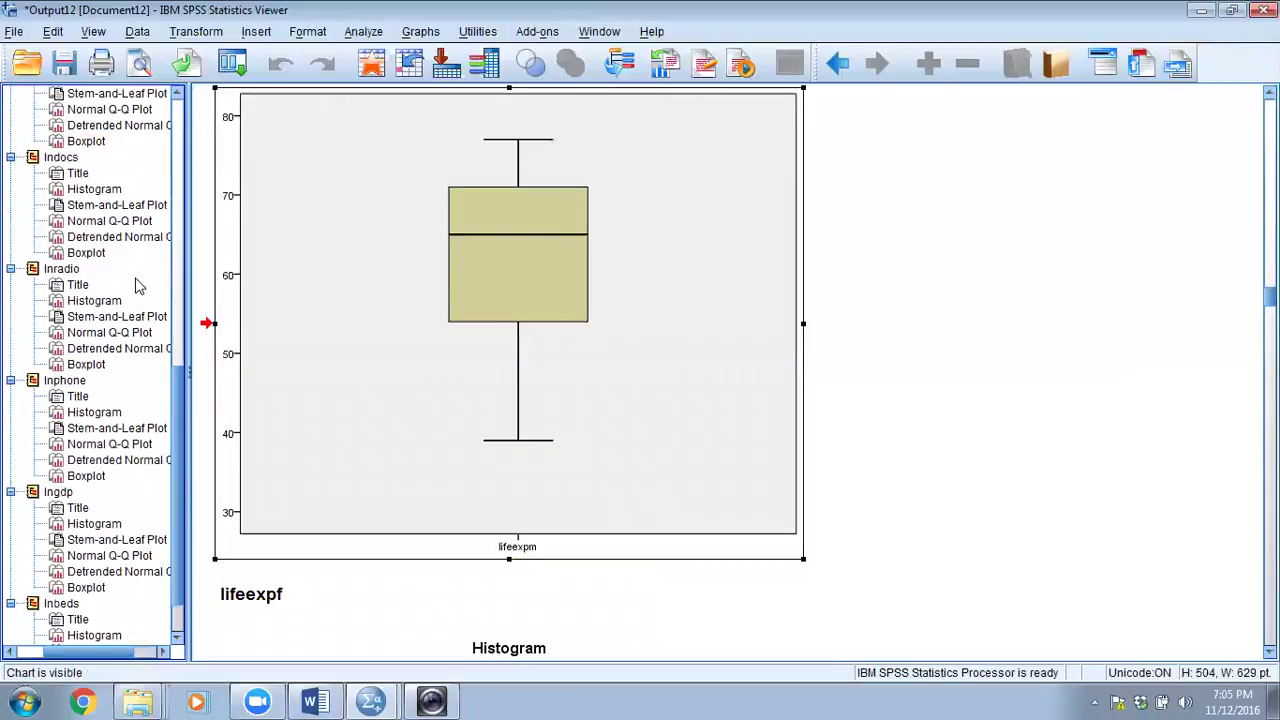
- Examine the histogram, stem-and-leaf plot, normal Q-Q plot and boxplot of lnphone, and the normal Q-Q plot of lngdp
left_click(366, 370)
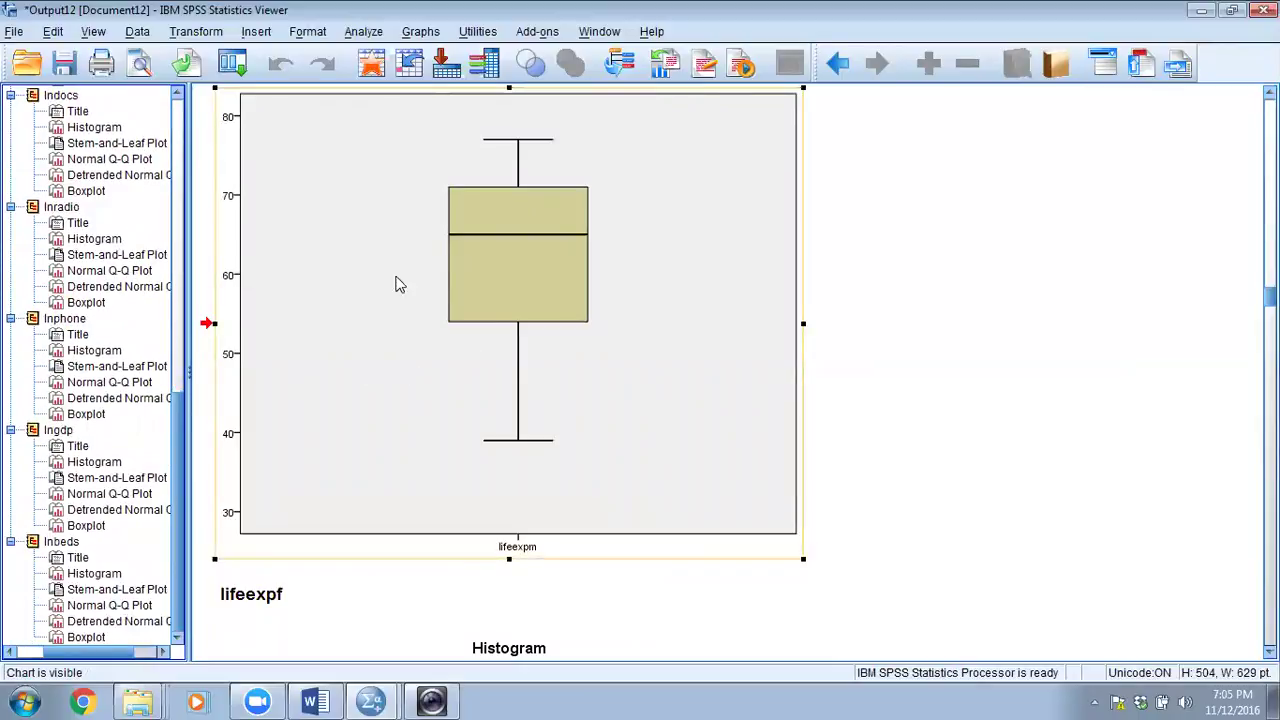
left_click(70, 318)
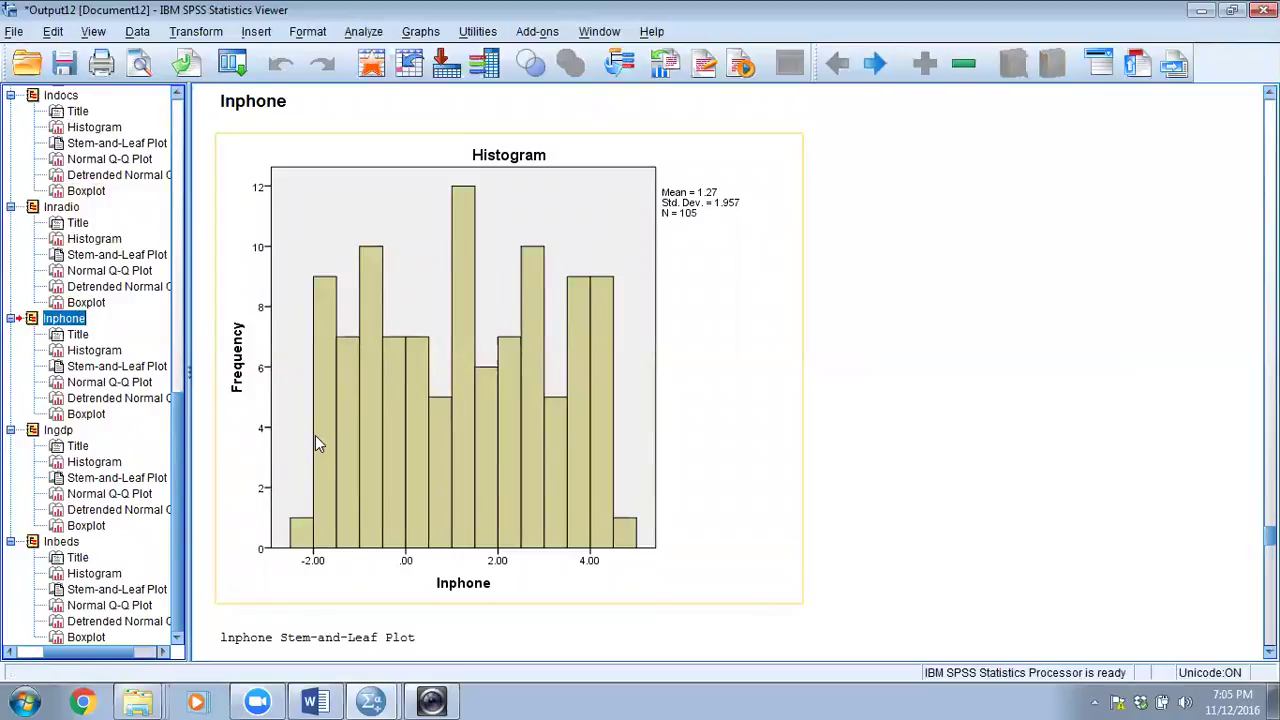
scroll(315, 445, "down", 10)
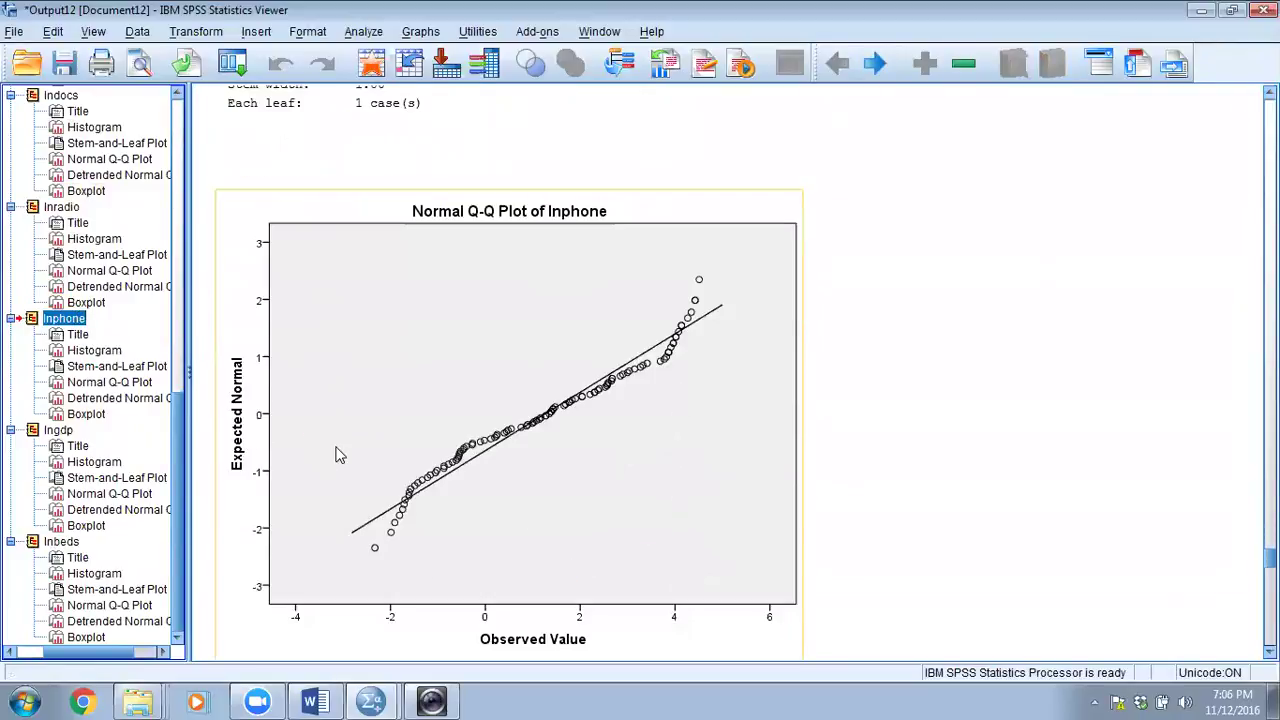
scroll(338, 455, "up", 10)
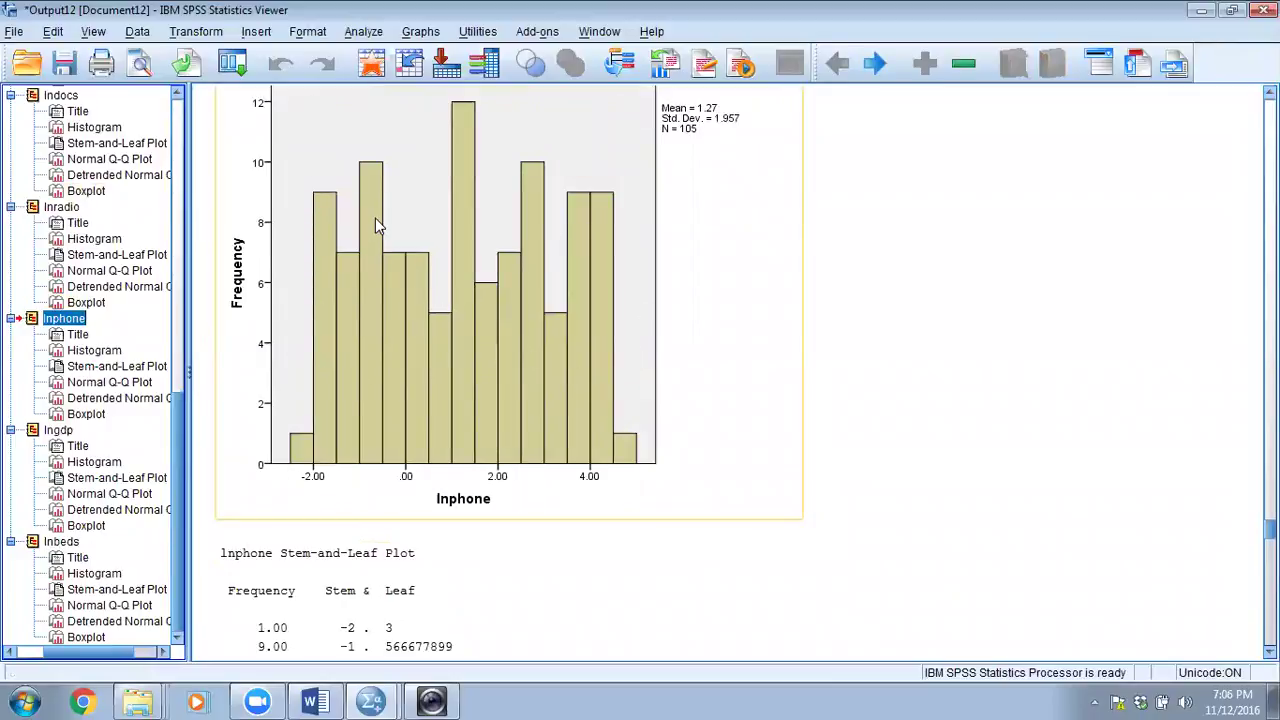
scroll(445, 297, "down", 3)
scroll(445, 297, "down", 20)
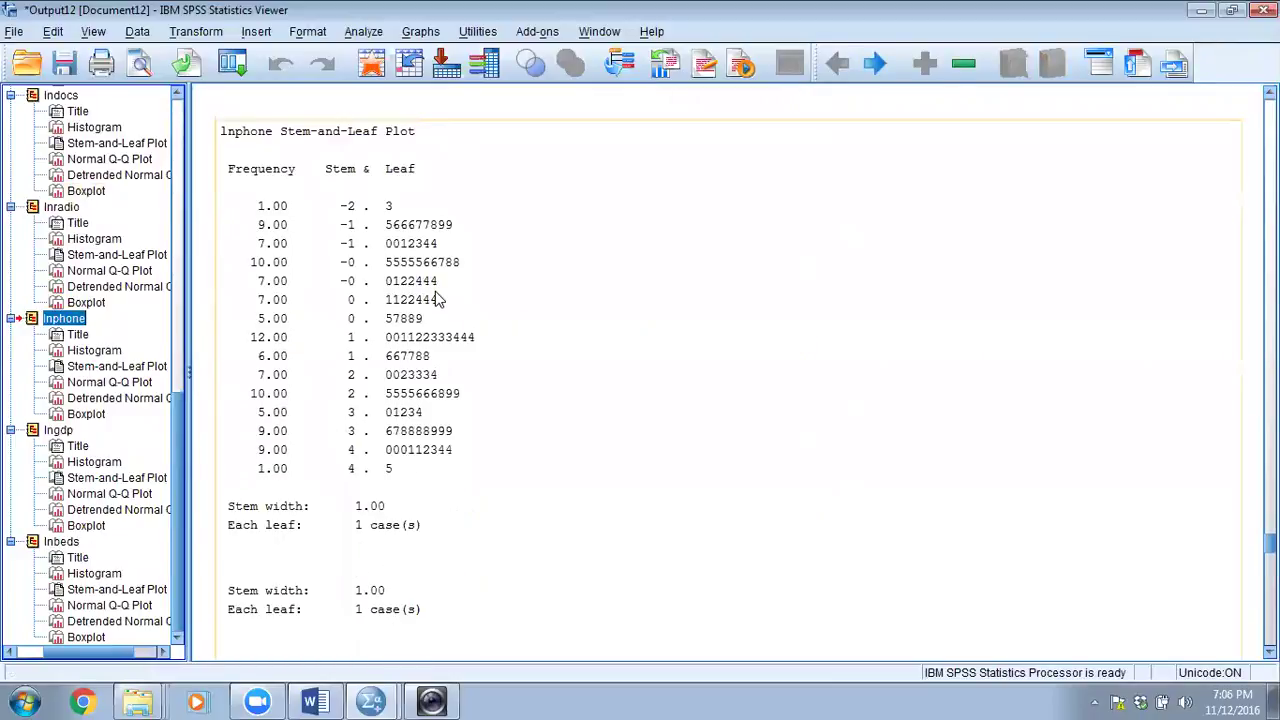
scroll(436, 298, "down", 12)
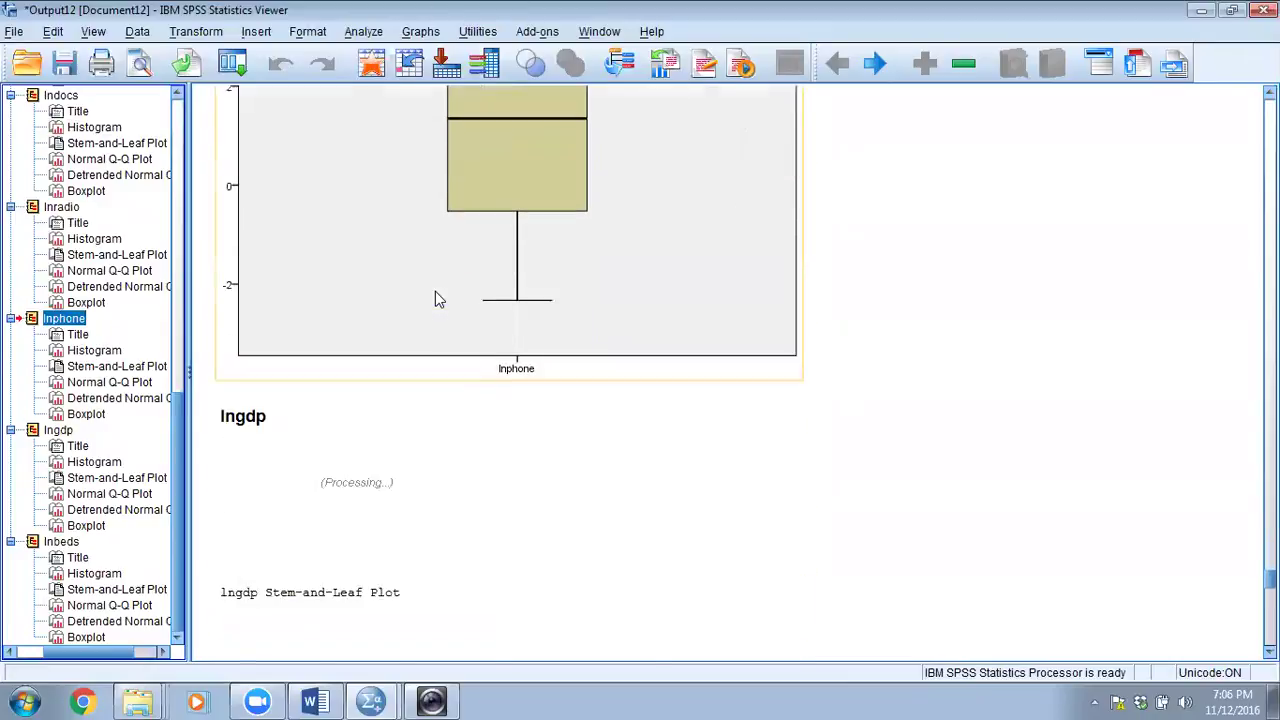
scroll(437, 297, "up", 4)
scroll(495, 384, "down", 5)
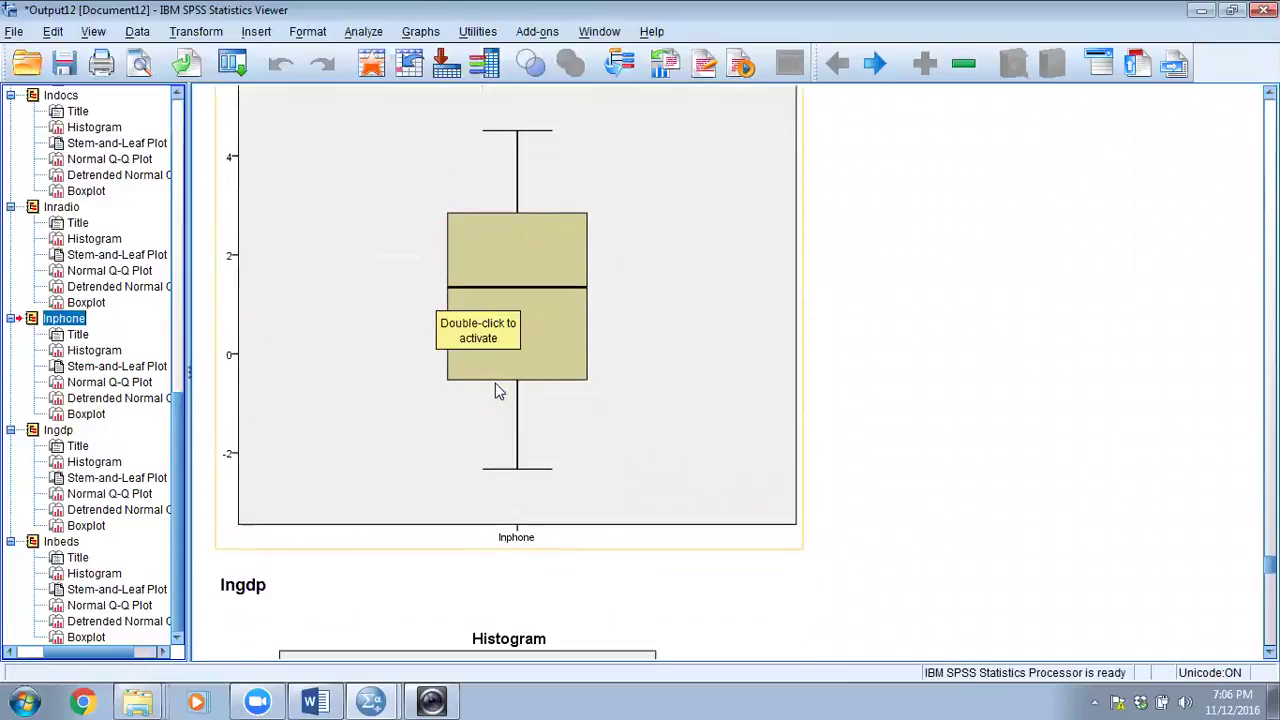
scroll(499, 391, "down", 20)
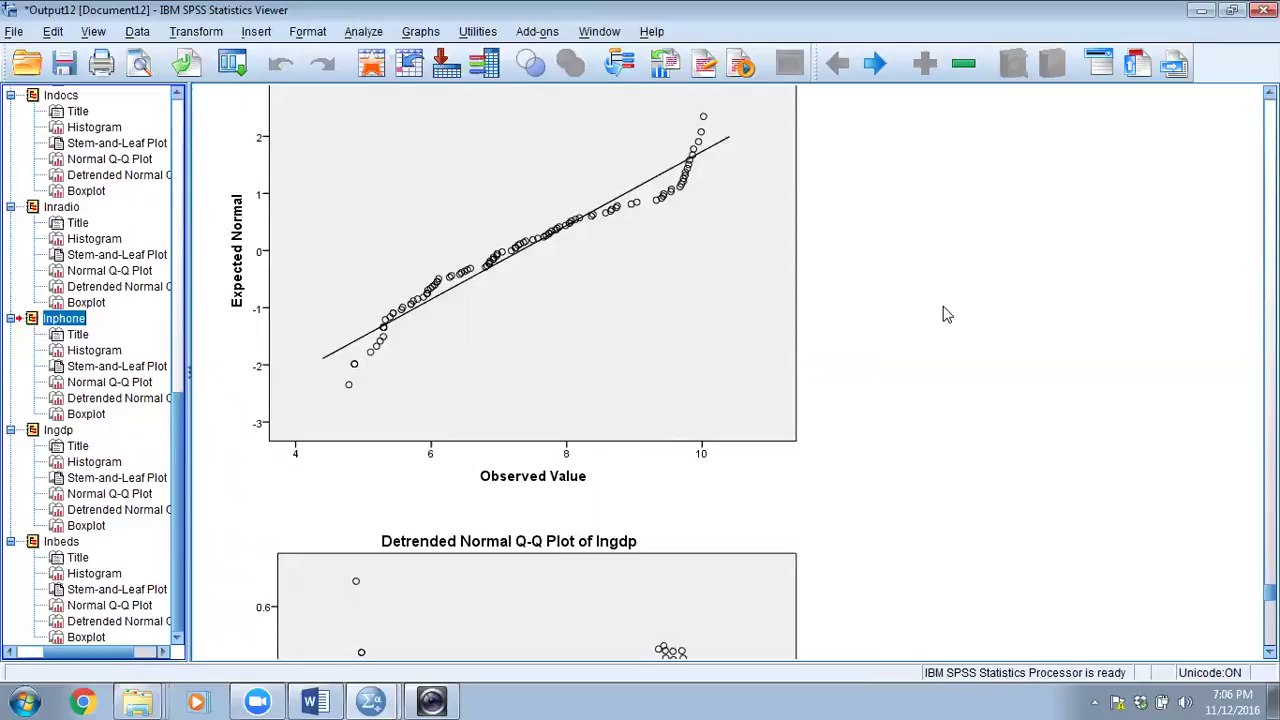
left_click(478, 224)
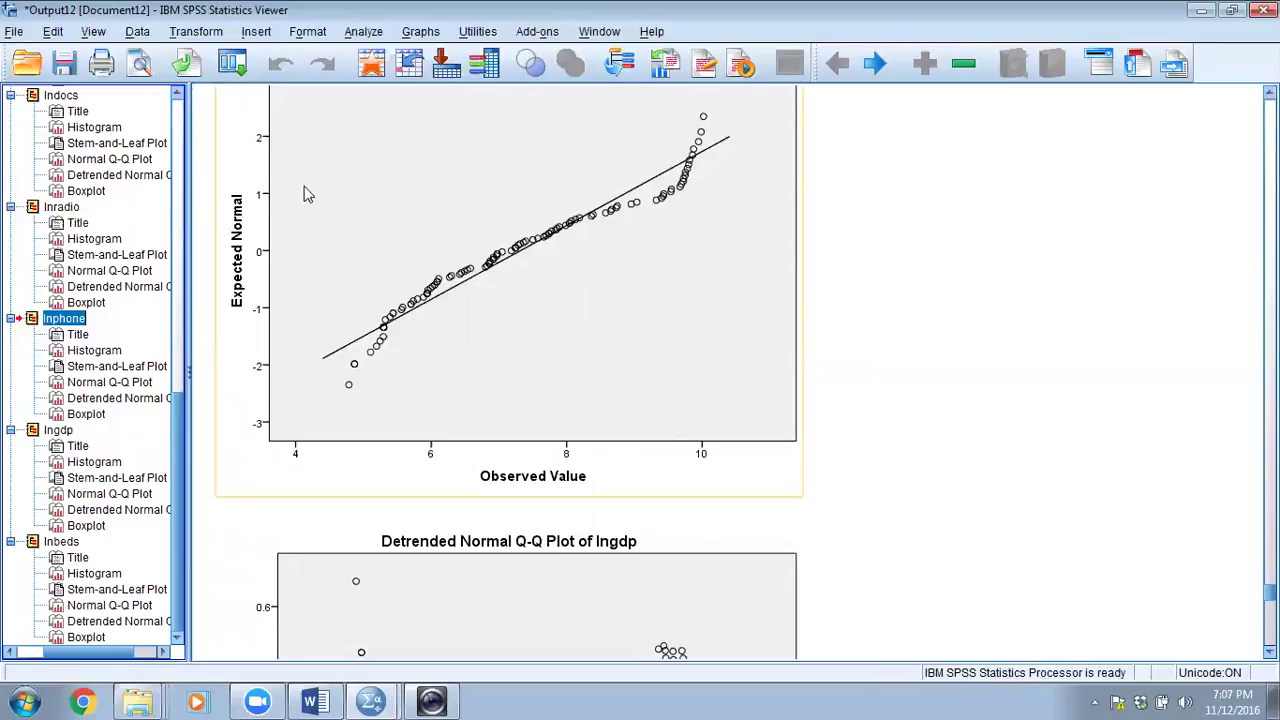
- Start a new chart in Chart Builder using the scatterplot matrix type from the Scatter/Dot gallery
left_click(422, 32)
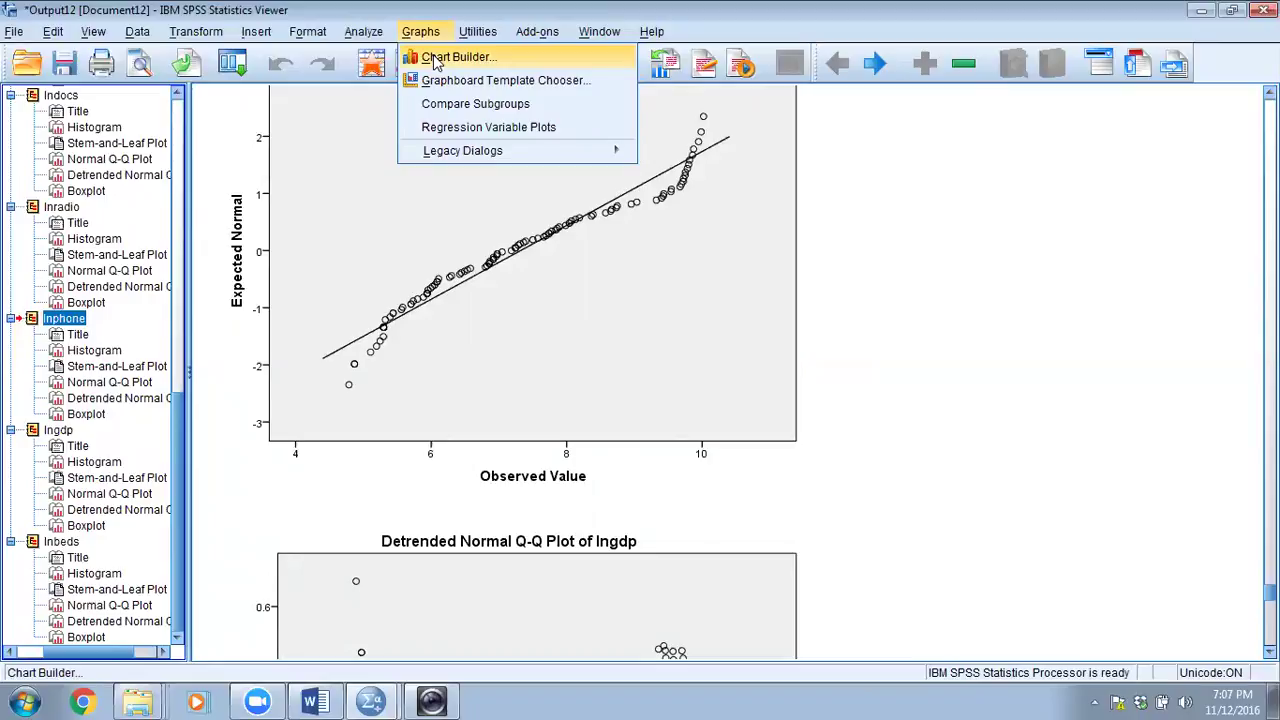
left_click(436, 58)
left_click(533, 443)
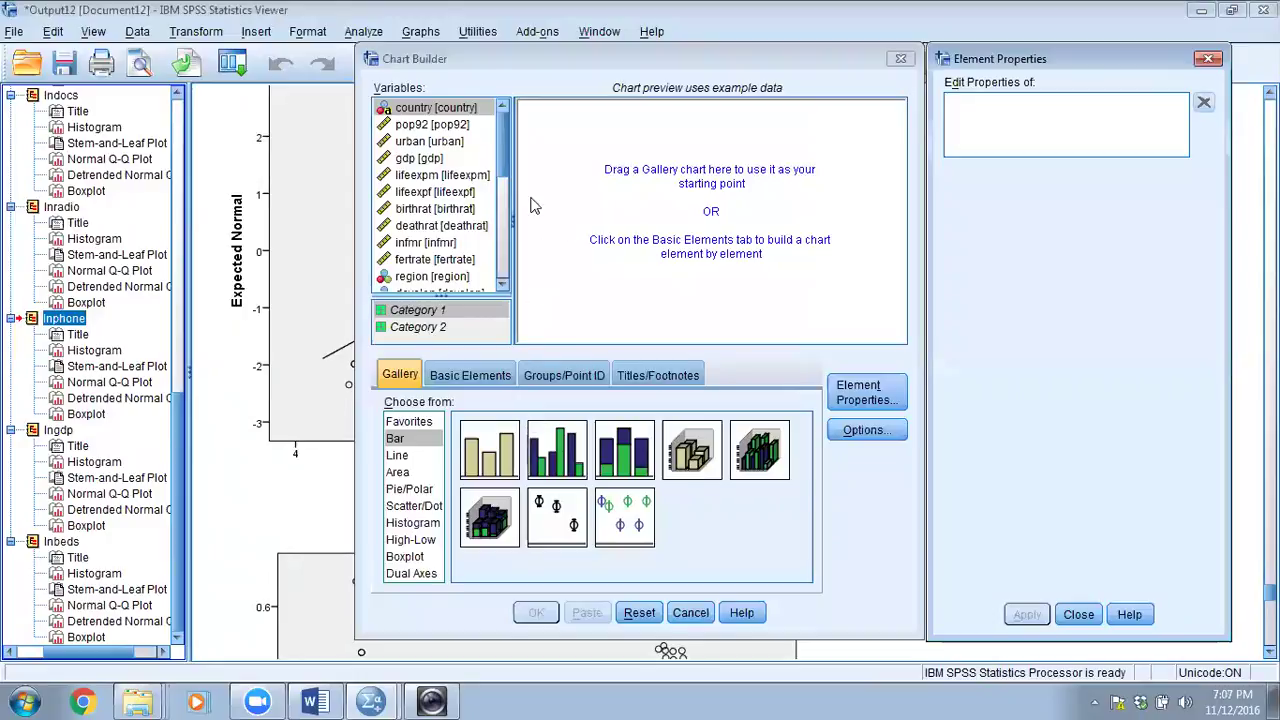
left_click(414, 506)
double_click(557, 517)
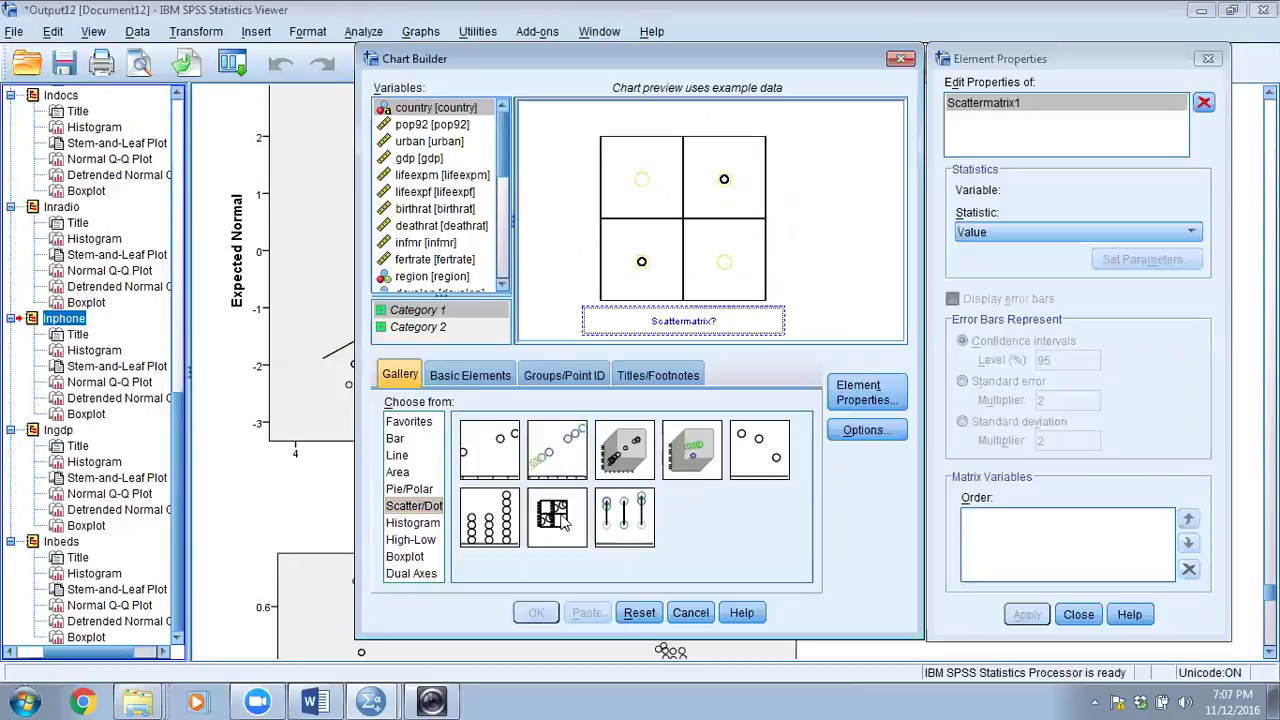
- Assign lifeexpm, lifeexpf, birthrat, infmr, fertrate, lndocs, lnradio, lnphone, lngdp and lnbeds to the scatterplot matrix and try to generate it
left_click(432, 177)
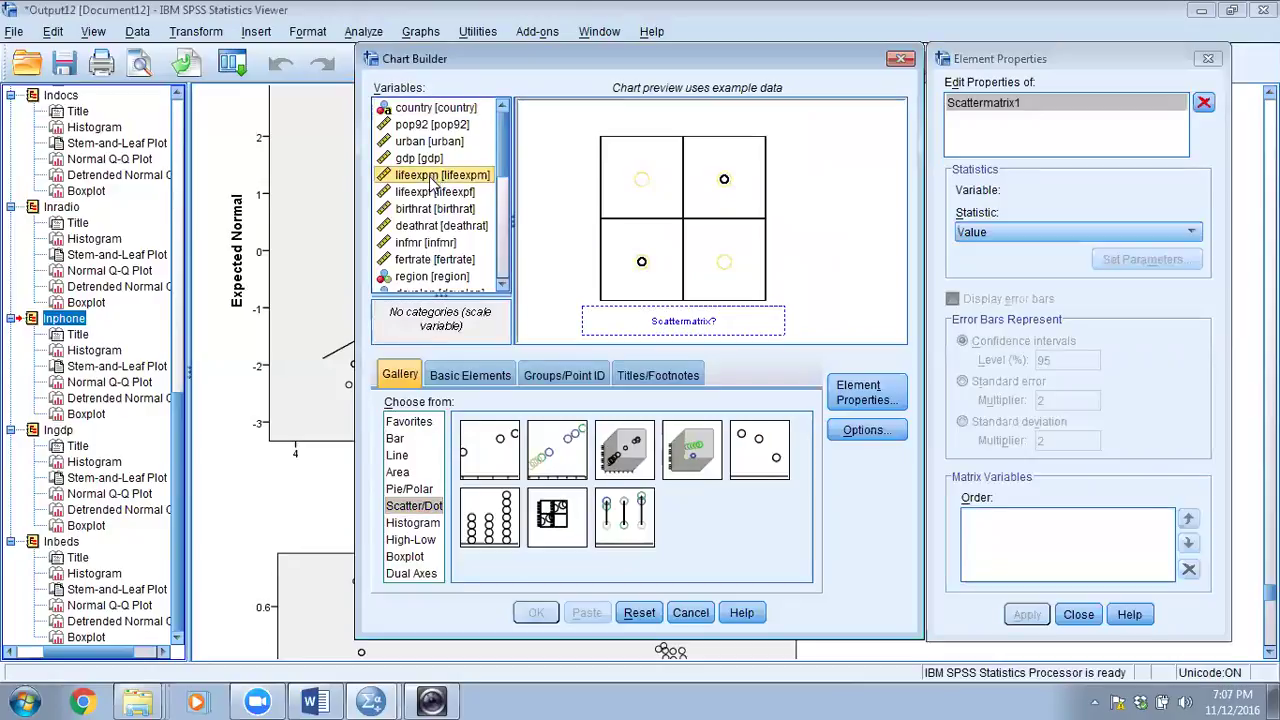
left_click(437, 208, "shift")
left_click(435, 244, "ctrl")
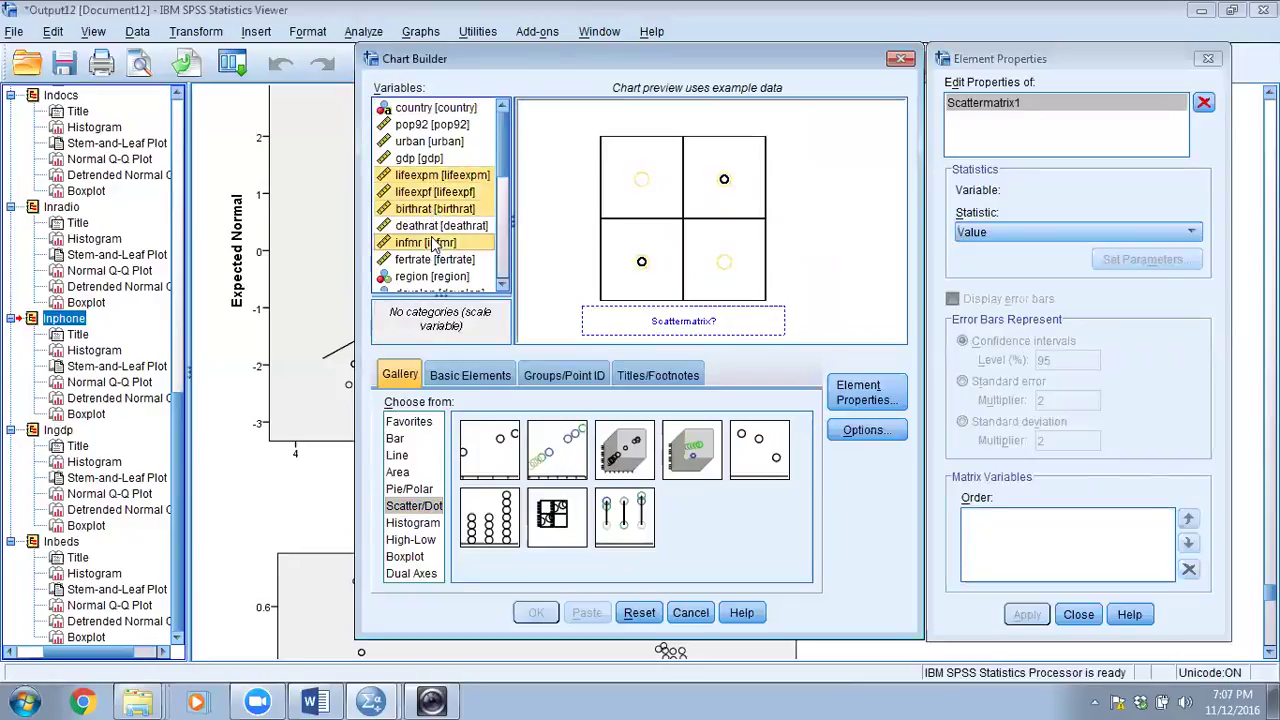
left_click(435, 260, "ctrl")
scroll(503, 290, "down", 2)
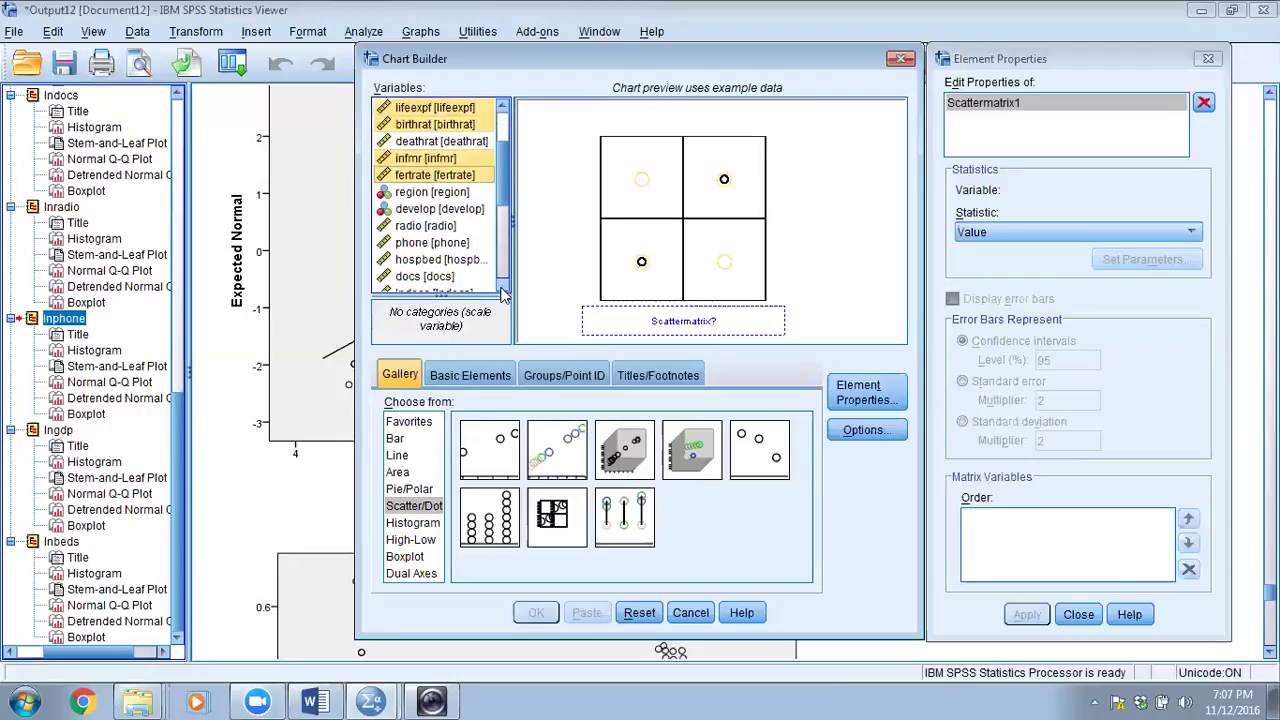
scroll(503, 290, "down", 1)
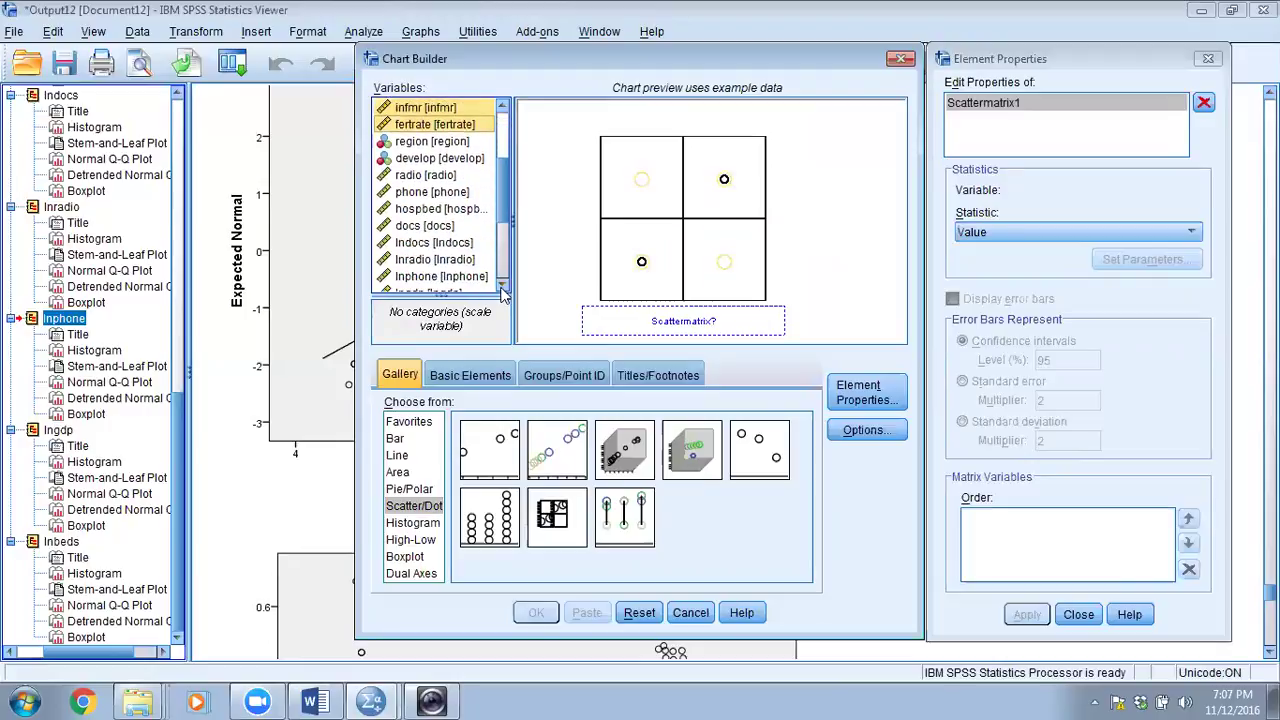
left_click(433, 243, "ctrl")
left_click(435, 259, "ctrl")
left_click(440, 276, "ctrl")
scroll(500, 290, "down", 1)
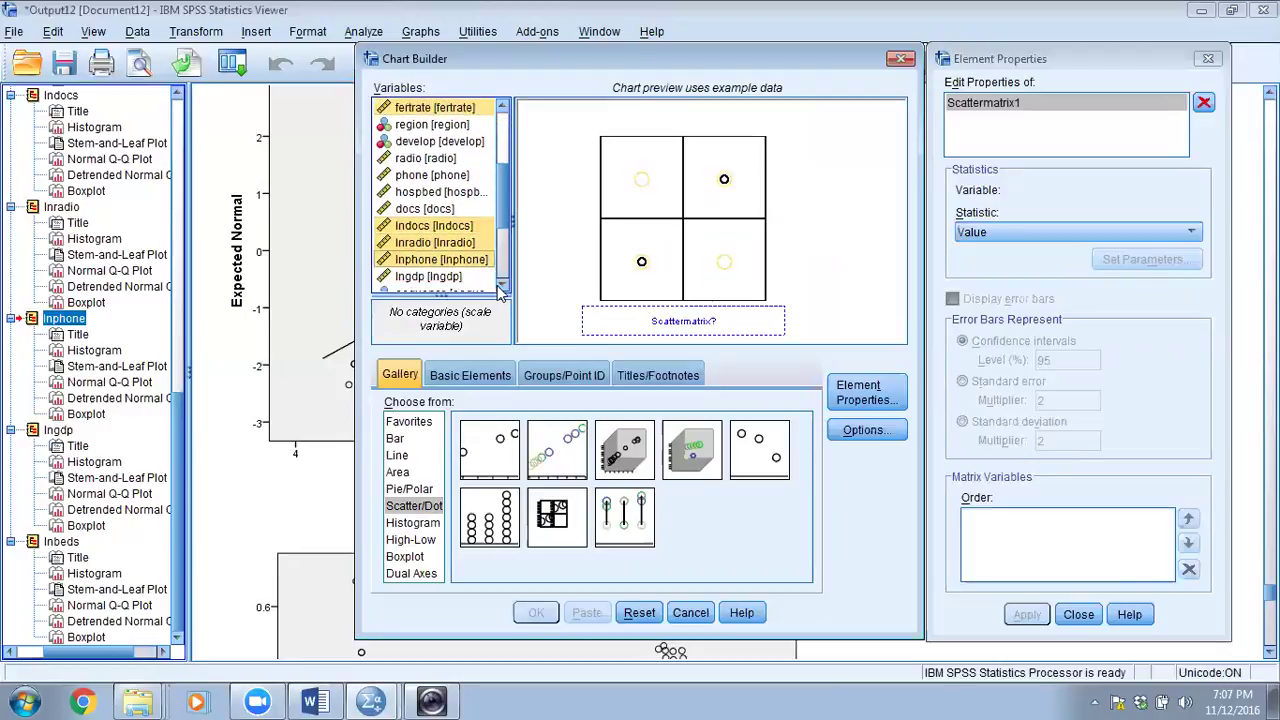
scroll(503, 290, "down", 1)
left_click(440, 226, "ctrl")
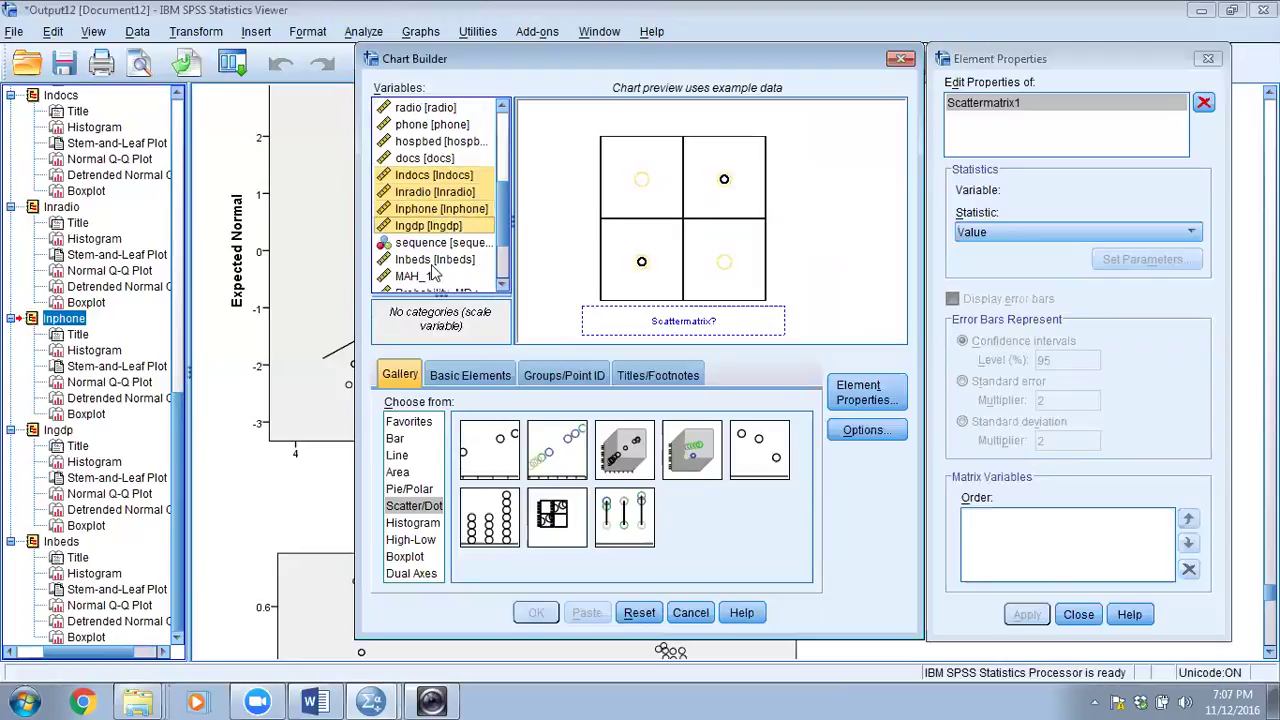
left_click(433, 261, "ctrl")
left_click_drag(470, 224, 620, 318)
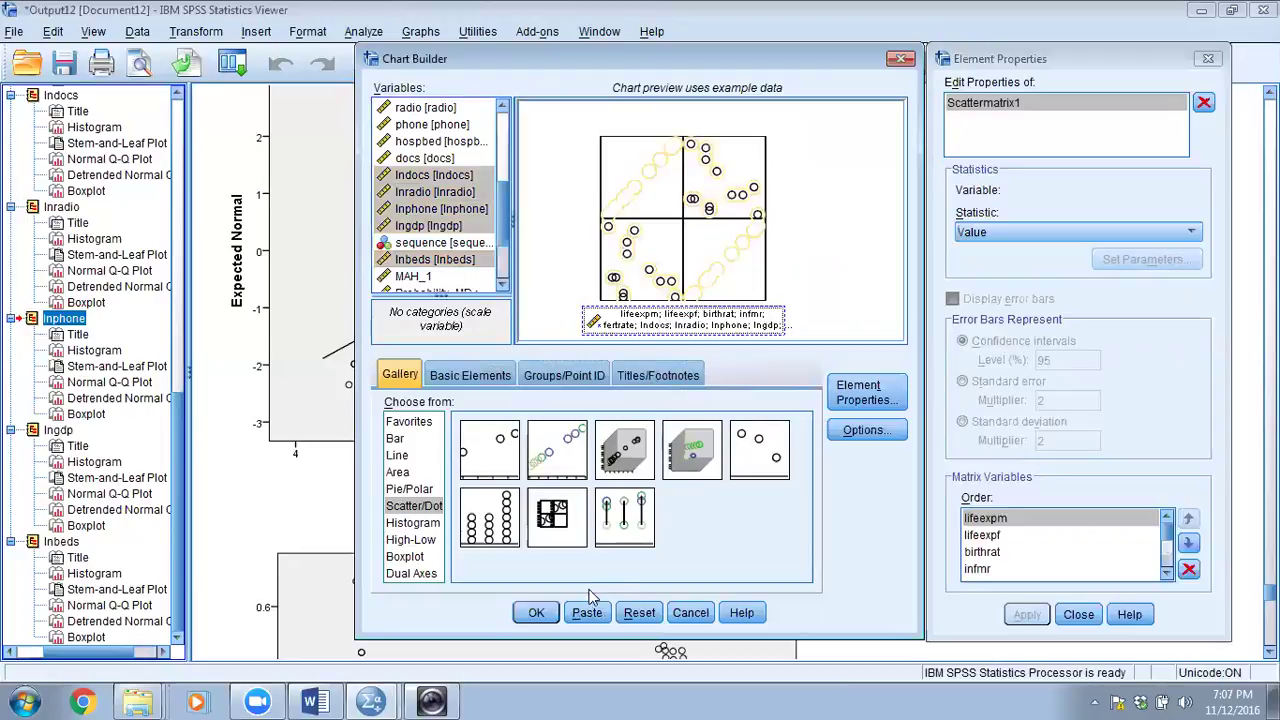
left_click(538, 613)
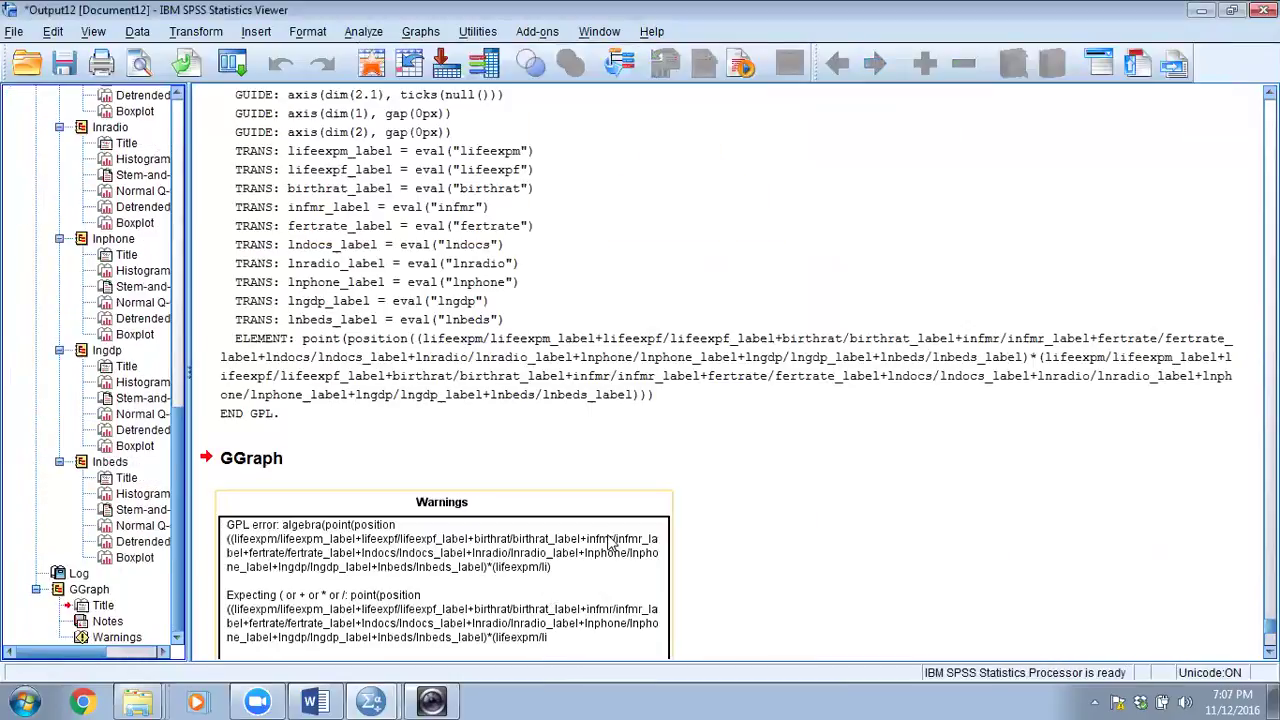
- Review the GGraph warnings and syntax log, and close the output document without saving its contents
scroll(400, 410, "down", 3)
scroll(400, 410, "up", 6)
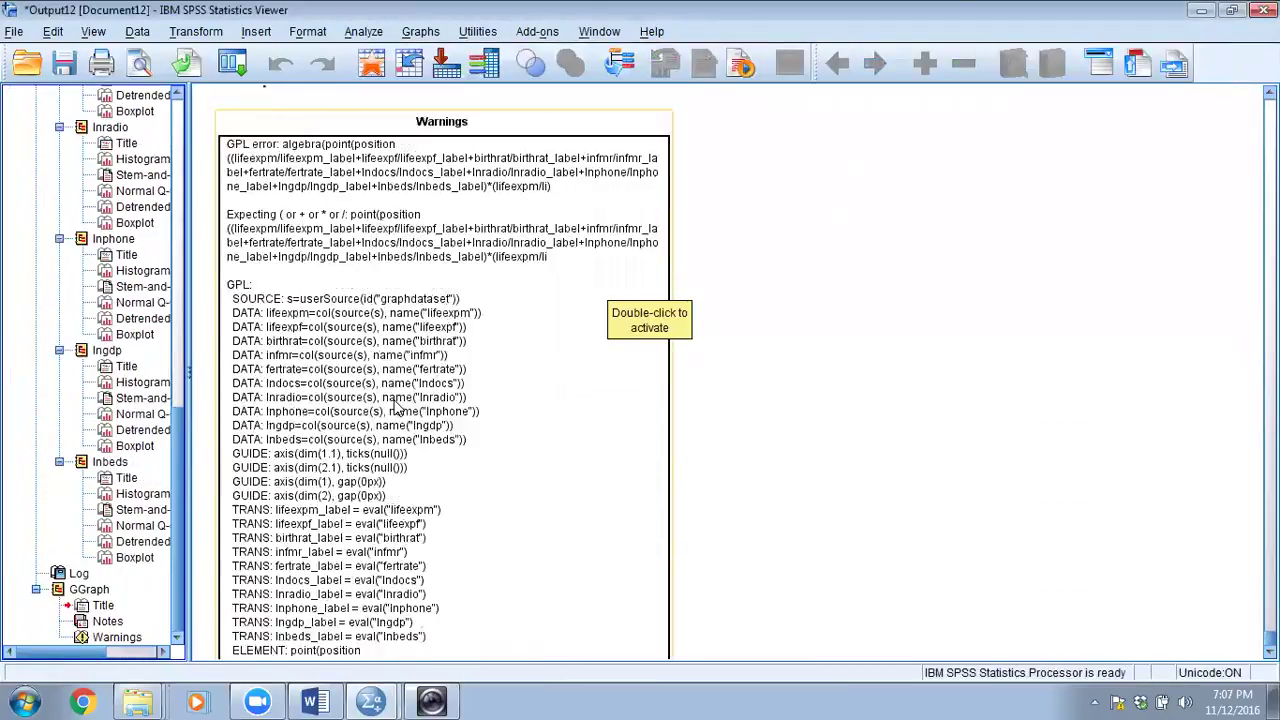
scroll(680, 316, "down", 3)
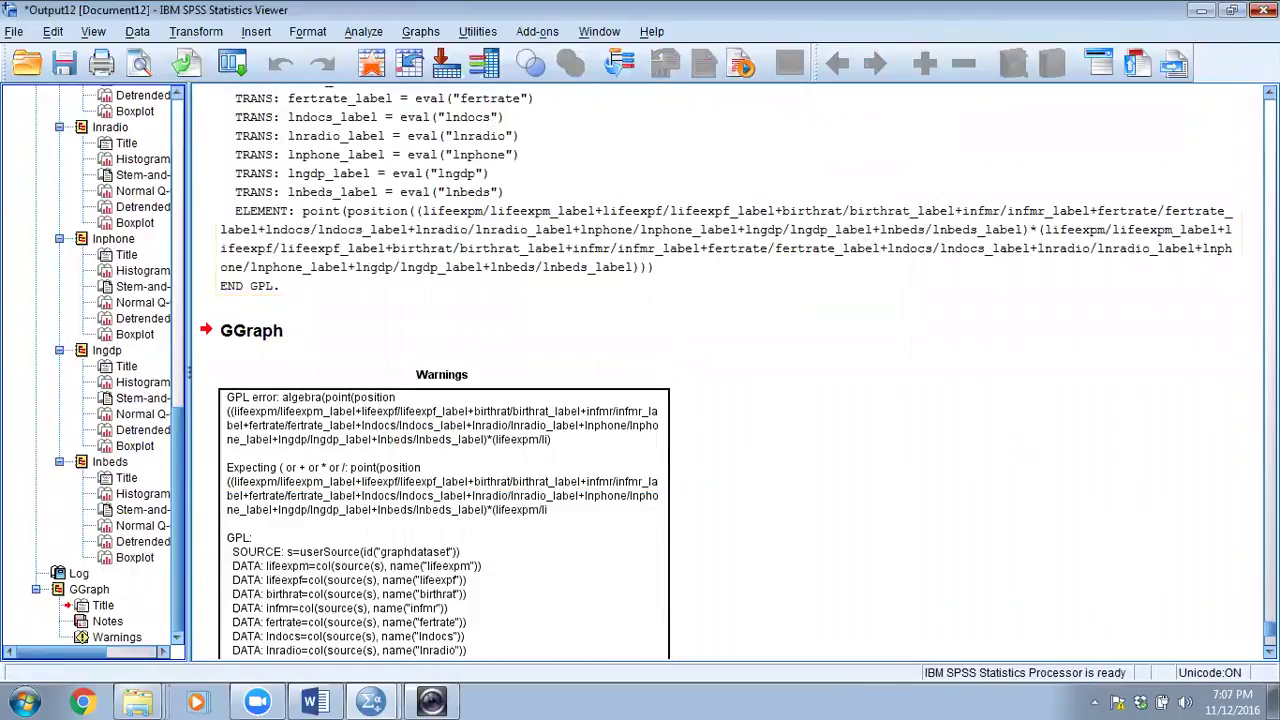
key("alt+F4")
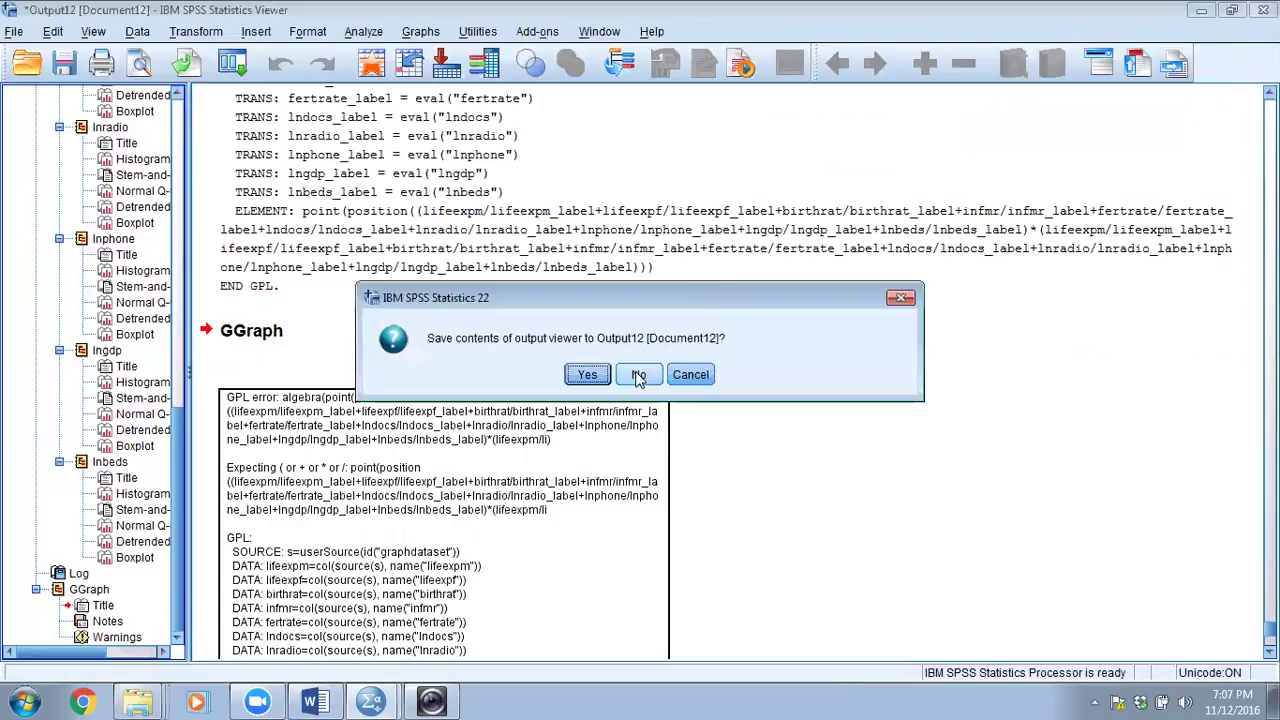
left_click(645, 376)
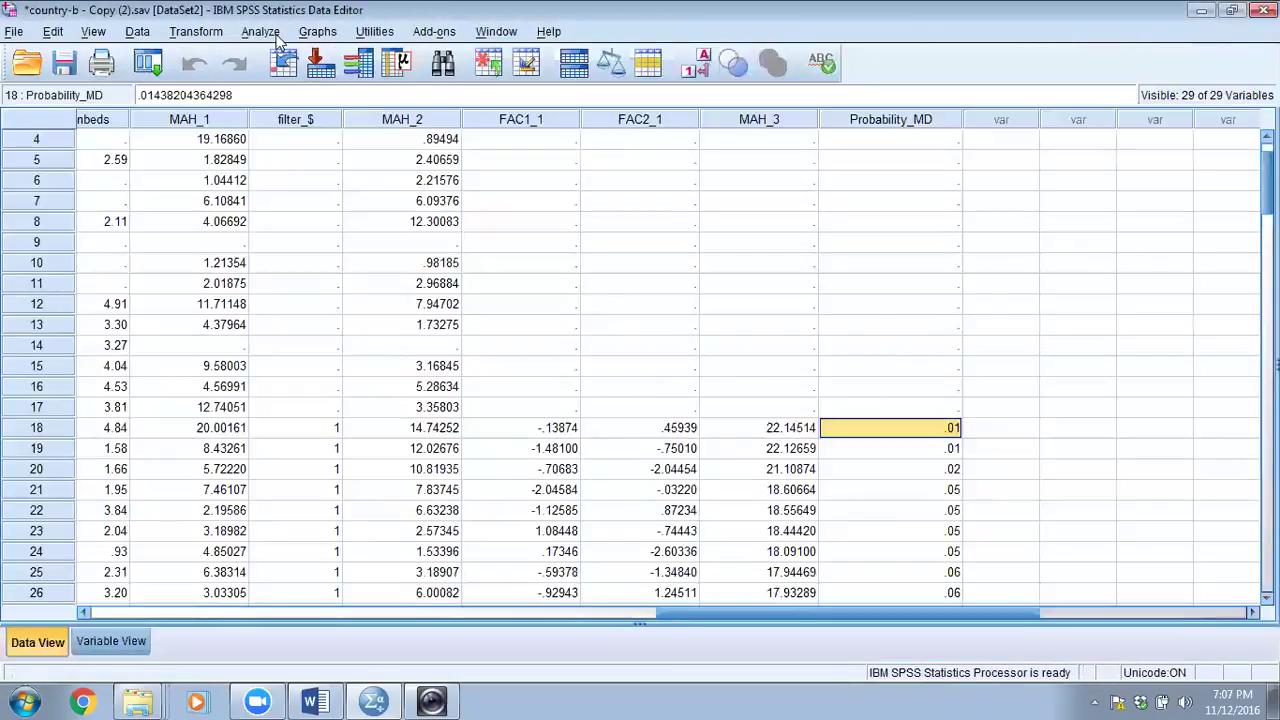
- Start defining a matrix scatterplot with the legacy Scatter/Dot command from the data file
left_click(317, 31)
mouse_move(352, 152)
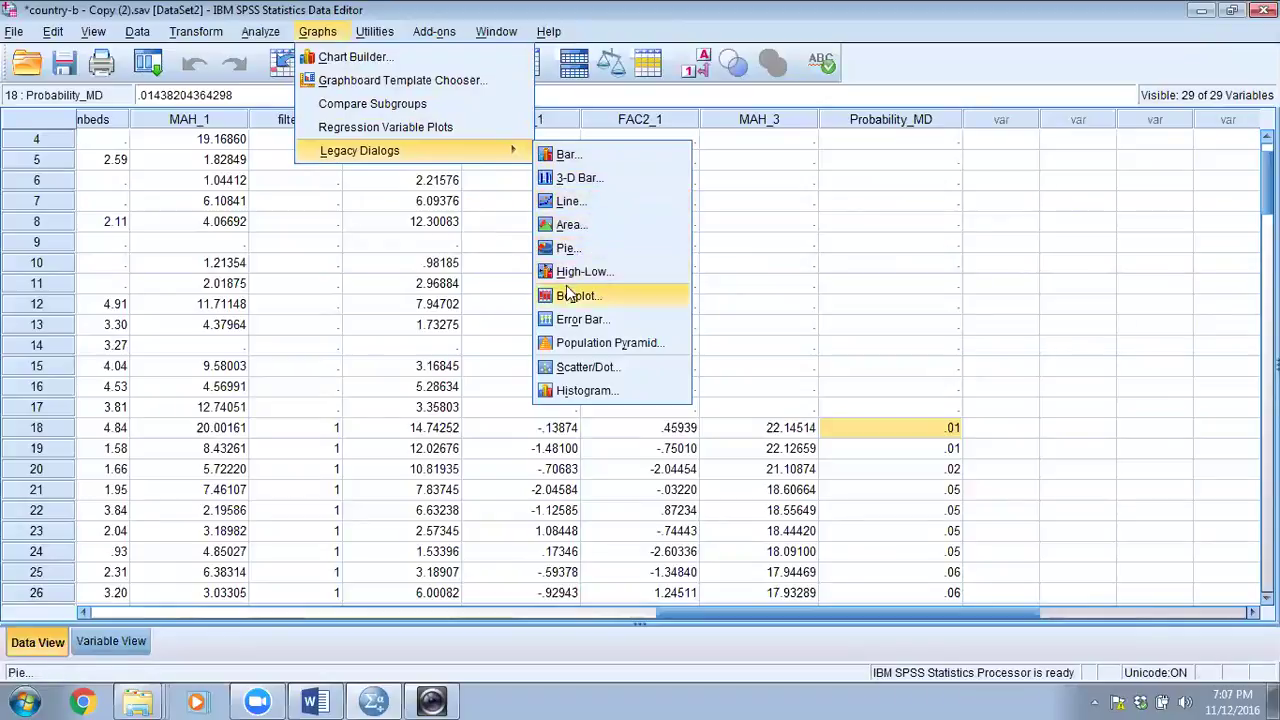
left_click(586, 368)
left_click(620, 314)
left_click(587, 405)
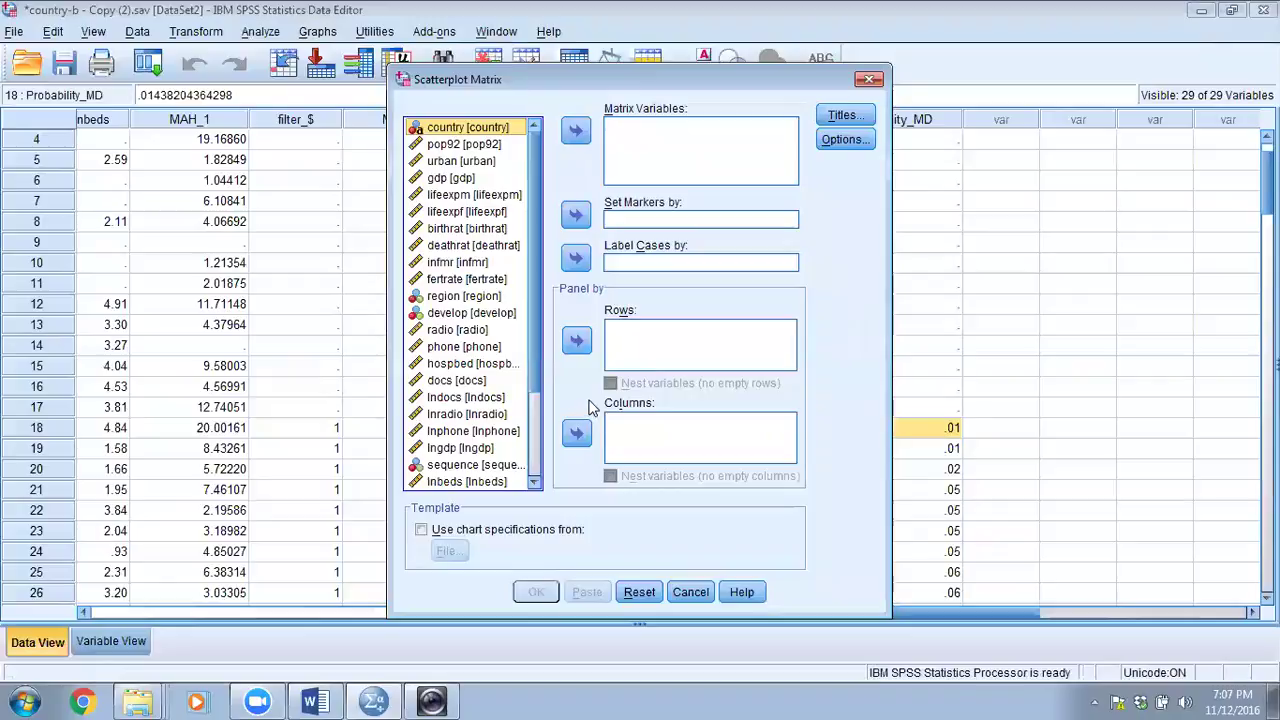
- Set lifeexpm, lifeexpf, birthrat, infmr, fertrate, lndocs, lnradio, lnphone, lngdp and lnbeds as the matrix variables and generate the scatterplot matrix
left_click(462, 196)
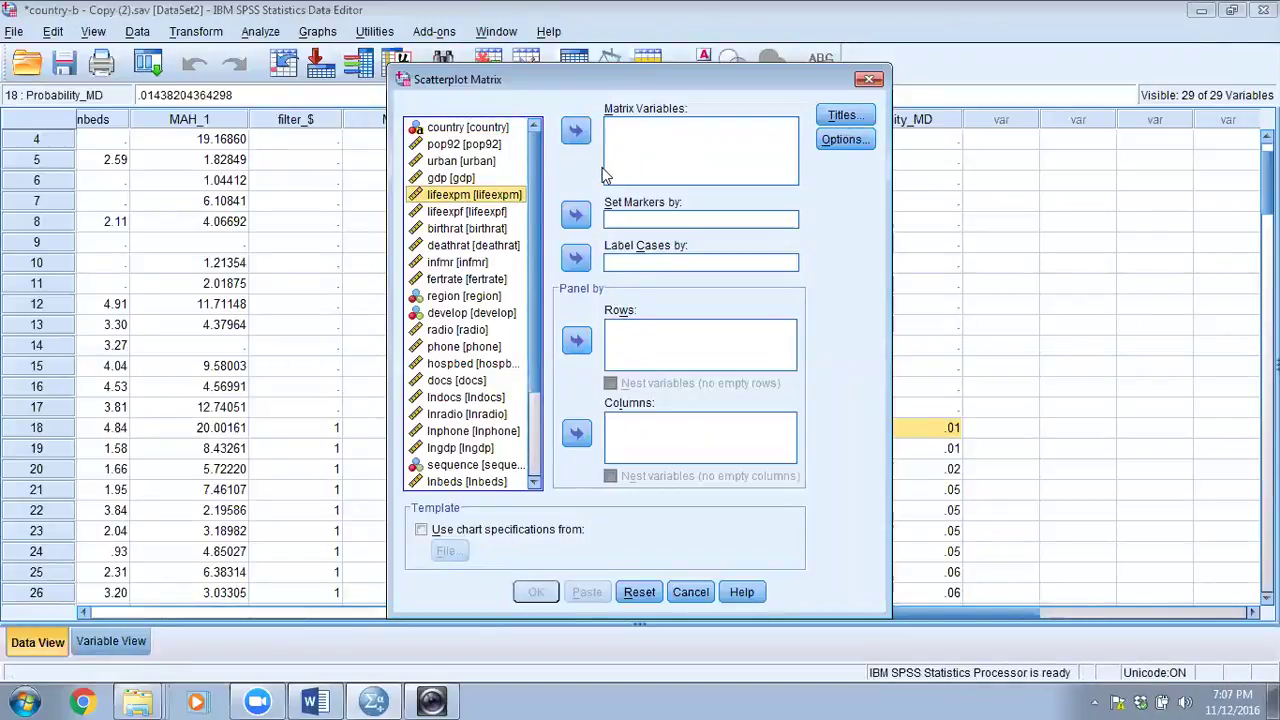
left_click(468, 213, "ctrl")
left_click(470, 230, "ctrl")
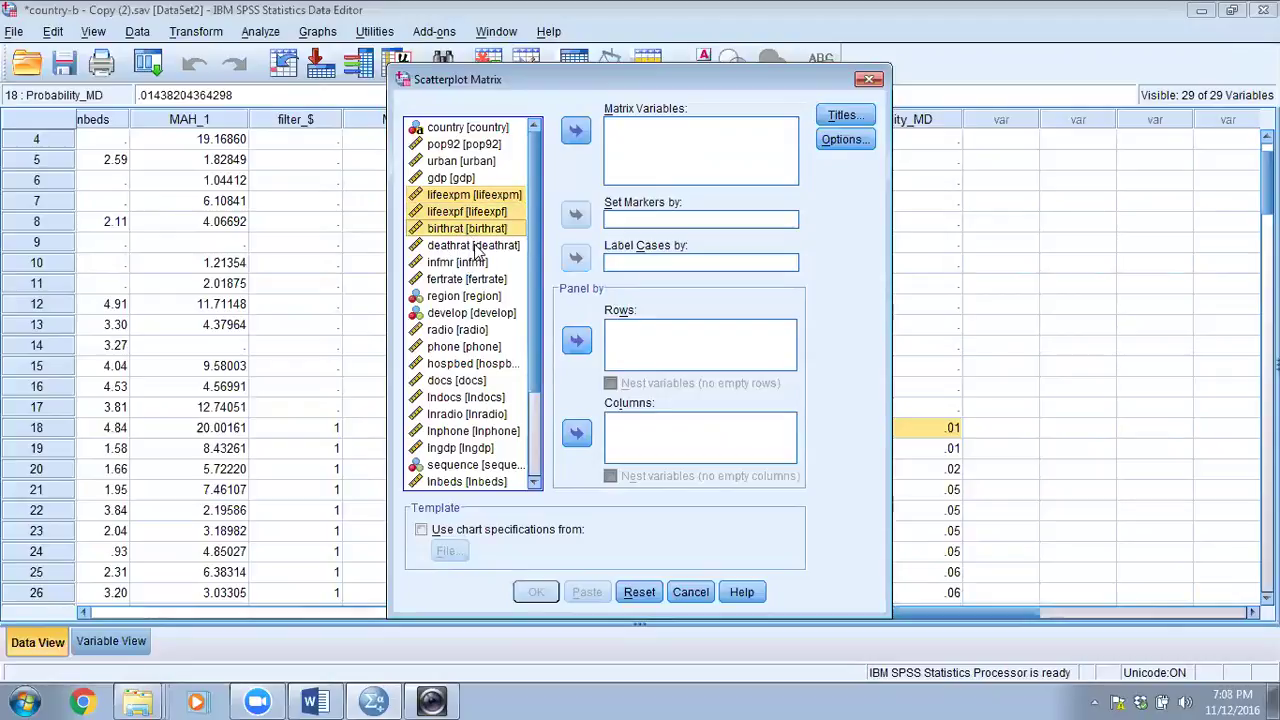
left_click(476, 246, "ctrl")
left_click(474, 262, "ctrl")
left_click(476, 247, "ctrl")
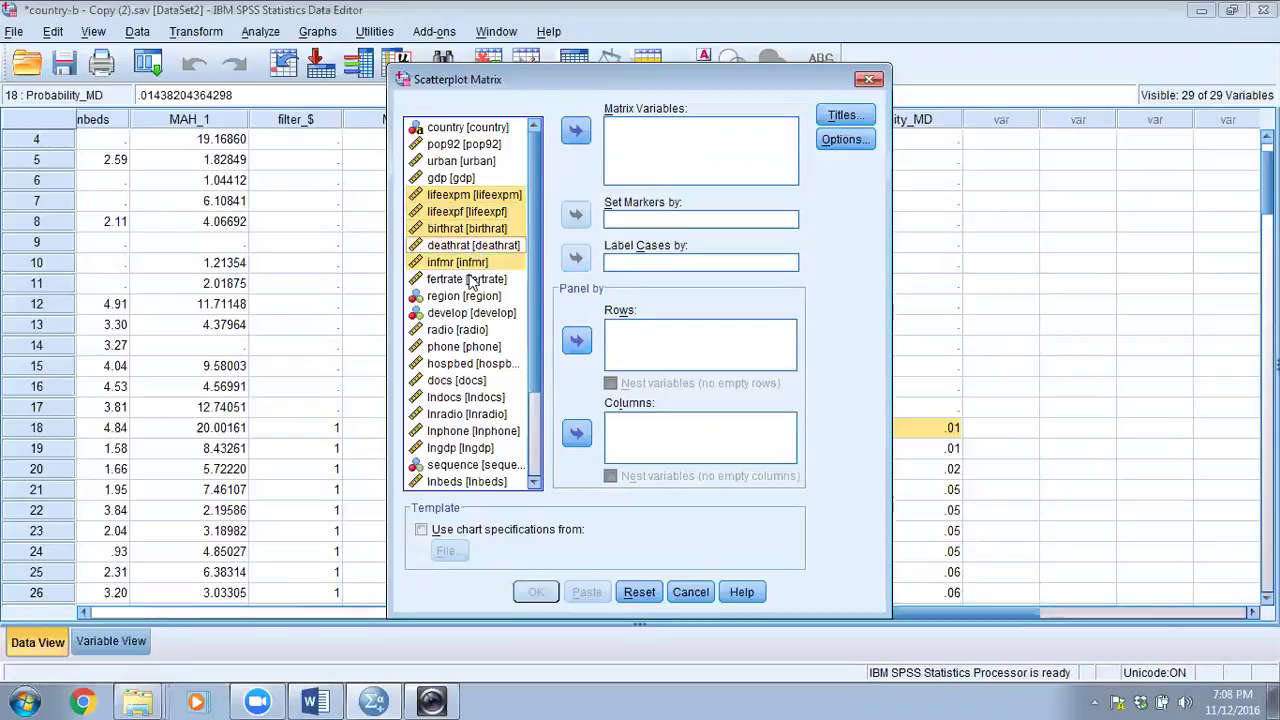
left_click(470, 280, "ctrl")
left_click_drag(534, 328, 534, 408)
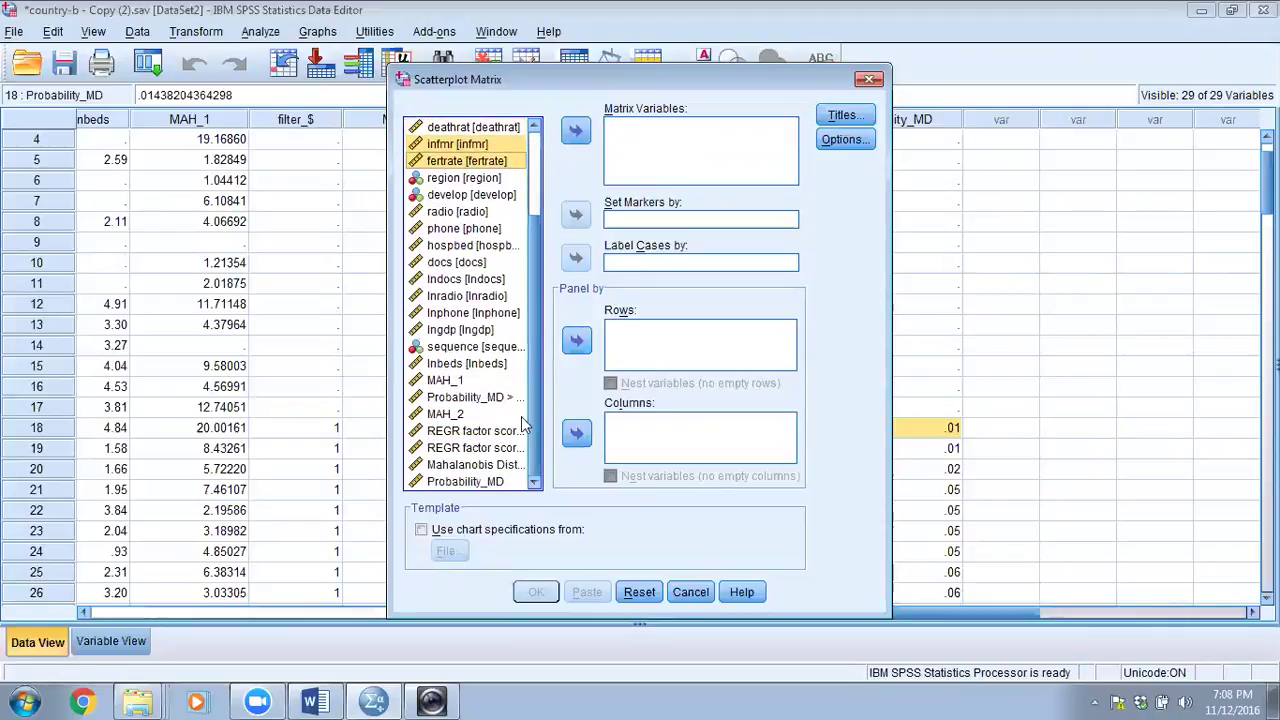
left_click(445, 279, "ctrl")
left_click(445, 296, "ctrl")
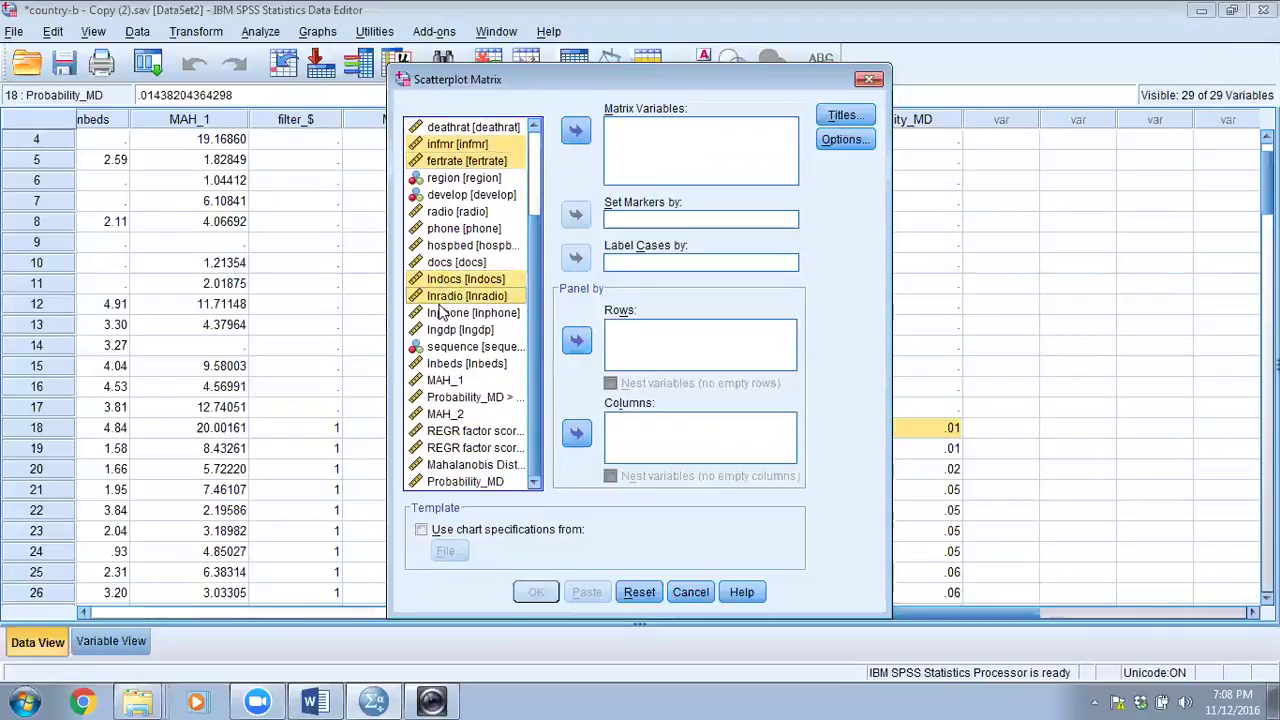
left_click(445, 313, "ctrl")
left_click(443, 332, "ctrl")
left_click(441, 364, "ctrl")
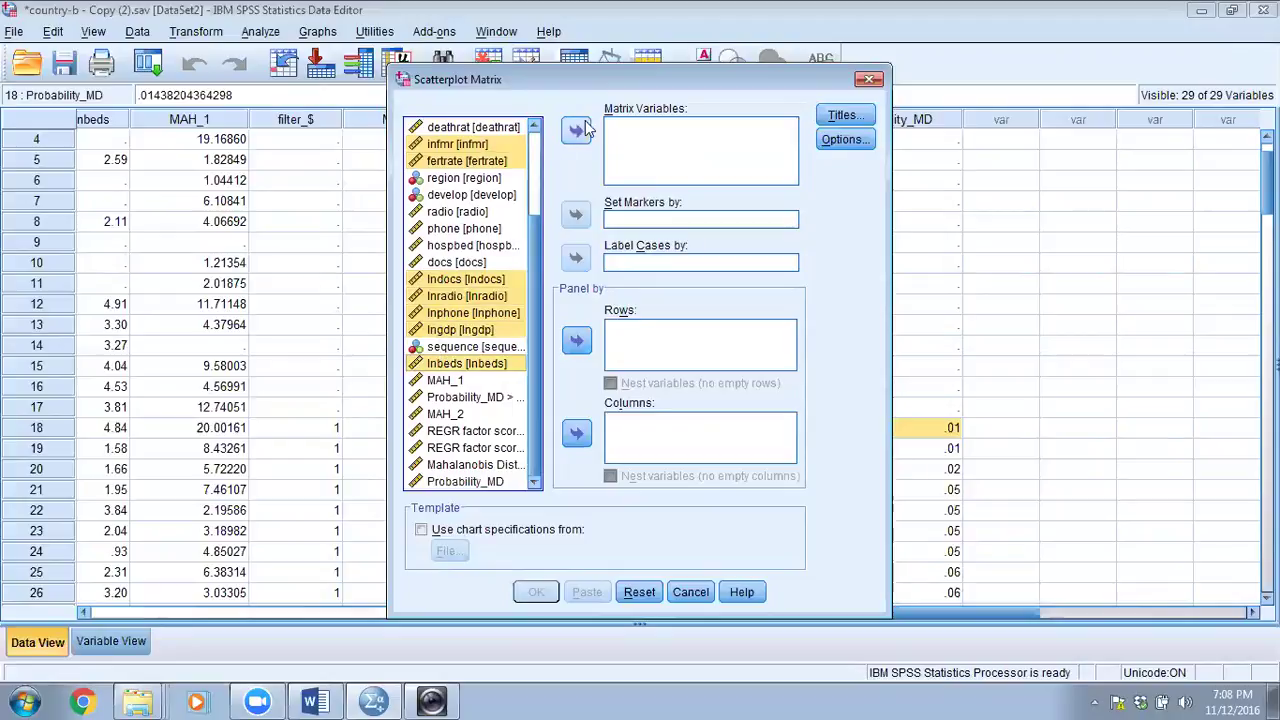
left_click(585, 123)
left_click(536, 591)
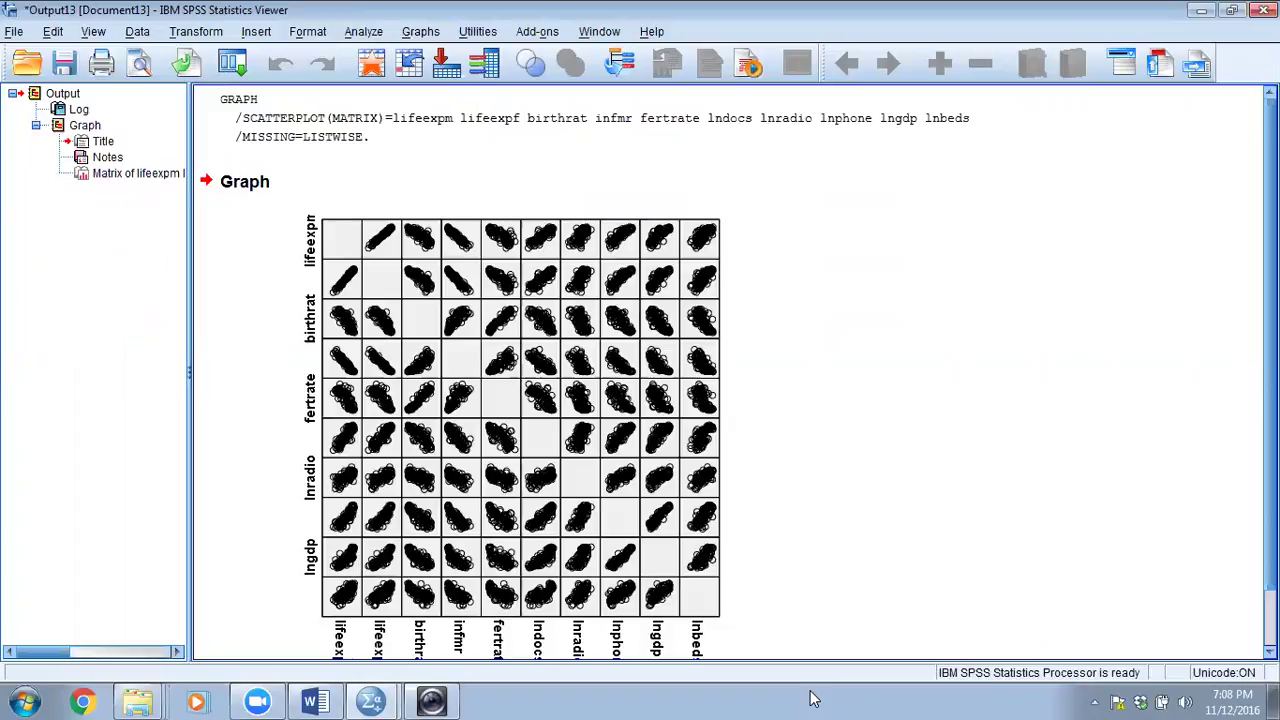
- Examine the scatterplot matrix for the linearity of the relationships between the ten variables
left_click(420, 366)
scroll(437, 390, "down", 1)
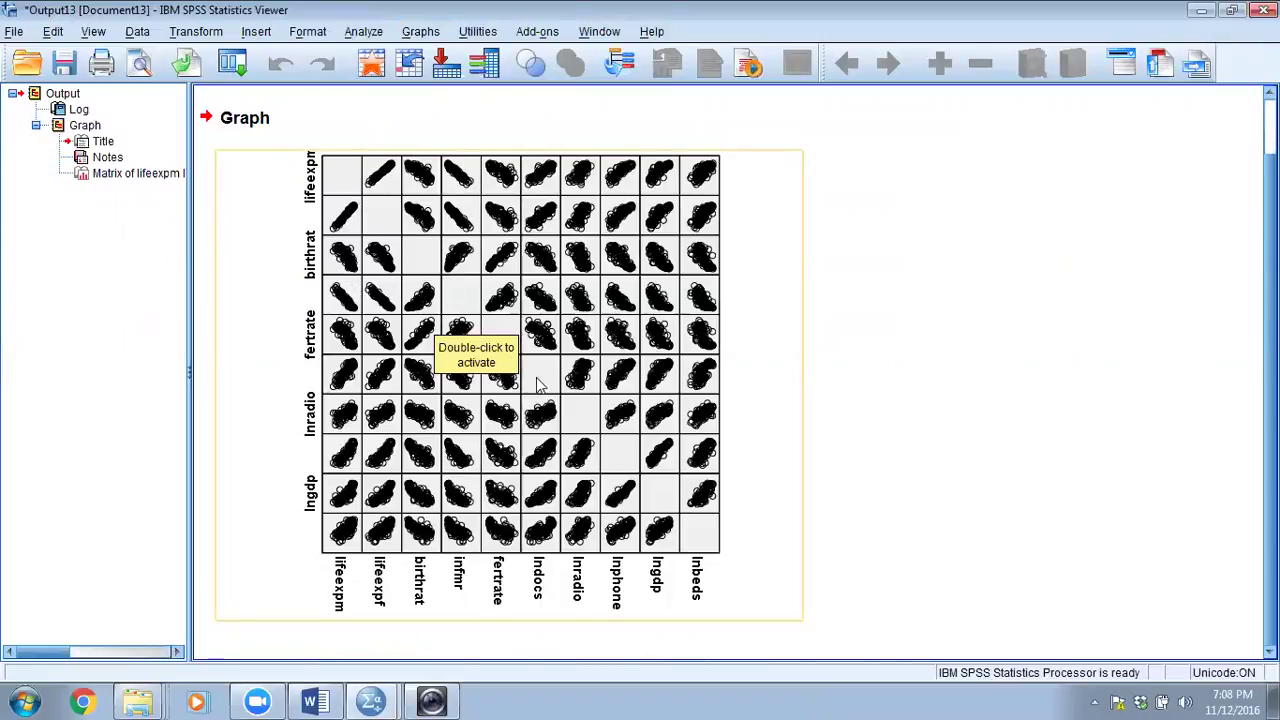
left_click(429, 421)
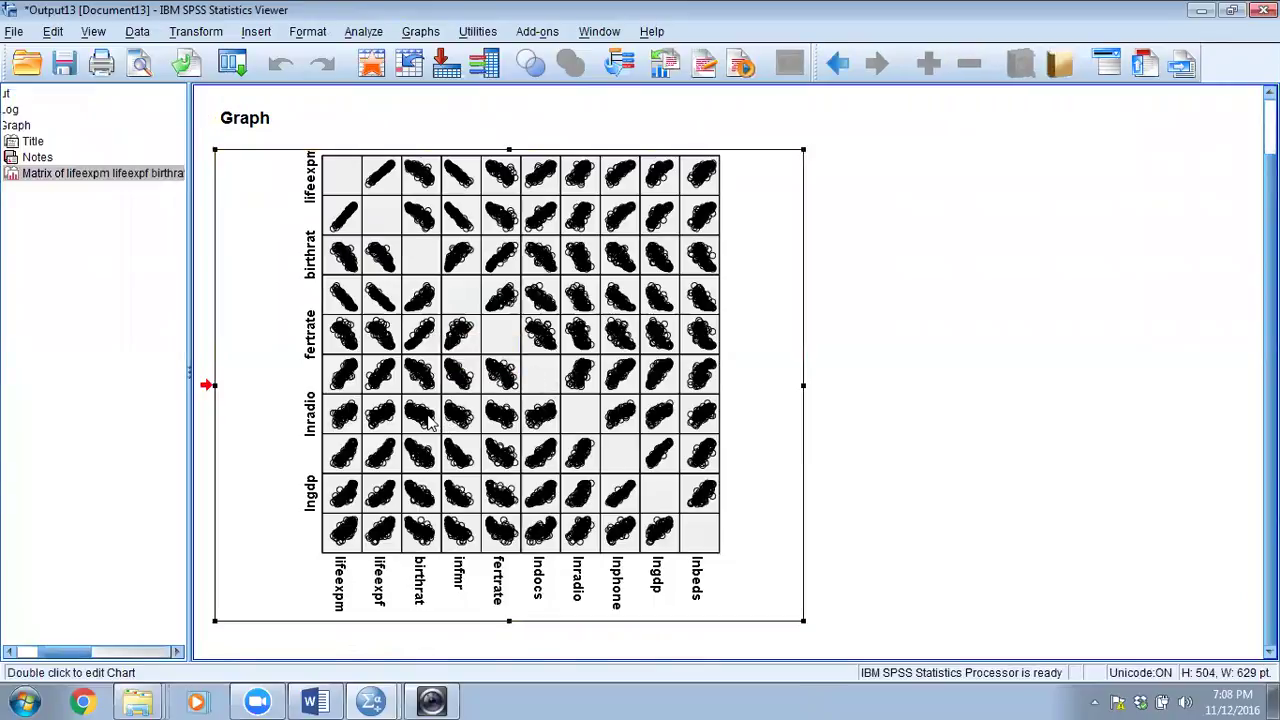
- Open the scatterplot matrix for editing and set the chart height to 700 points, maintaining the aspect ratio
double_click(429, 421)
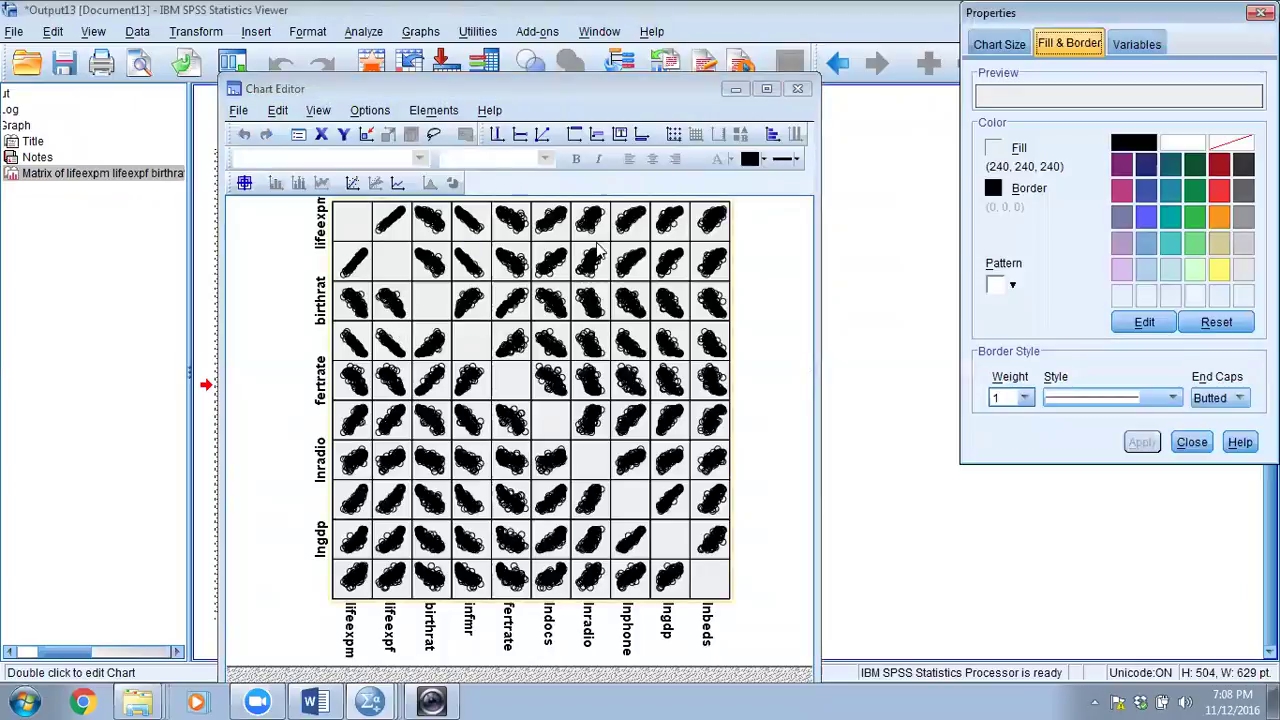
left_click_drag(1171, 21, 1130, 98)
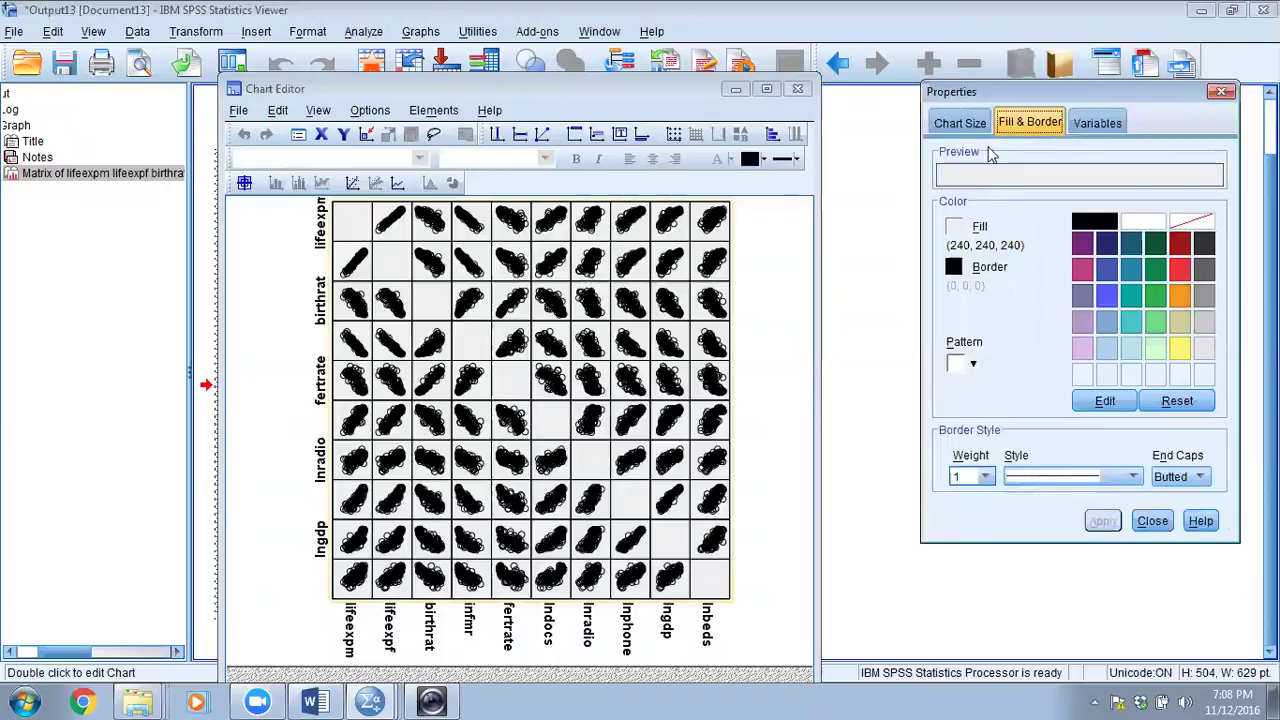
left_click(960, 122)
double_click(1030, 174)
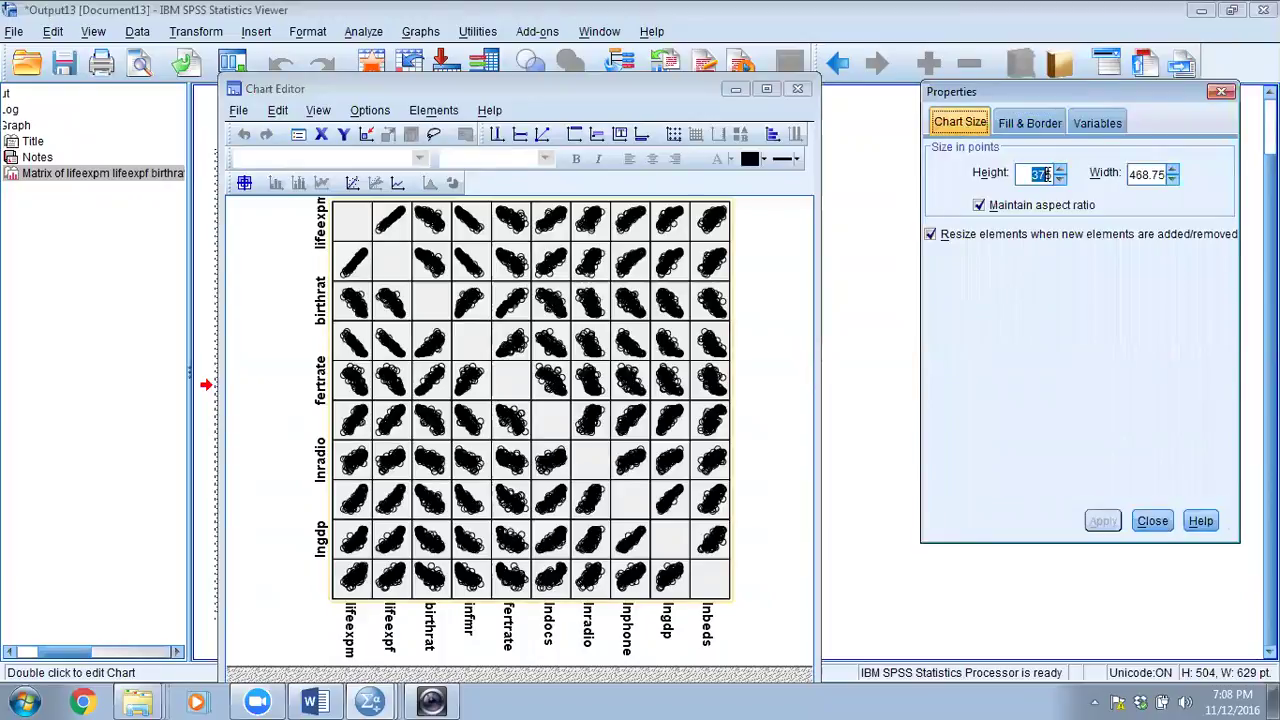
type("700")
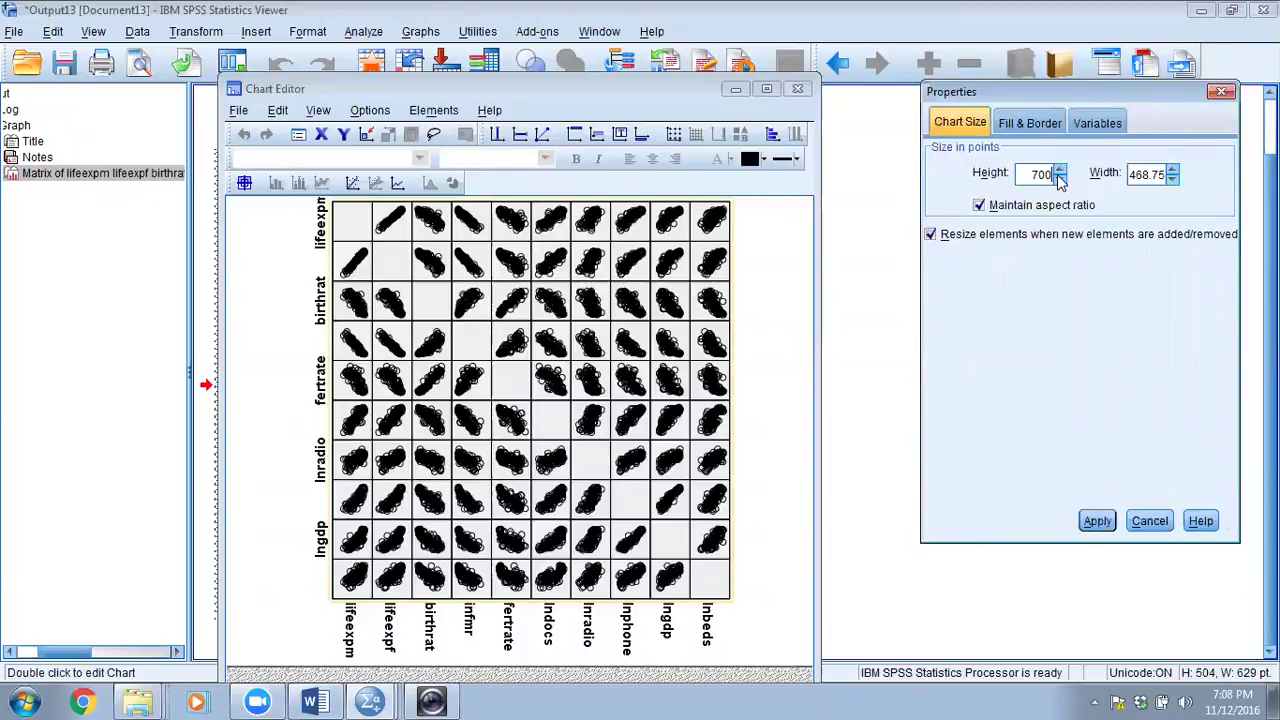
left_click(1097, 521)
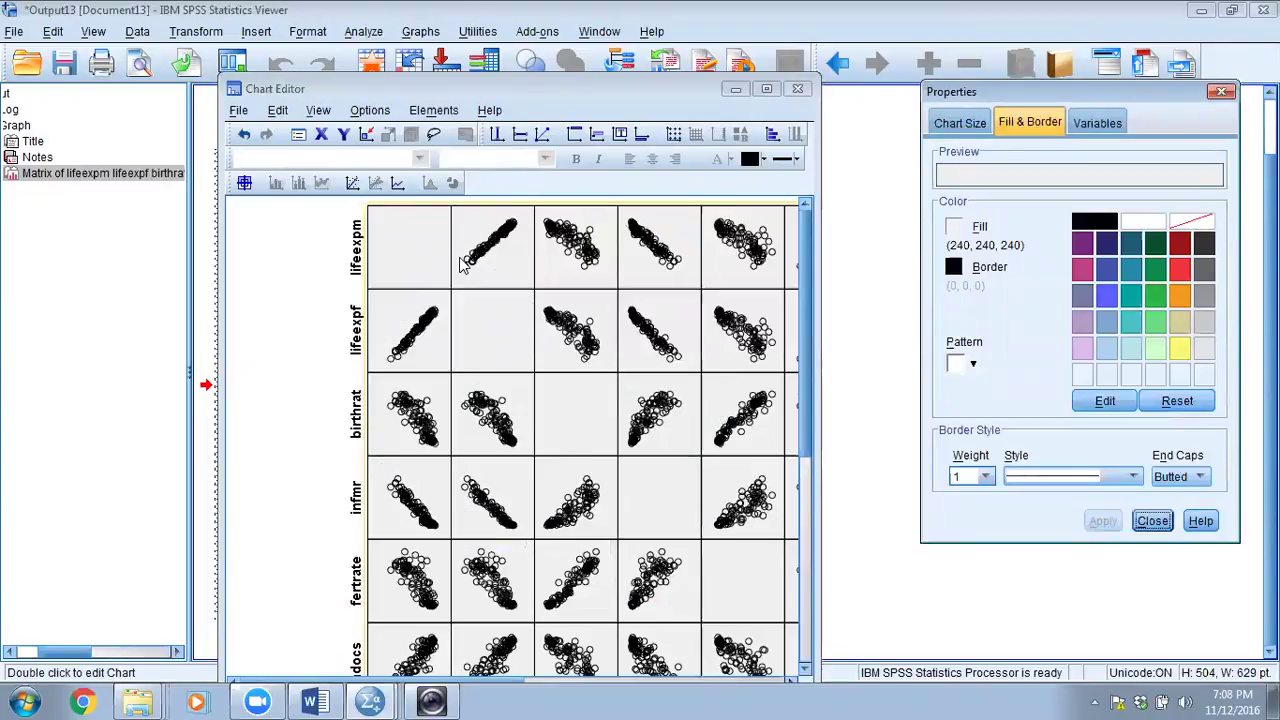
- Add linear fit lines to the scatterplot matrix, show charts in its diagonal, and finish editing the chart
left_click(351, 186)
left_click(351, 186)
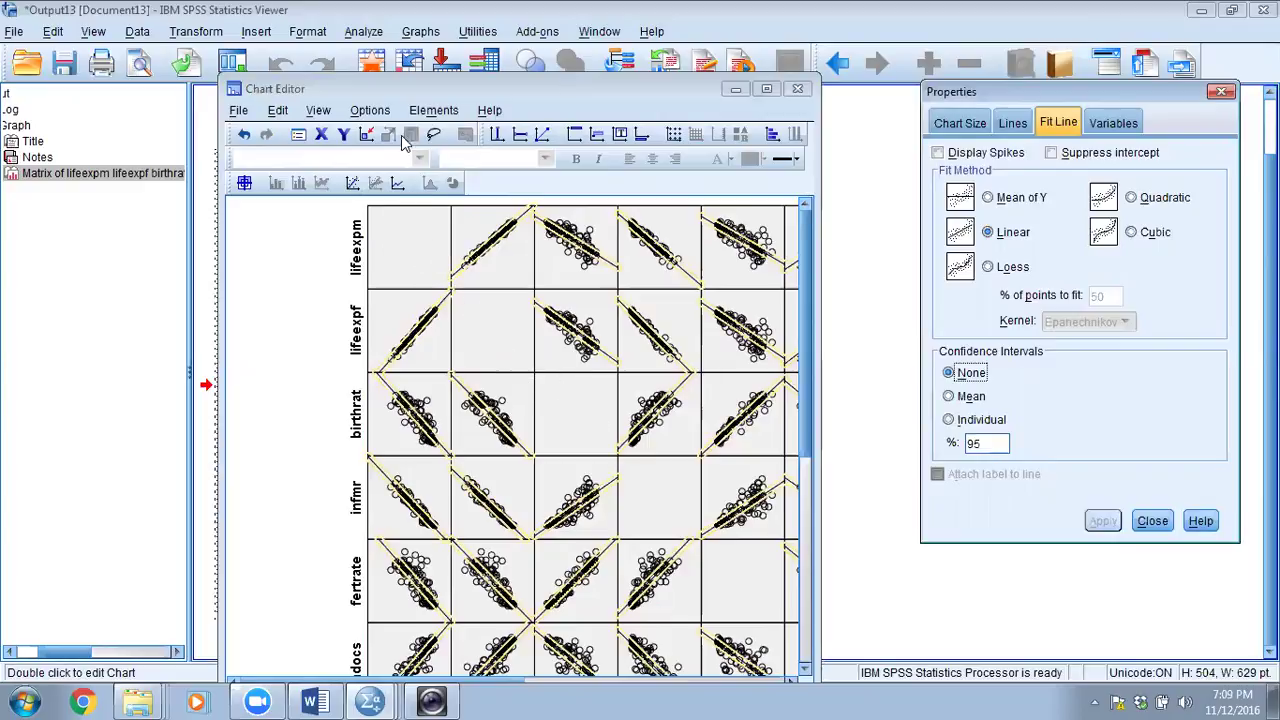
left_click(368, 115)
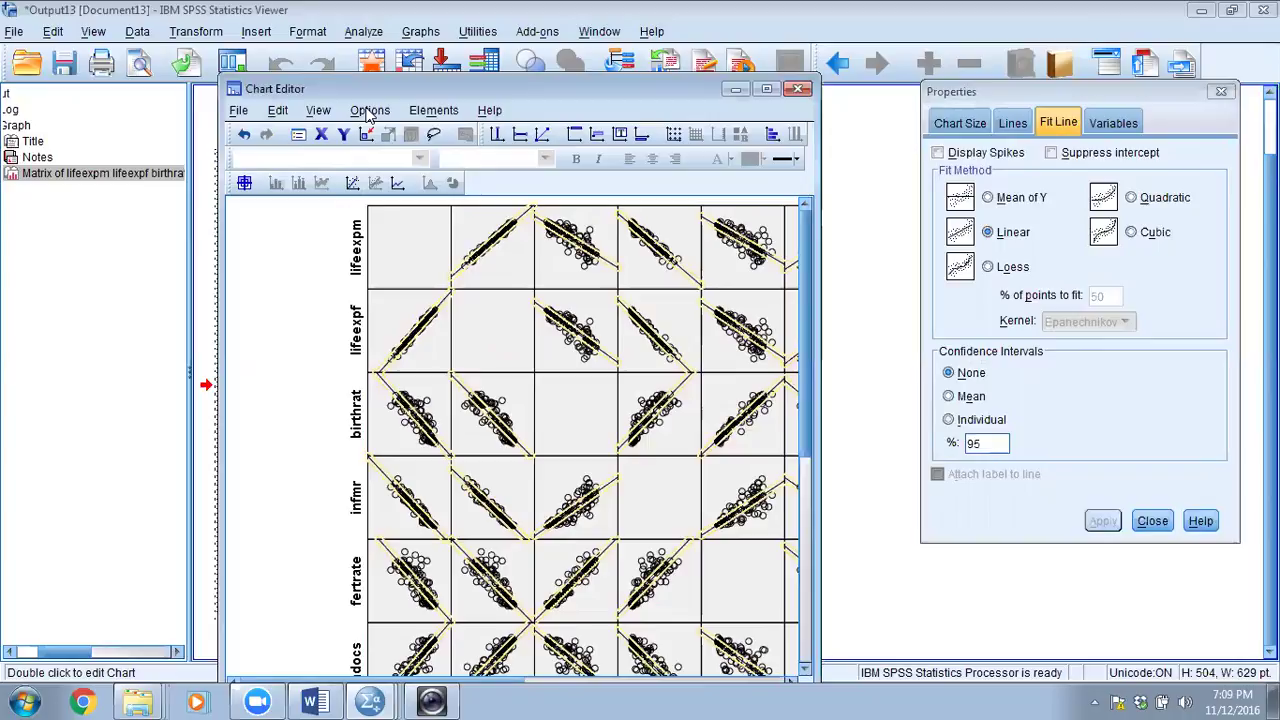
left_click(368, 112)
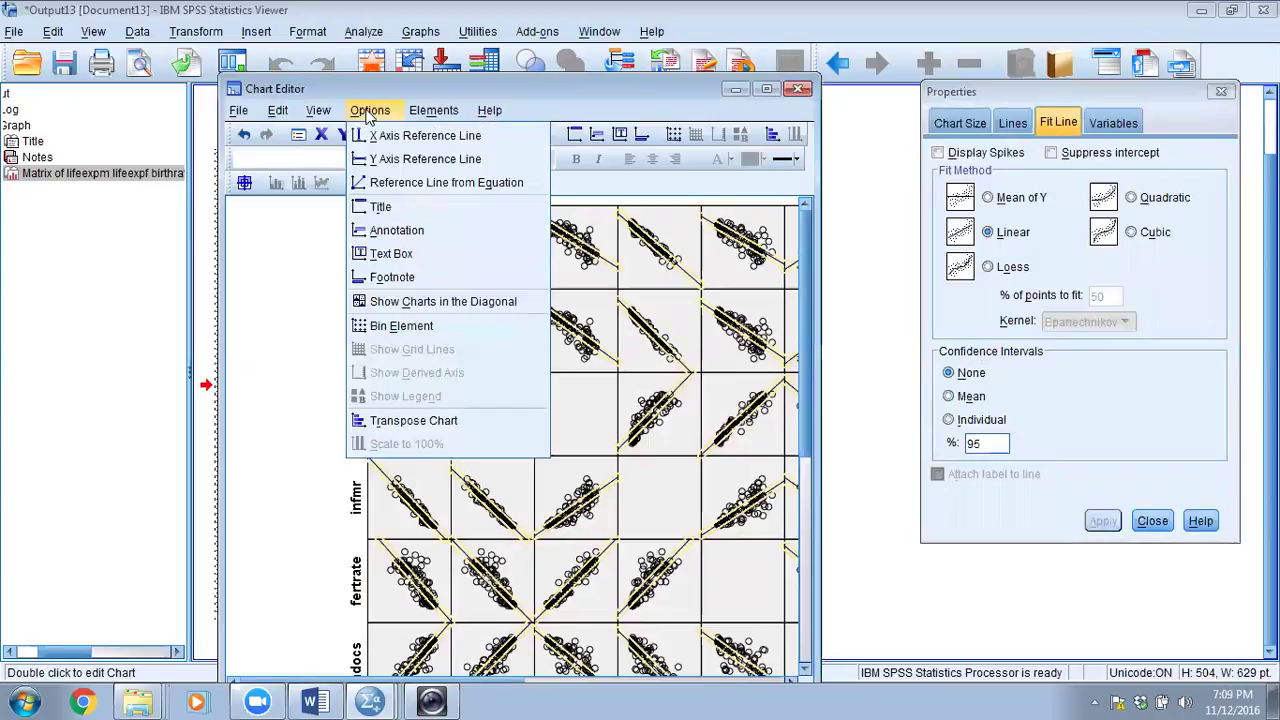
left_click(385, 302)
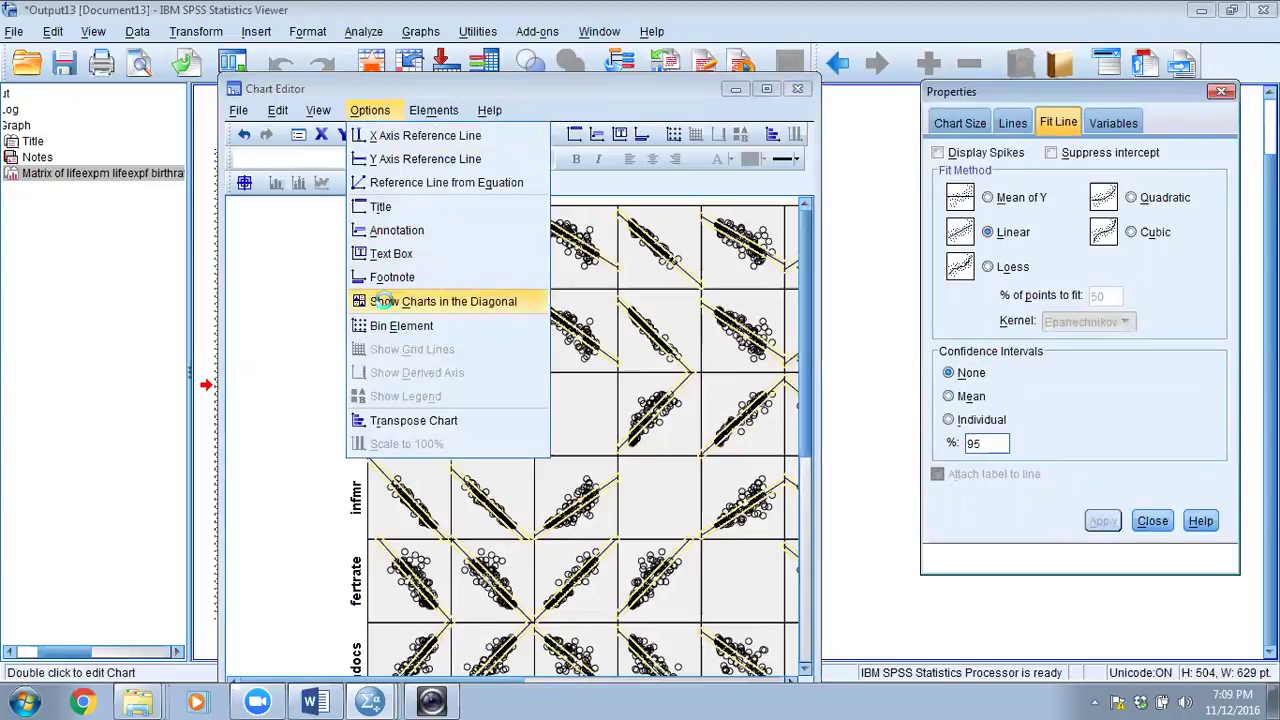
left_click(385, 302)
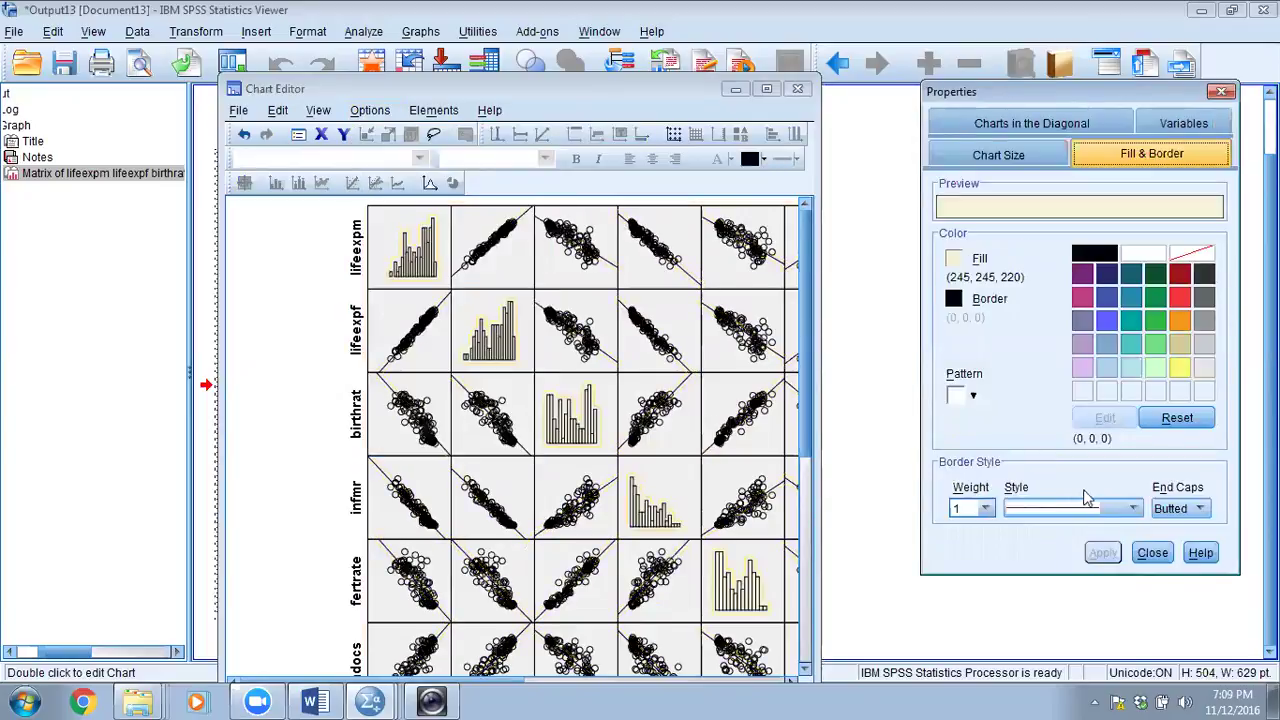
left_click(1152, 552)
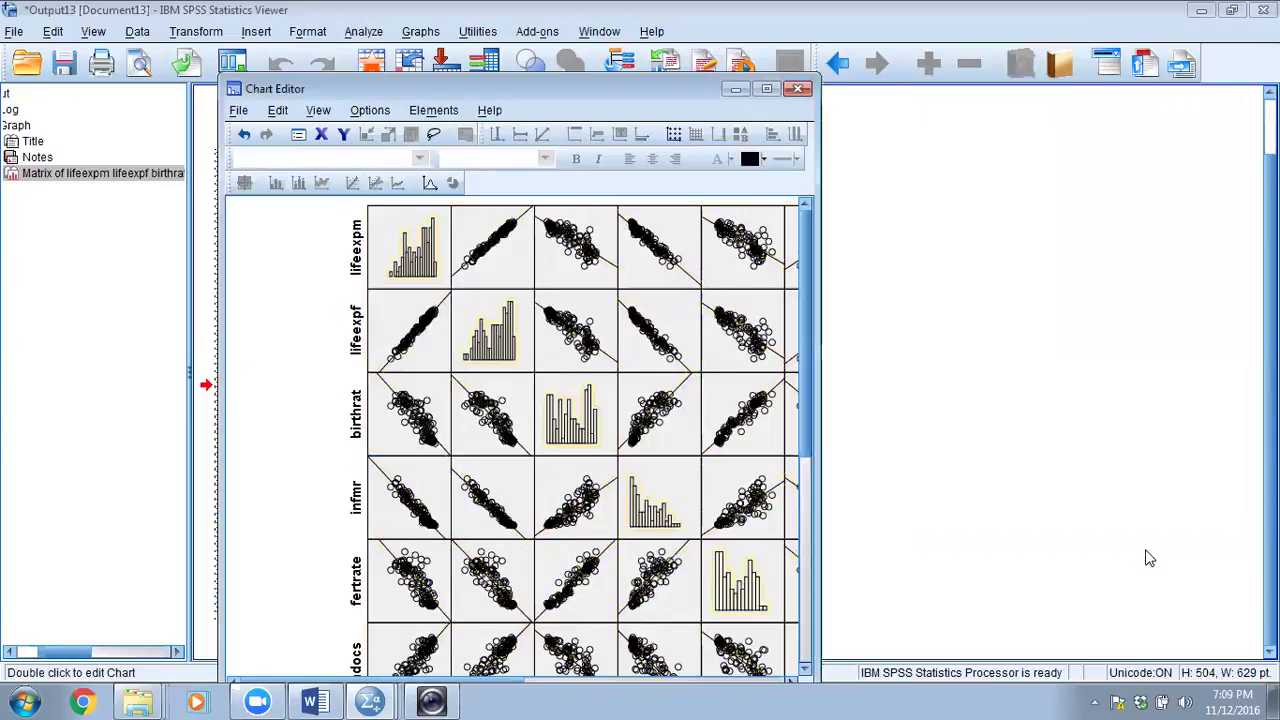
left_click(798, 90)
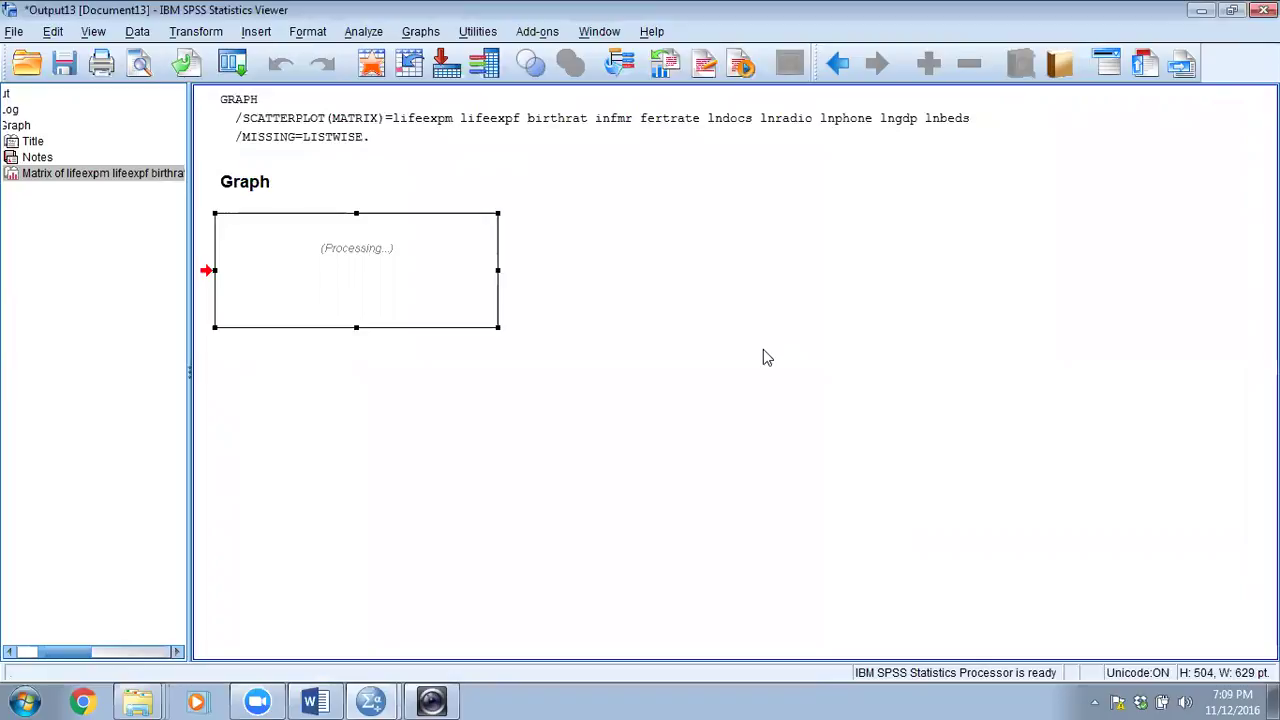
- Examine the enlarged scatterplot matrix with fit lines and histograms for linearity between all variable pairs from lifeexpm to lnbeds
scroll(832, 540, "down", 3)
scroll(829, 530, "up", 2)
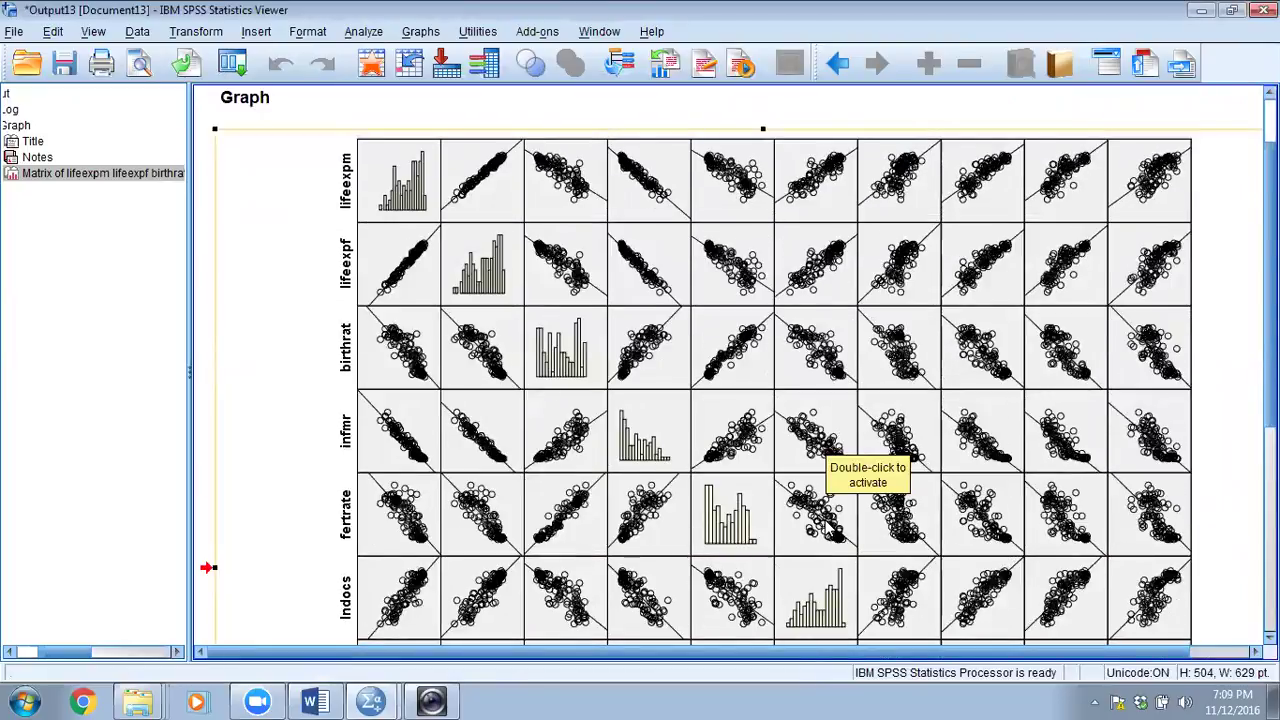
scroll(829, 530, "down", 2)
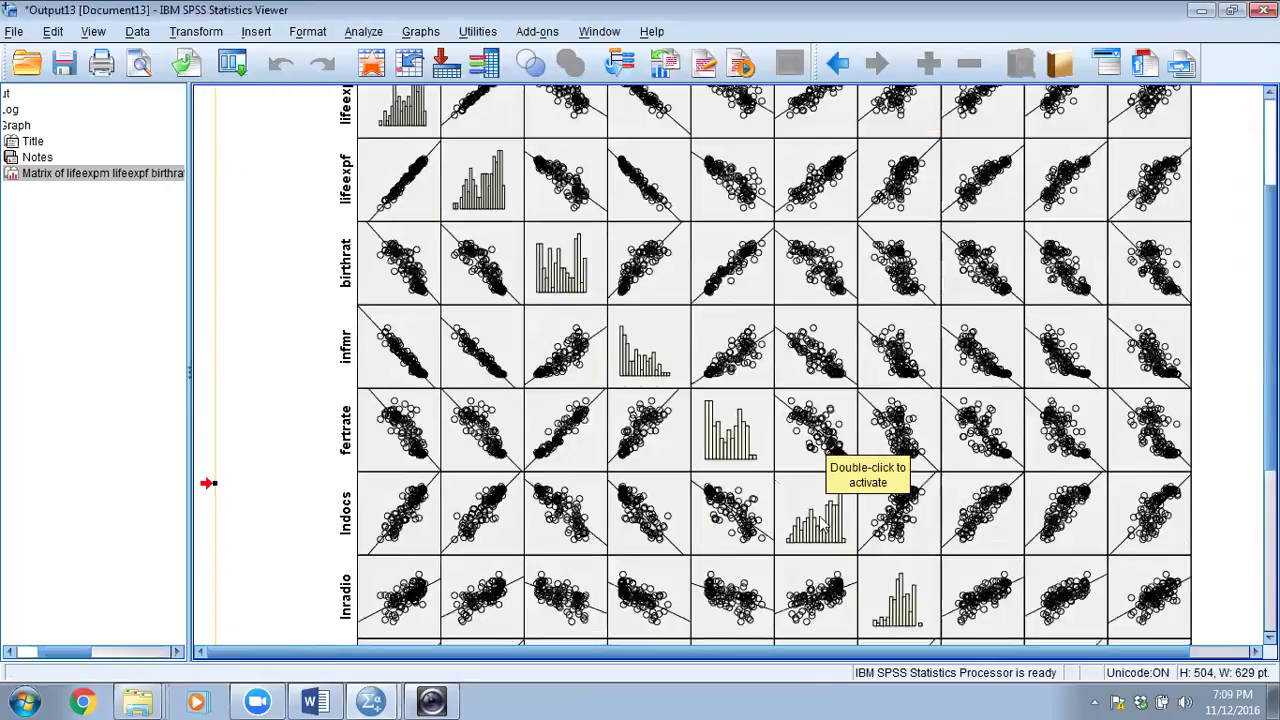
scroll(818, 521, "up", 2)
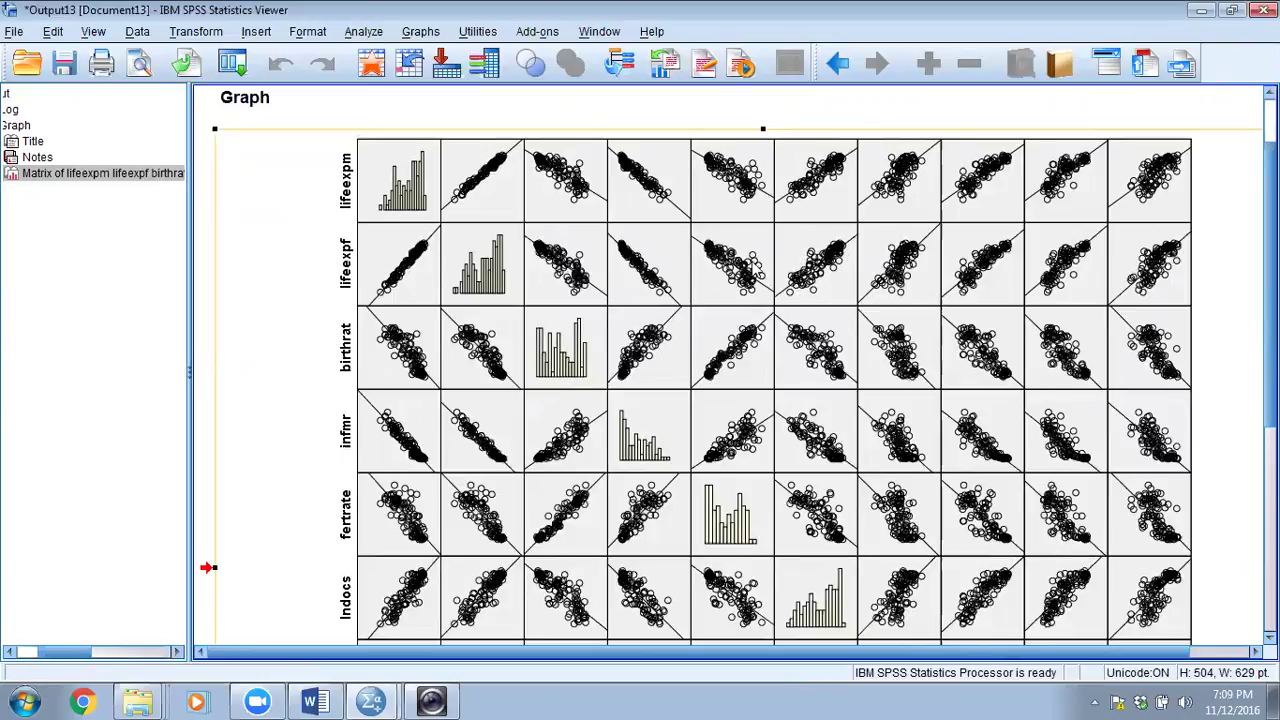
scroll(540, 483, "down", 1)
scroll(540, 483, "down", 4)
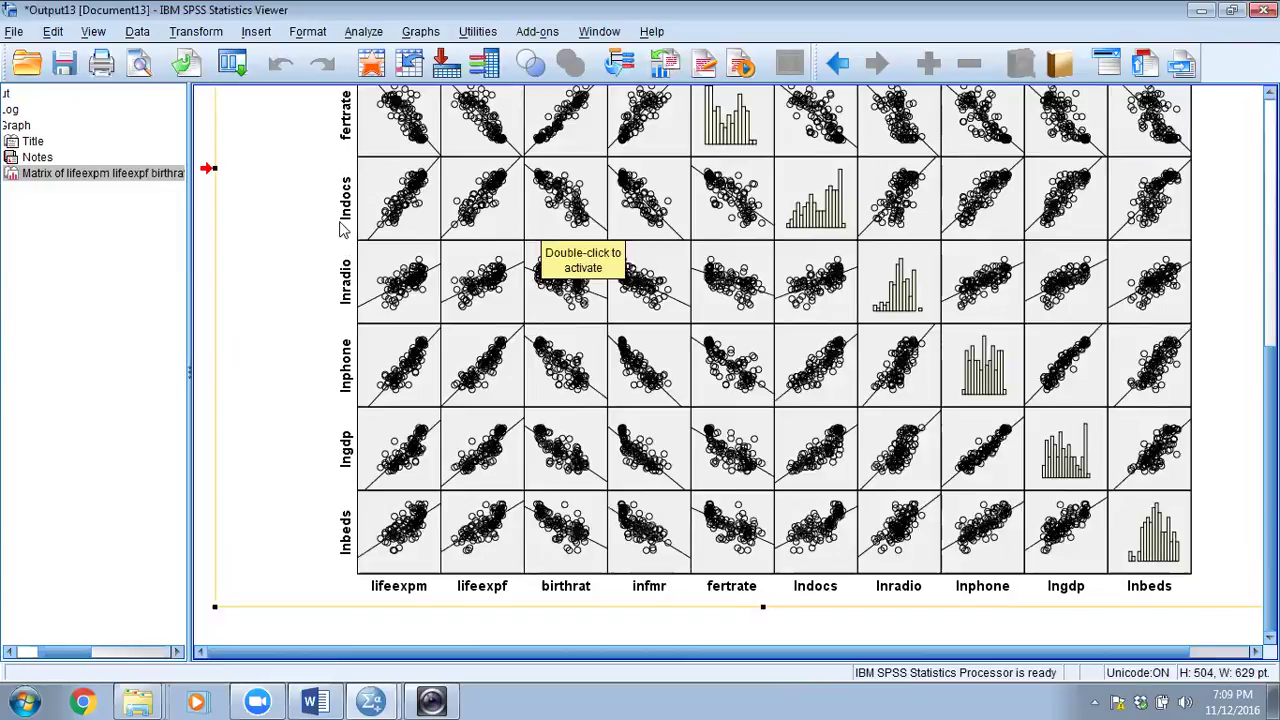
scroll(634, 462, "up", 4)
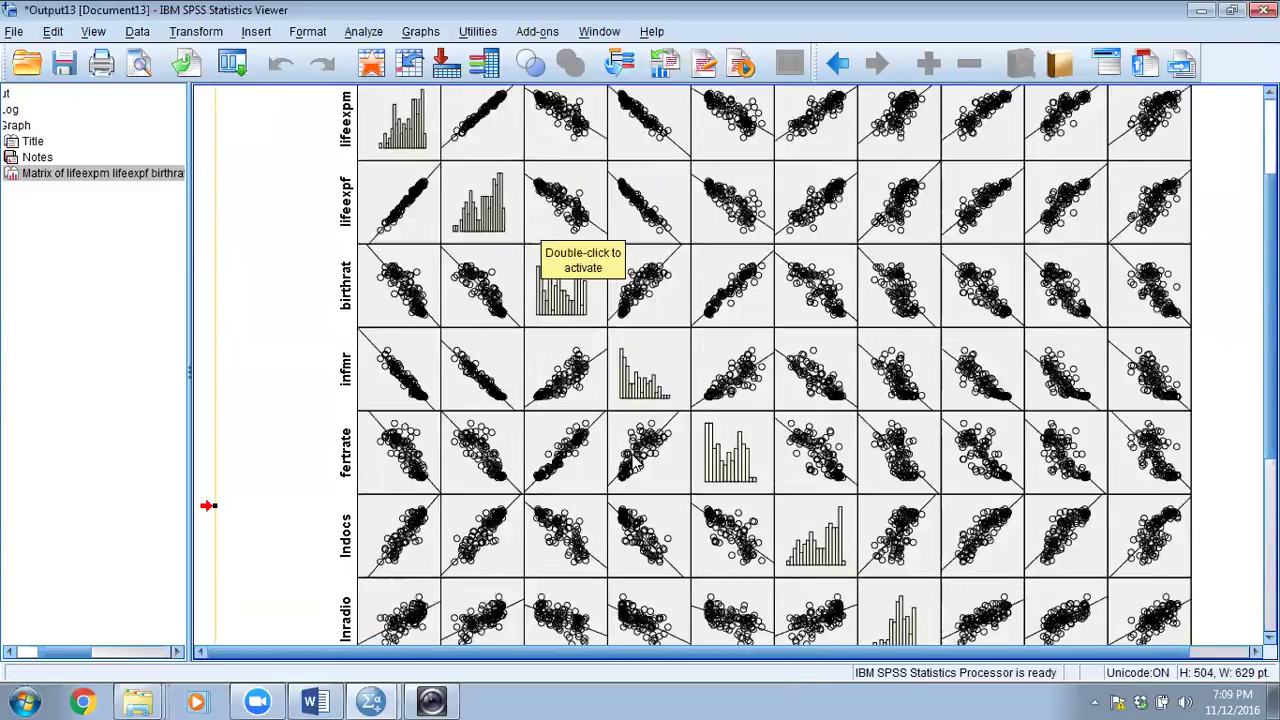
scroll(636, 464, "up", 2)
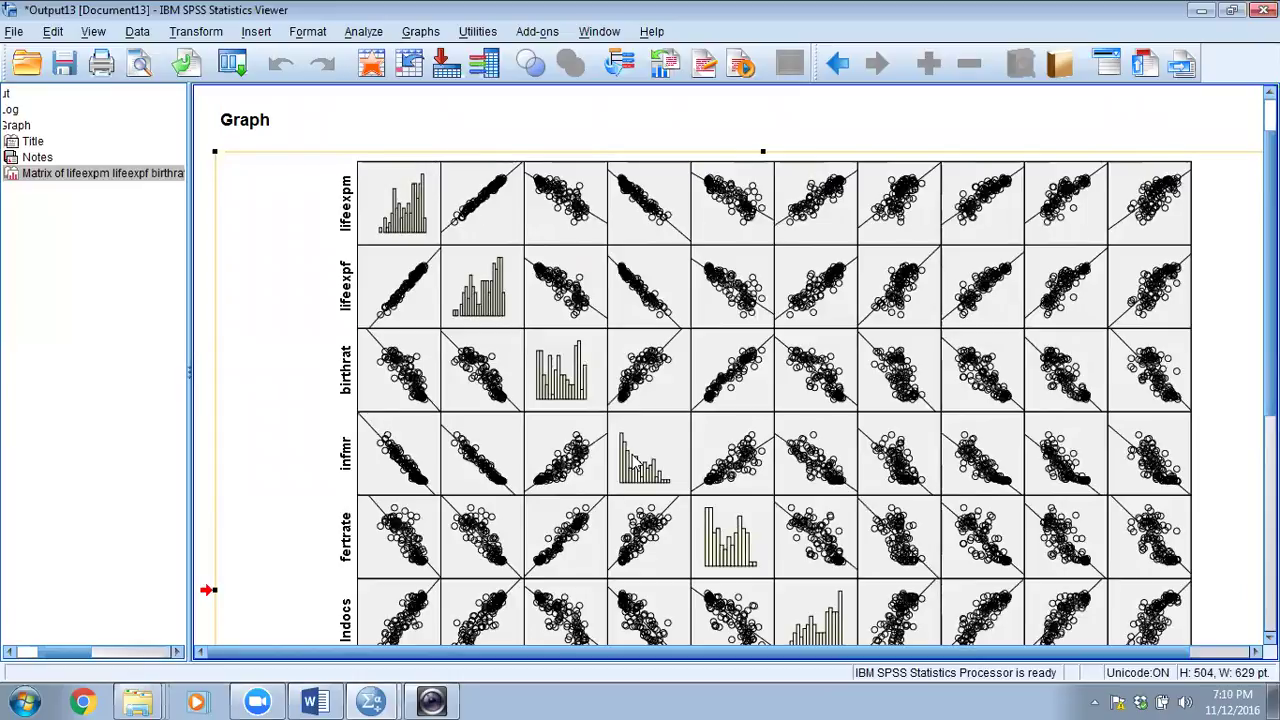
- Close the scatterplot output document without saving its contents
double_click(632, 460)
key("alt+F4")
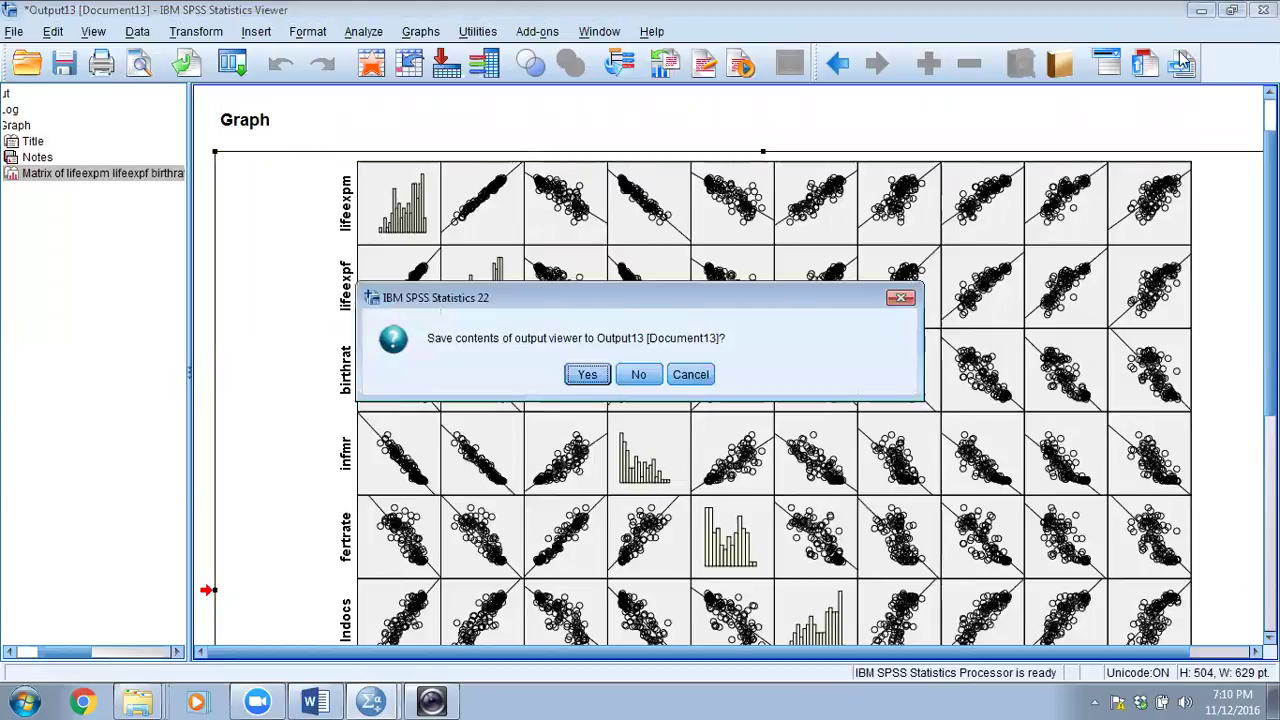
left_click(636, 375)
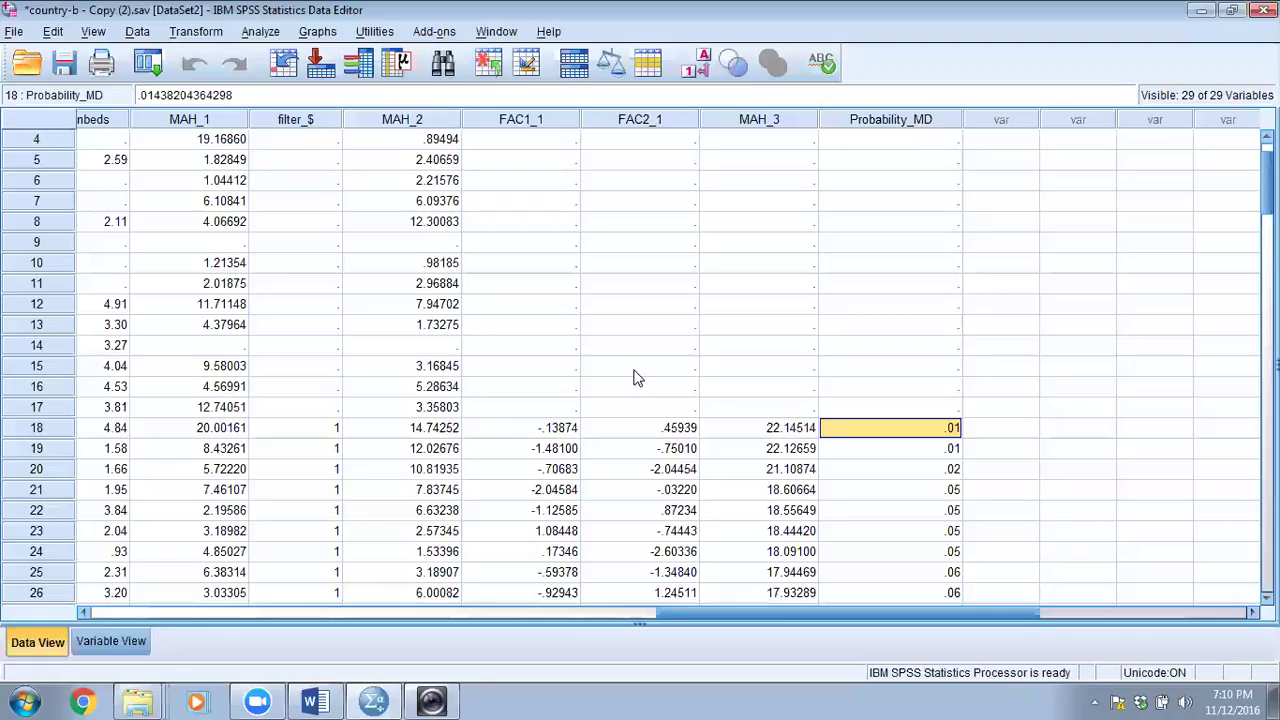
- Start a Factor Analysis on the ten variables and exclude univariate descriptives, keeping initial solution, coefficients, reproduced, and KMO and Bartlett's test
left_click(253, 33)
mouse_move(283, 276)
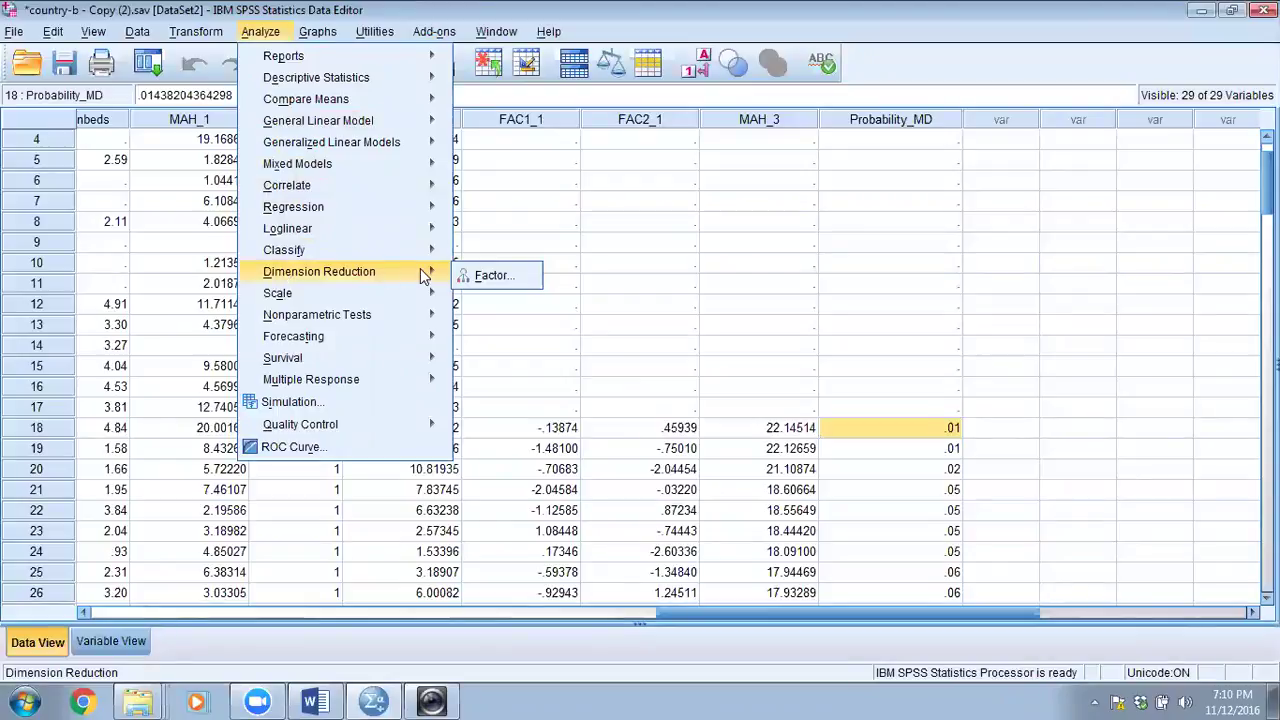
left_click(480, 277)
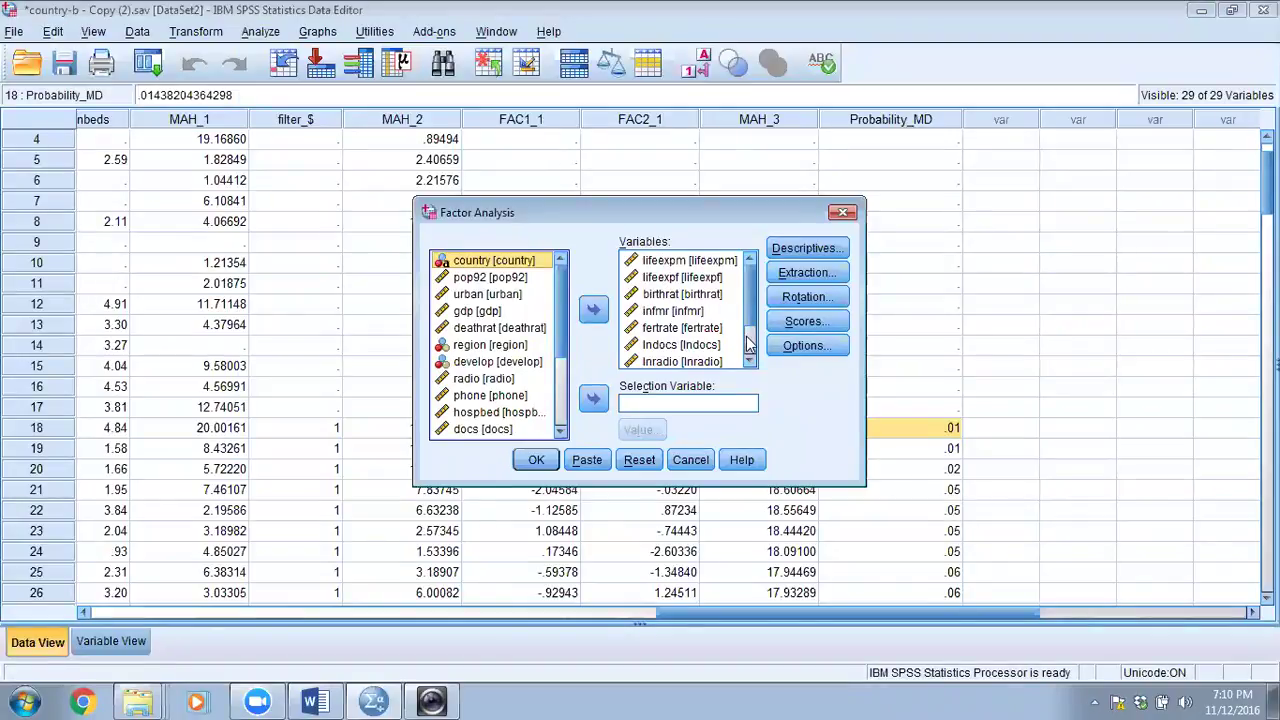
scroll(746, 342, "down", 3)
left_click(788, 250)
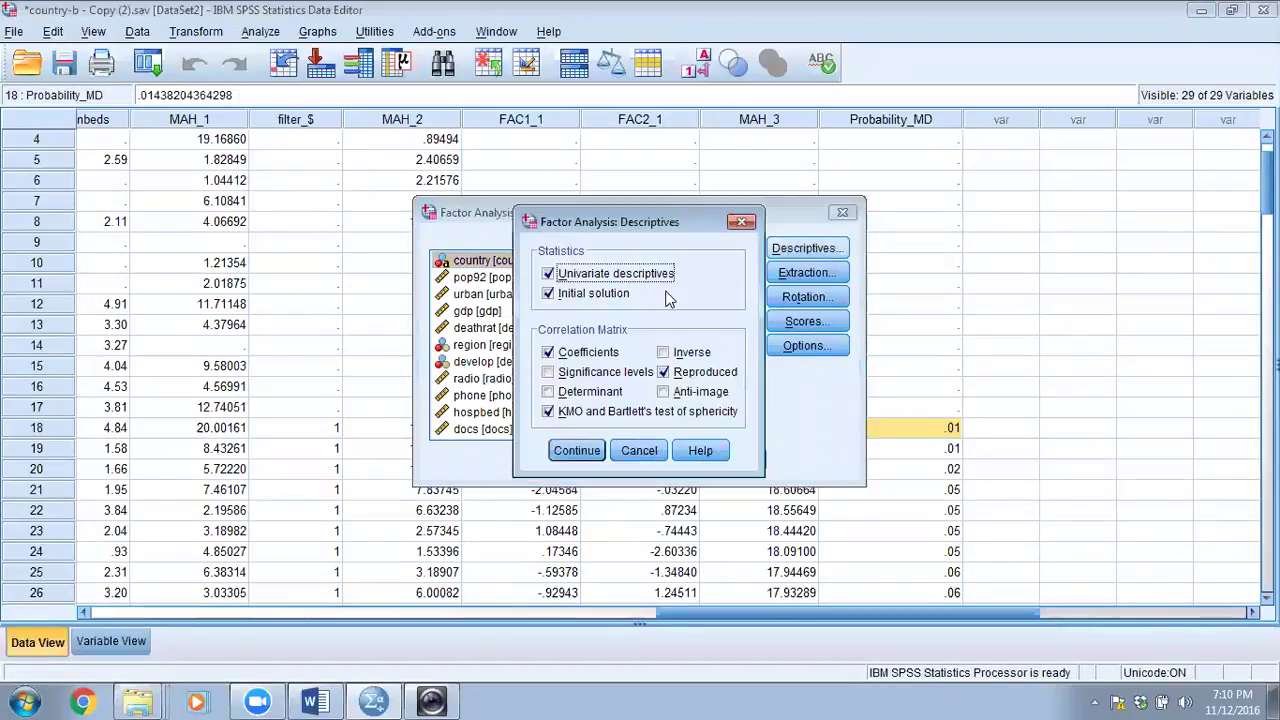
left_click(548, 274)
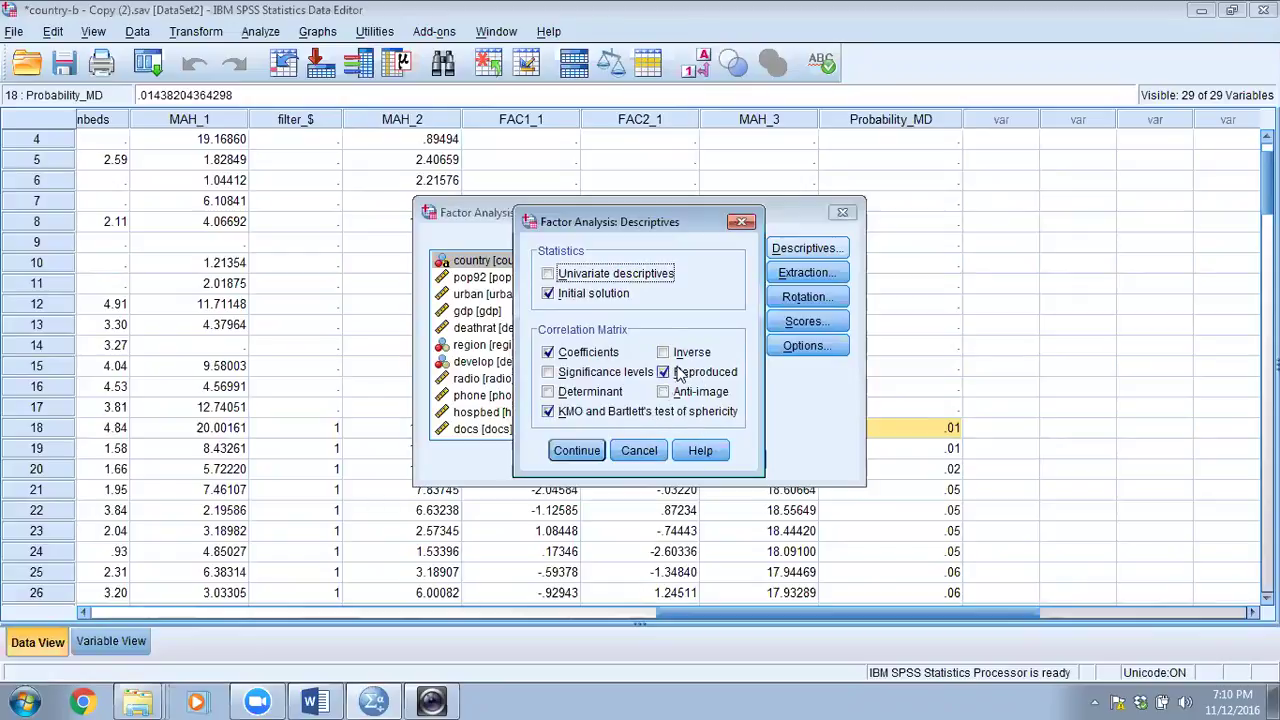
left_click(575, 451)
- Set the principal components extraction to eigenvalues greater than 1 and include a scree plot
left_click(796, 272)
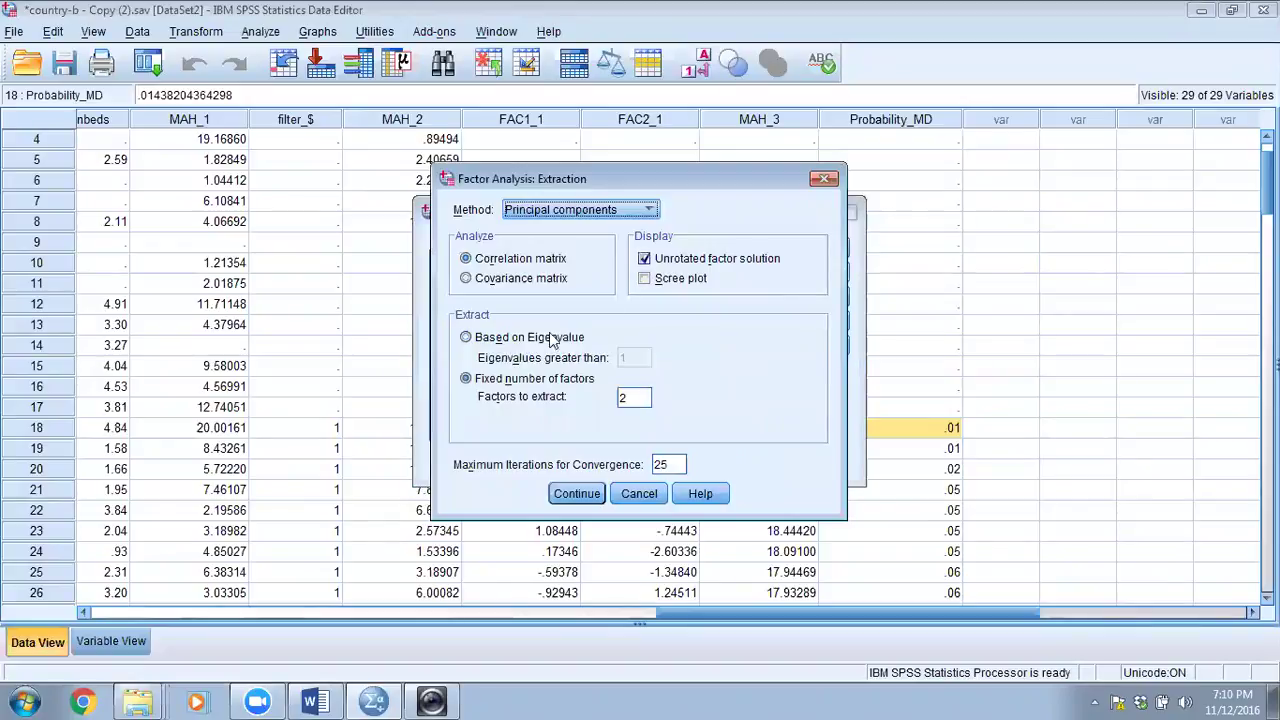
left_click(466, 338)
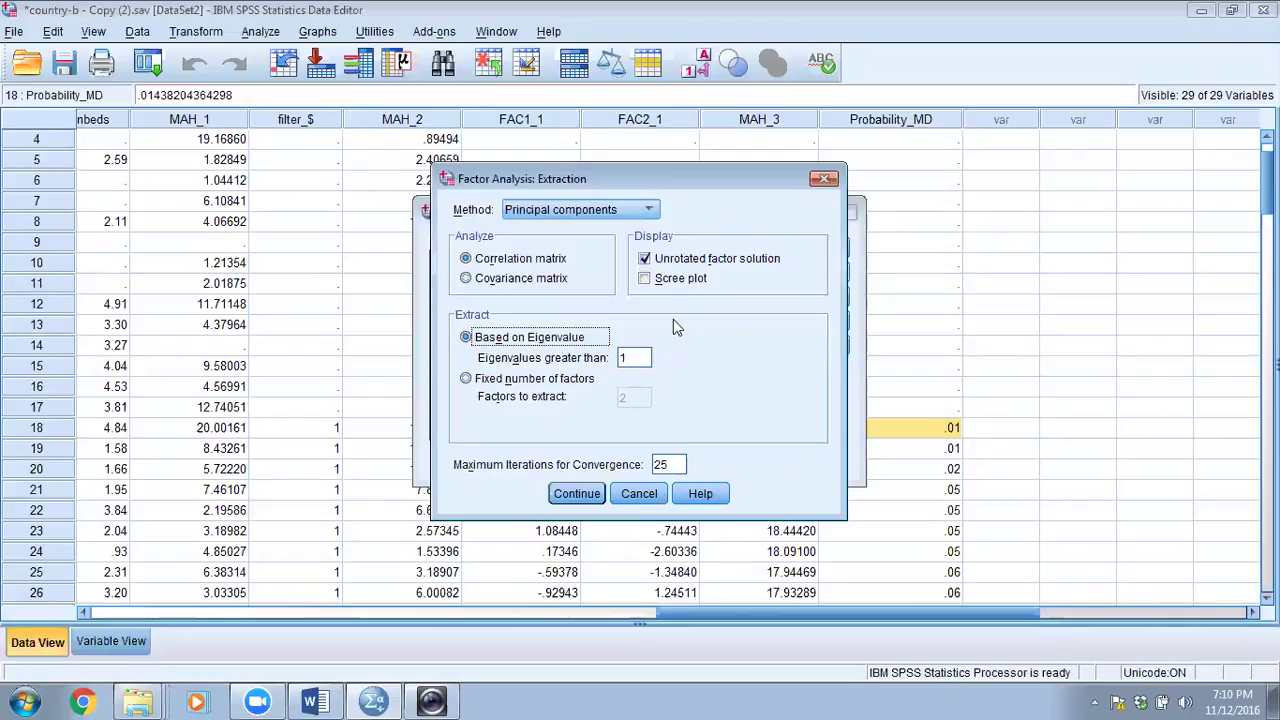
left_click(645, 280)
left_click(577, 496)
- Use Varimax rotation with the rotated solution displayed, and save the factor scores as variables with the Regression method
left_click(817, 298)
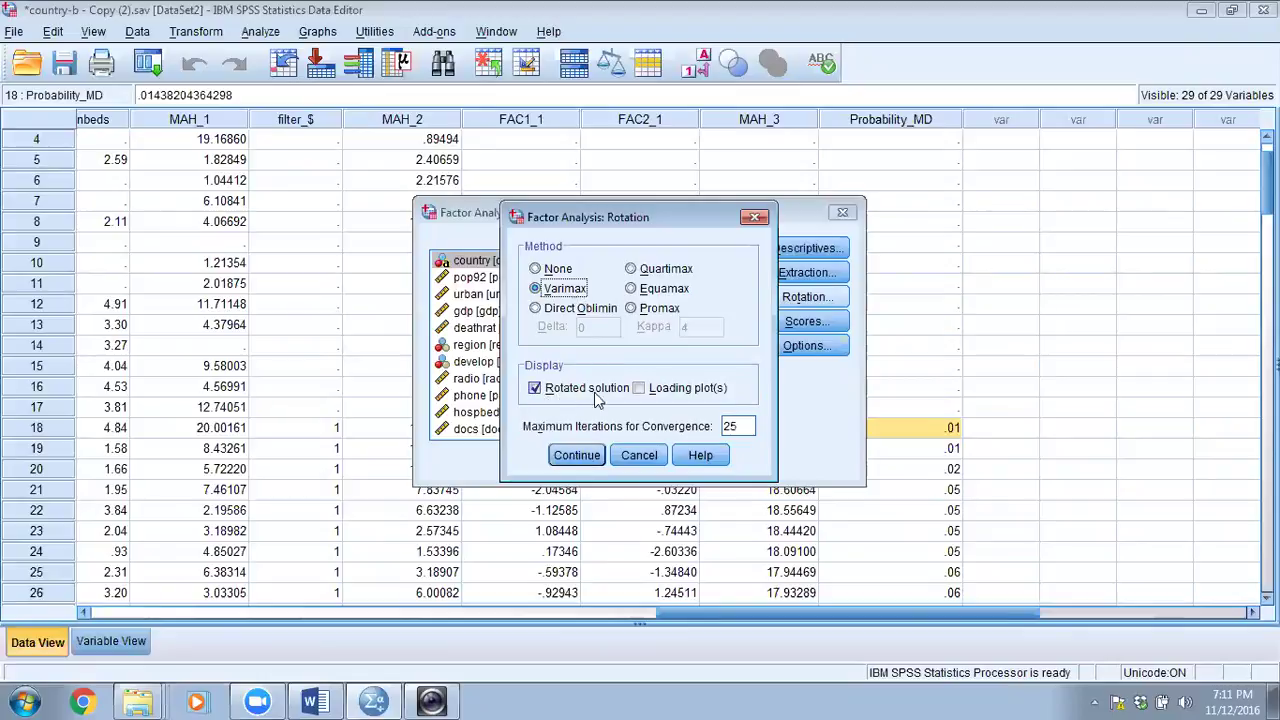
left_click(569, 456)
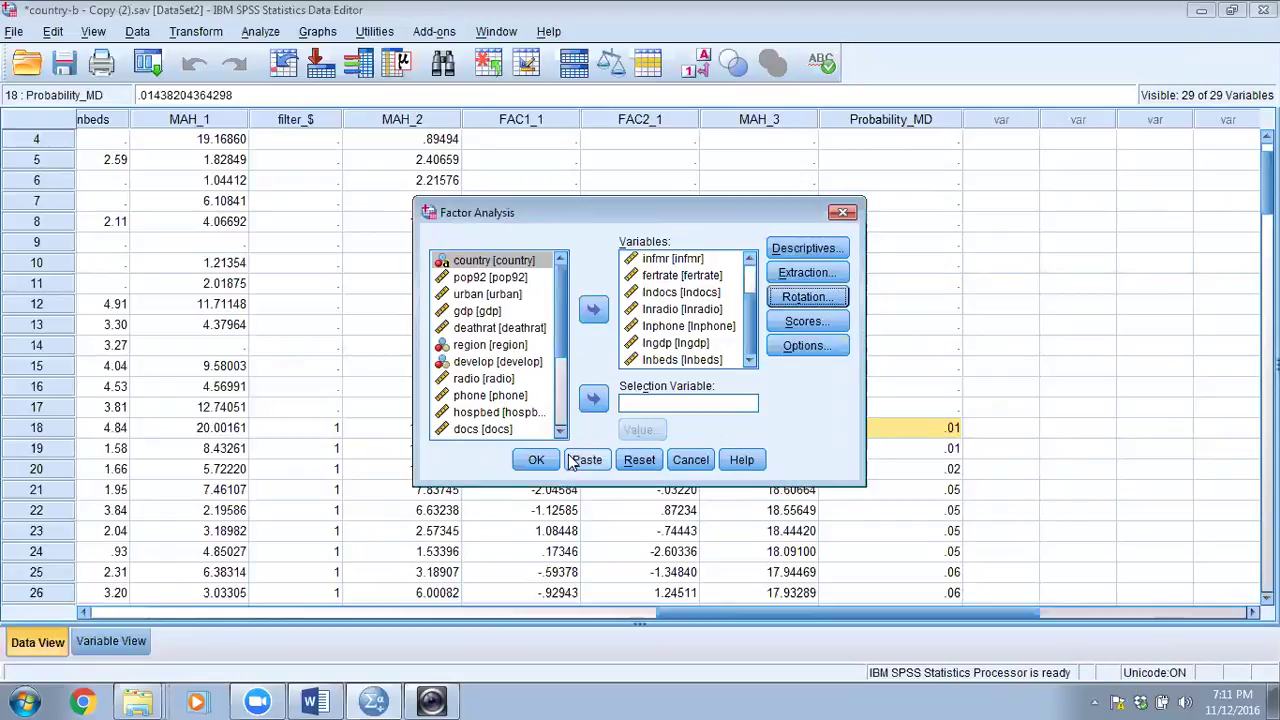
left_click(790, 325)
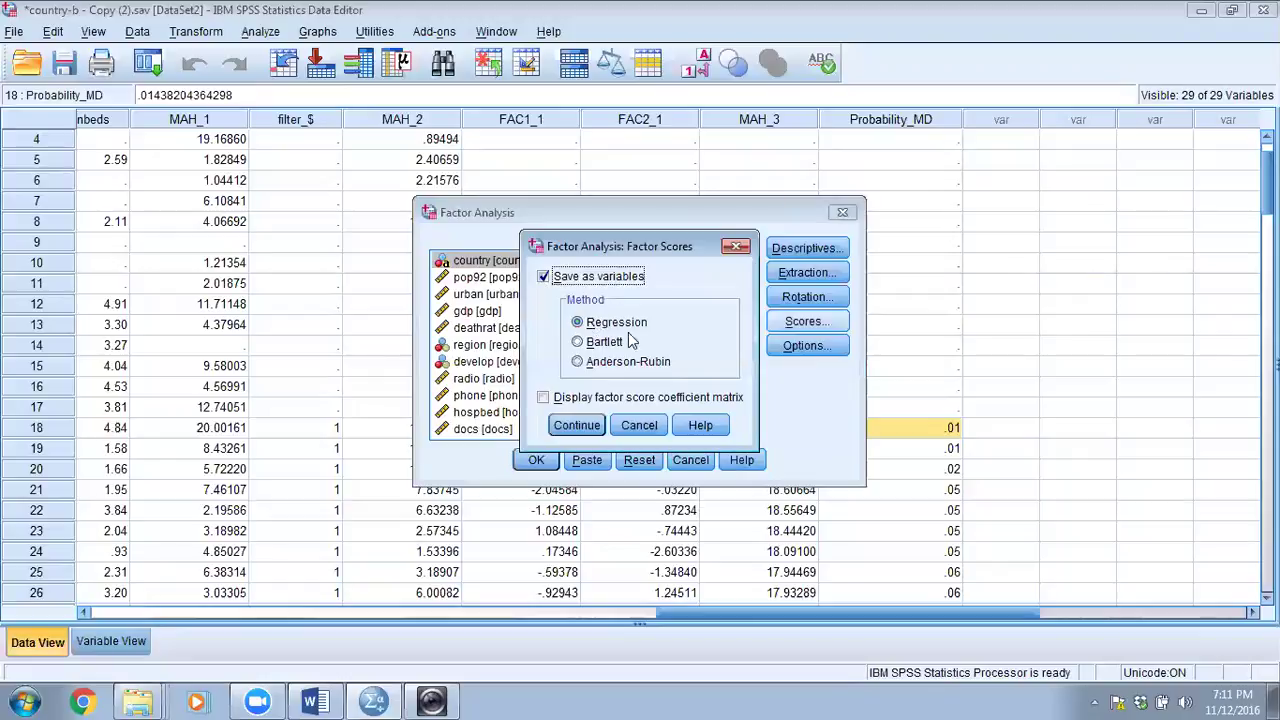
left_click(568, 425)
- Exclude missing cases listwise, display coefficients sorted by size, and run the factor analysis
left_click(805, 346)
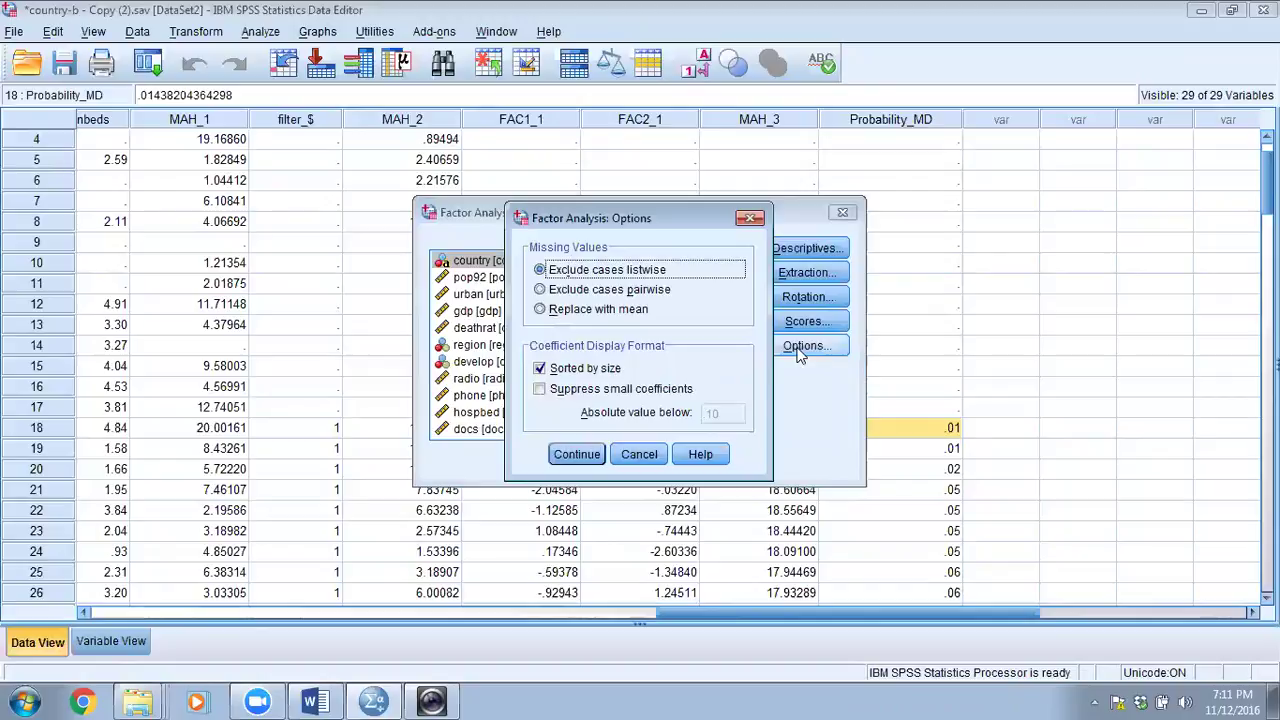
left_click(540, 370)
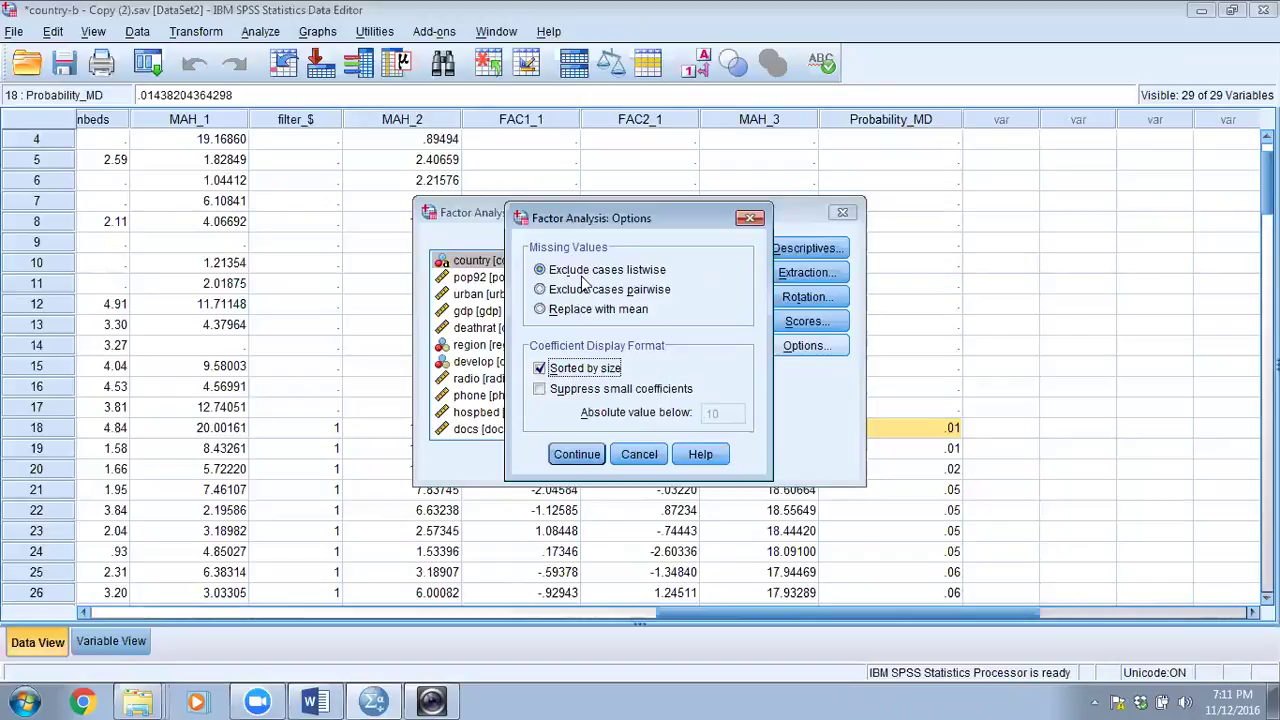
left_click(575, 454)
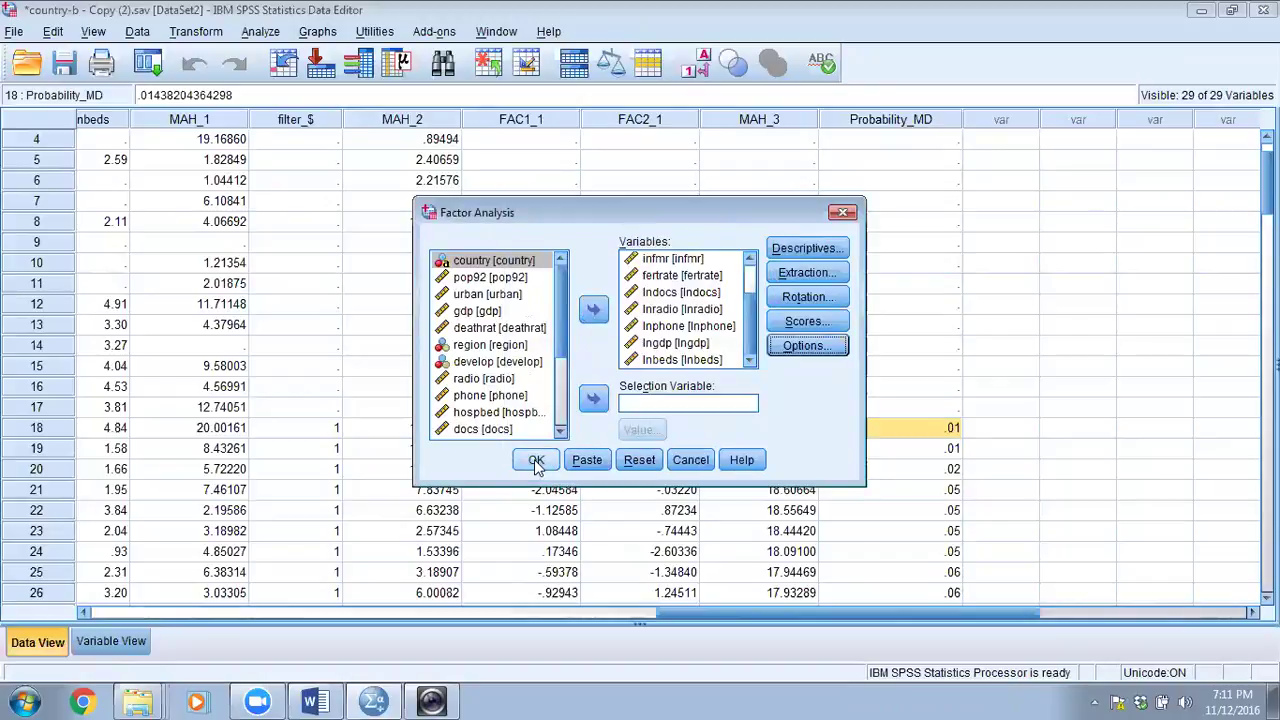
left_click(536, 461)
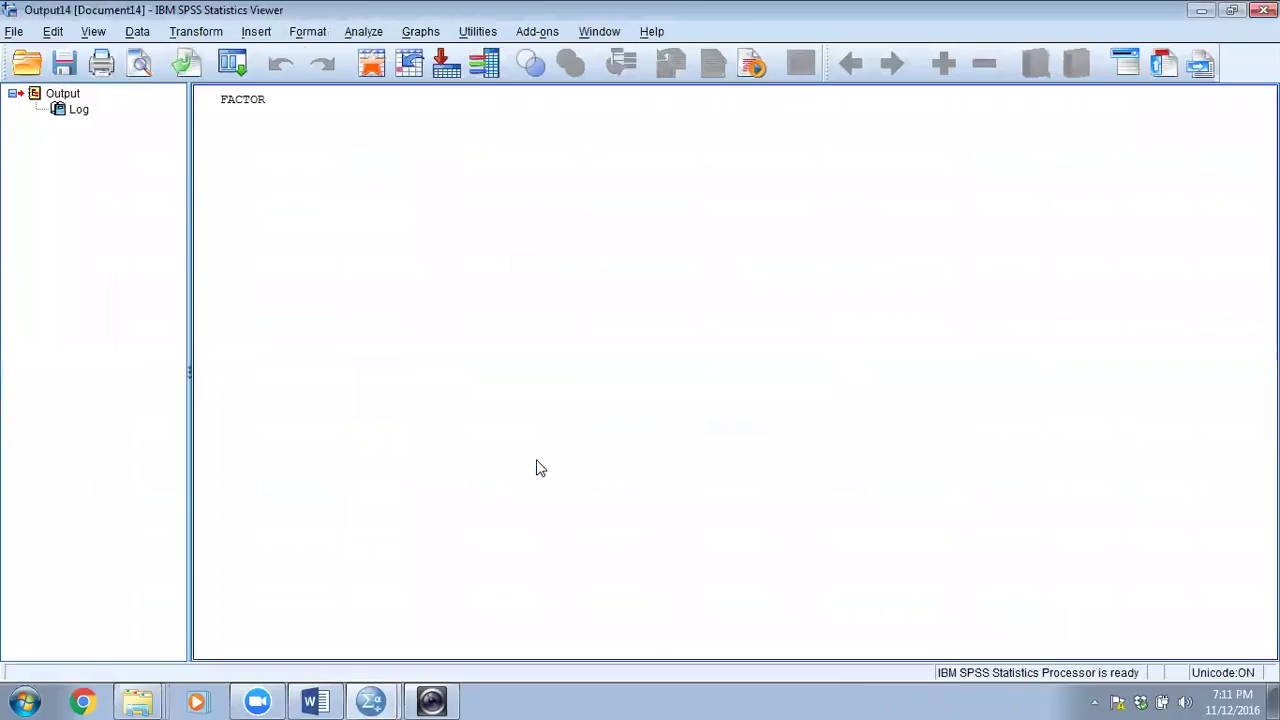
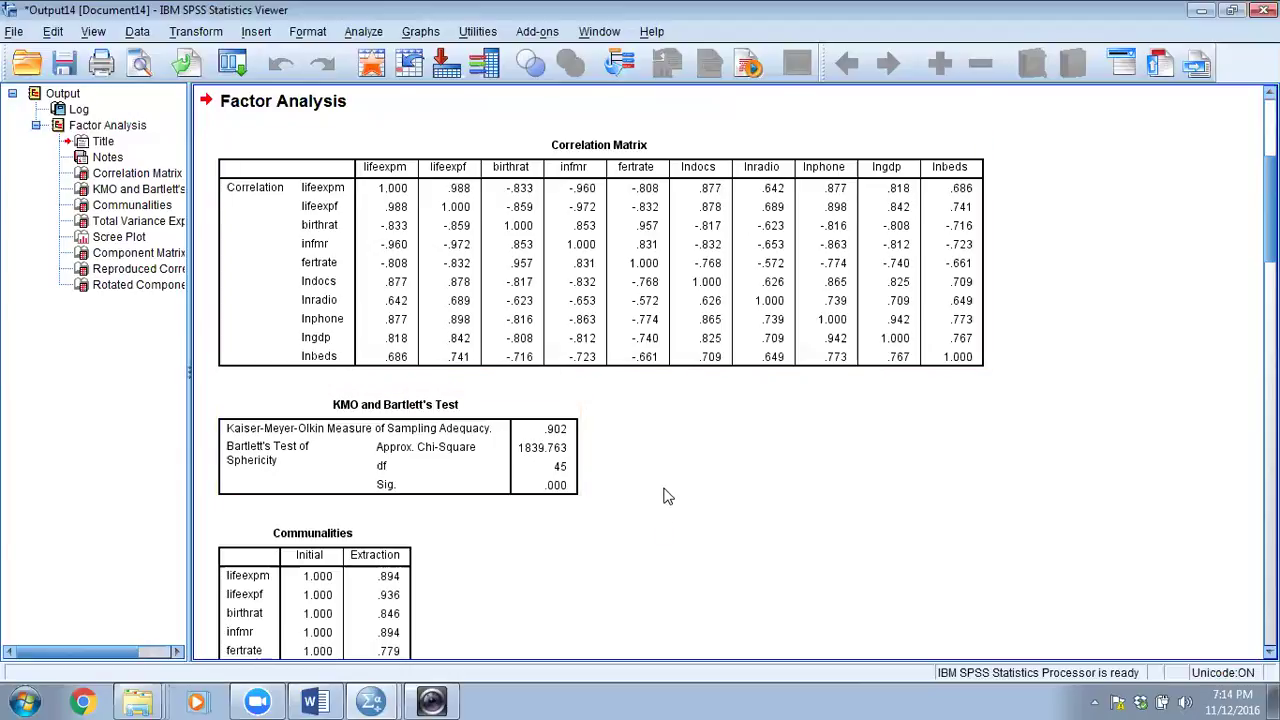
- Examine the Correlation Matrix, the KMO and Bartlett's Test table and the Communalities table in the factor analysis output
scroll(667, 496, "down", 3)
scroll(667, 496, "up", 1)
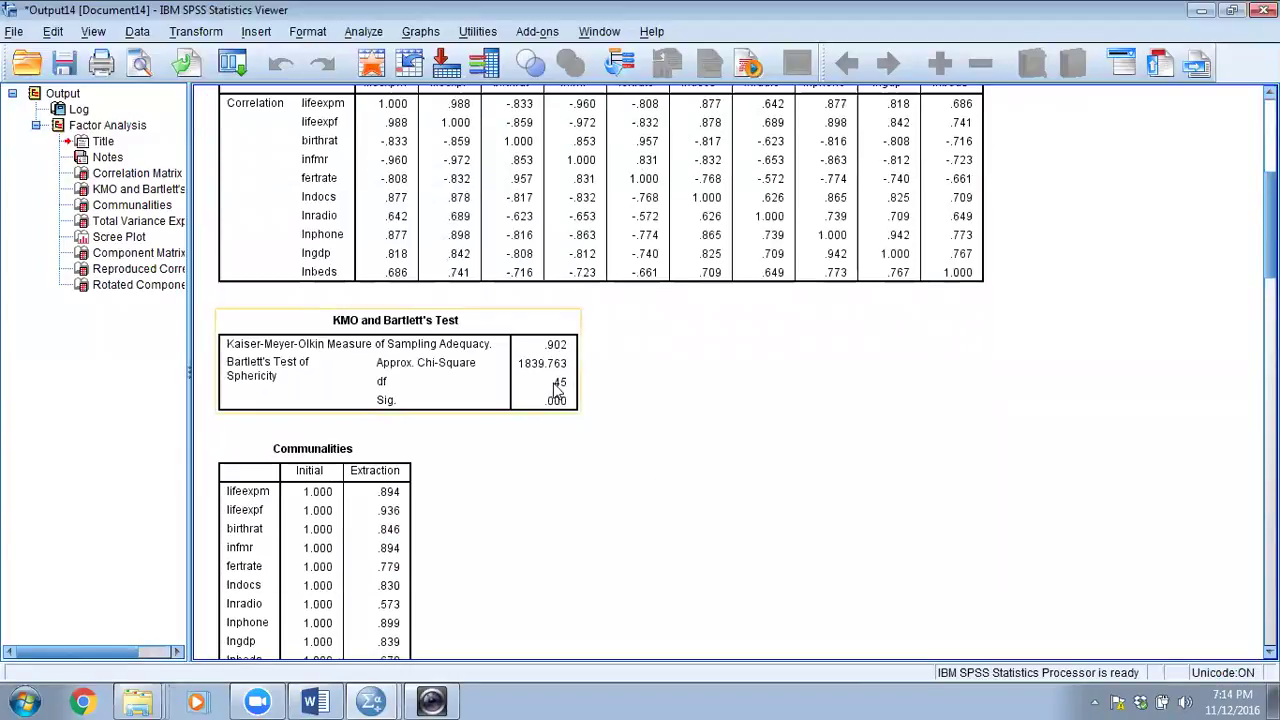
scroll(553, 388, "up", 2)
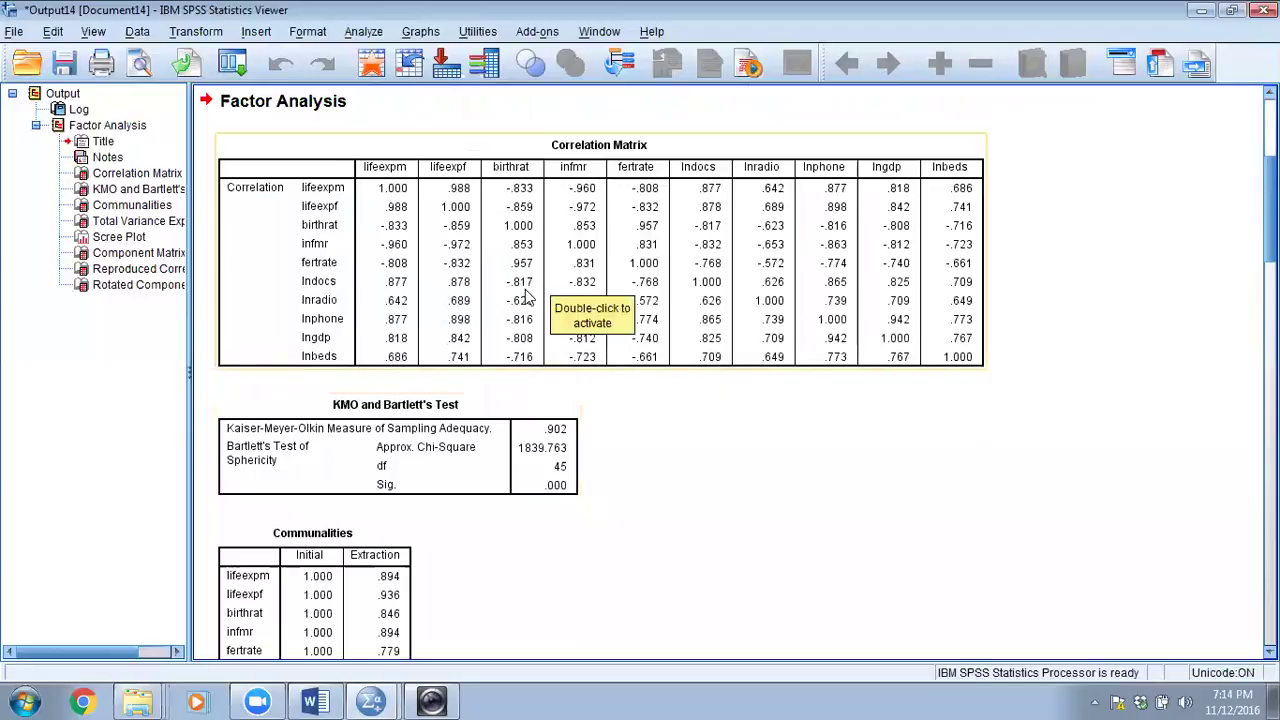
scroll(620, 514, "down", 3)
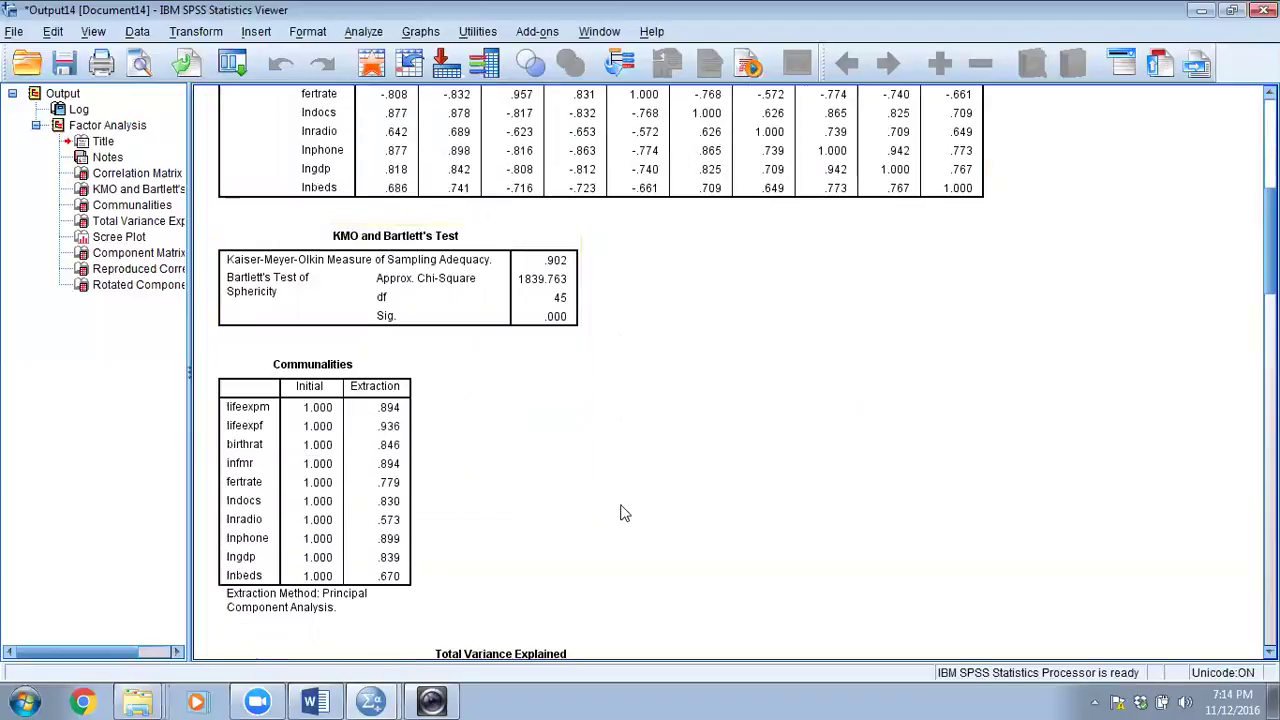
scroll(620, 514, "up", 1)
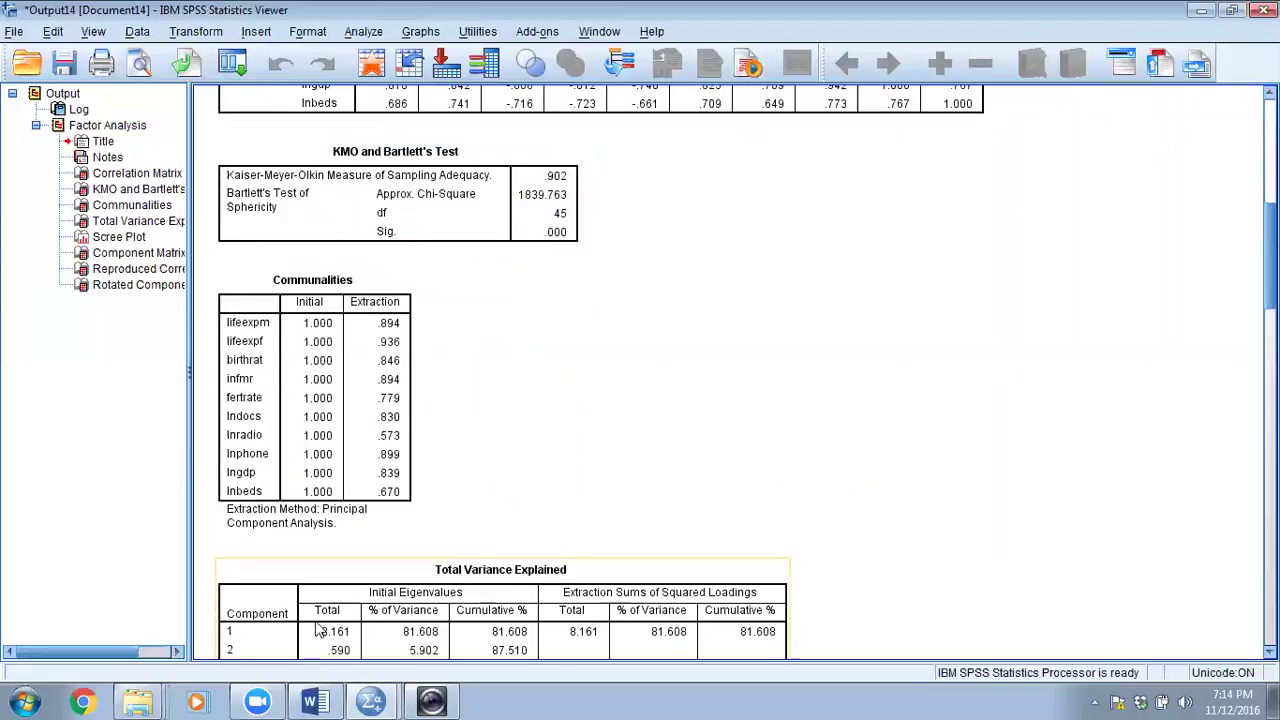
- Switch to the Word document 02_factor_analysis_02 and highlight the four criteria for how many components to retain
left_click(310, 701)
scroll(370, 549, "down", 4)
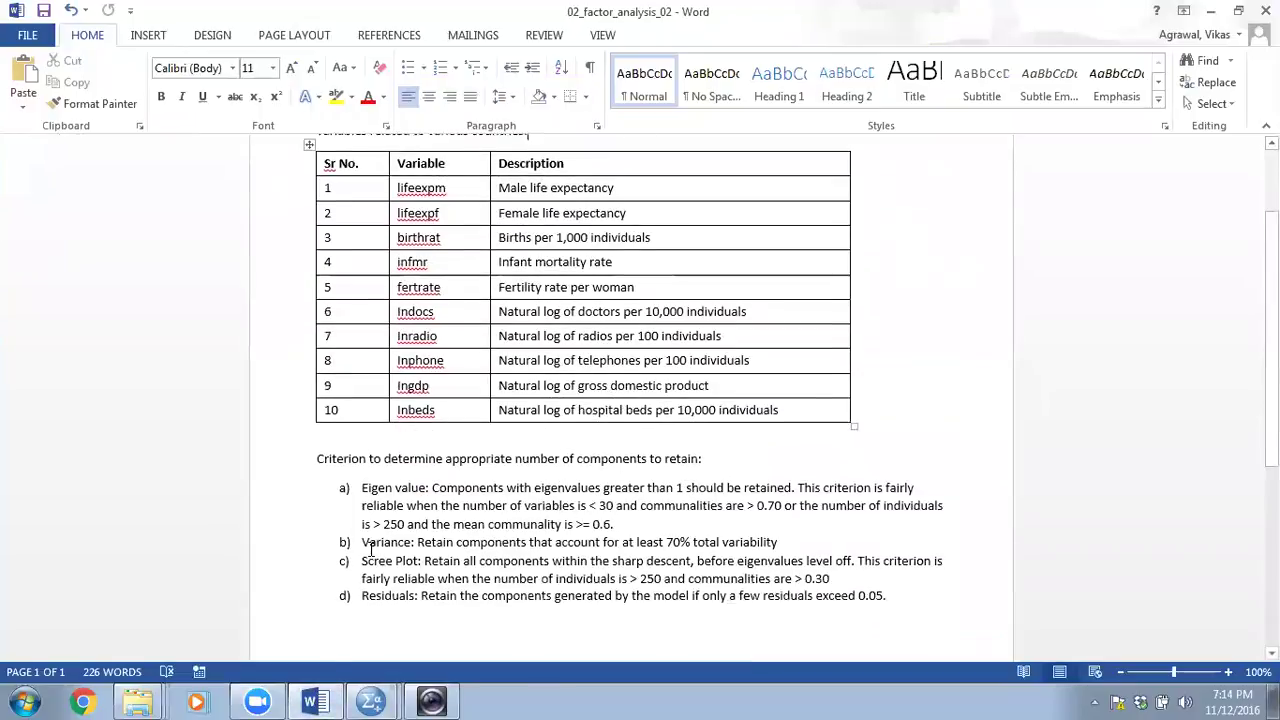
left_click_drag(356, 400, 903, 508)
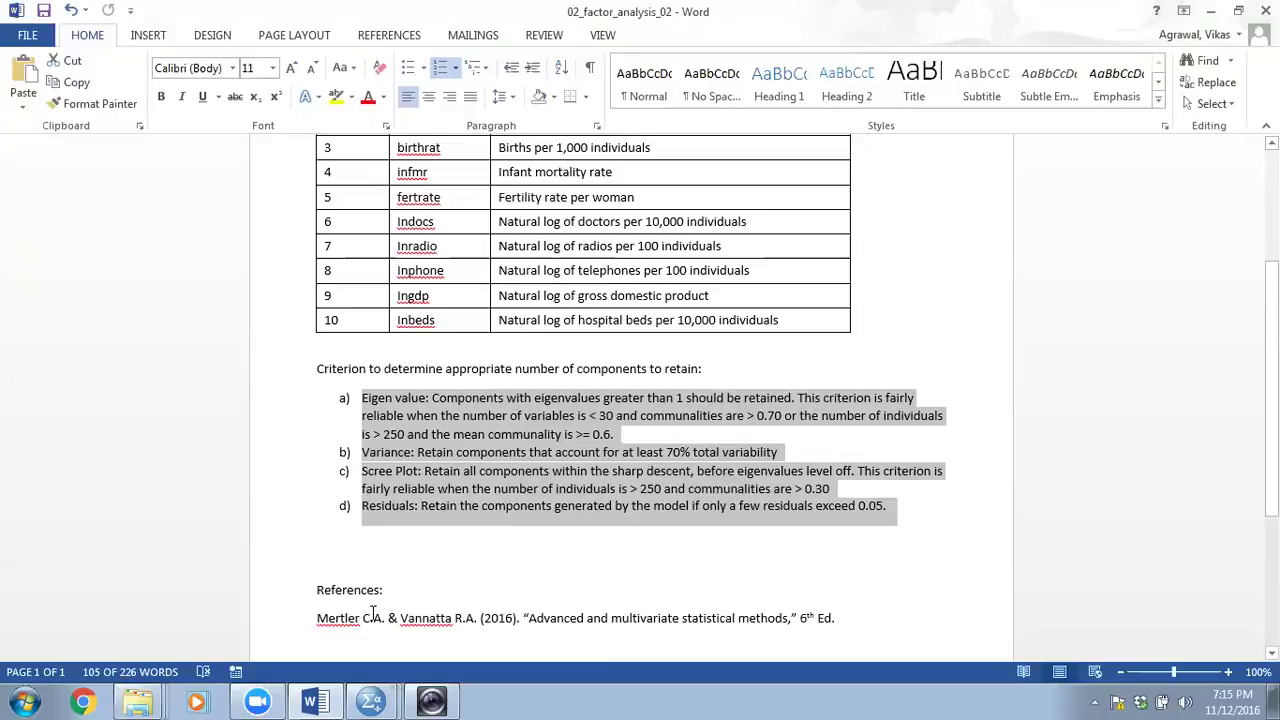
- Return to the SPSS output and check the Communalities extraction values against the eigenvalue criterion
left_click(310, 700)
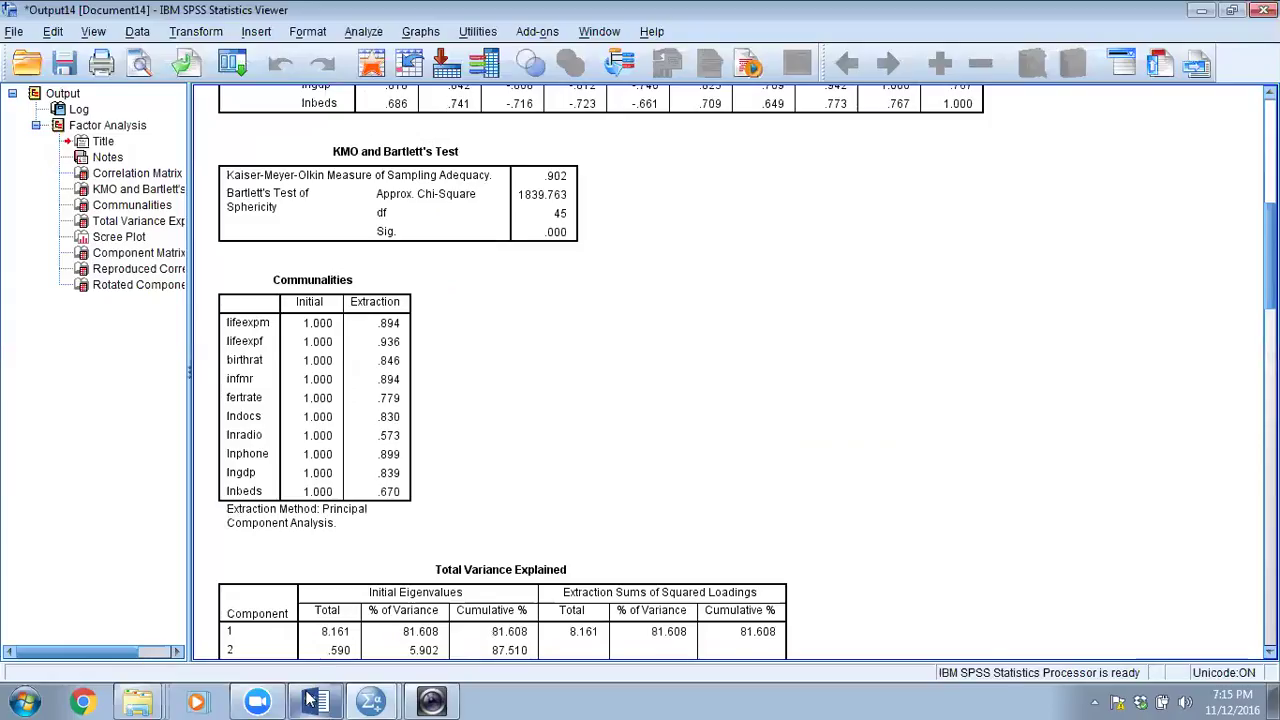
scroll(300, 565, "down", 3)
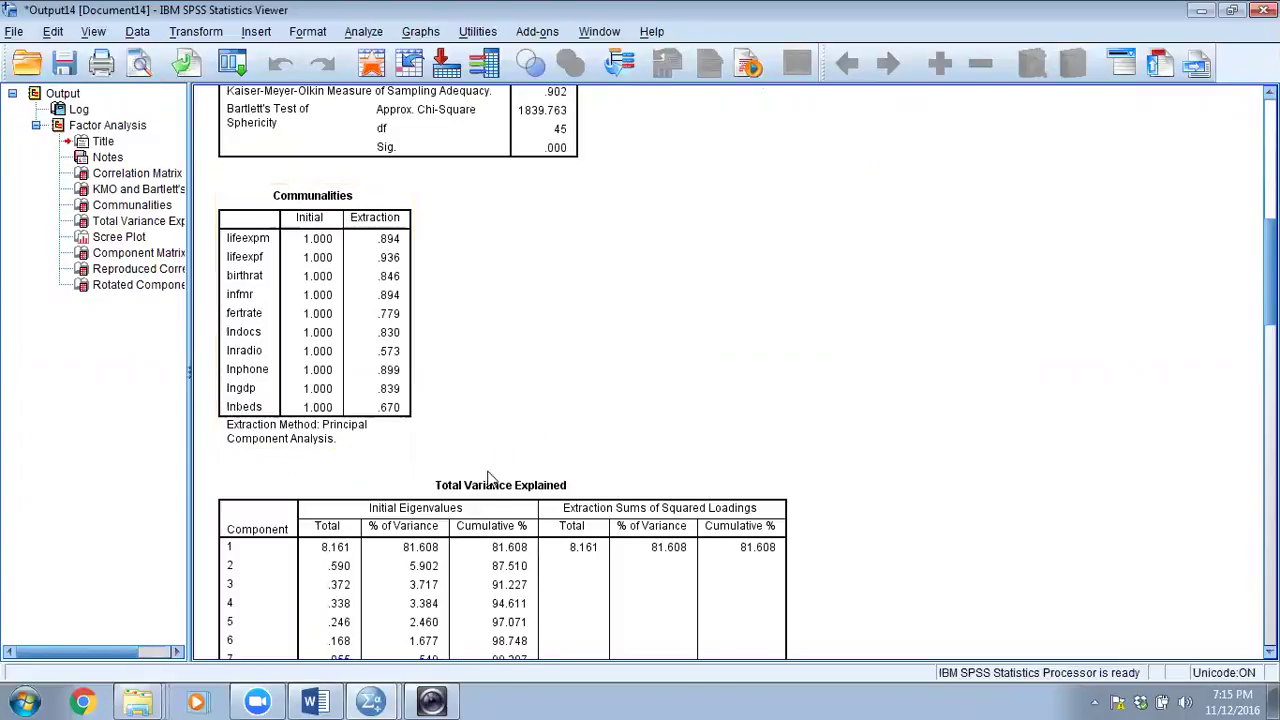
scroll(462, 514, "down", 2)
scroll(455, 514, "down", 2)
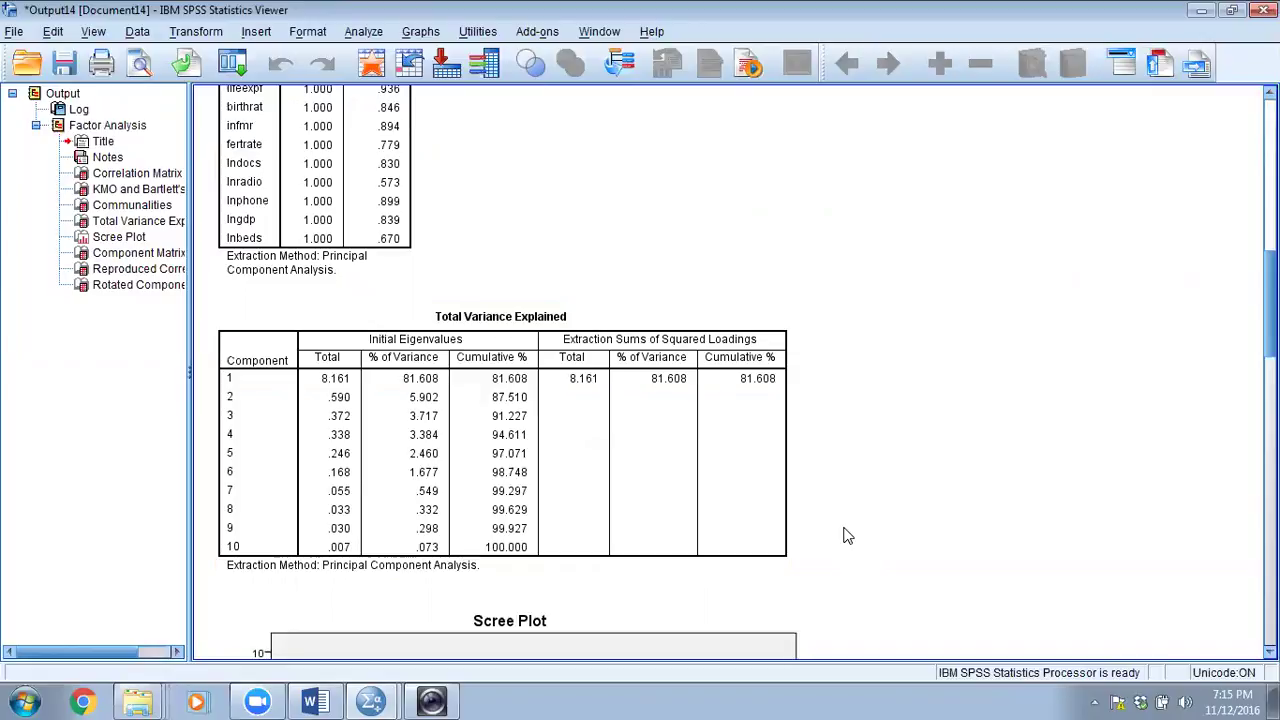
scroll(840, 543, "up", 5)
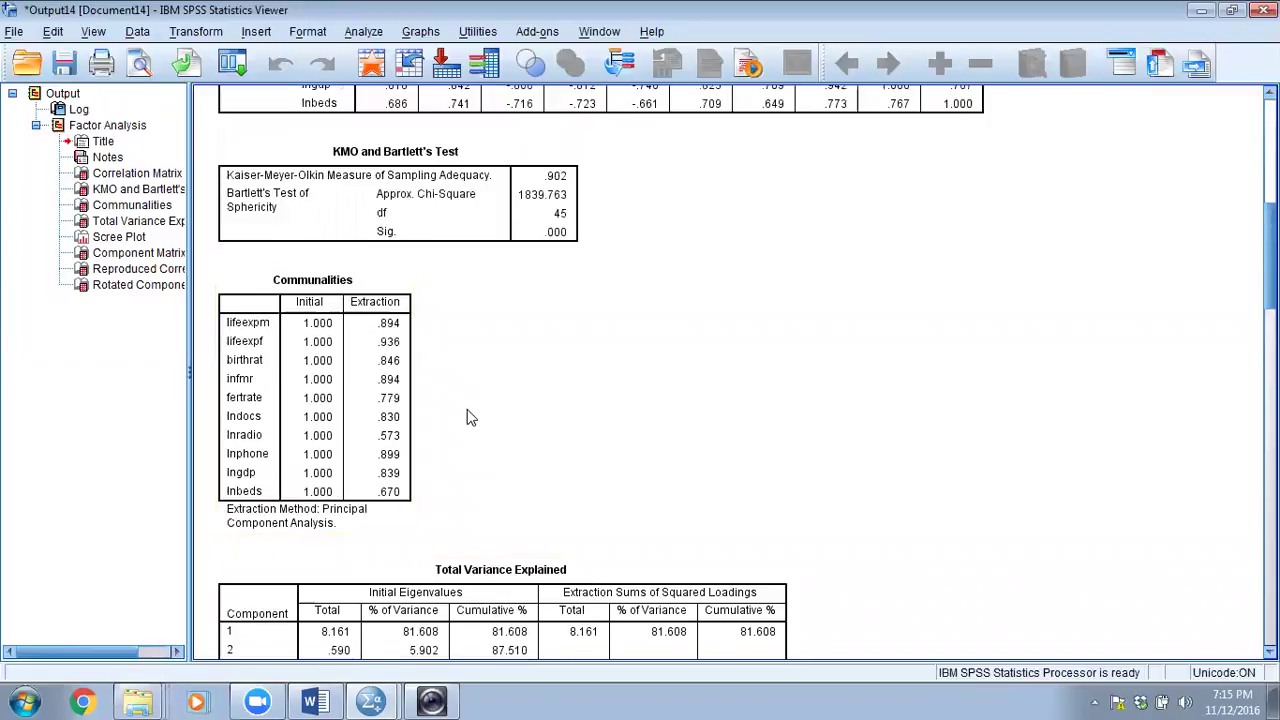
left_click(302, 296)
scroll(968, 465, "down", 2)
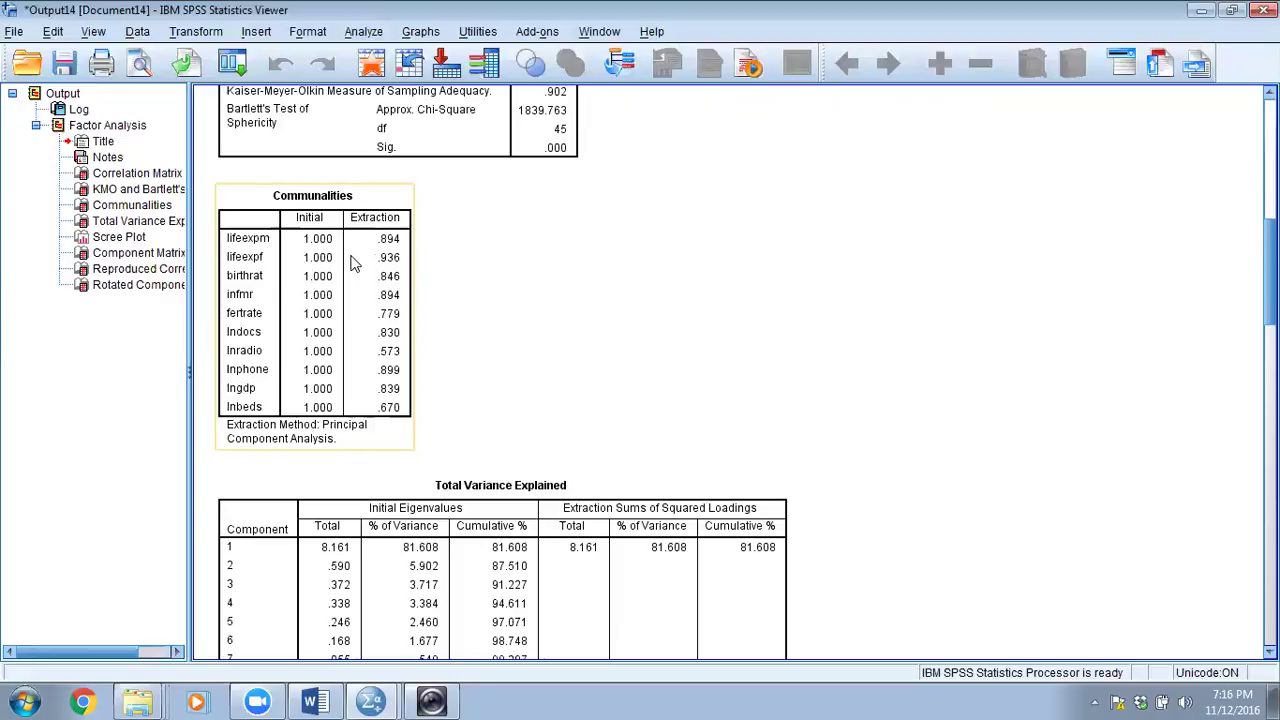
- Select the Total Variance Explained table and examine its eigenvalues and cumulative variance alongside the communalities
scroll(470, 340, "down", 2)
scroll(469, 349, "down", 2)
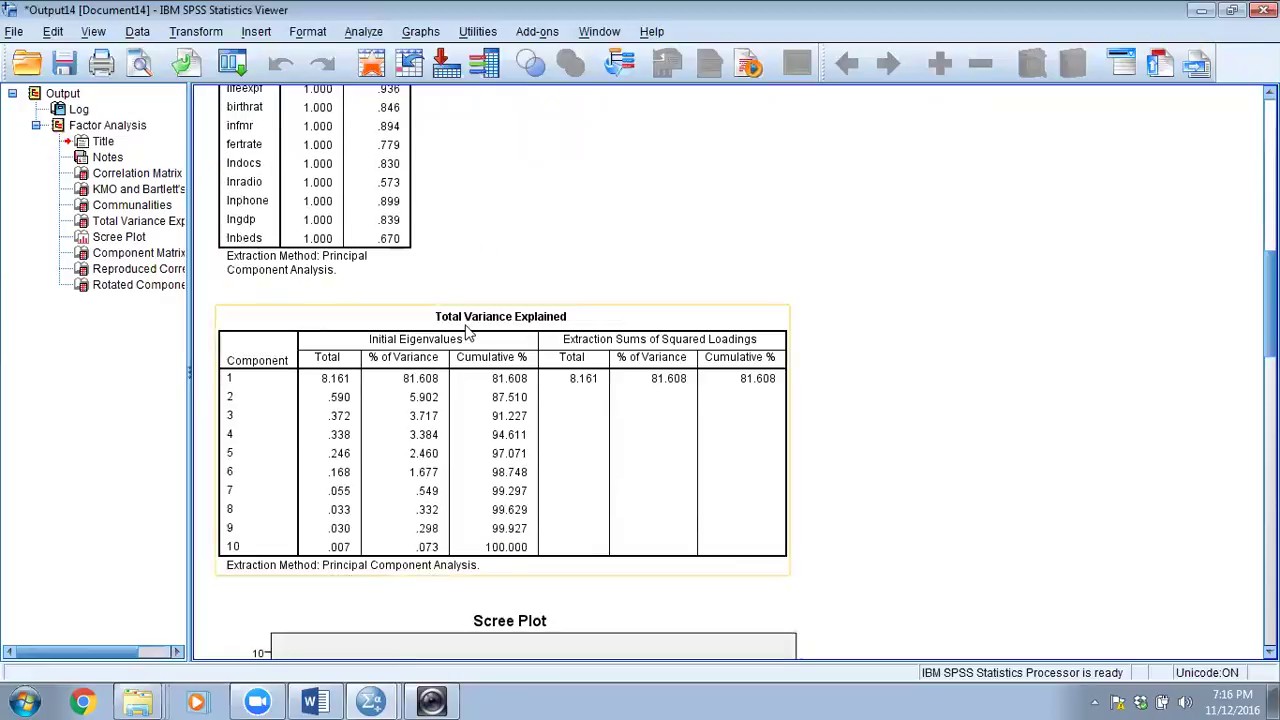
left_click(557, 418)
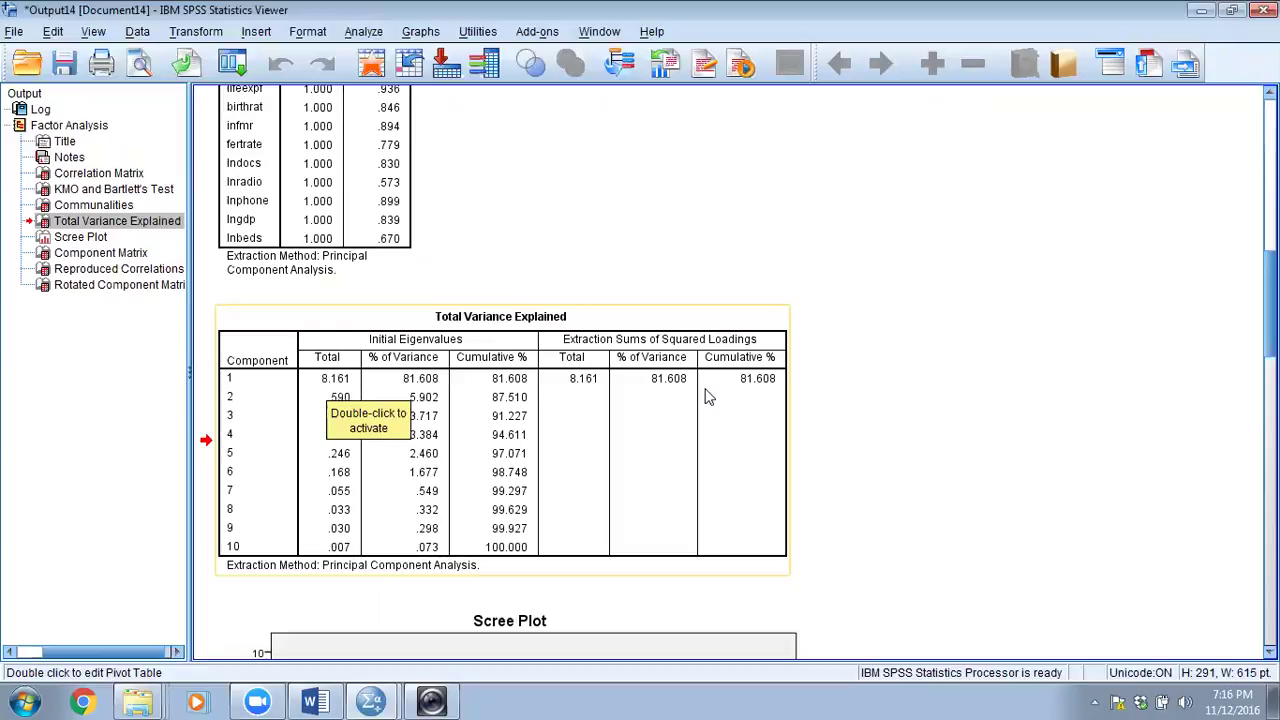
scroll(550, 430, "up", 3)
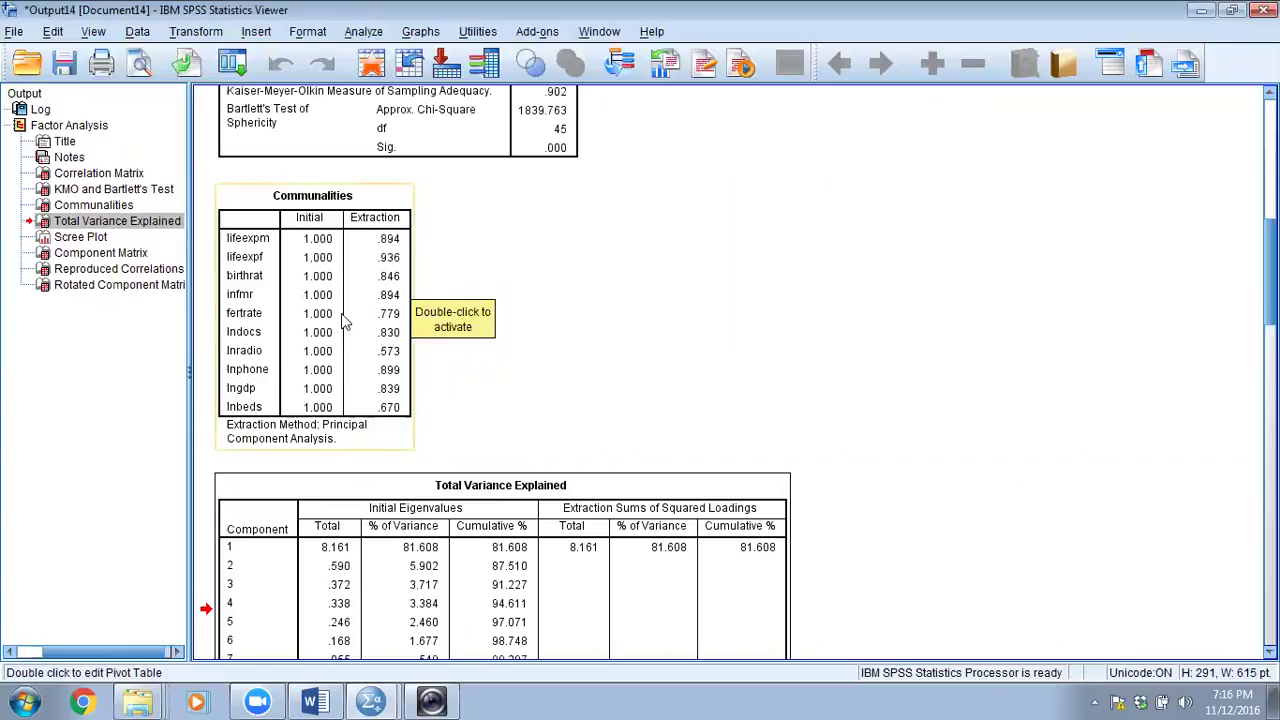
scroll(731, 560, "down", 2)
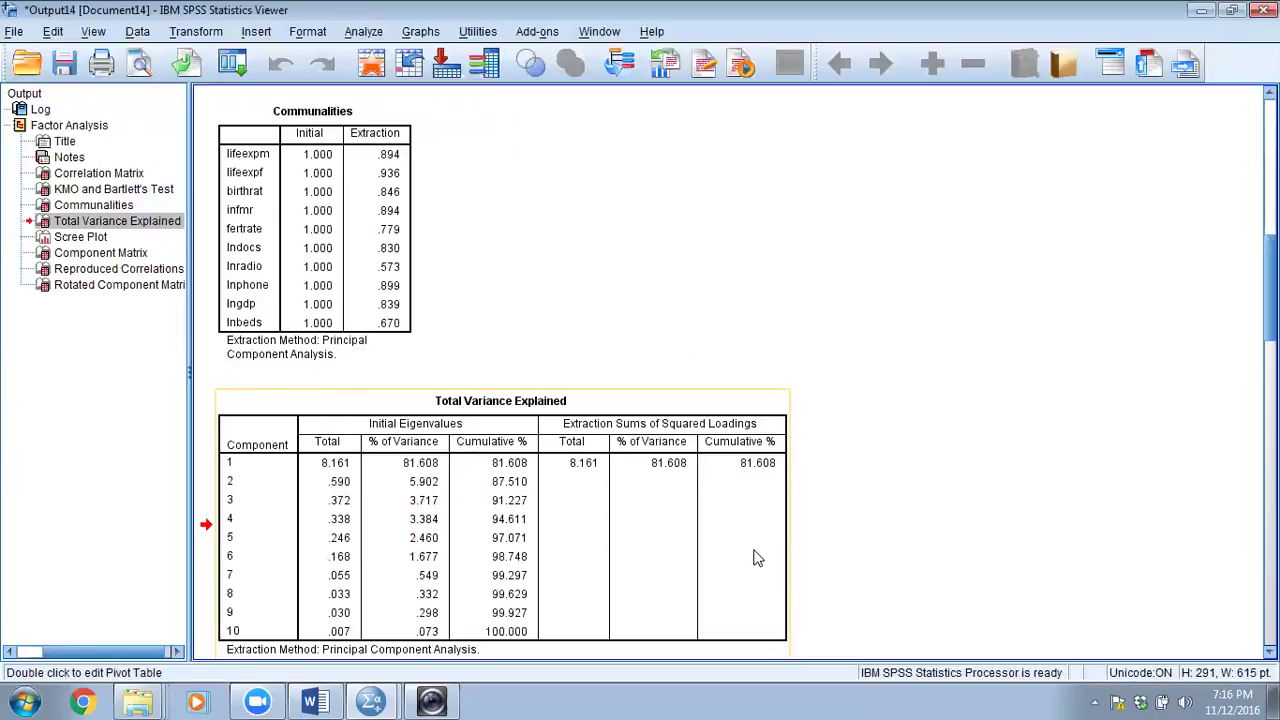
scroll(757, 558, "down", 4)
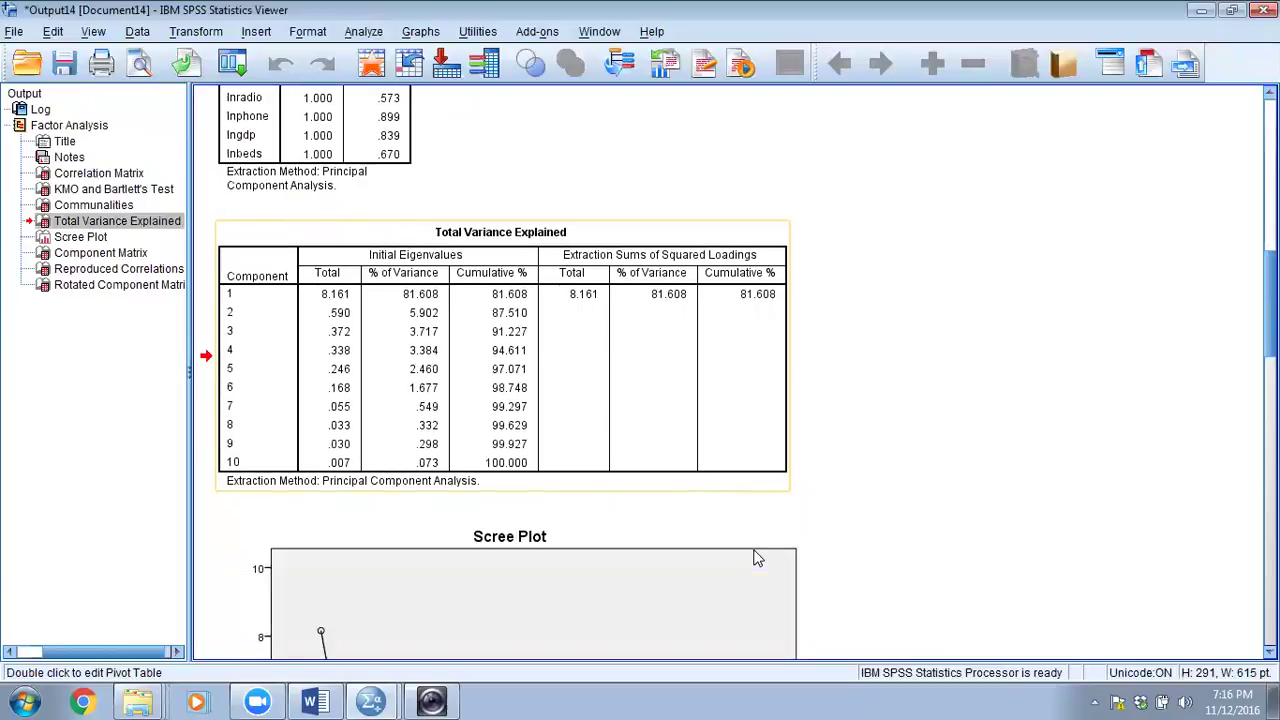
- Read the 70% total variability criterion in Word and compare it with the variance and communalities tables in SPSS
left_click(310, 700)
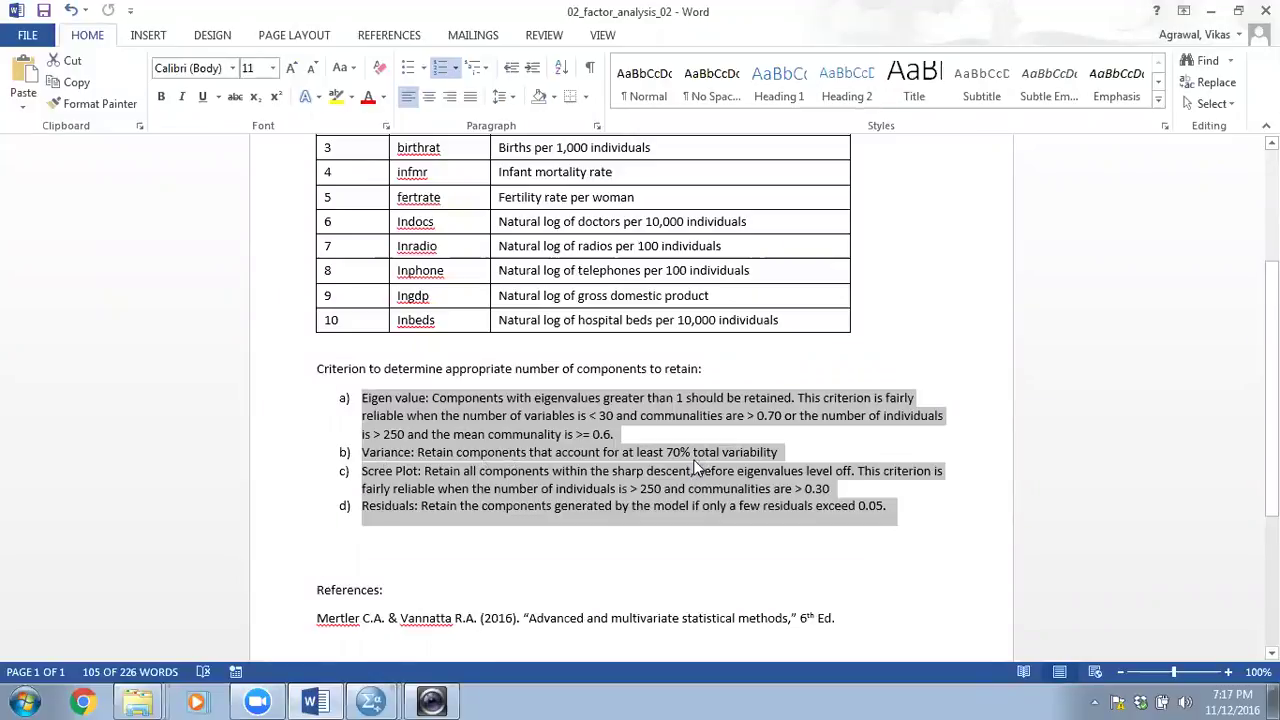
left_click(371, 701)
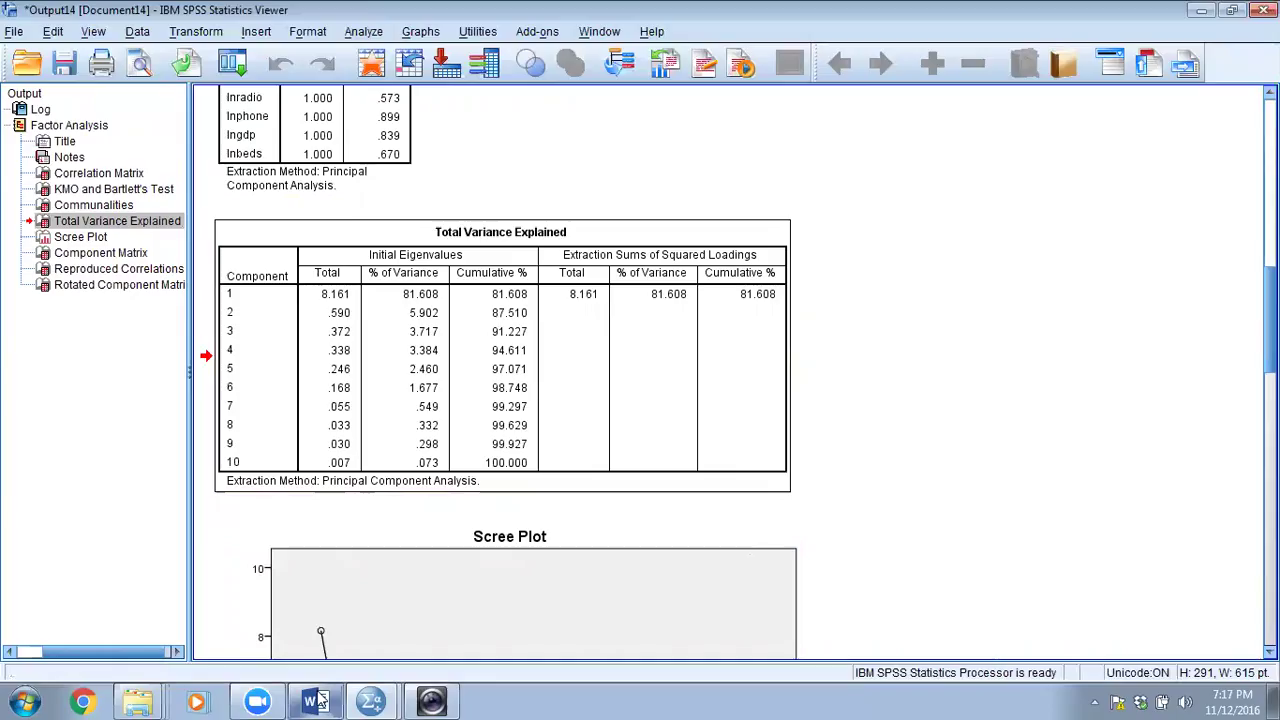
scroll(593, 565, "up", 5)
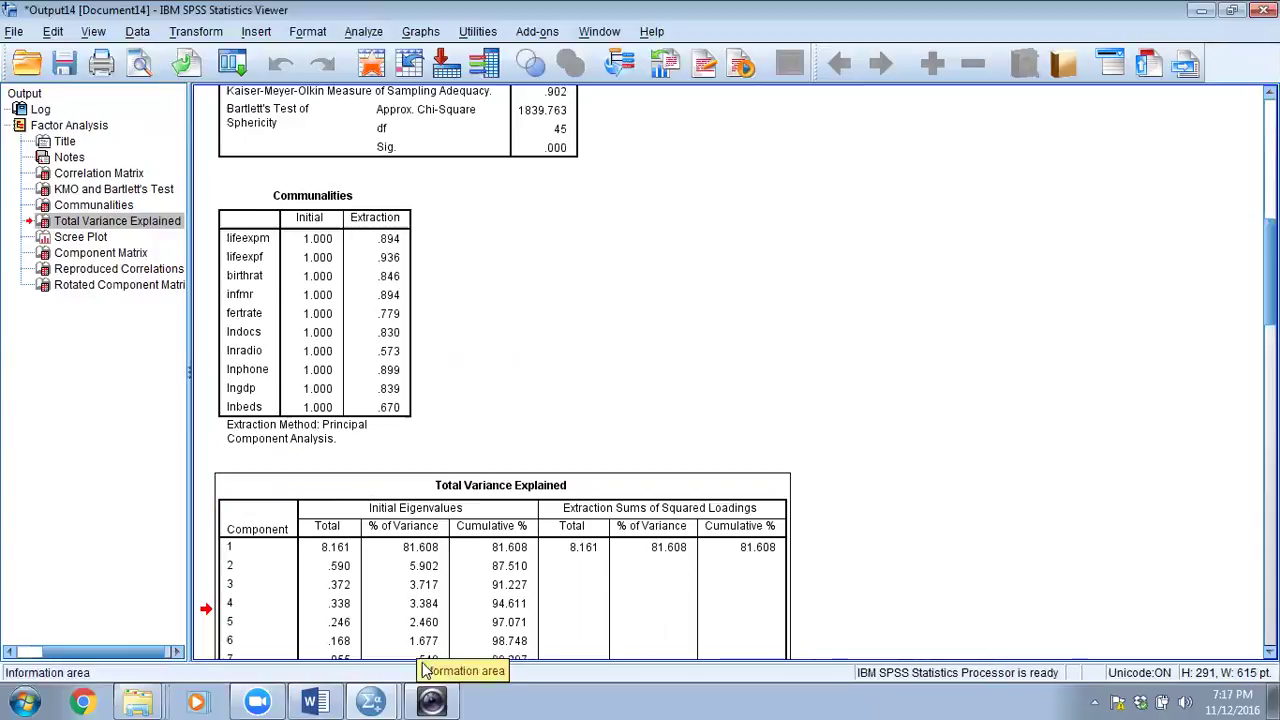
- Read the scree plot criterion in Word and examine the Scree Plot and eigenvalues in the SPSS output
left_click(318, 701)
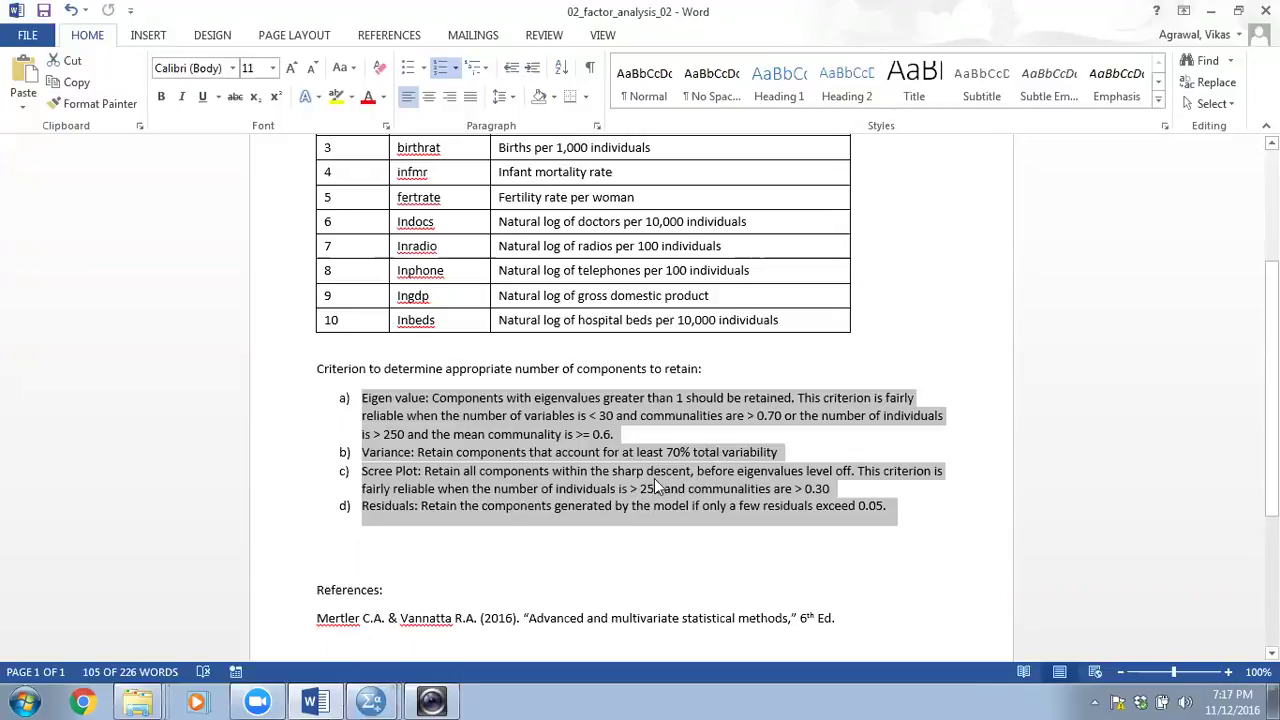
left_click(316, 702)
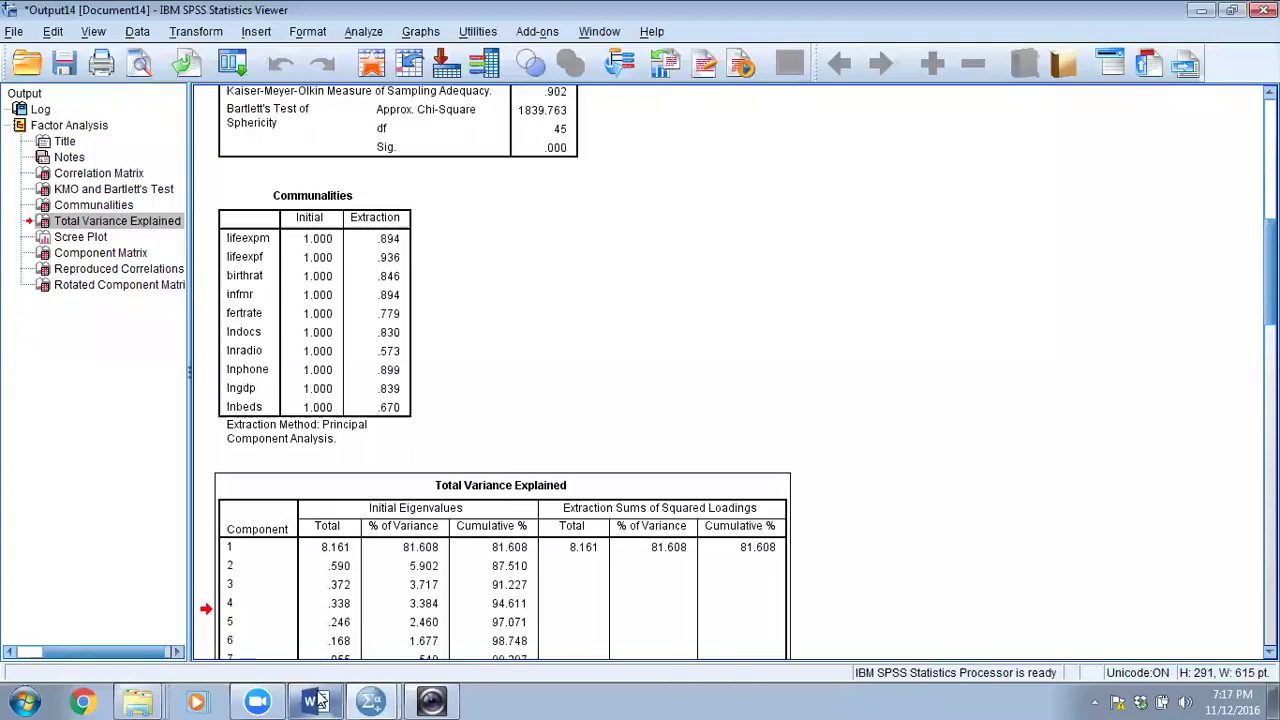
left_click(510, 540)
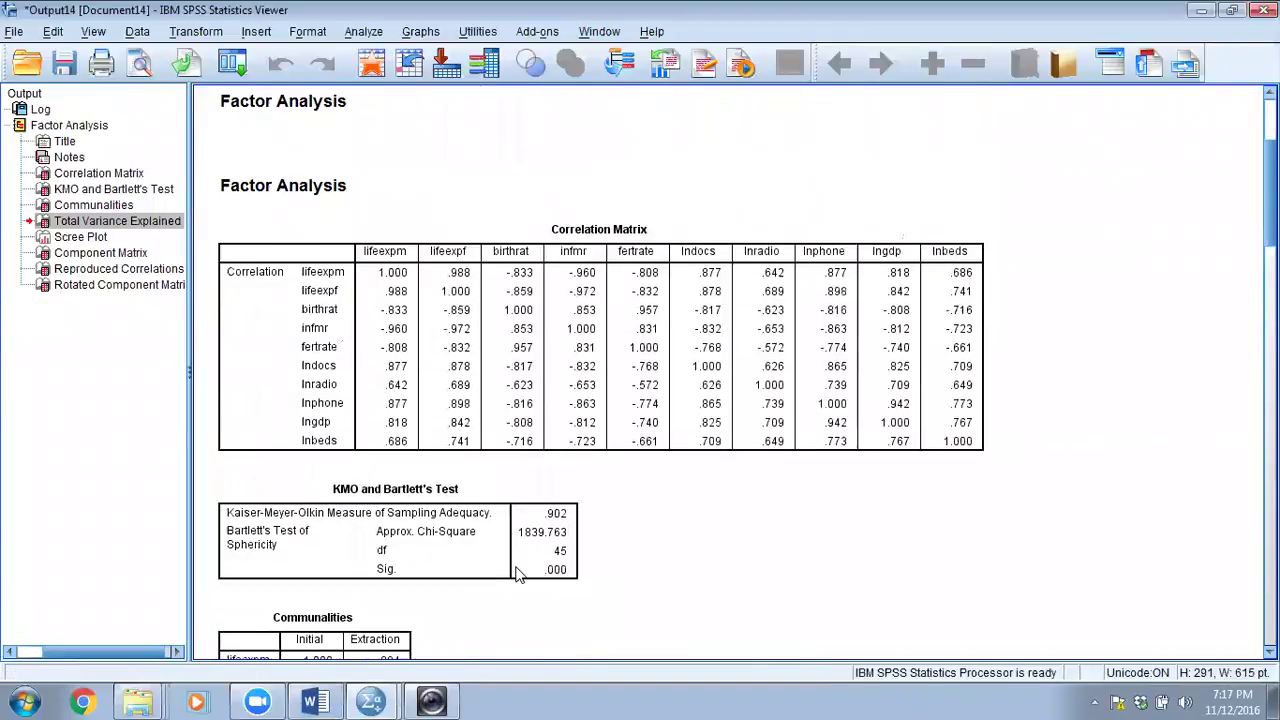
scroll(518, 607, "down", 15)
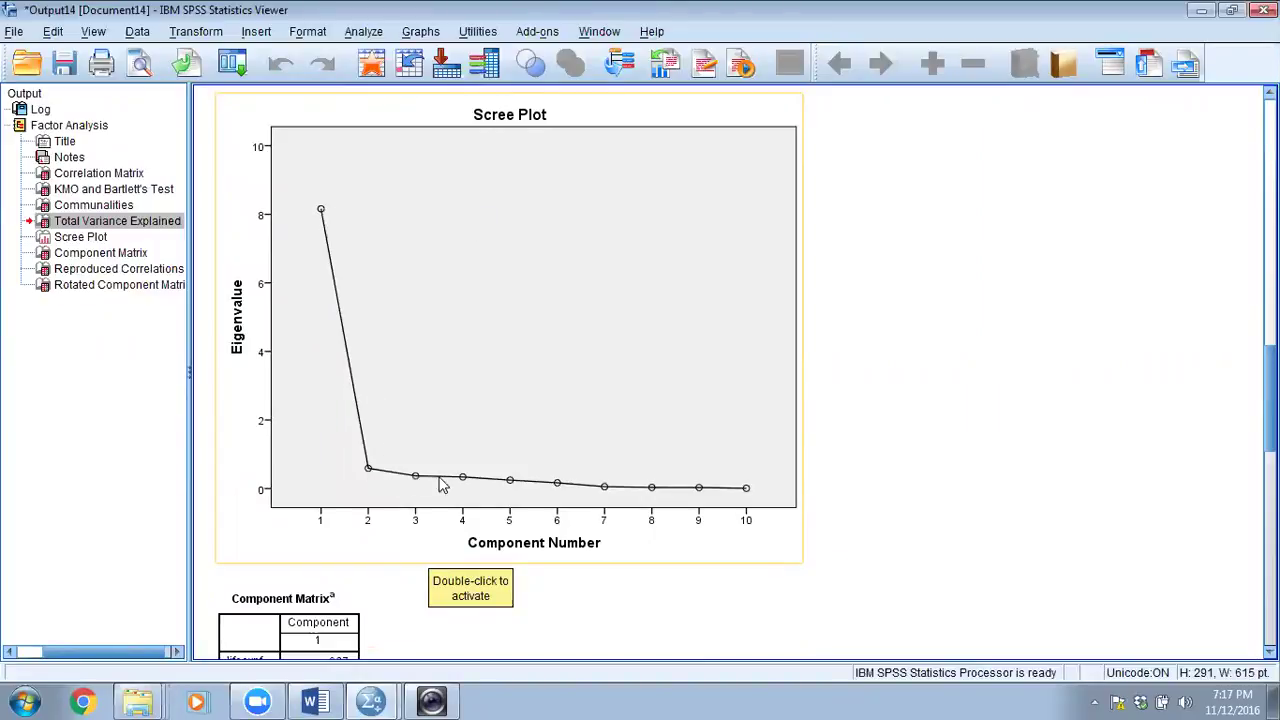
scroll(579, 506, "up", 10)
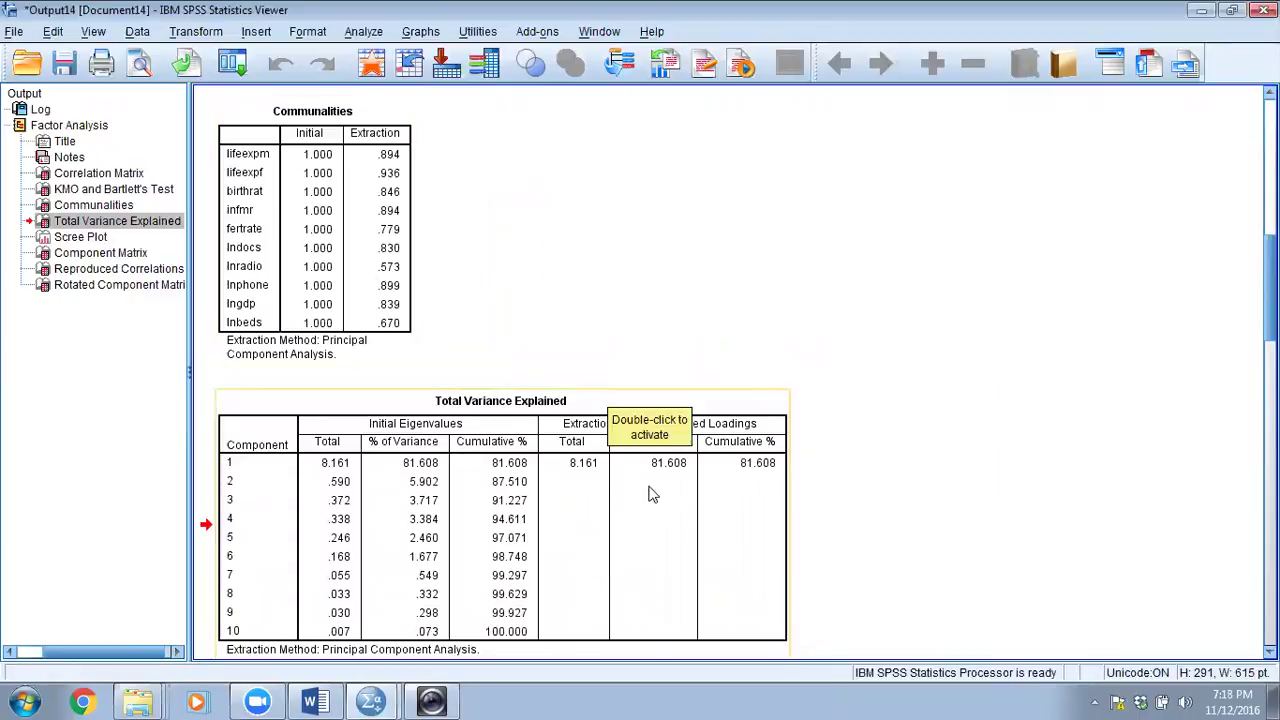
scroll(643, 516, "down", 3)
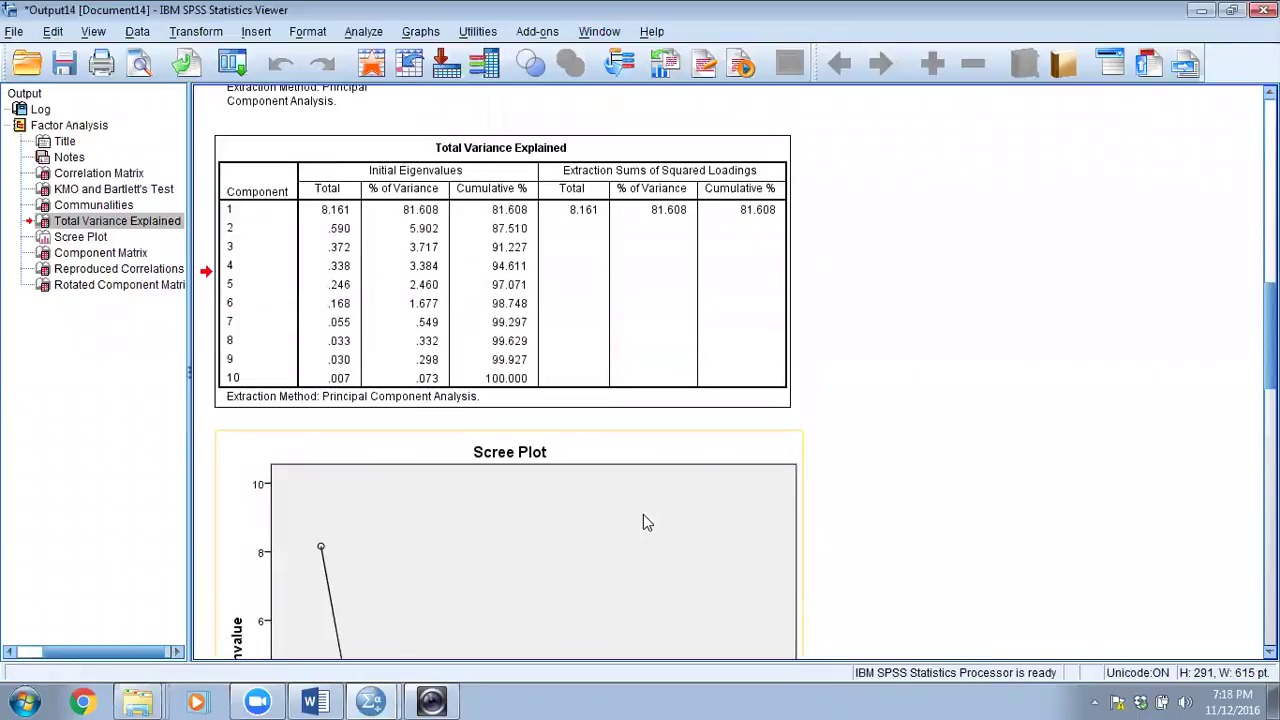
scroll(645, 516, "up", 1)
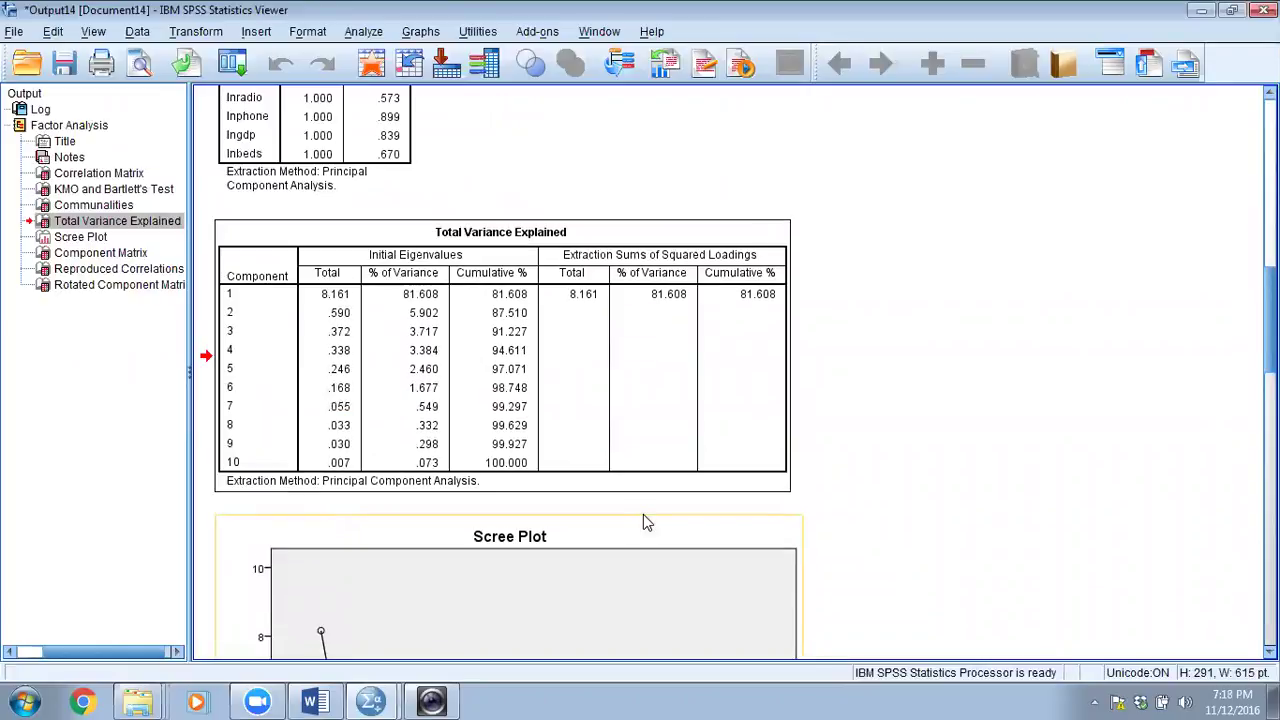
- Read the residuals criterion in Word and examine the residuals in the Reproduced Correlations table in SPSS
left_click(313, 700)
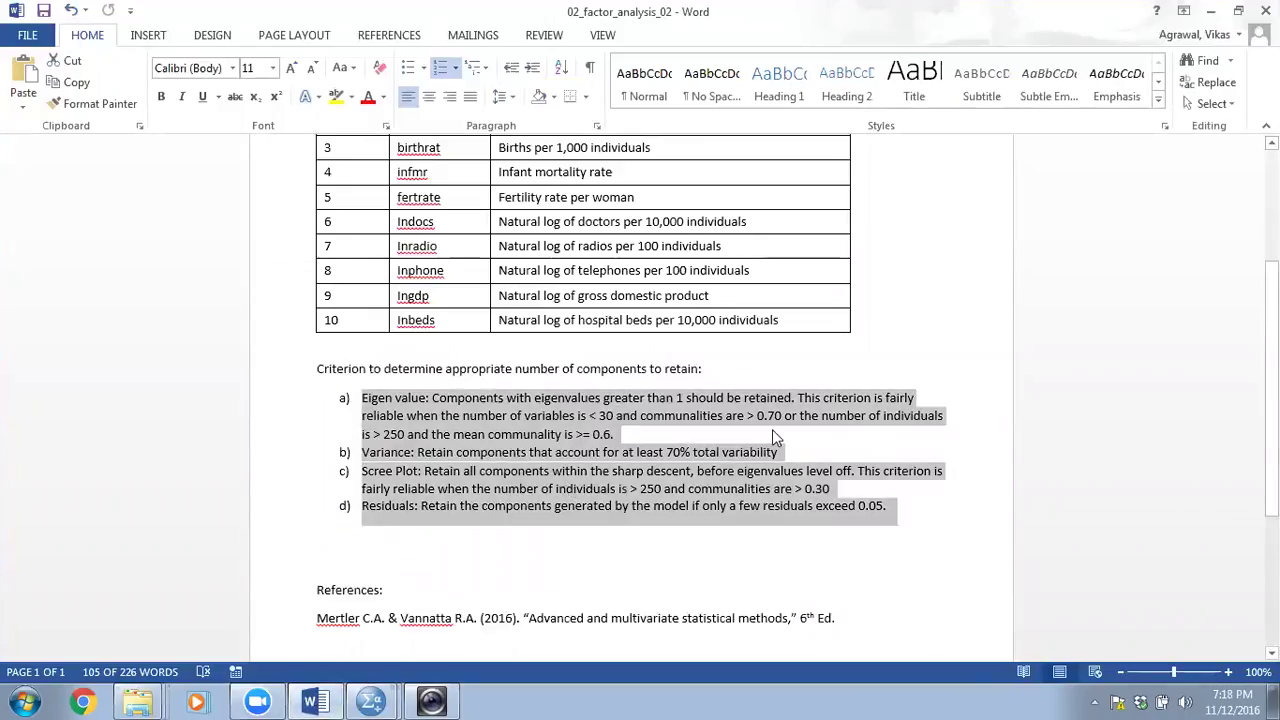
left_click(371, 700)
scroll(392, 560, "down", 10)
scroll(392, 560, "down", 8)
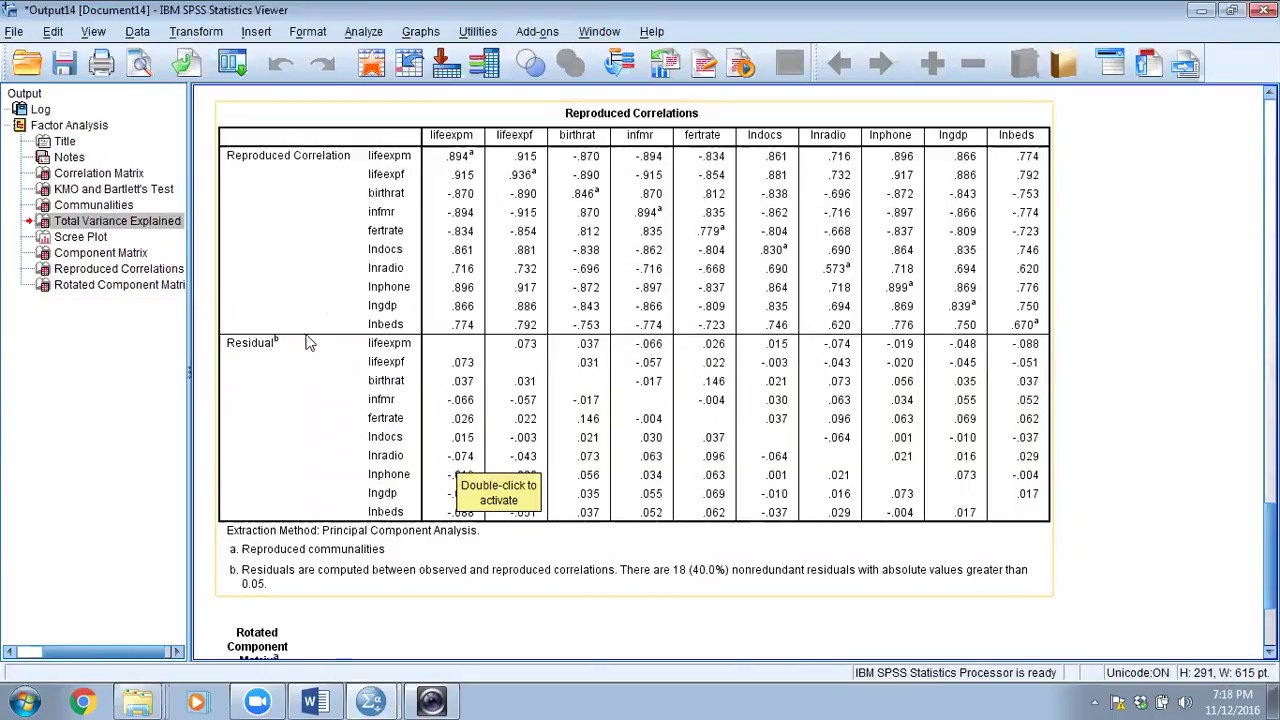
- Compare the original Correlation Matrix with the Reproduced Correlations table and review its residuals and footnotes
scroll(310, 345, "up", 20)
scroll(369, 392, "down", 5)
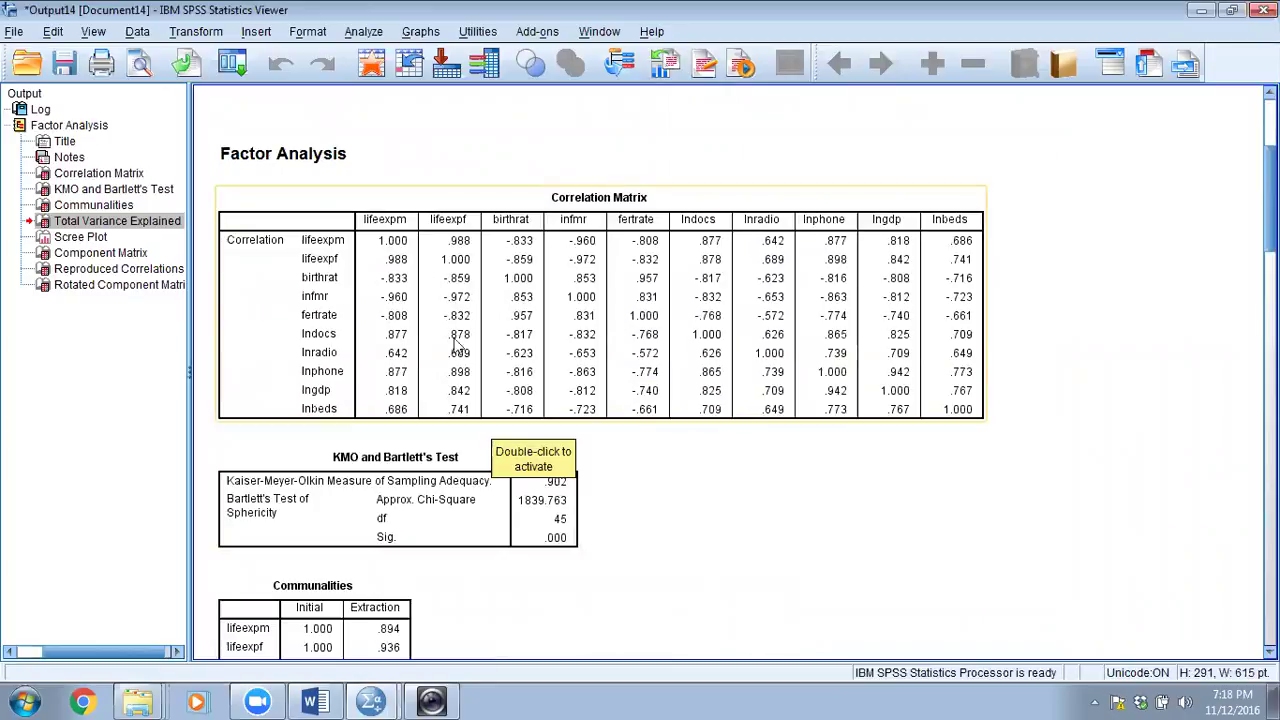
scroll(647, 418, "down", 15)
scroll(645, 428, "down", 12)
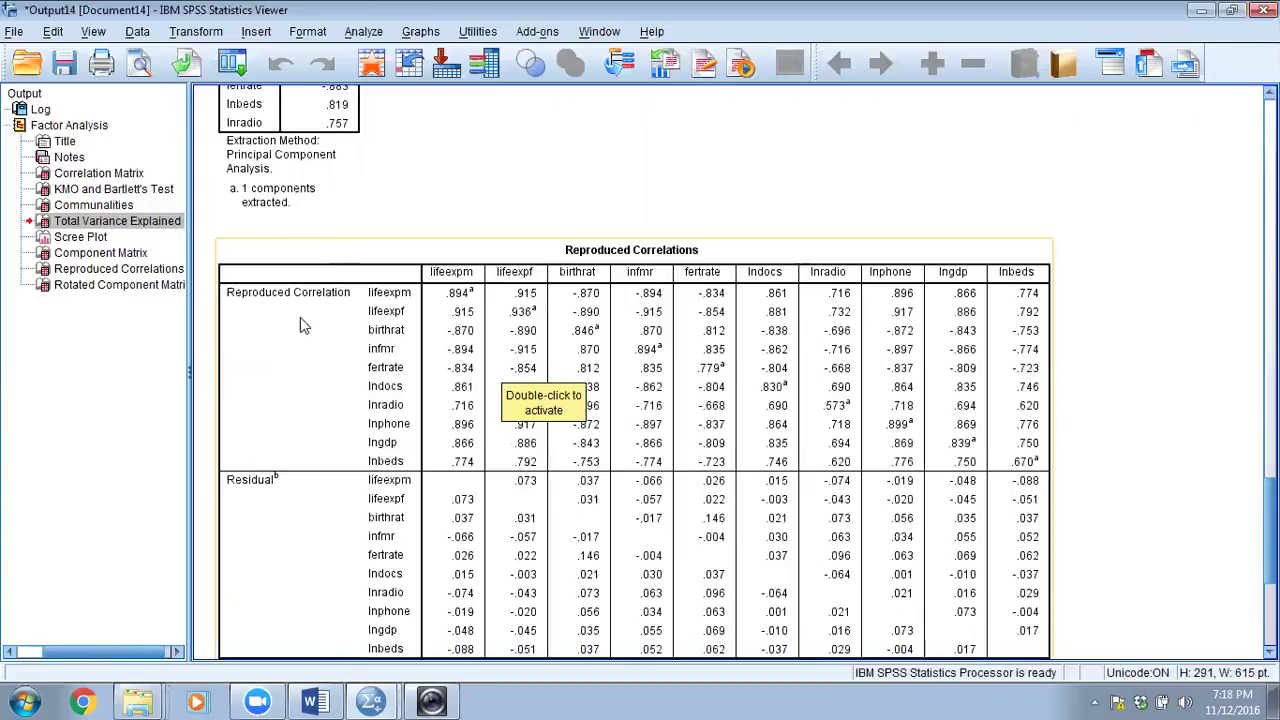
scroll(328, 345, "up", 15)
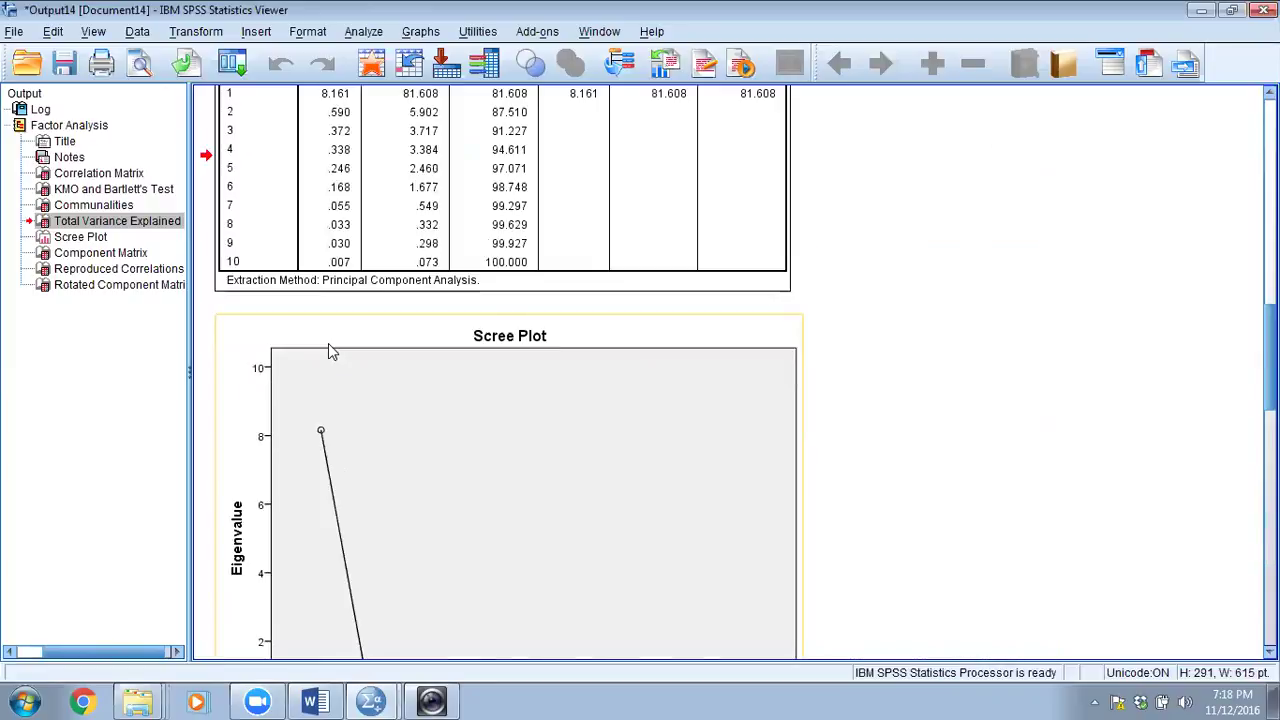
scroll(328, 345, "up", 5)
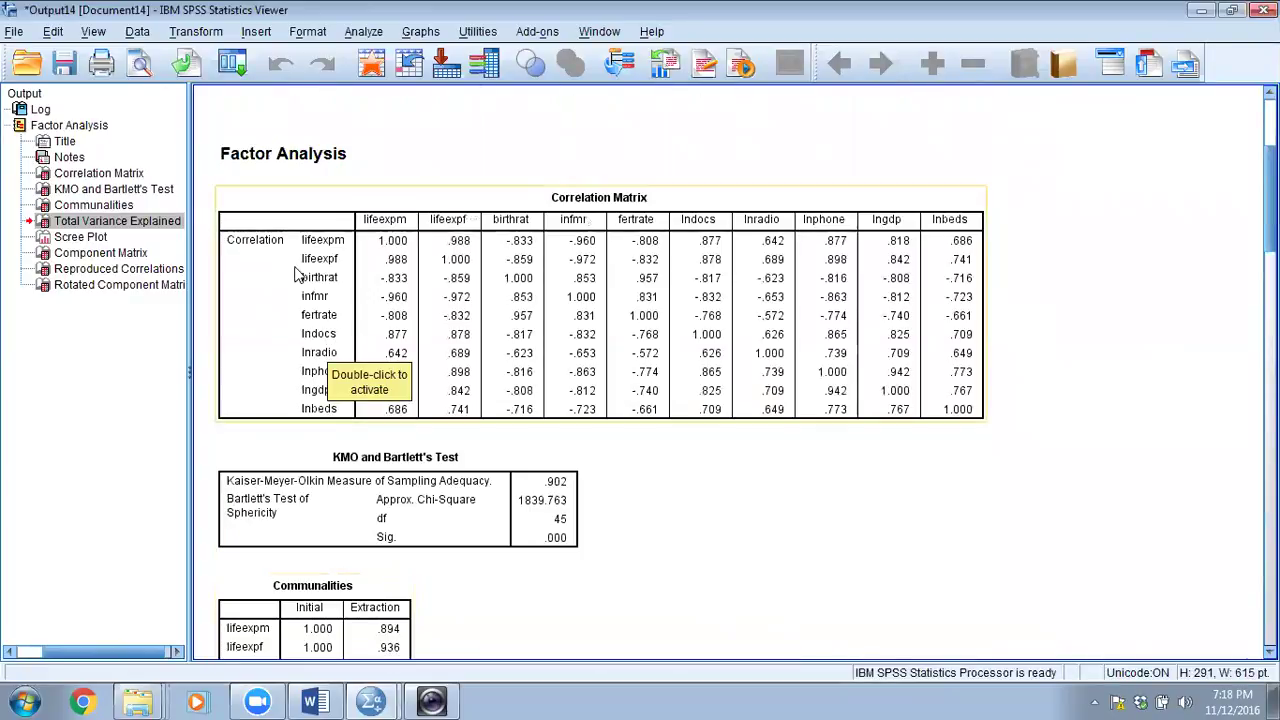
scroll(335, 280, "down", 20)
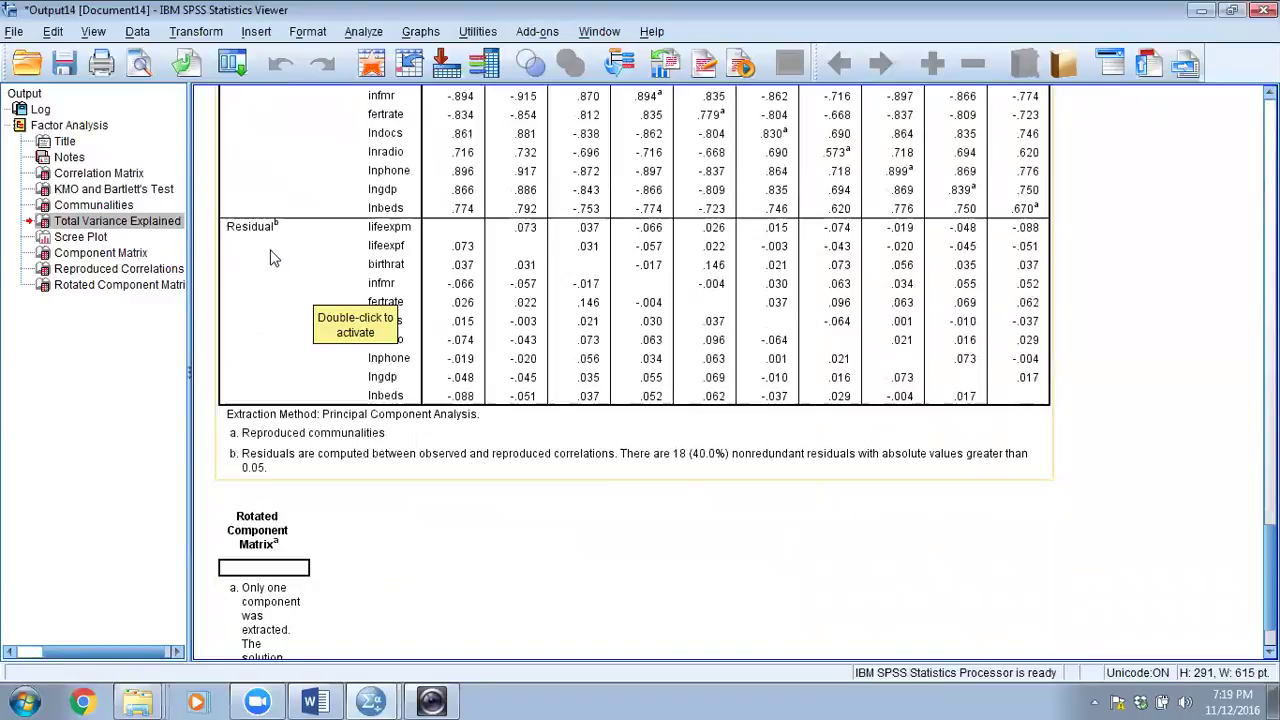
scroll(322, 320, "up", 3)
scroll(322, 320, "down", 2)
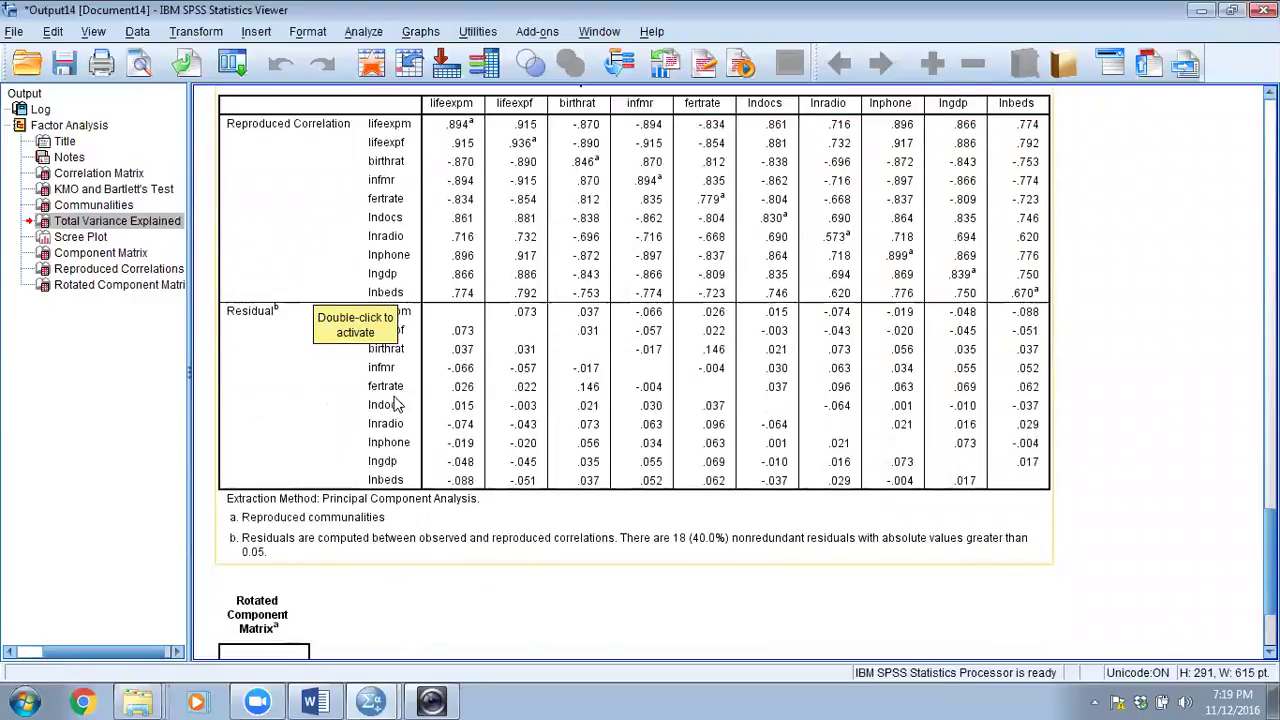
scroll(470, 430, "up", 20)
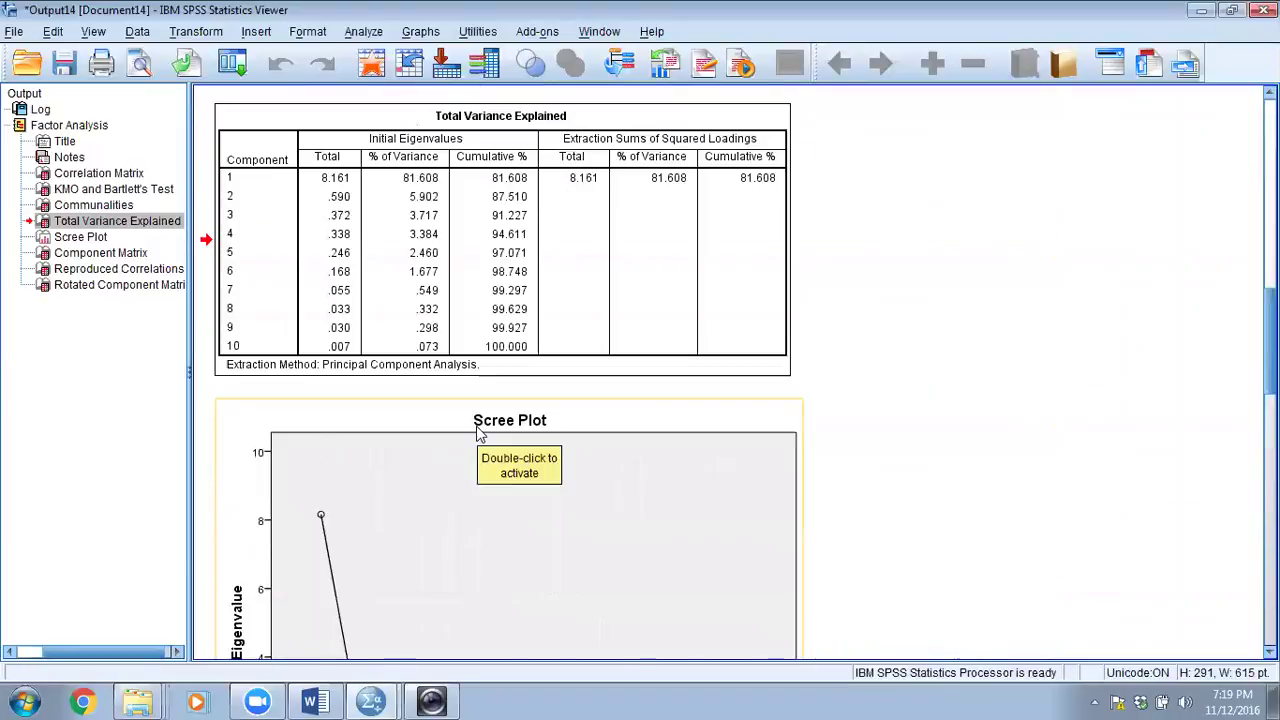
- Recheck the observed correlations against the one-component Reproduced Correlations table and read its footnote on residuals above 0.05
scroll(478, 434, "up", 10)
scroll(440, 495, "down", 15)
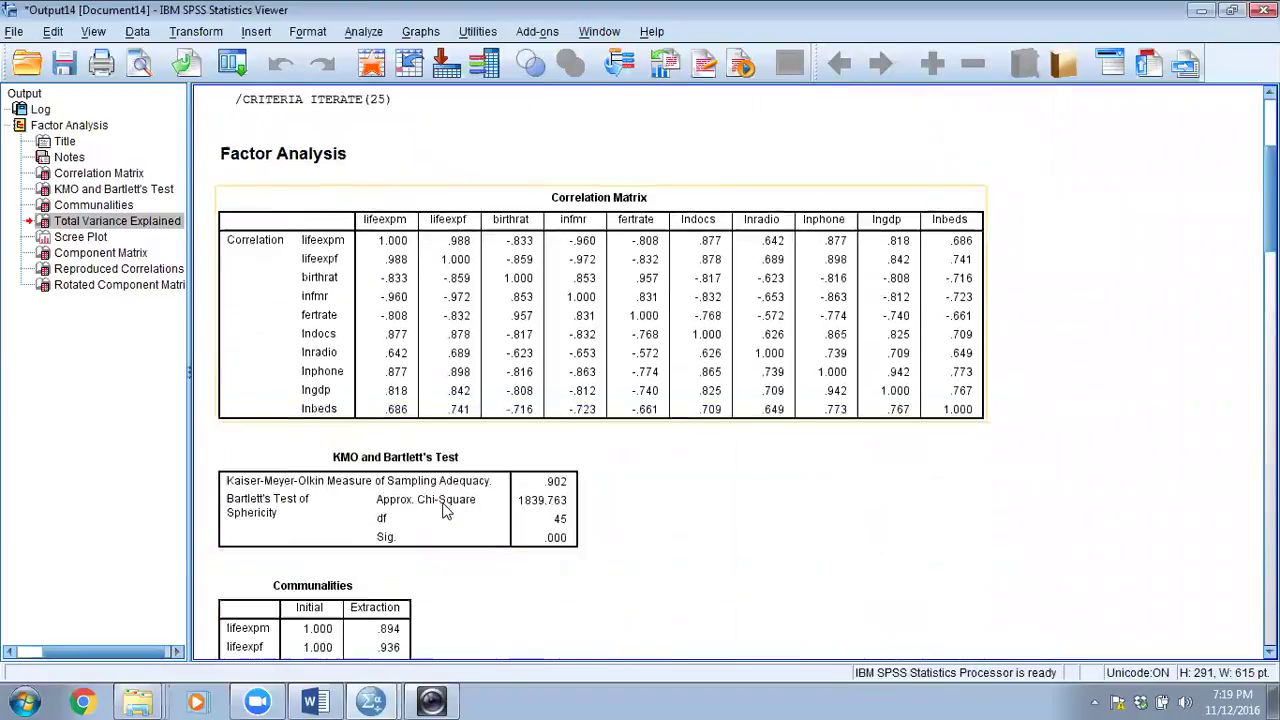
scroll(445, 493, "down", 20)
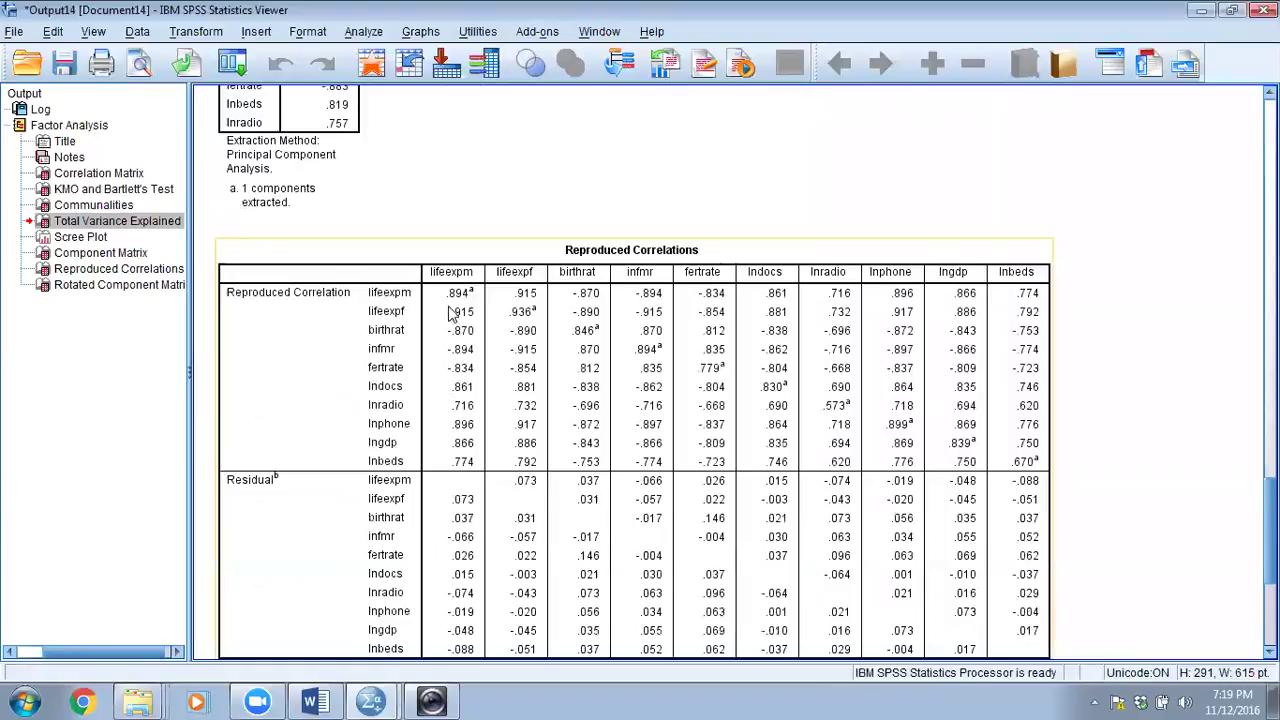
scroll(472, 318, "down", 3)
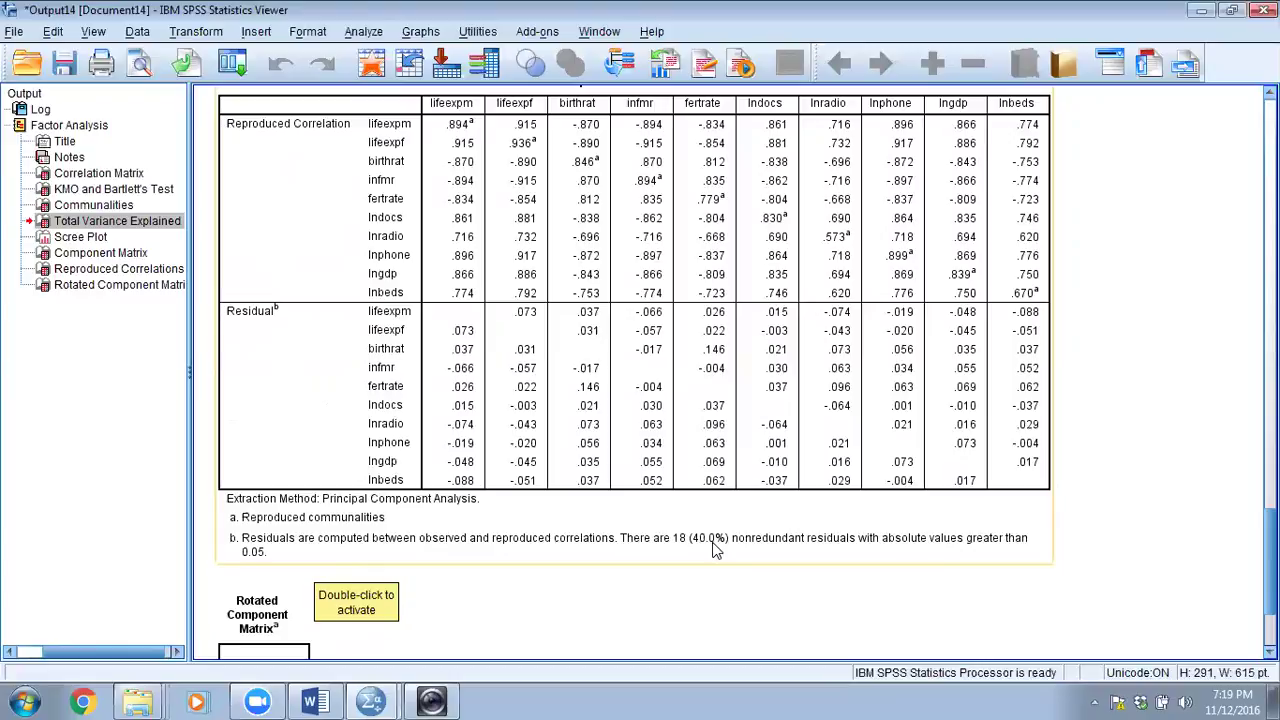
scroll(714, 549, "down", 3)
scroll(714, 549, "up", 6)
scroll(714, 549, "down", 3)
- Review the Communalities, Total Variance Explained and Scree Plot output of the one-component solution
scroll(714, 549, "up", 12)
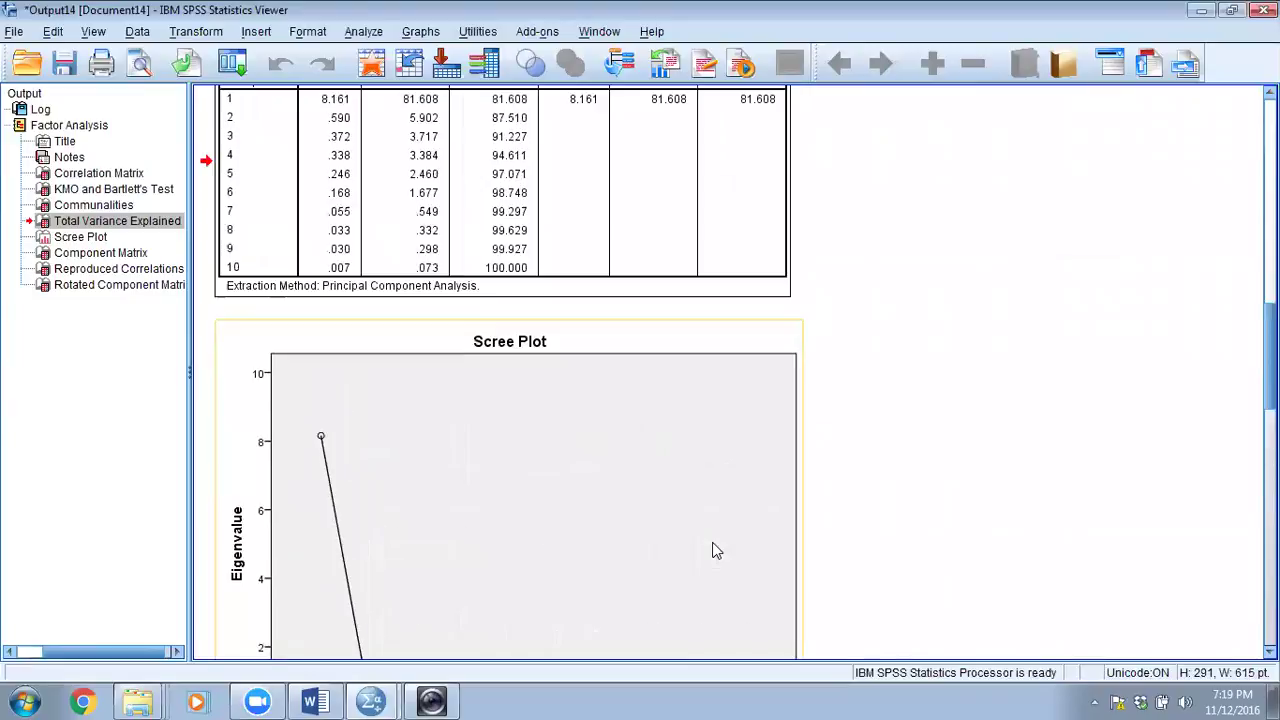
scroll(714, 549, "up", 10)
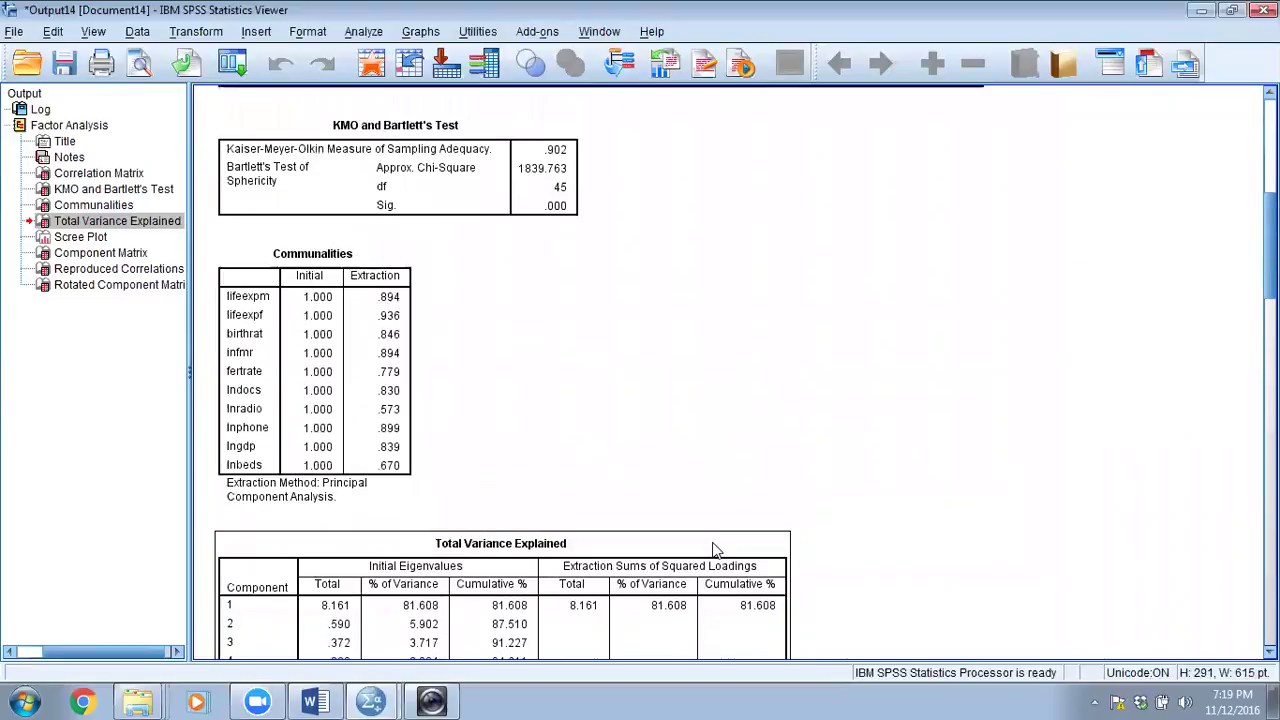
scroll(714, 549, "down", 4)
scroll(714, 549, "up", 3)
scroll(714, 549, "down", 5)
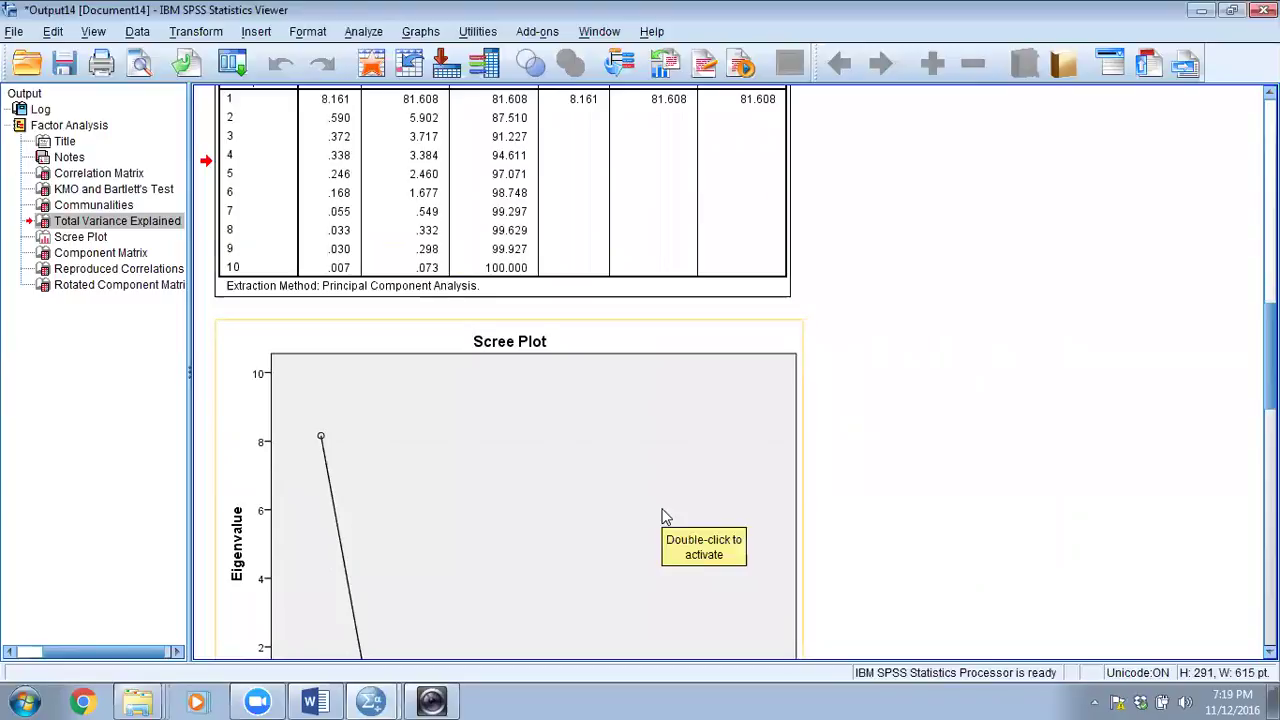
scroll(667, 517, "up", 2)
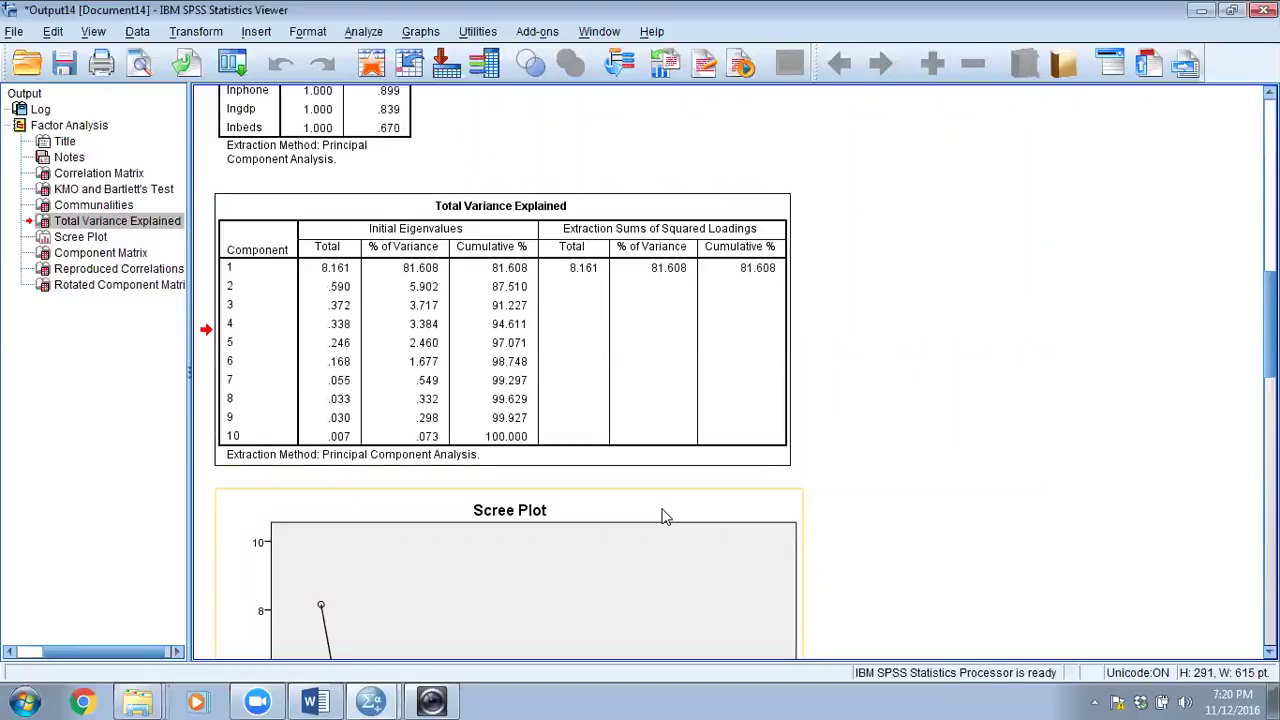
- Rerun the factor analysis on the same variables, extracting a fixed number of 2 factors instead of using the eigenvalue rule
left_click(360, 36)
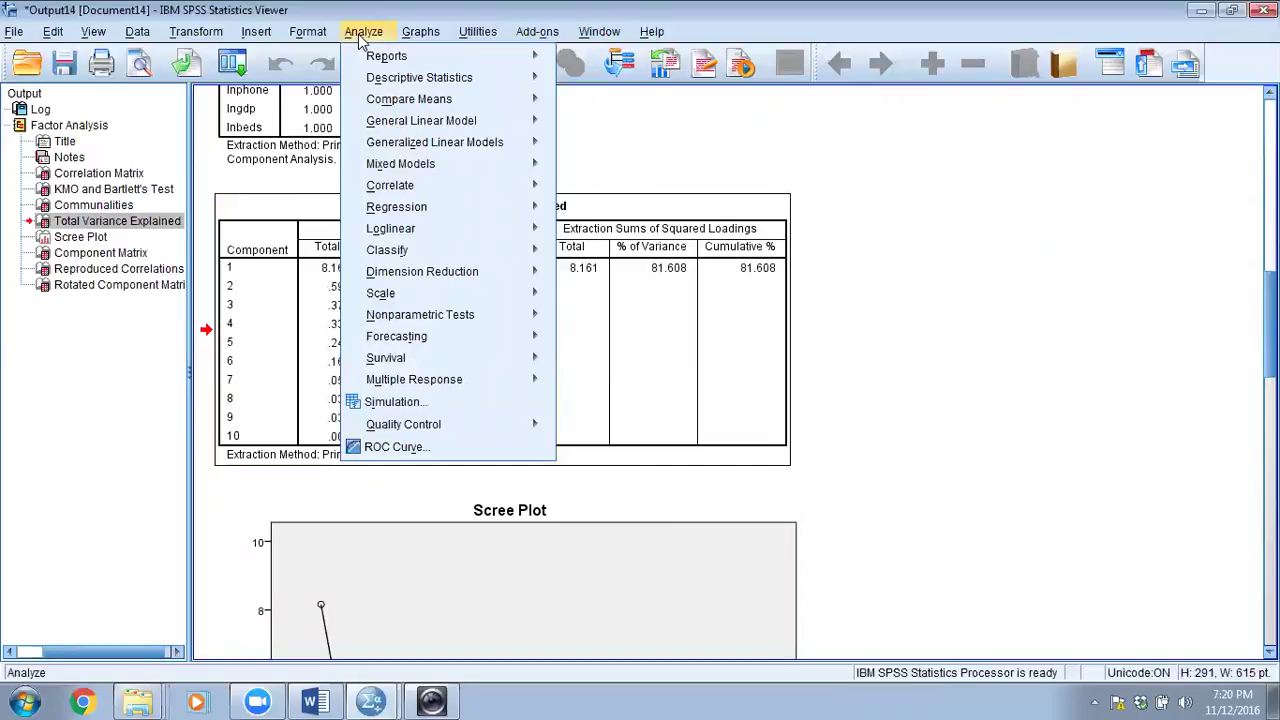
mouse_move(456, 279)
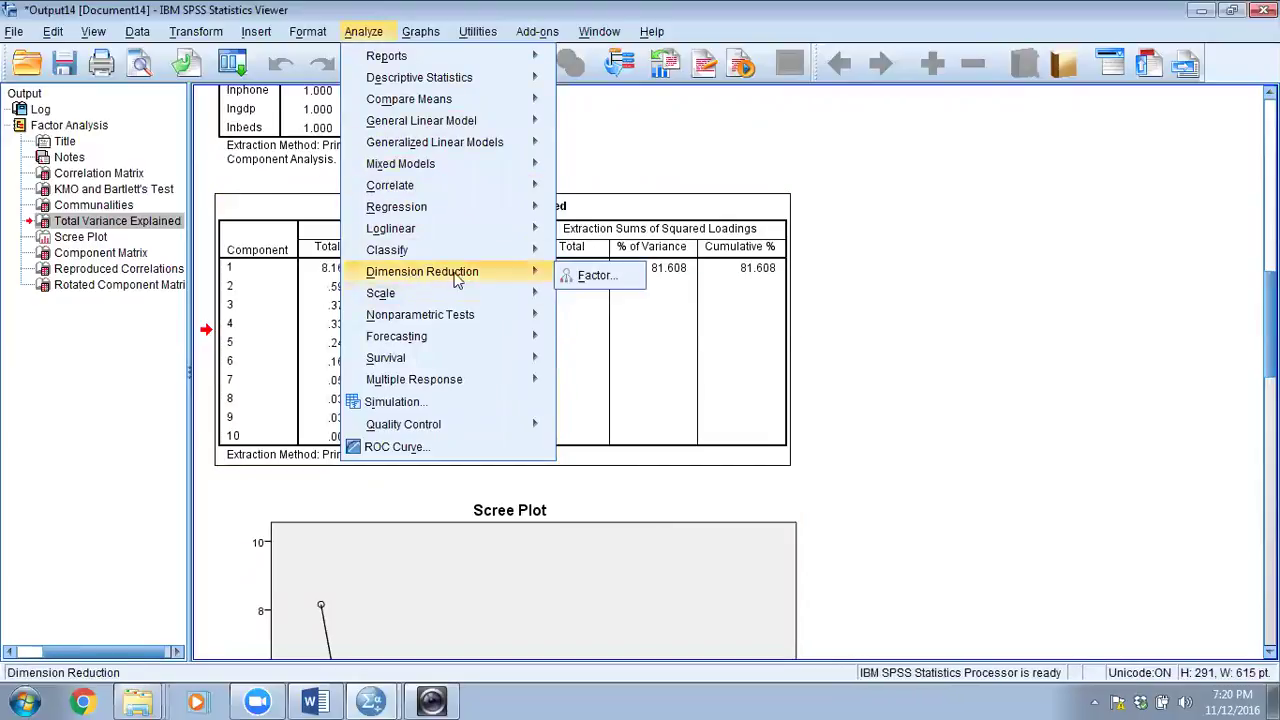
left_click(590, 278)
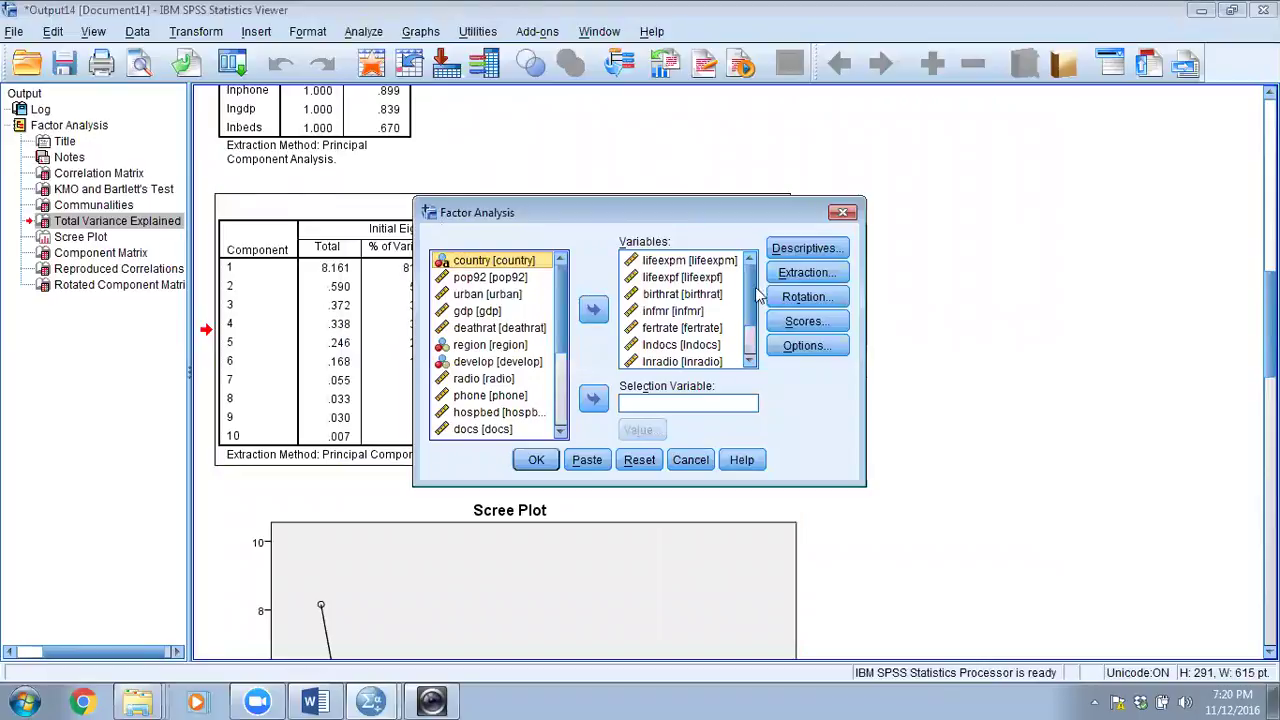
left_click(805, 273)
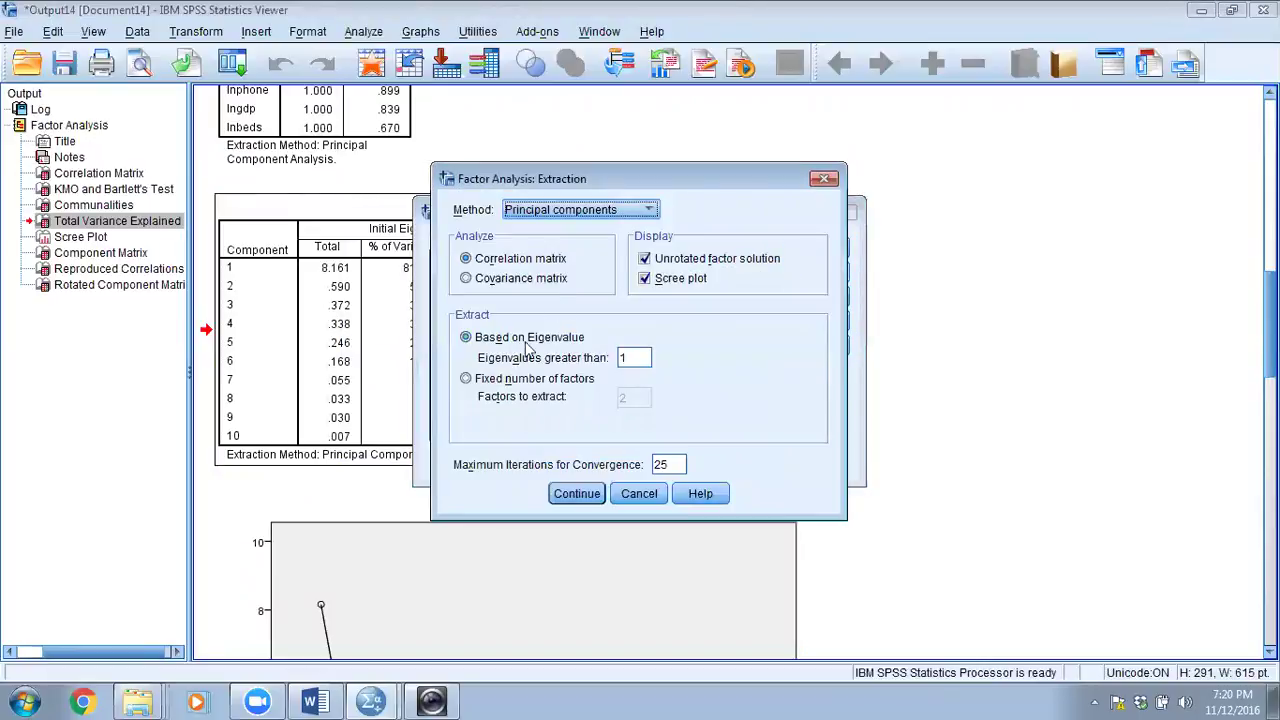
left_click(466, 380)
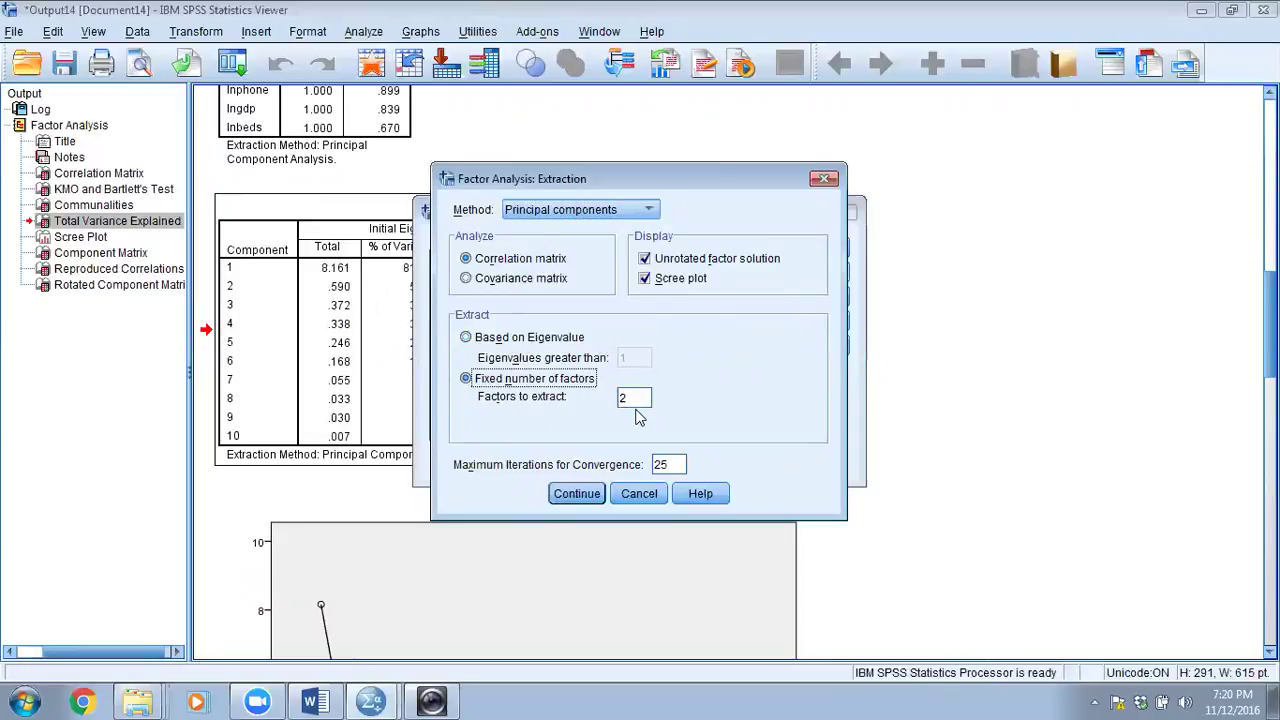
left_click(572, 493)
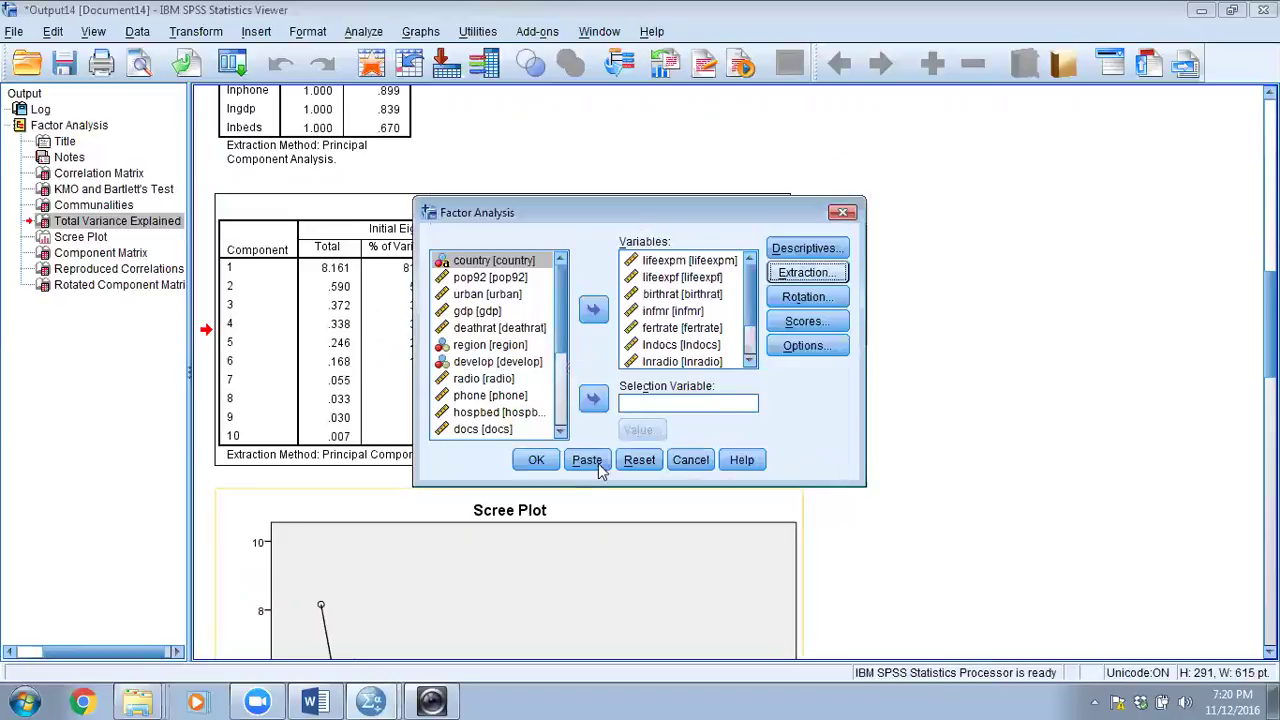
left_click(531, 461)
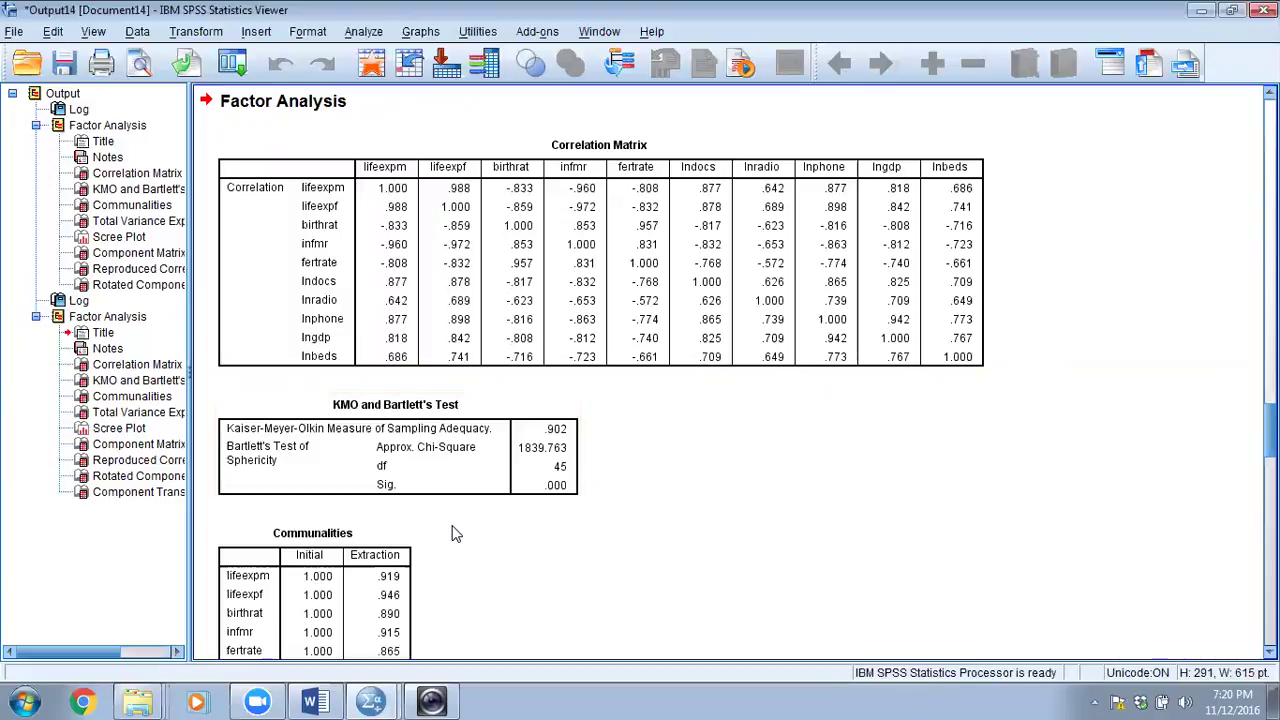
- Compare the extraction communalities of the two-component solution with those of the one-component solution
scroll(452, 533, "down", 5)
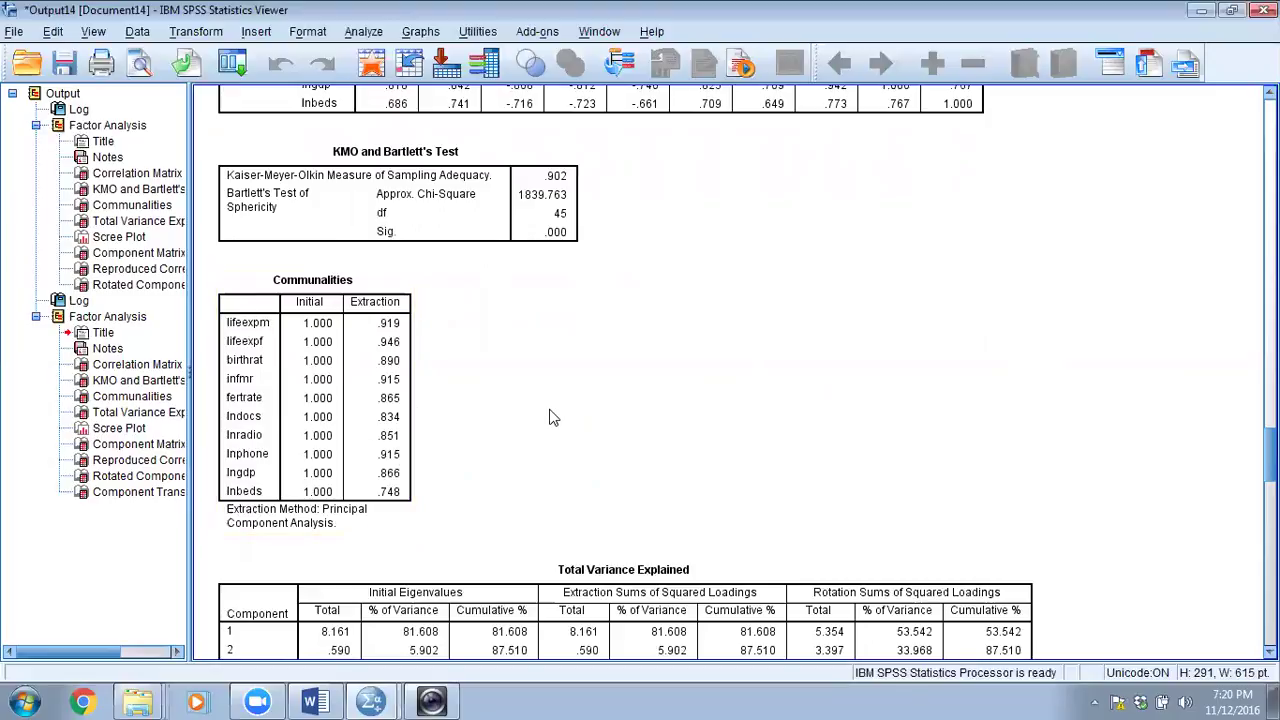
scroll(551, 417, "down", 1)
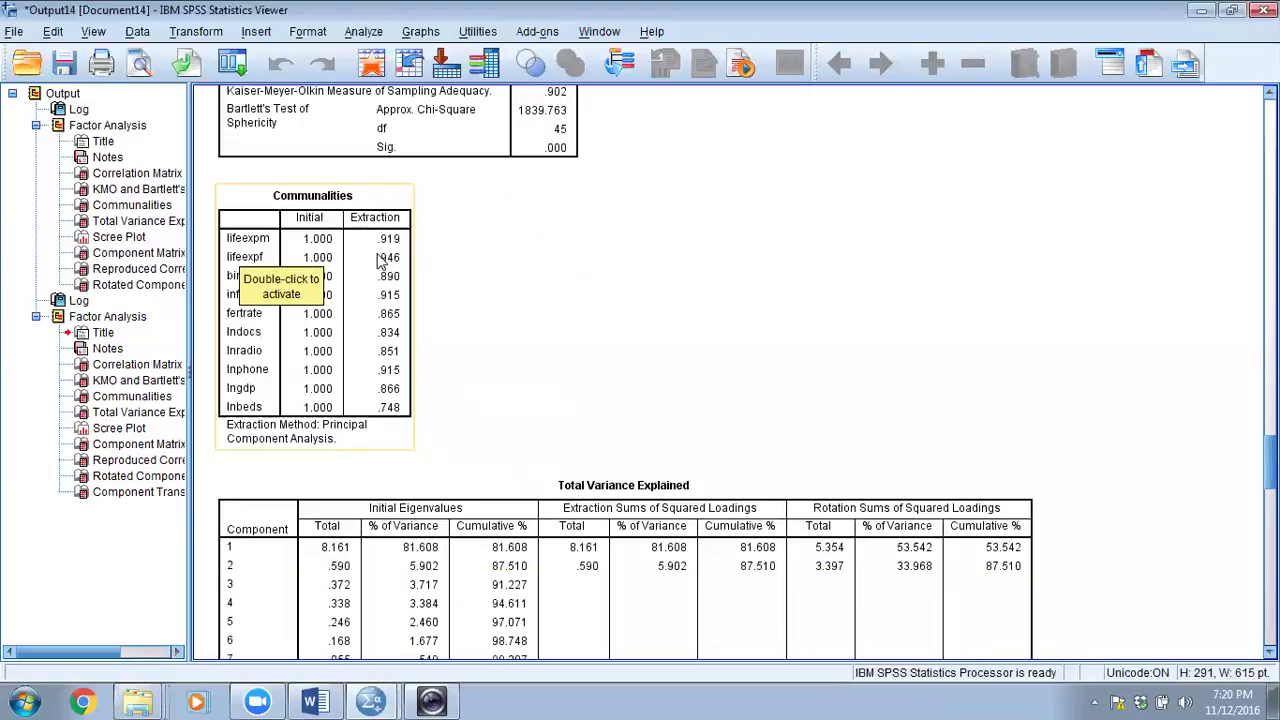
scroll(426, 386, "up", 10)
scroll(474, 394, "up", 15)
scroll(470, 398, "down", 5)
left_click(320, 375)
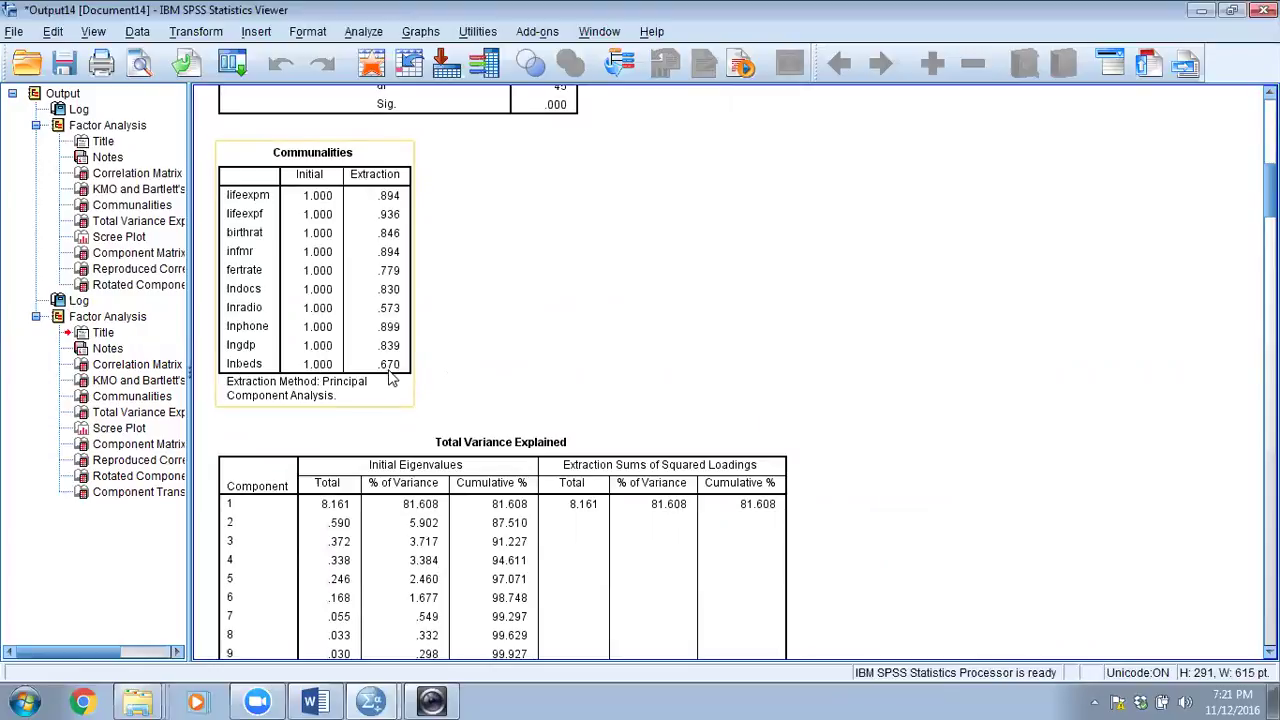
scroll(388, 372, "down", 12)
scroll(392, 374, "down", 15)
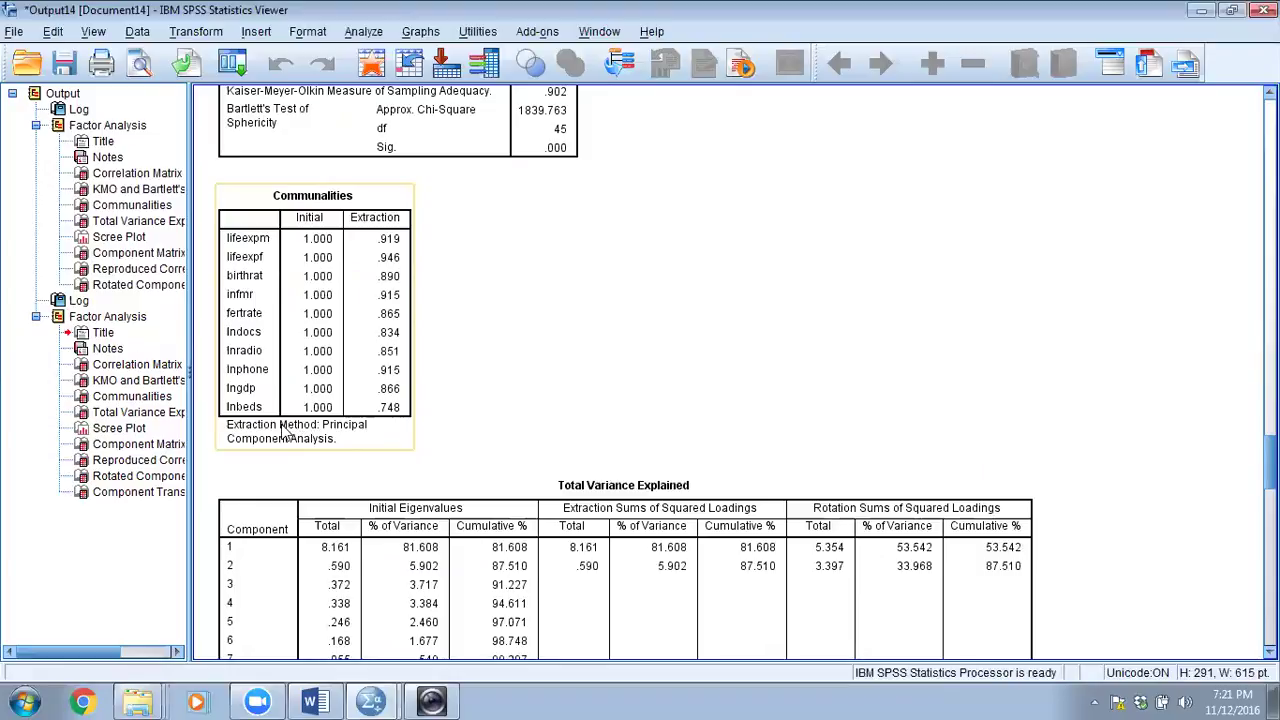
- Examine the extraction and rotation sums of squared loadings in the two-component Total Variance Explained table
scroll(556, 374, "down", 3)
left_click(556, 374)
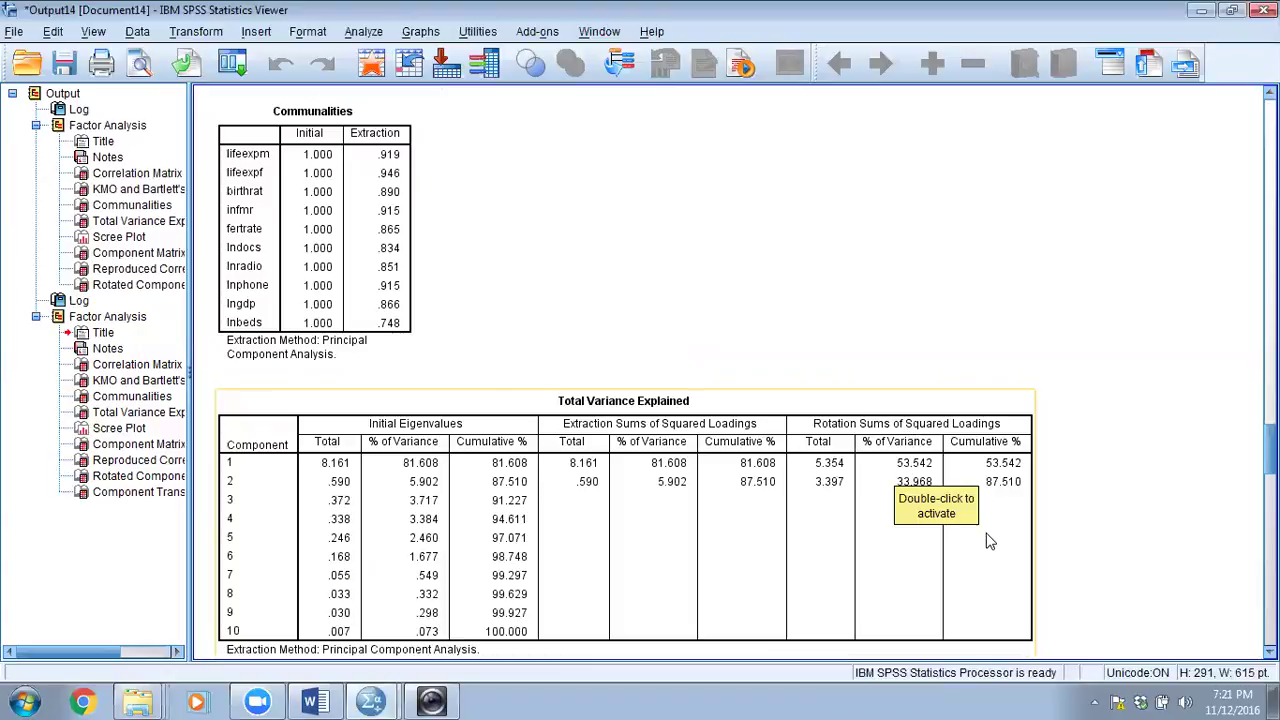
scroll(987, 541, "down", 5)
scroll(926, 373, "up", 1)
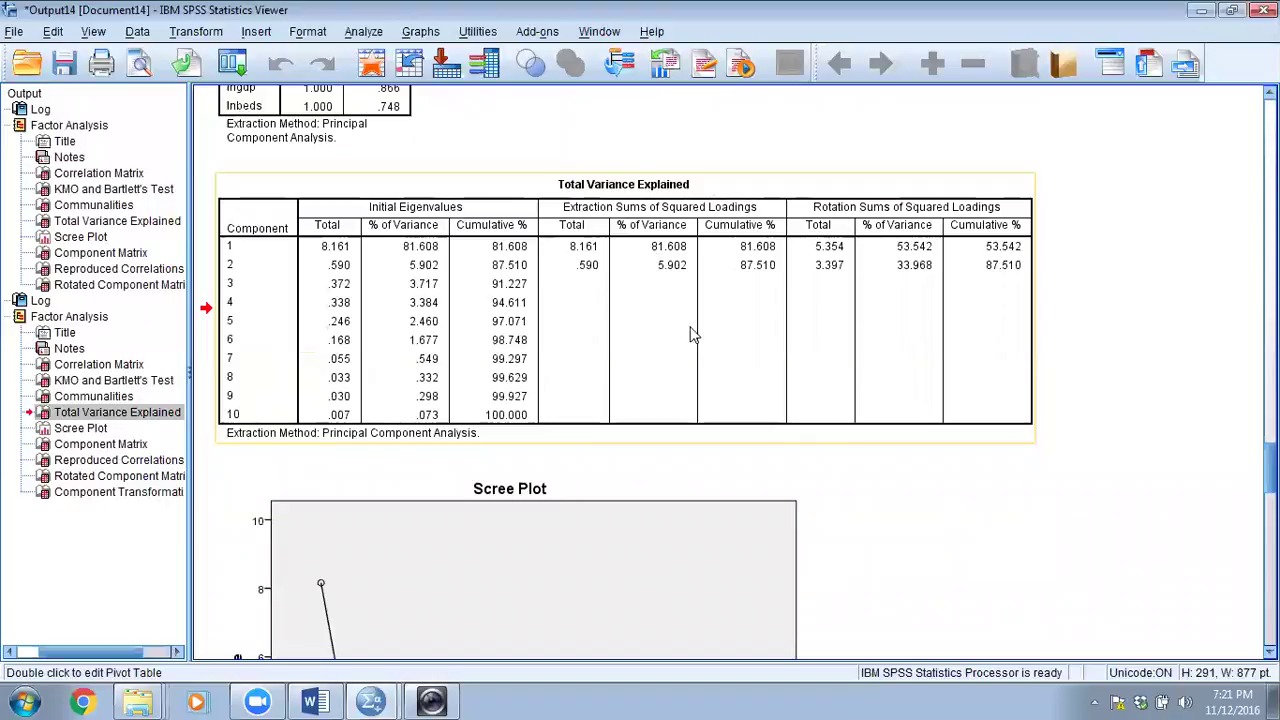
scroll(663, 378, "up", 2)
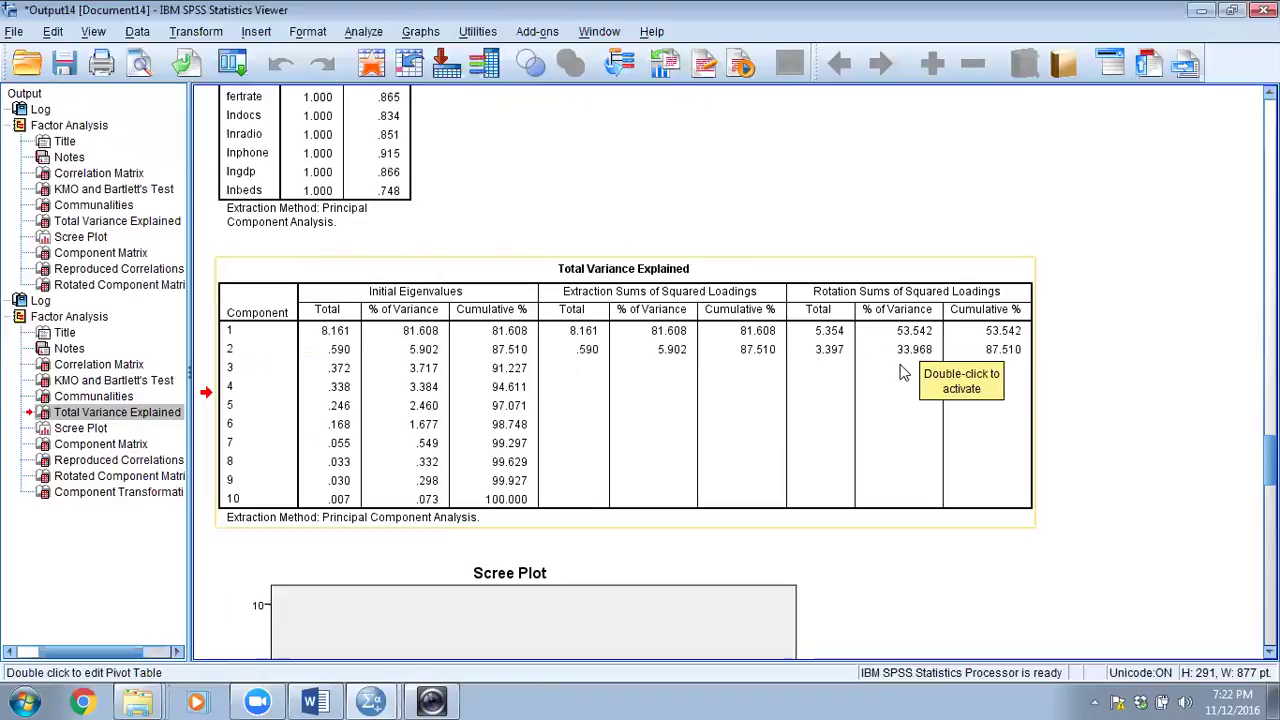
- Examine the two-component solution's Scree Plot, Component Matrix, and the residuals and footnote of its Reproduced Correlations table
scroll(895, 405, "down", 15)
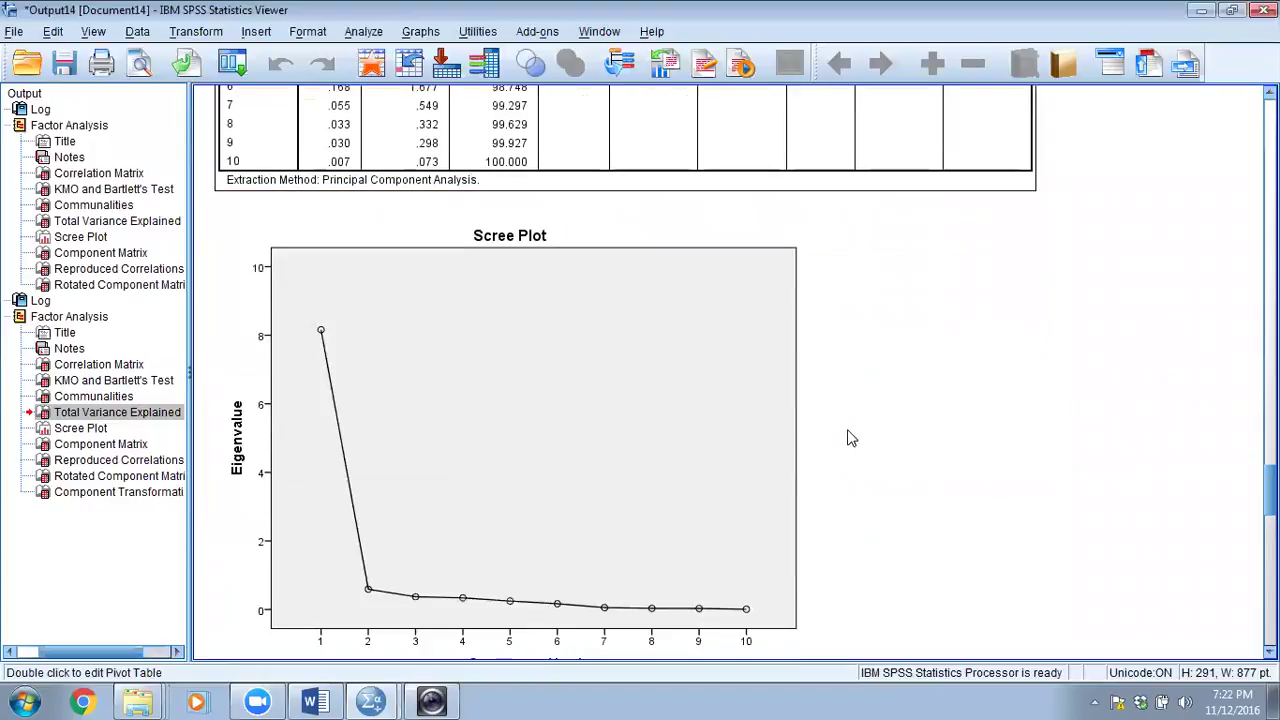
scroll(847, 437, "down", 3)
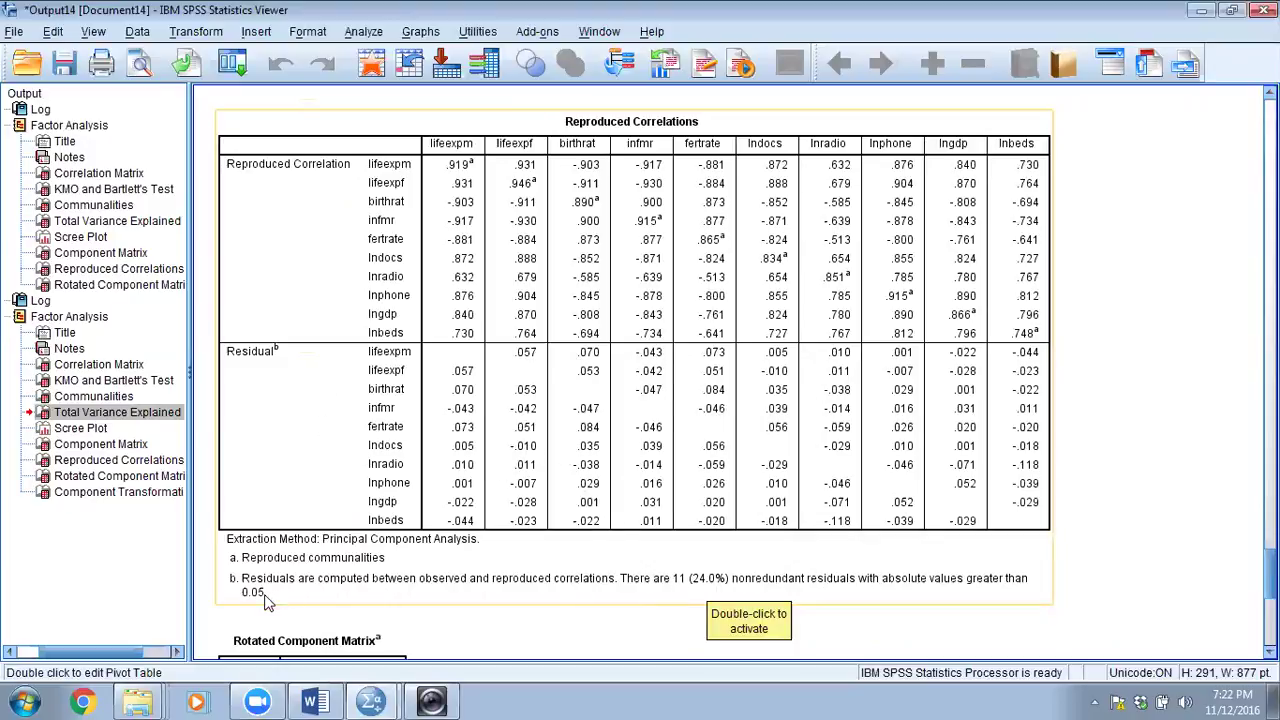
scroll(482, 470, "up", 10)
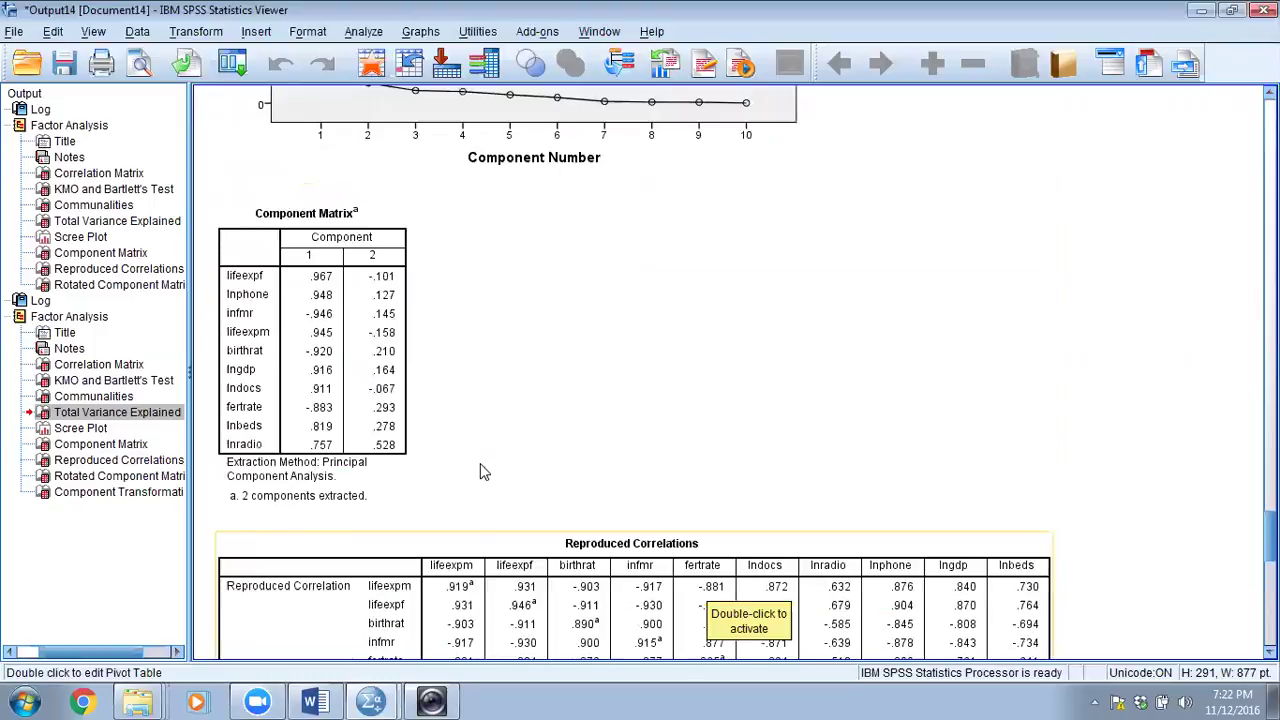
scroll(483, 474, "up", 5)
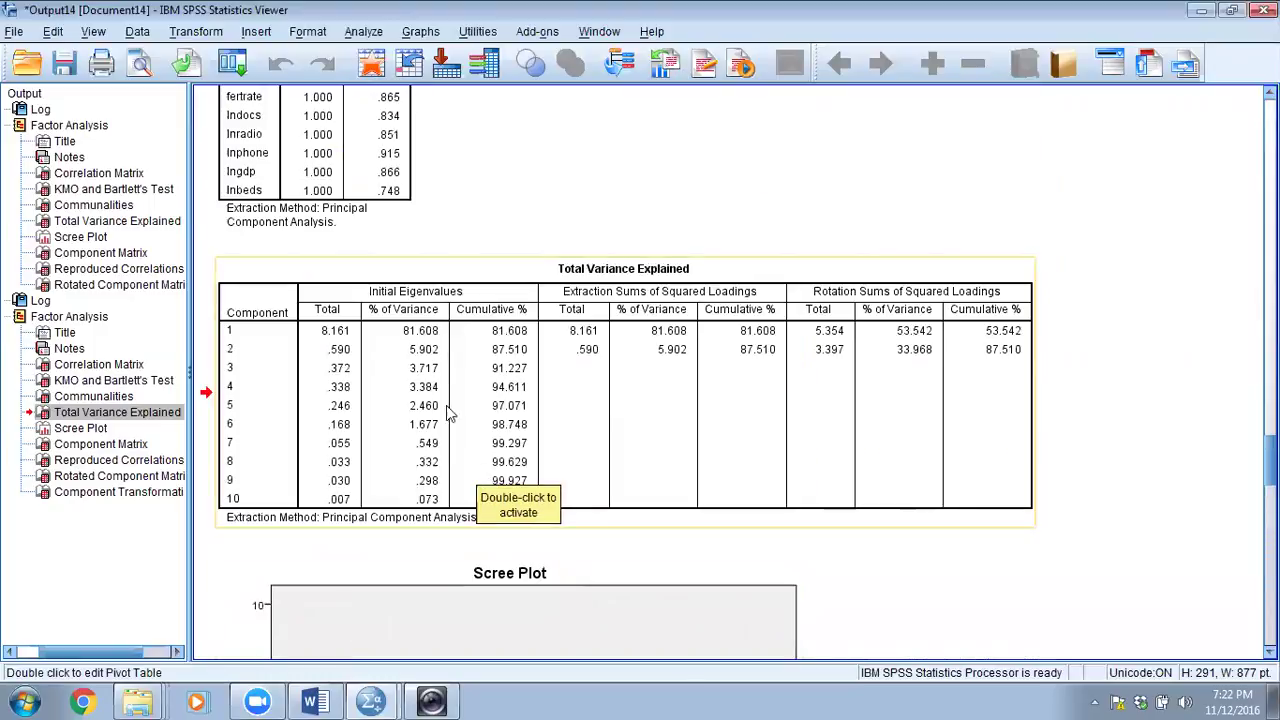
scroll(697, 408, "down", 5)
scroll(697, 408, "down", 6)
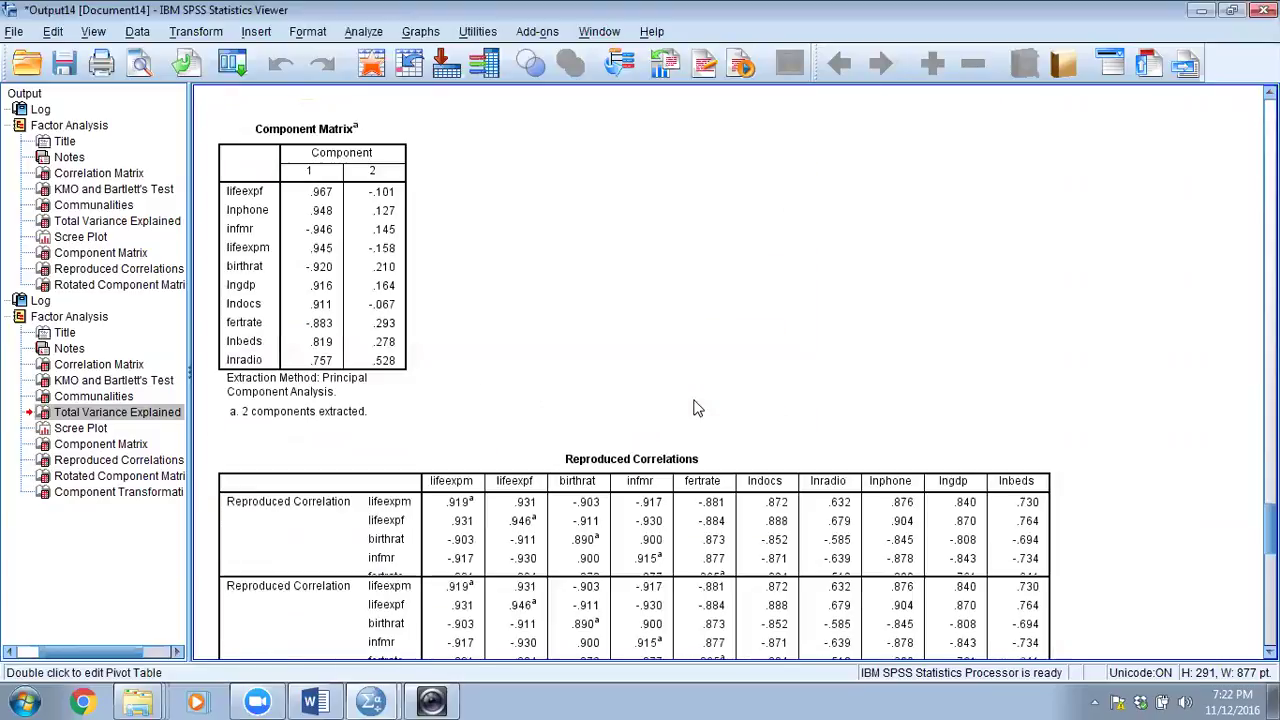
scroll(697, 409, "down", 2)
scroll(697, 409, "up", 3)
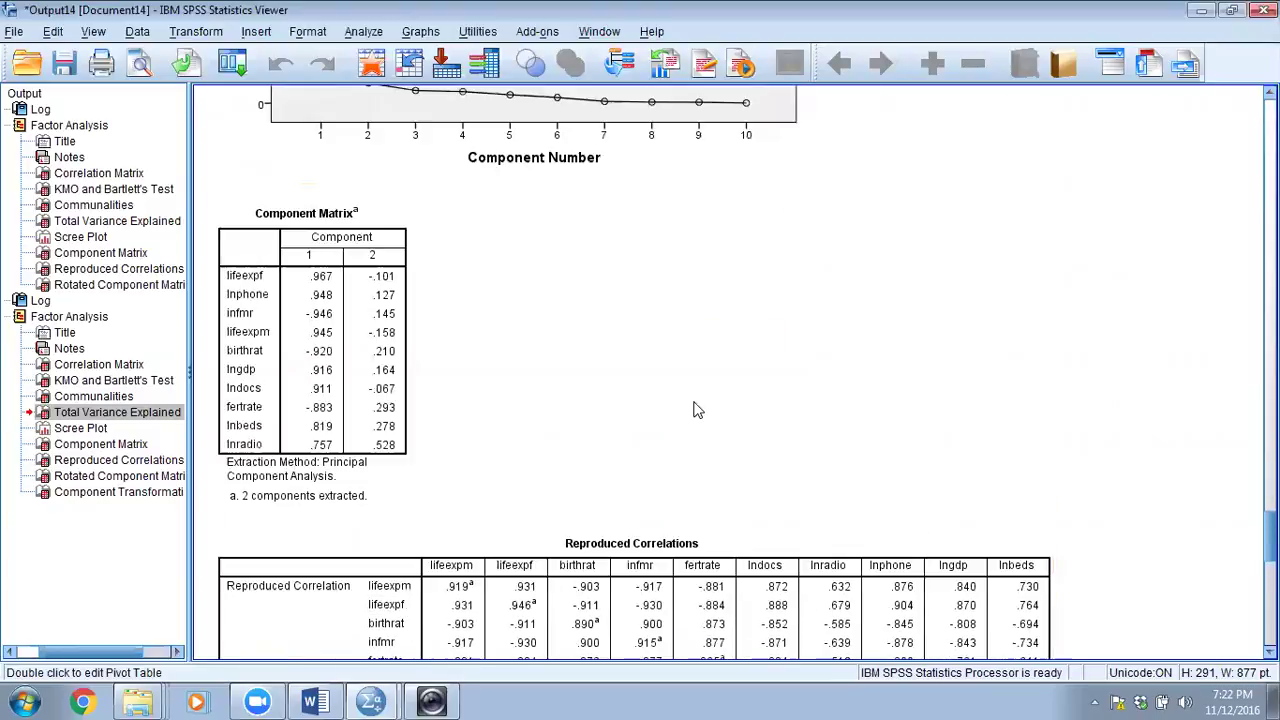
scroll(697, 409, "up", 1)
scroll(697, 409, "down", 5)
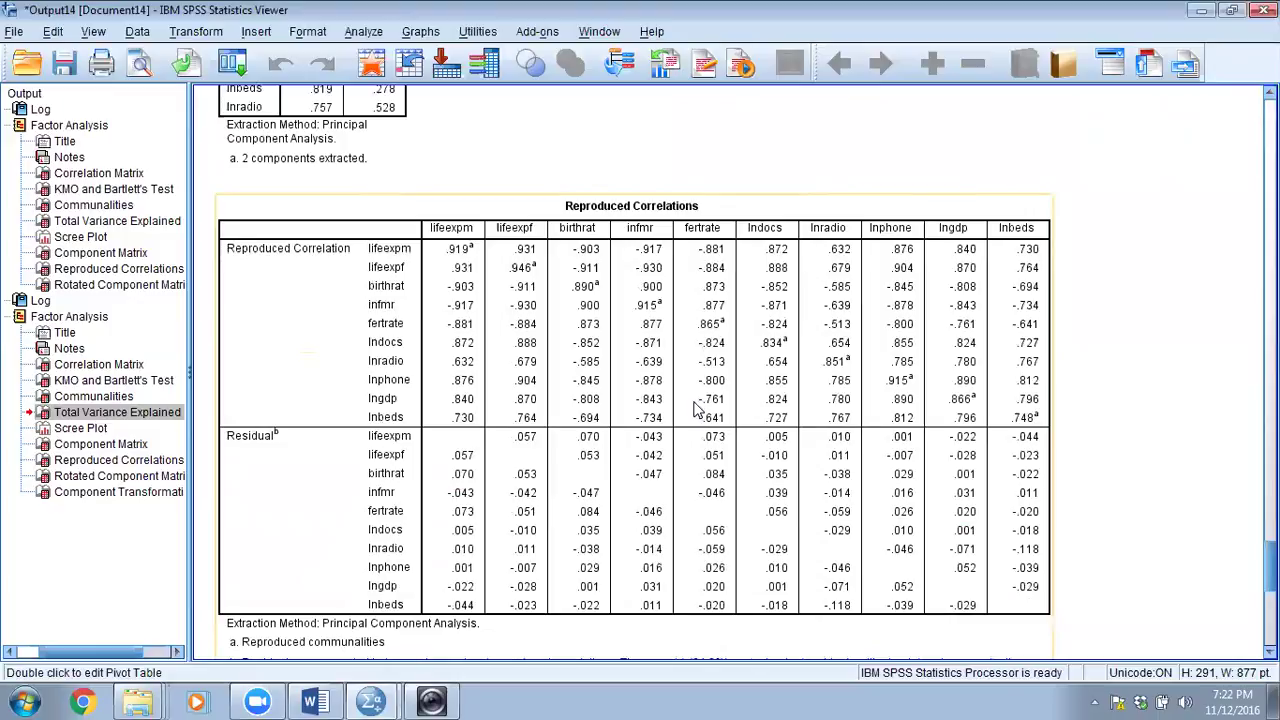
scroll(697, 408, "down", 2)
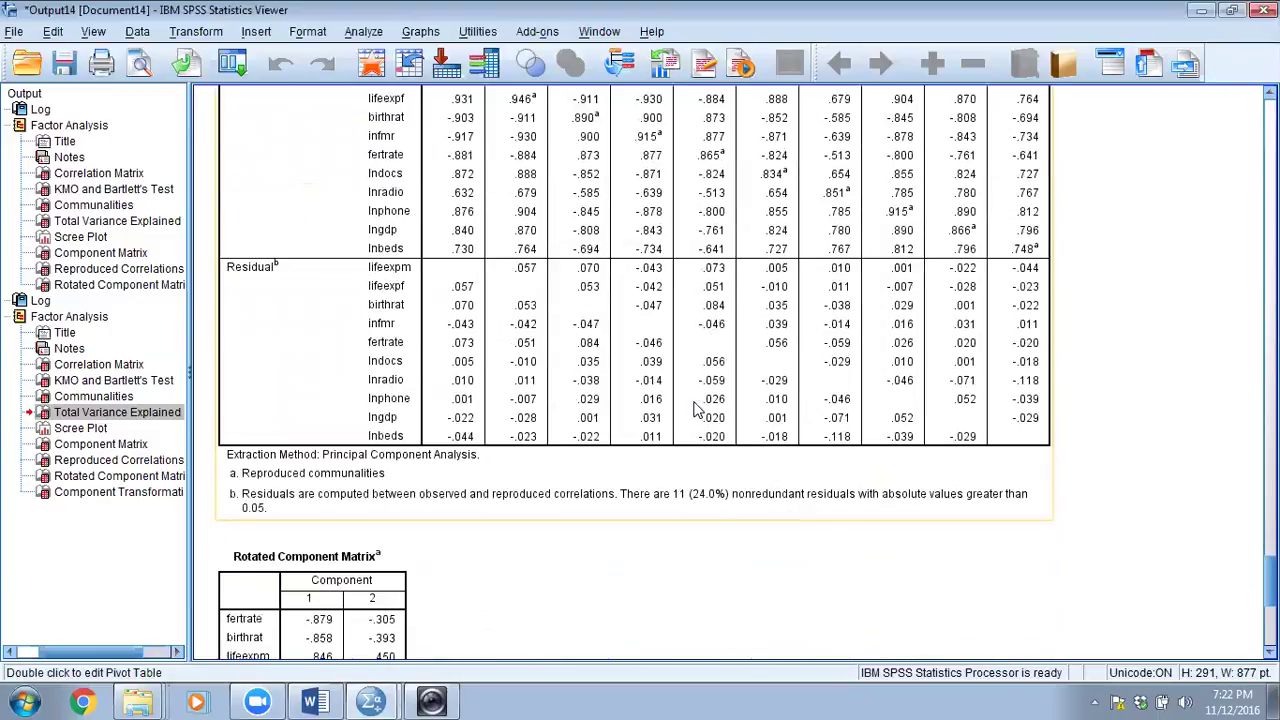
- Examine each variable's loadings on components 1 and 2 in the Rotated Component Matrix
scroll(697, 409, "down", 3)
left_click(358, 318)
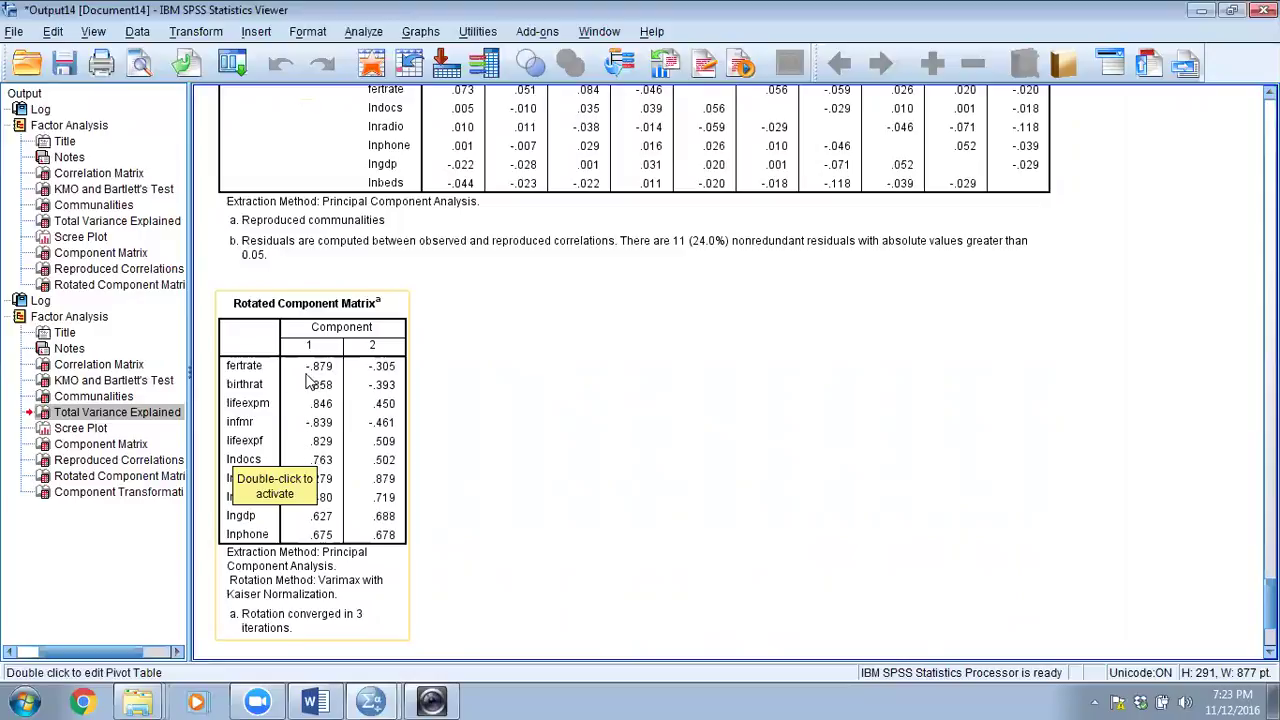
left_click(323, 462)
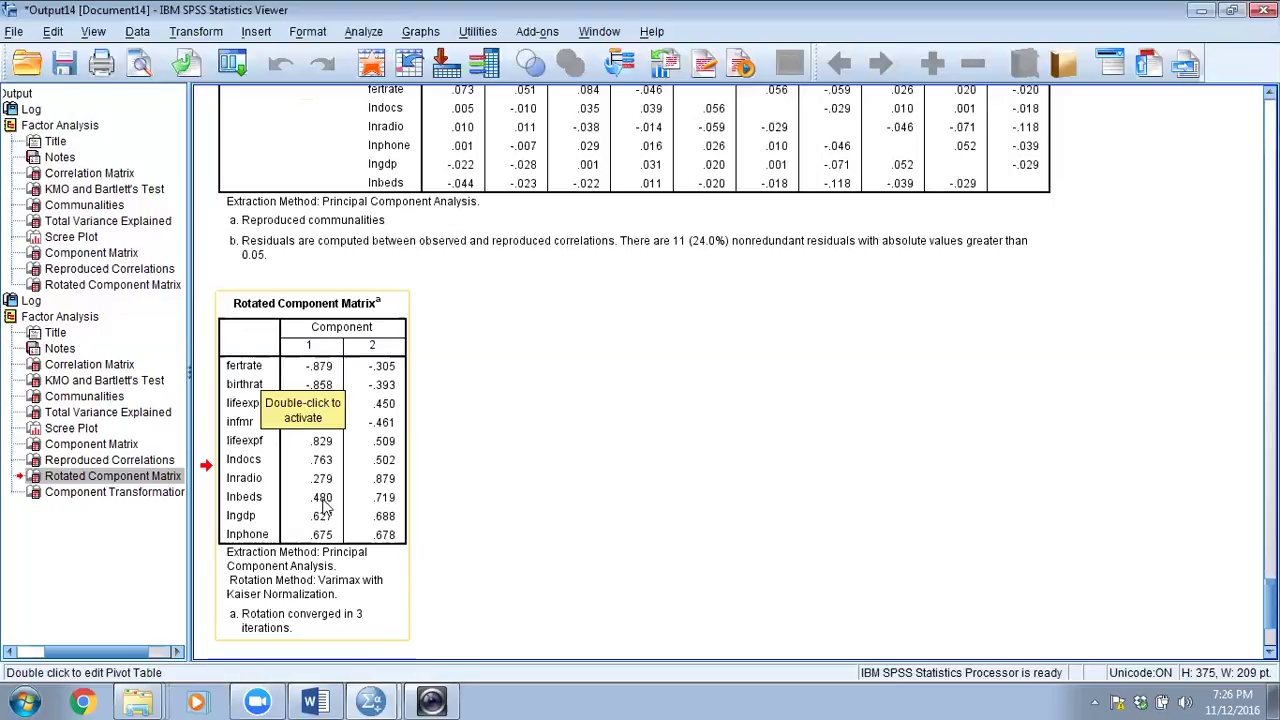
- Review the two-component solution's eigenvalues, unrotated Component Matrix loadings and Communalities again
scroll(320, 505, "up", 15)
scroll(320, 505, "up", 2)
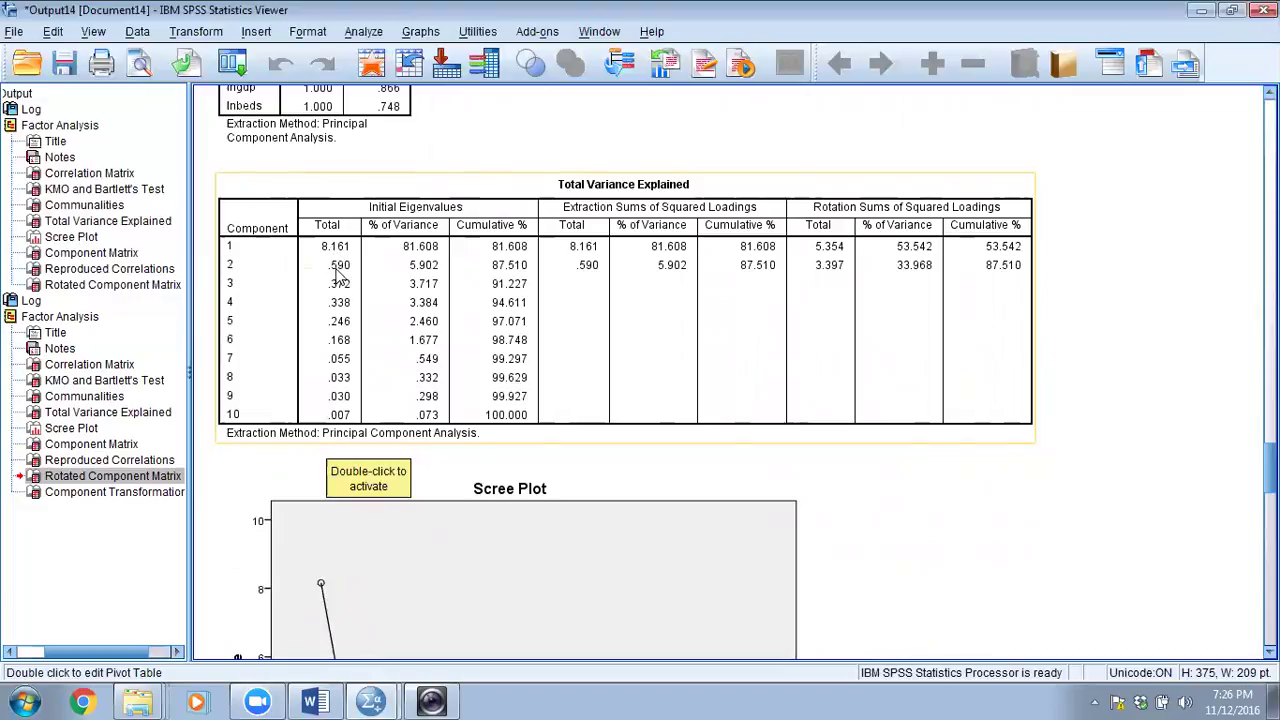
scroll(428, 492, "down", 15)
scroll(430, 497, "up", 5)
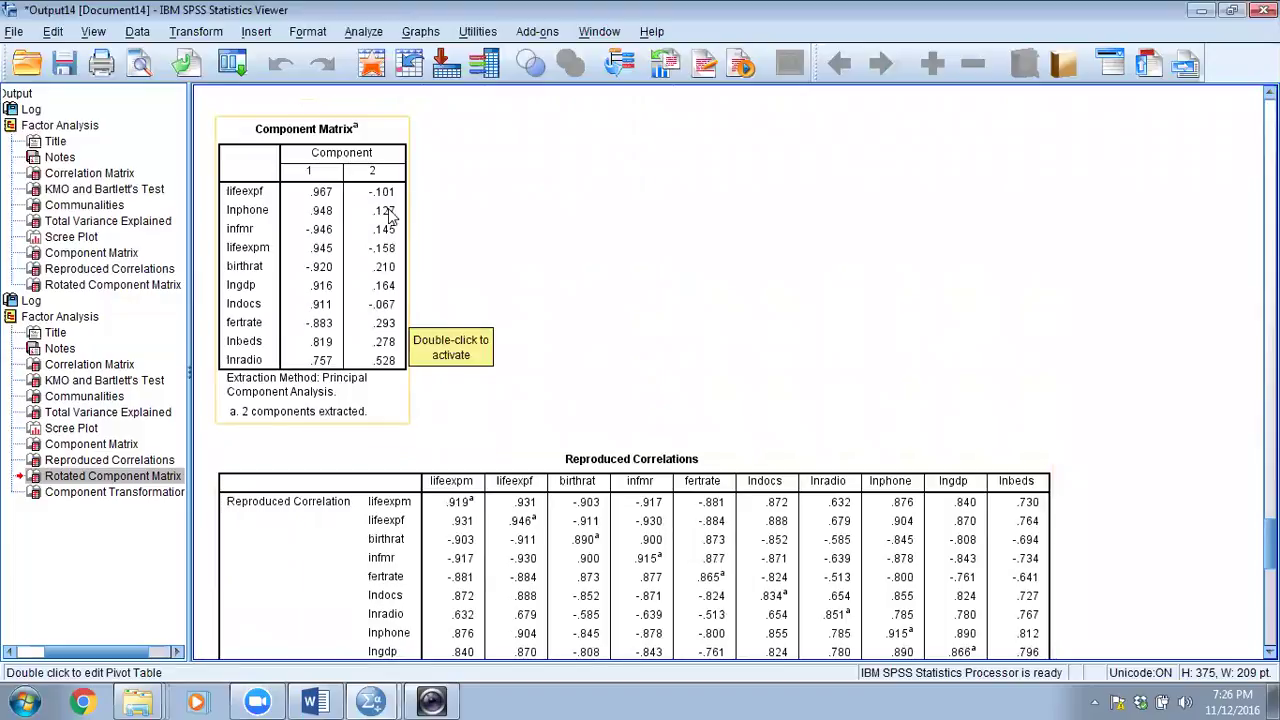
scroll(552, 392, "up", 10)
scroll(557, 393, "up", 20)
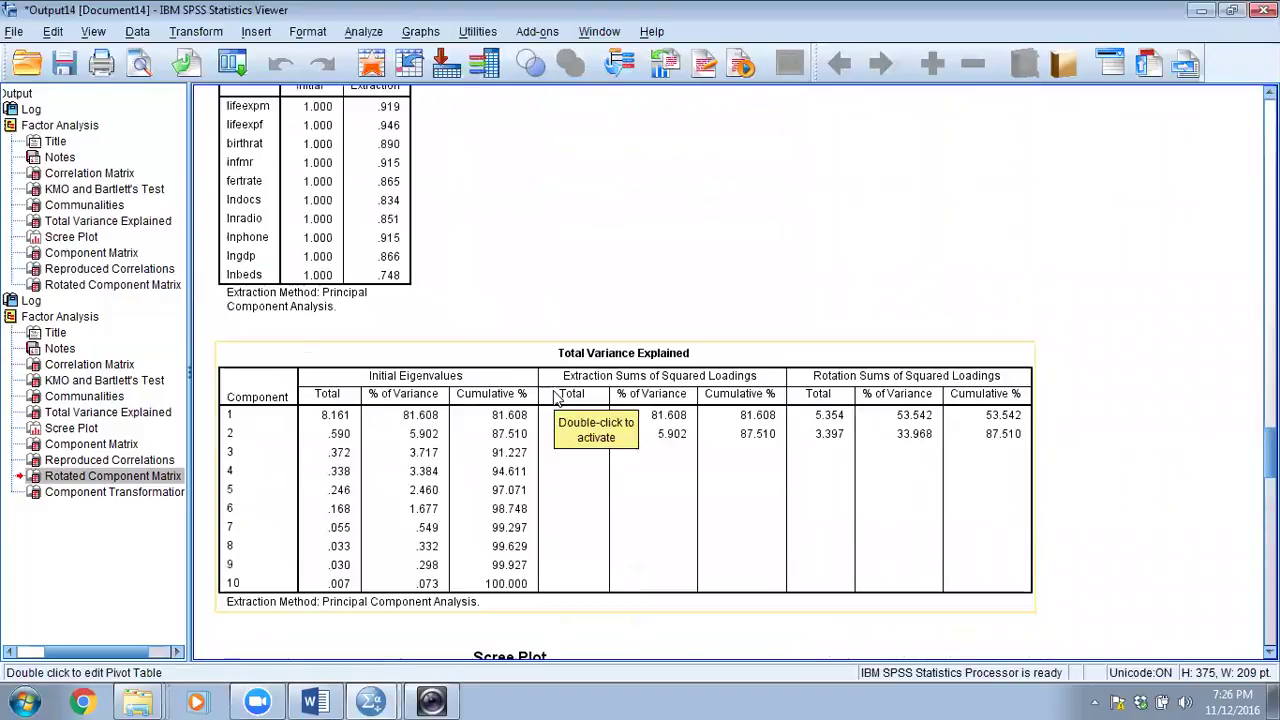
scroll(300, 241, "down", 8)
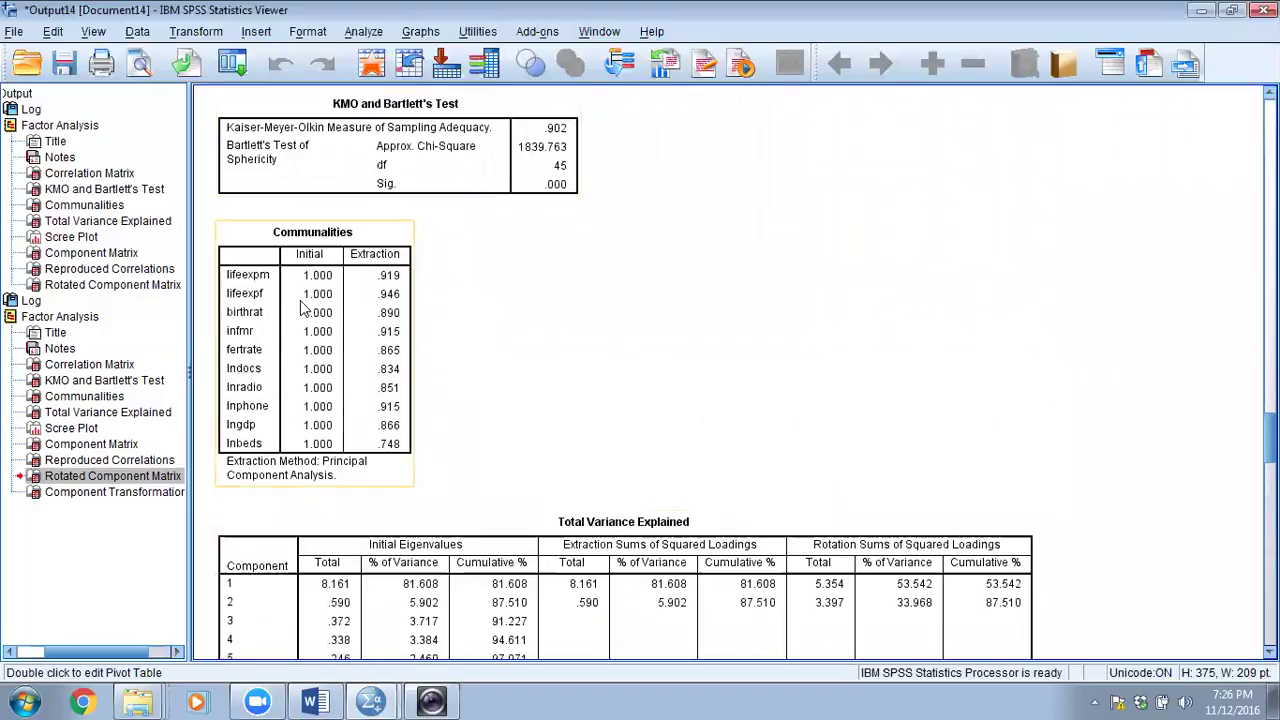
- Review the two-component solution's Communalities alongside its Total Variance Explained table, Scree Plot and unrotated Component Matrix
scroll(340, 330, "down", 2)
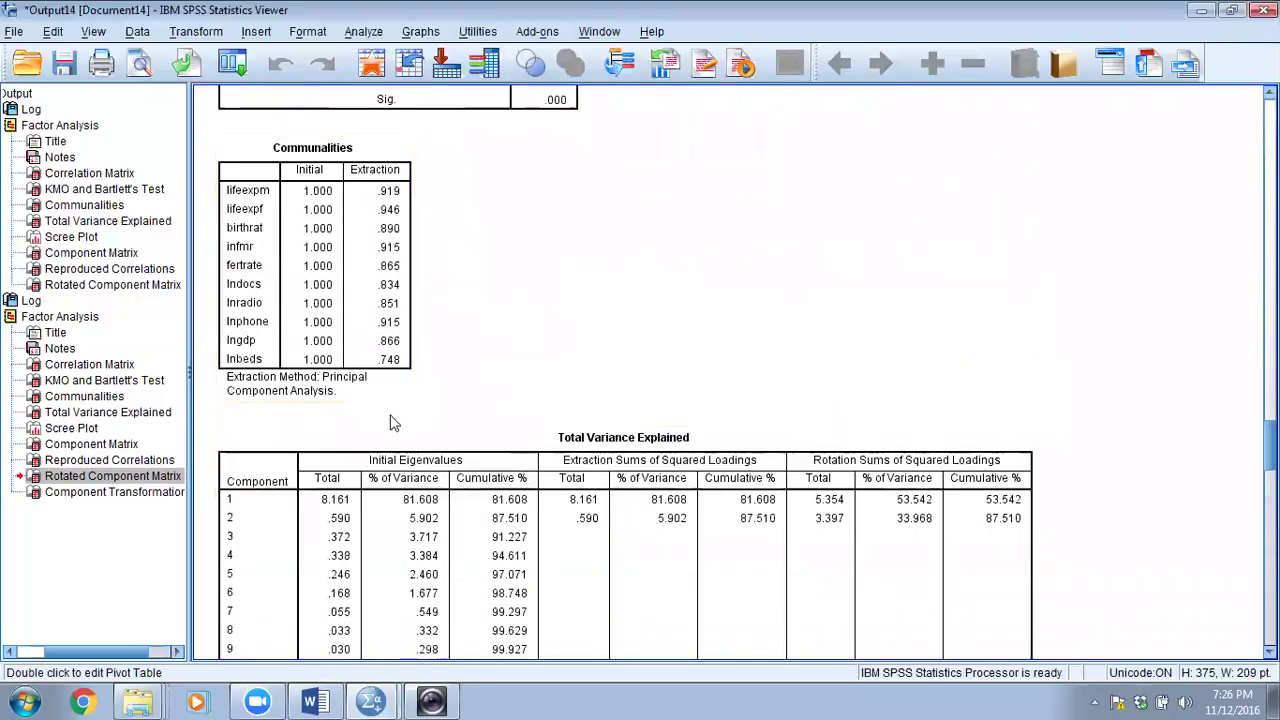
scroll(390, 418, "up", 12)
scroll(390, 418, "down", 18)
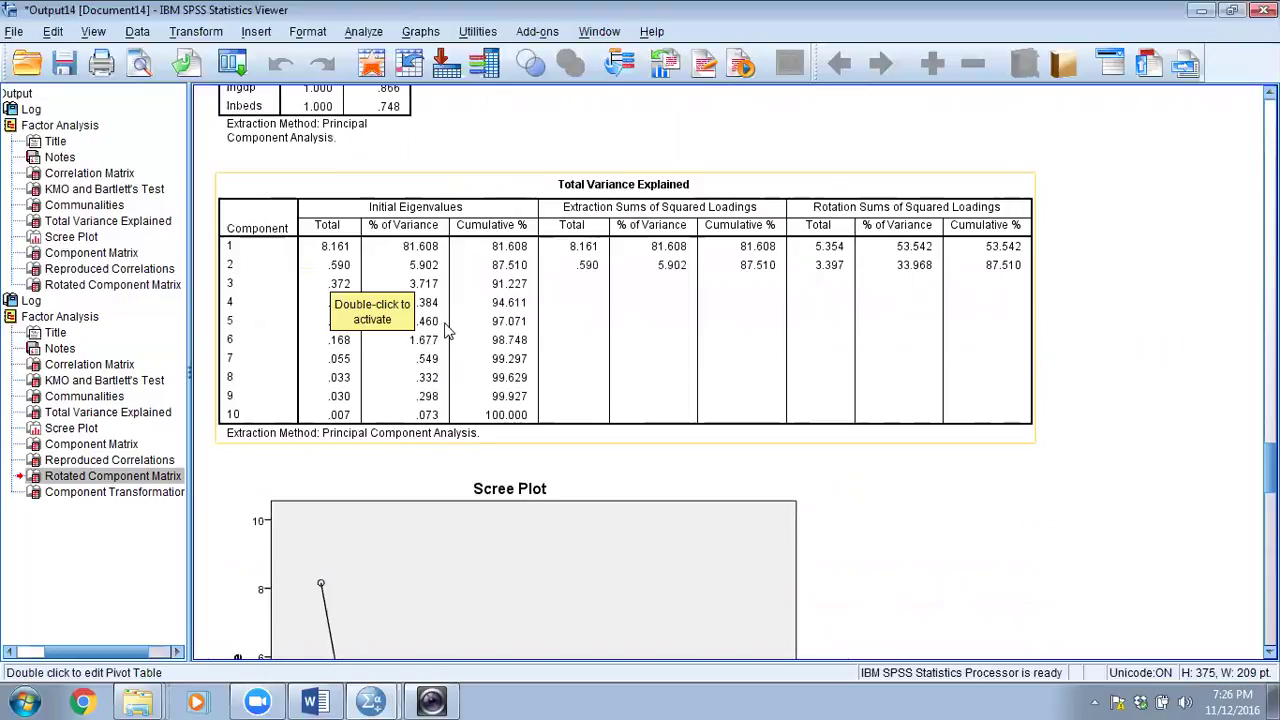
scroll(447, 331, "up", 5)
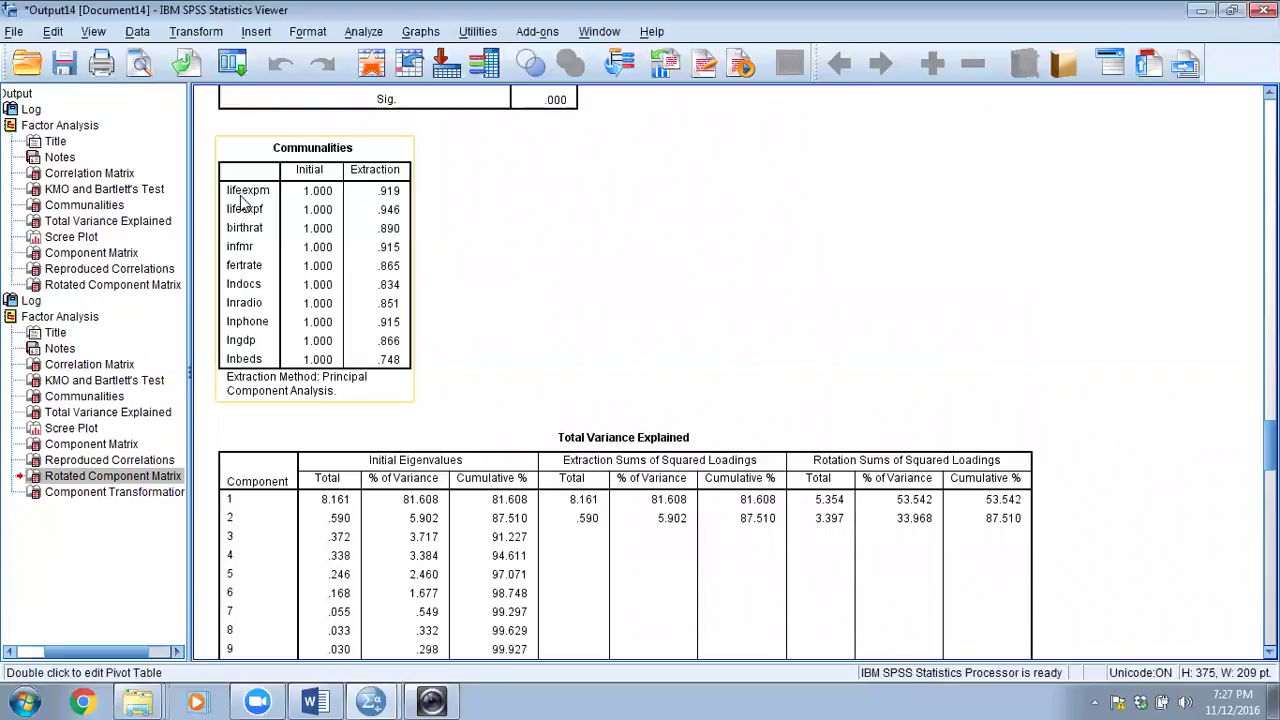
scroll(720, 380, "down", 10)
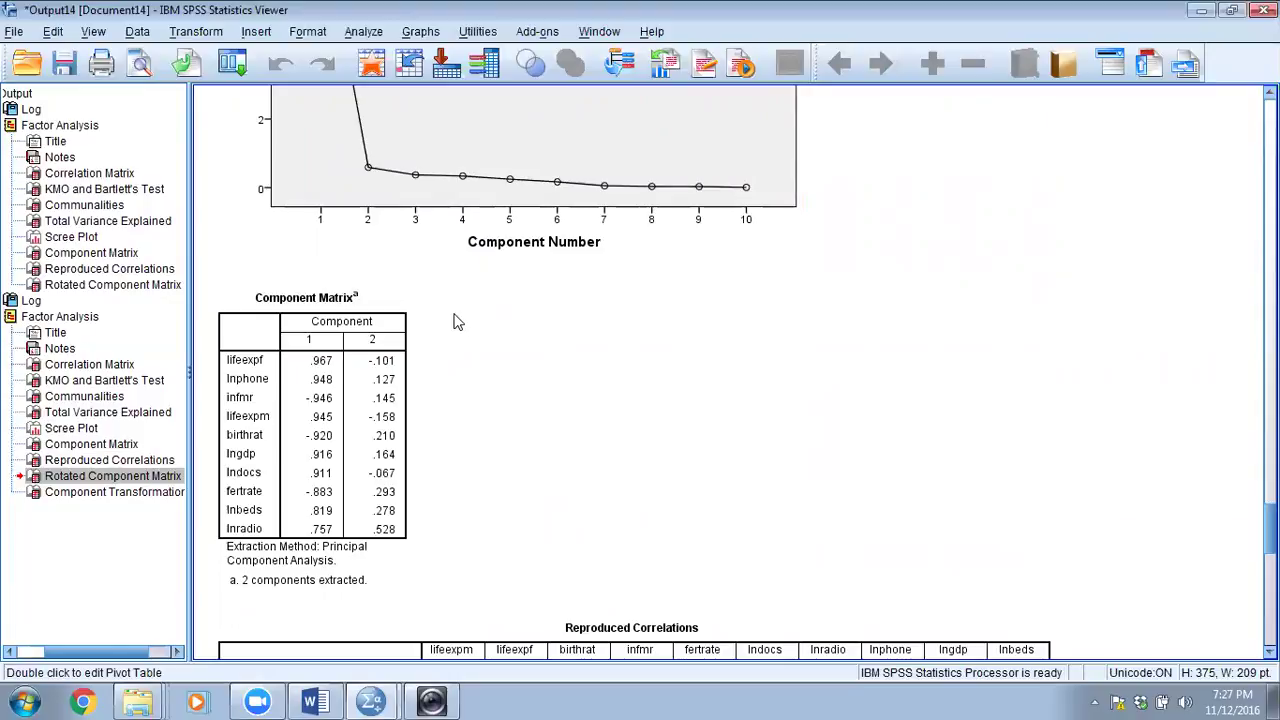
scroll(646, 452, "up", 15)
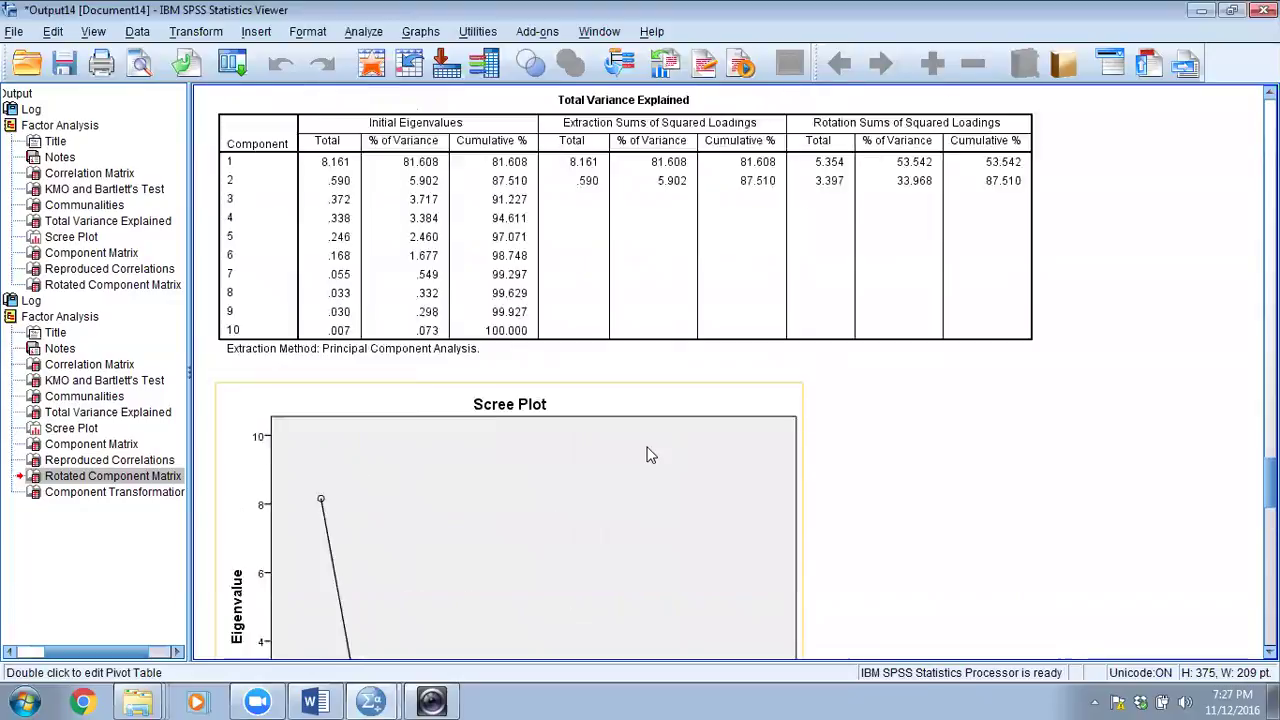
left_click(311, 368)
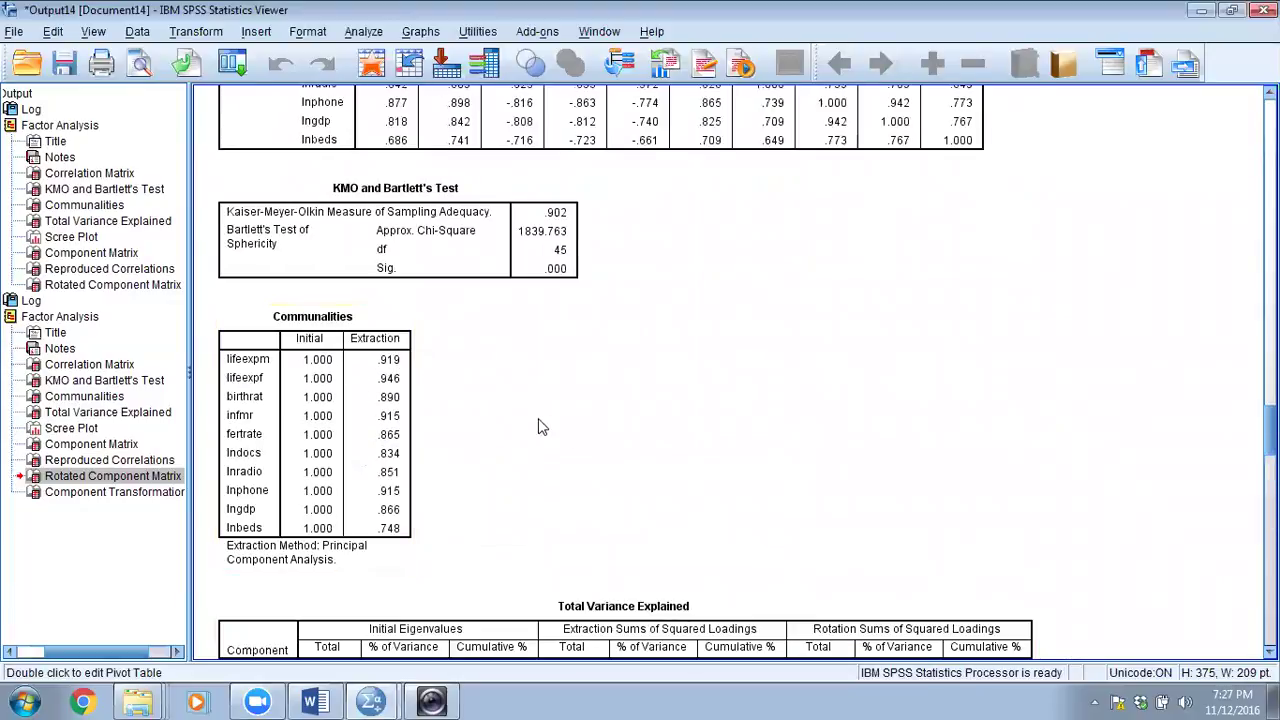
- Recheck the Reproduced Correlations residuals, then the Rotated Component Matrix and Component Transformation Matrix of the two-component solution
scroll(538, 420, "down", 10)
scroll(538, 426, "down", 12)
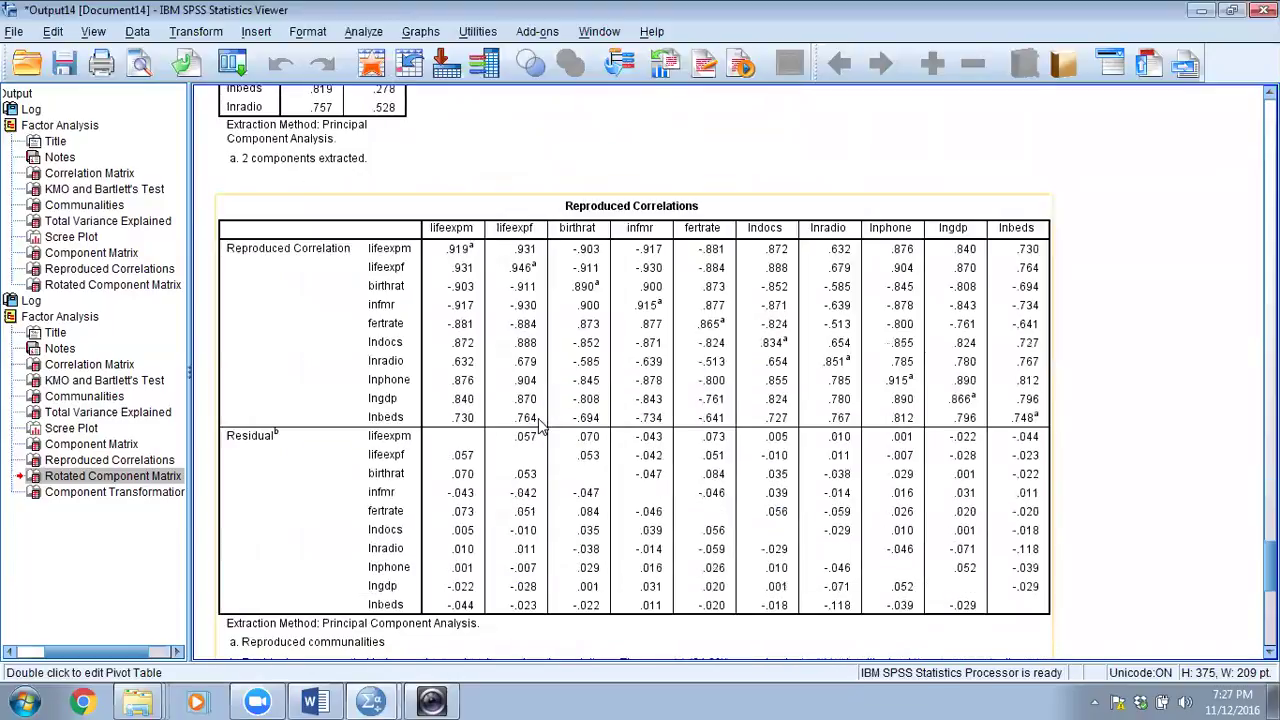
scroll(560, 422, "up", 3)
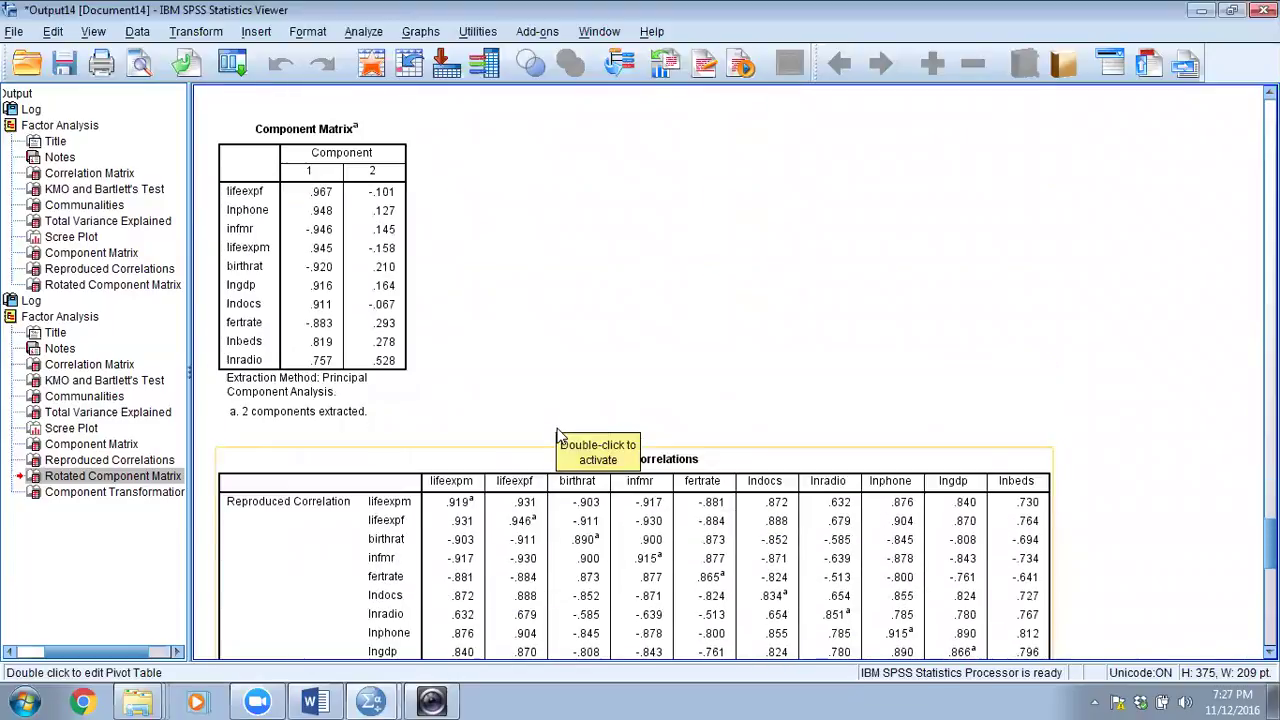
scroll(530, 393, "down", 4)
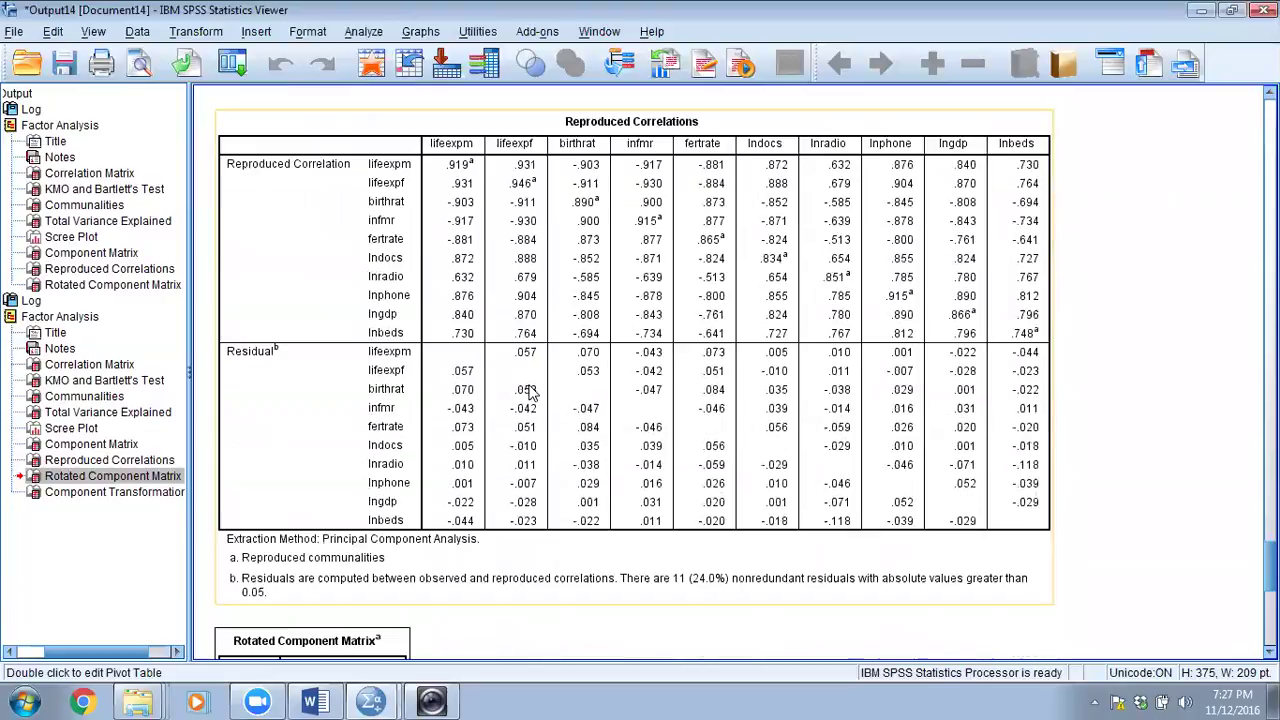
scroll(530, 393, "down", 6)
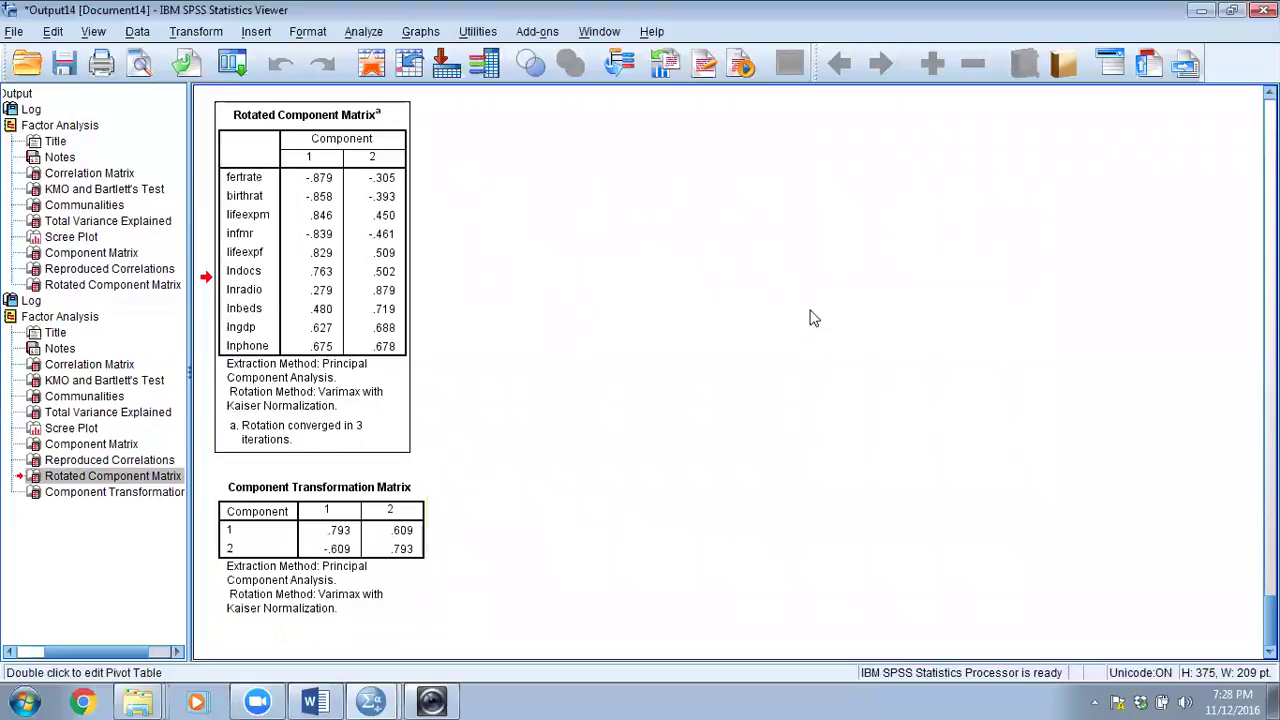
- Switch to the country-b - Copy (2).sav data and examine the saved factor score columns FAC1_2, FAC1_3 and FAC2_3
left_click(380, 700)
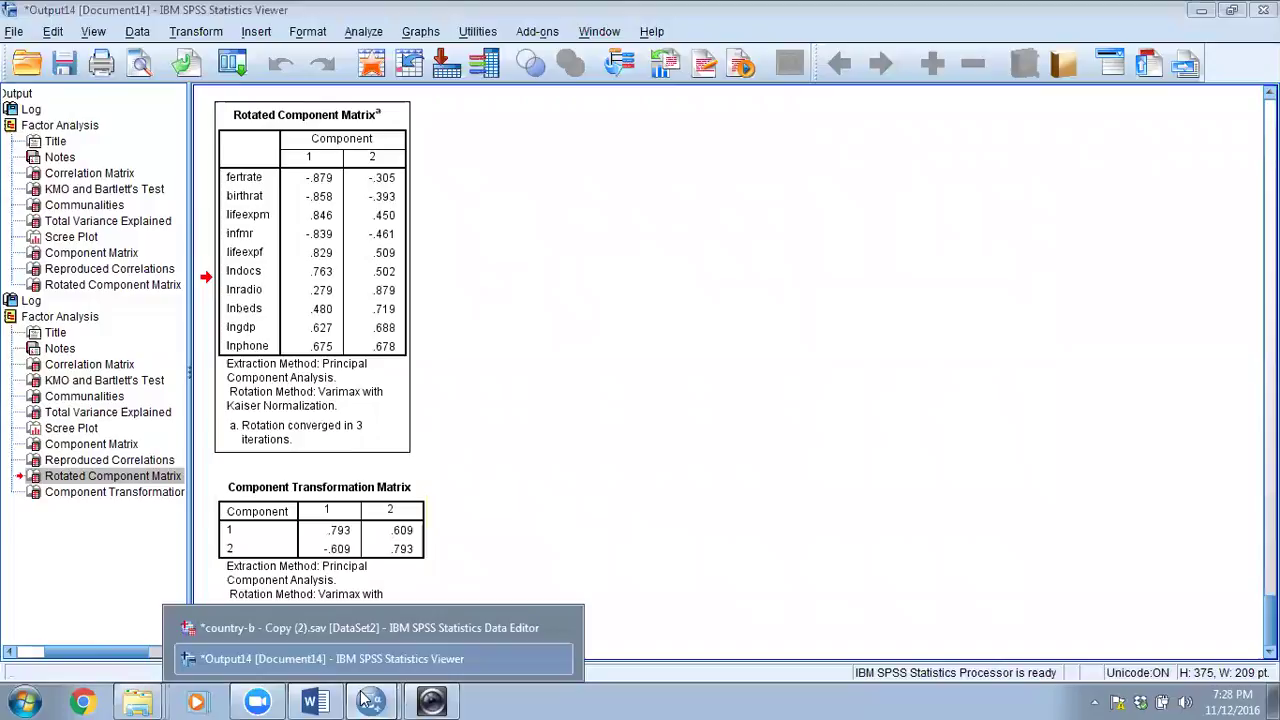
left_click(265, 628)
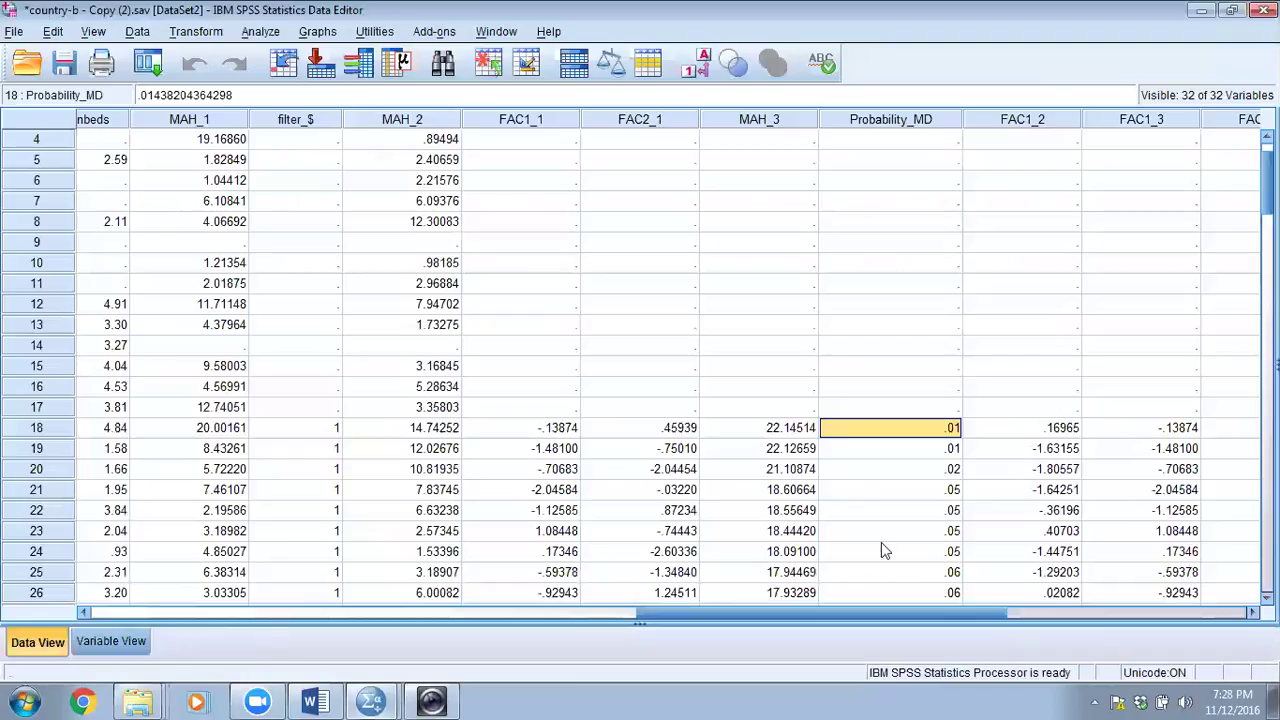
left_click_drag(838, 613, 1052, 617)
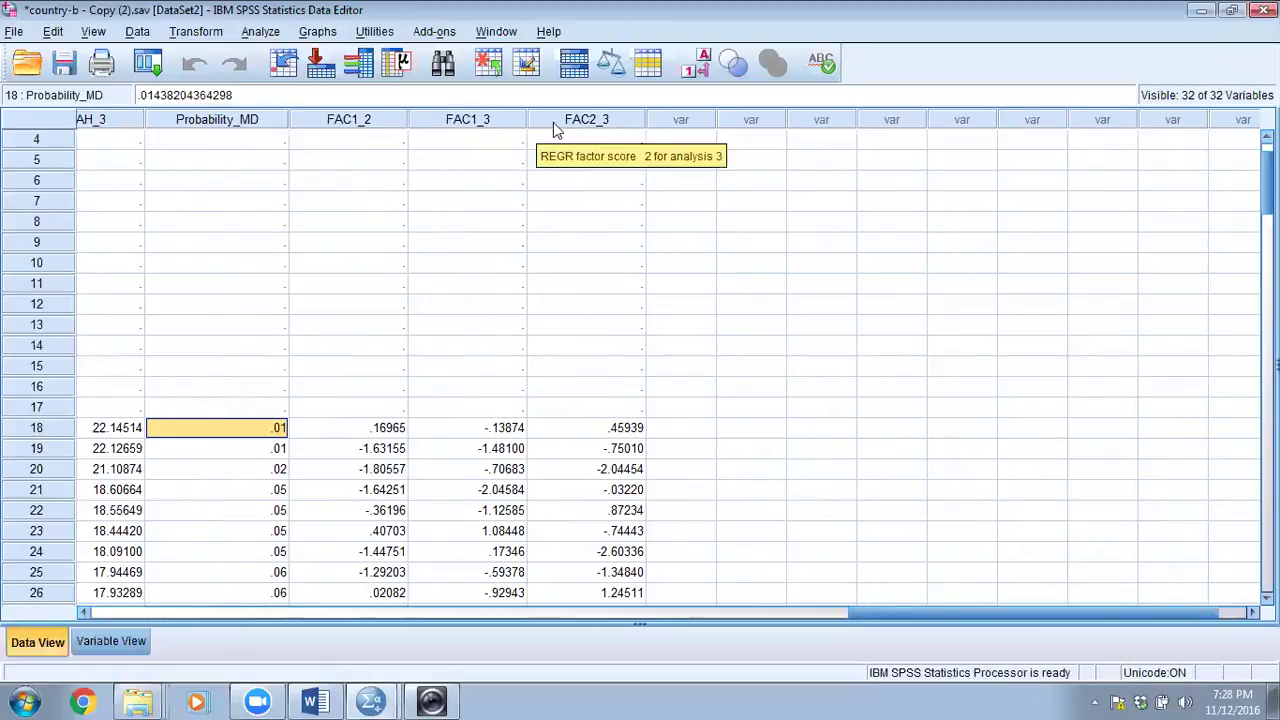
scroll(578, 203, "down", 3)
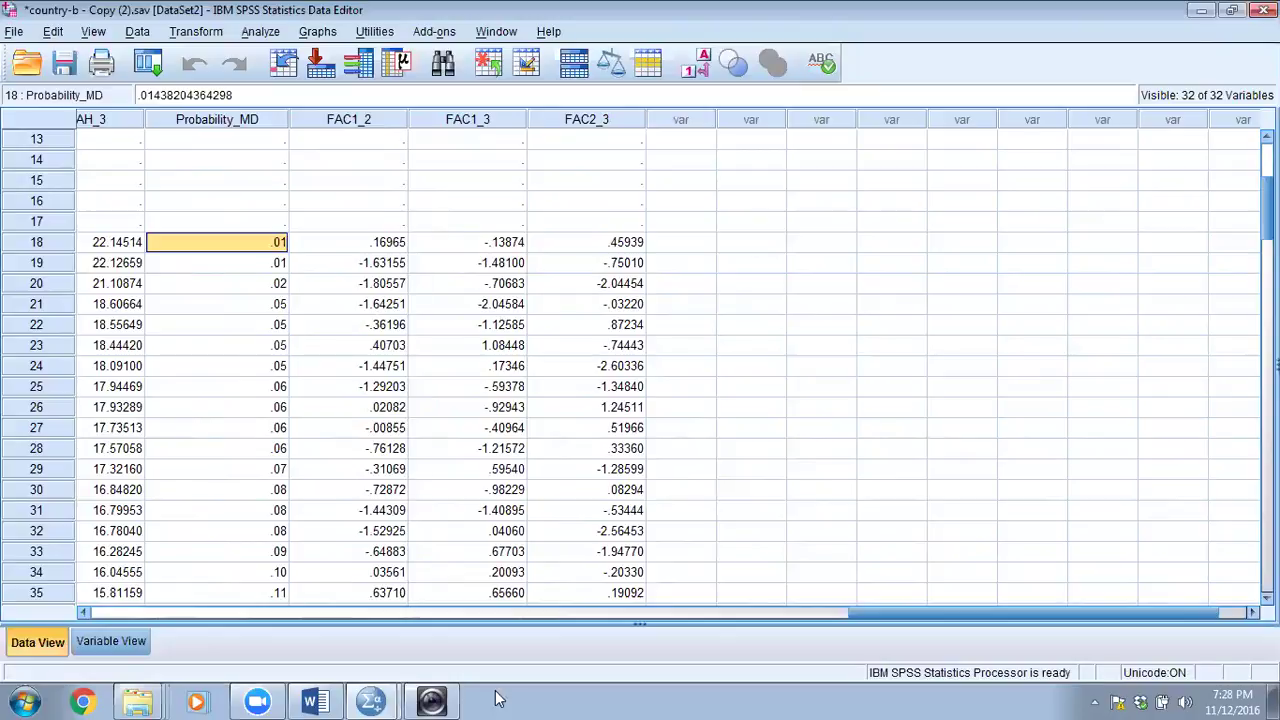
left_click(372, 700)
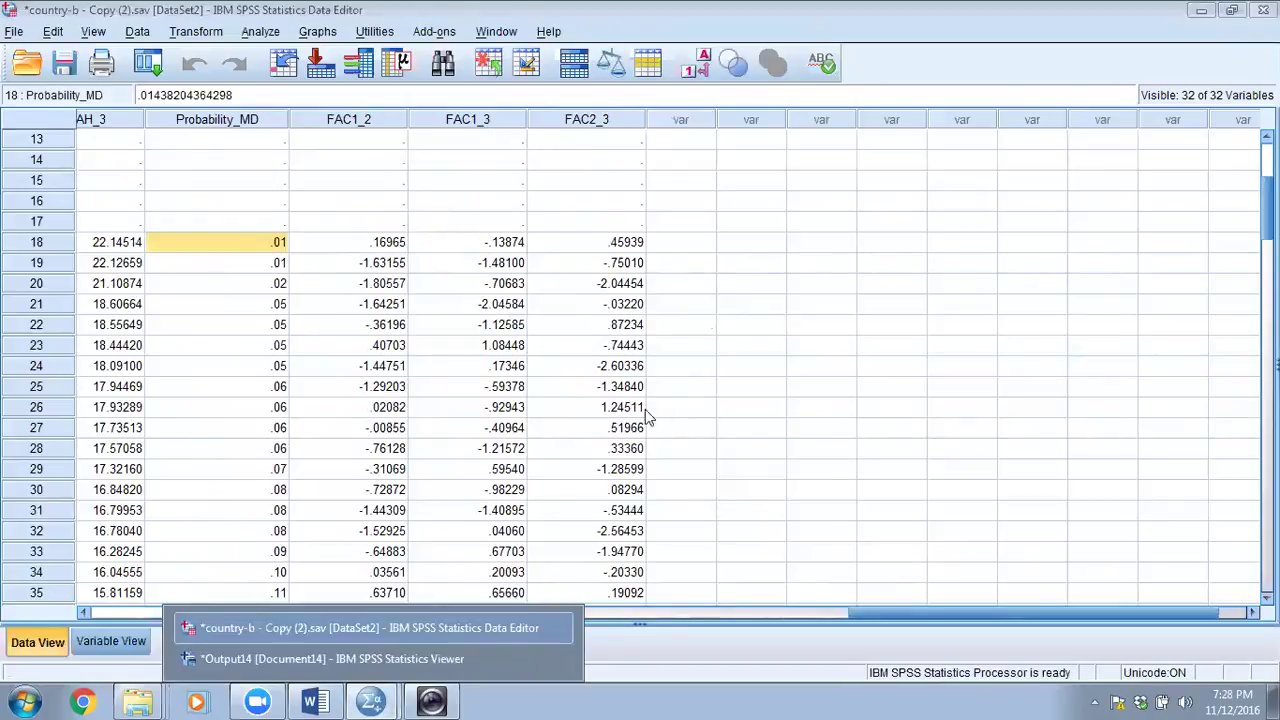
left_click(492, 430)
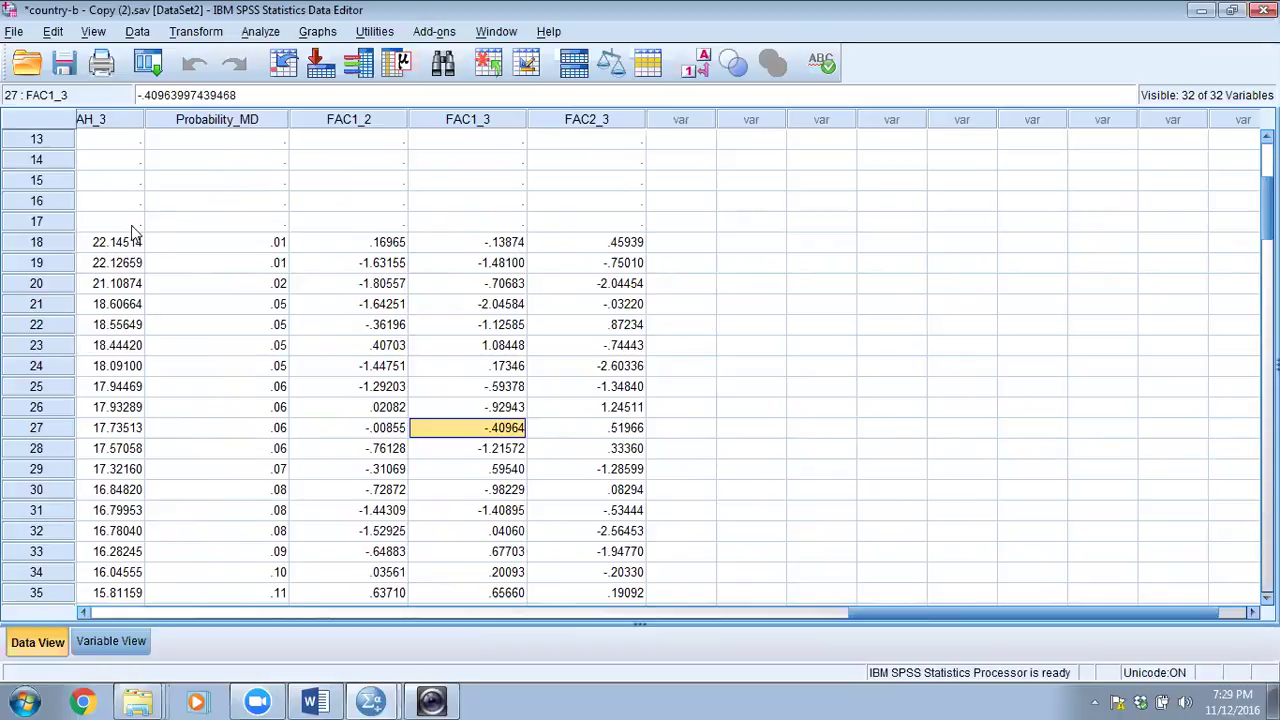
- Rename the factor score variable FAC1_3 as Healthy_Lifespan in the variable definitions
left_click(103, 645)
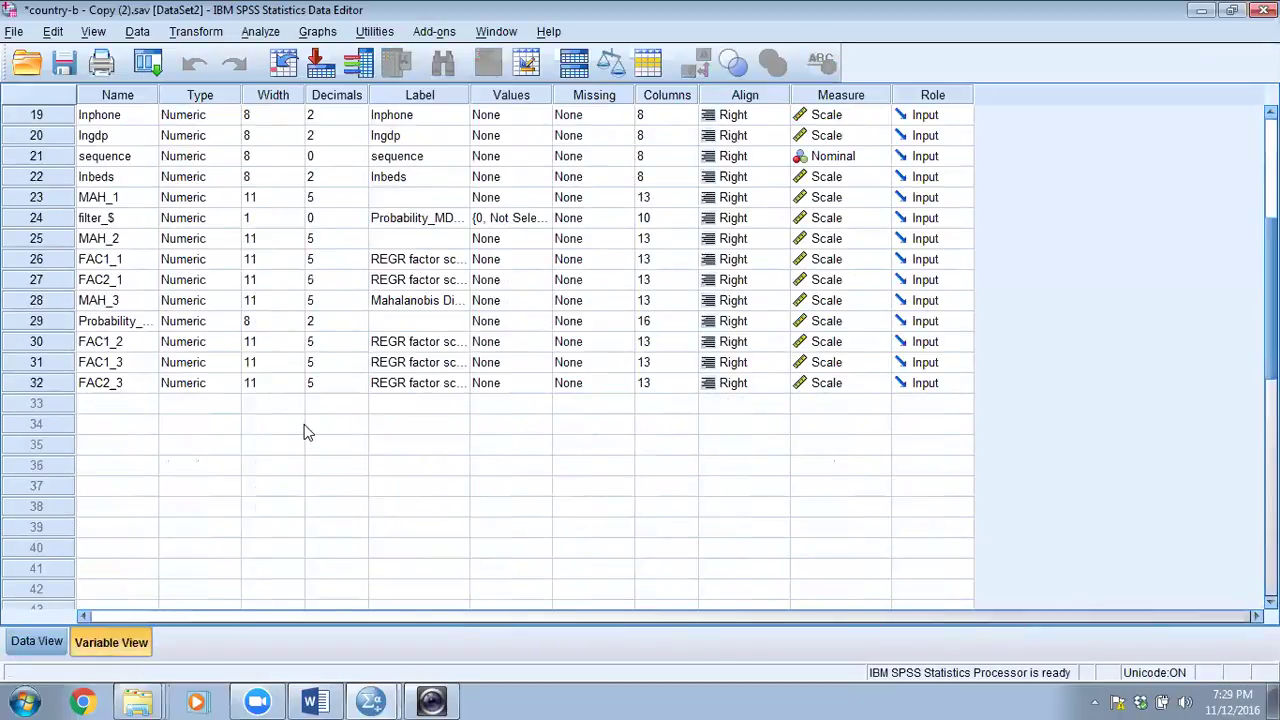
left_click(138, 364)
left_click(138, 364)
left_click_drag(134, 364, 35, 362)
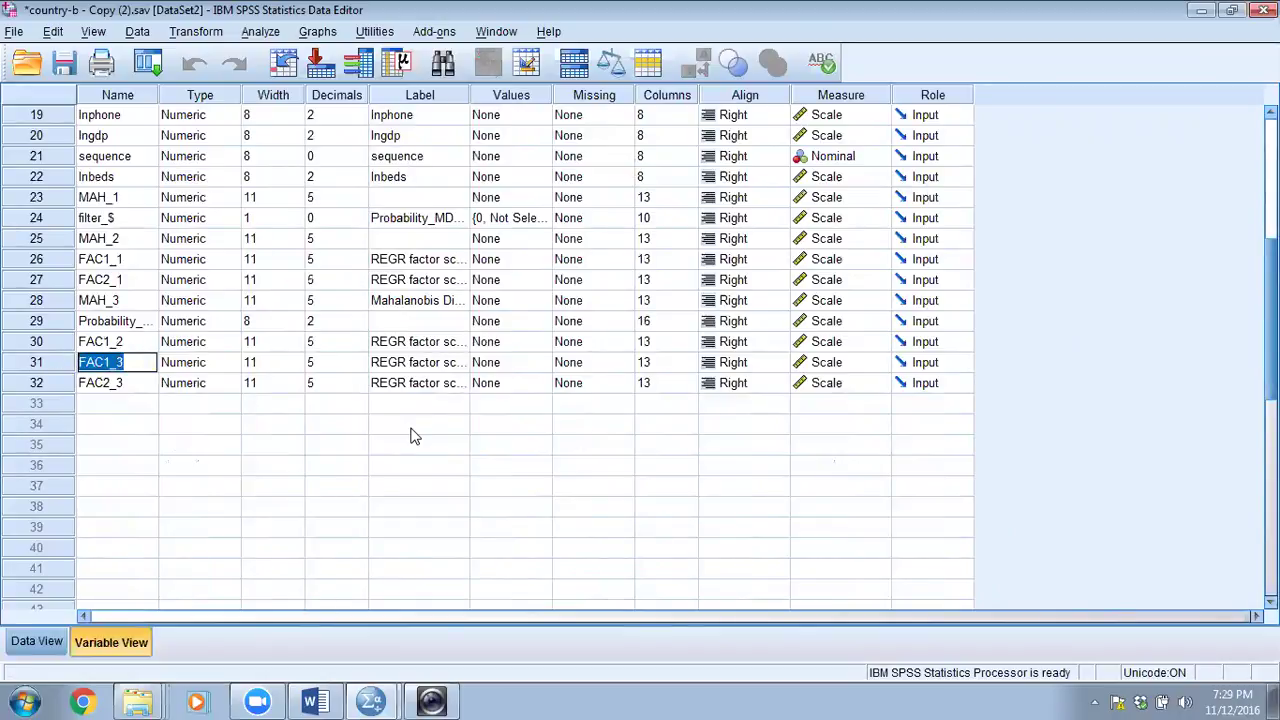
type("Healthy")
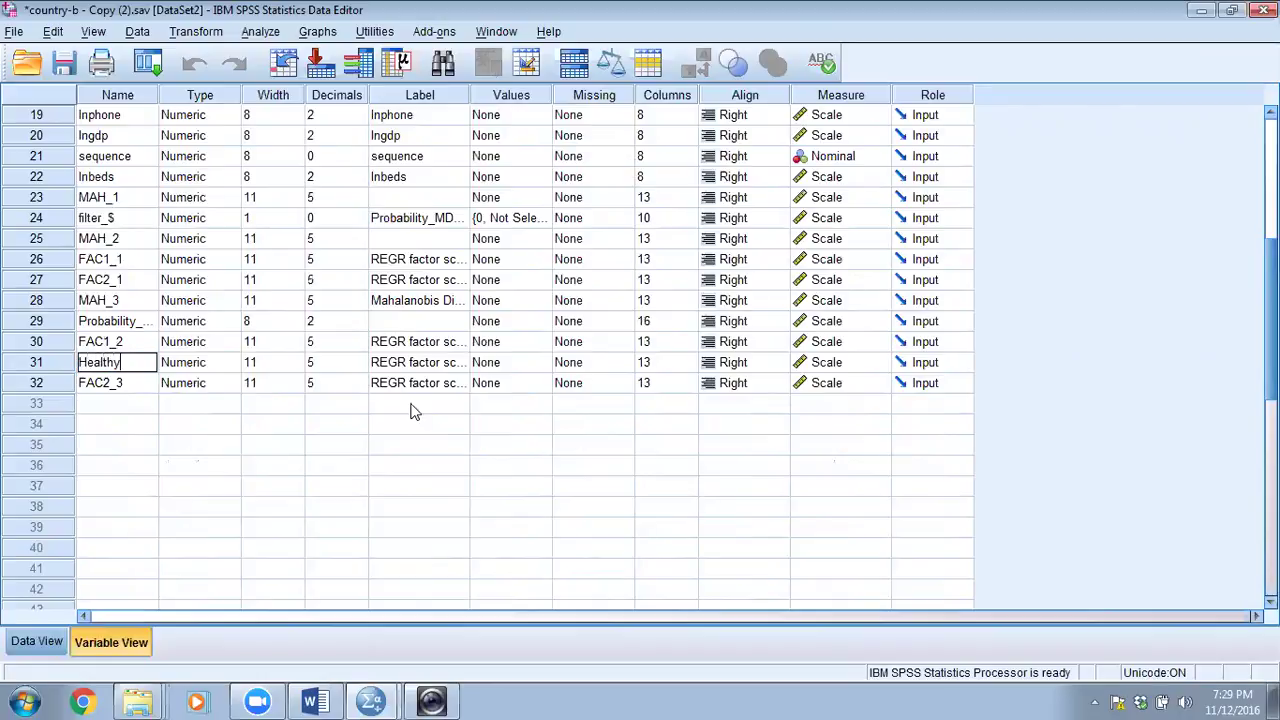
type("_Lifespan")
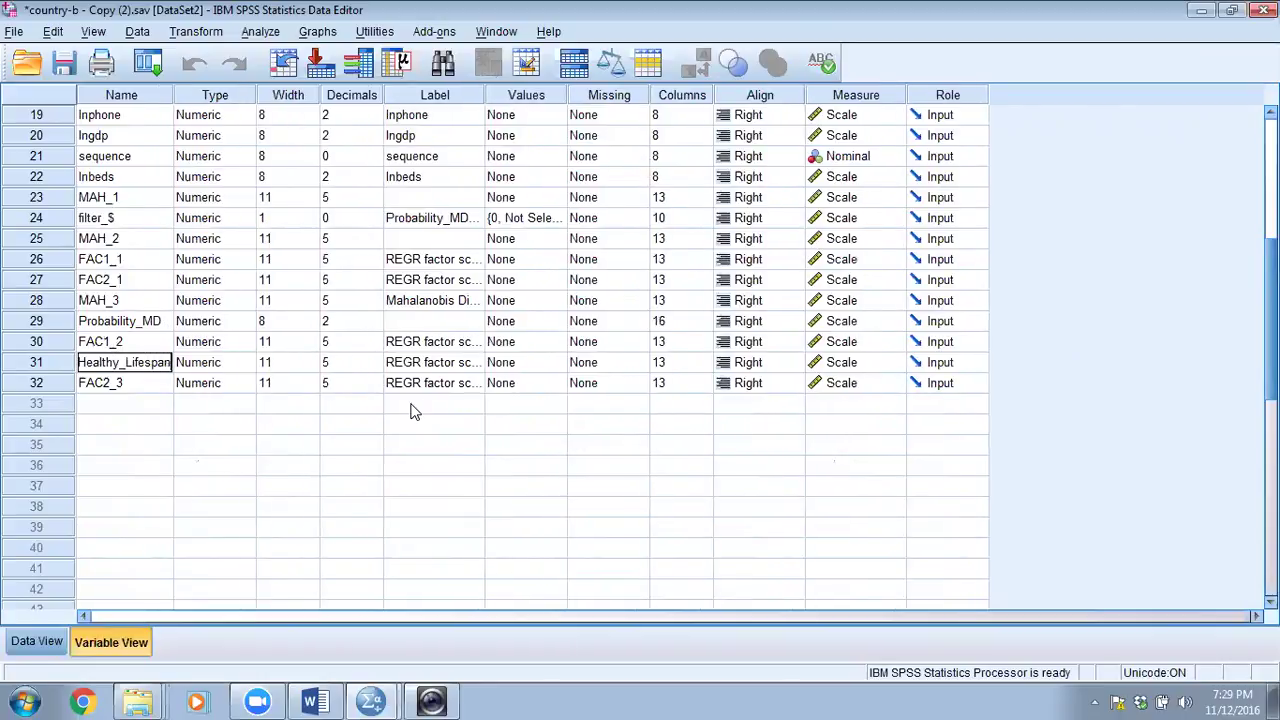
- Rename the factor score variable FAC2_3 as Economic_Stature
left_click(126, 386)
left_click(128, 384)
left_click_drag(116, 384, 70, 385)
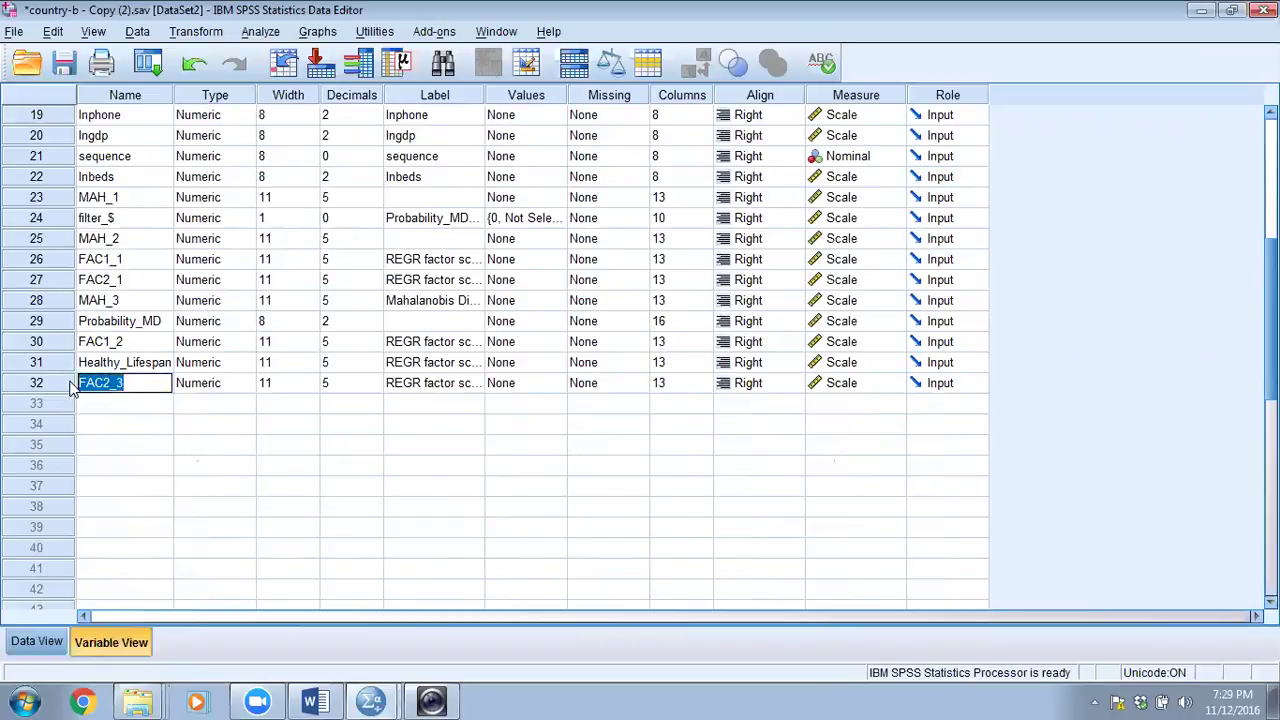
type("Economic")
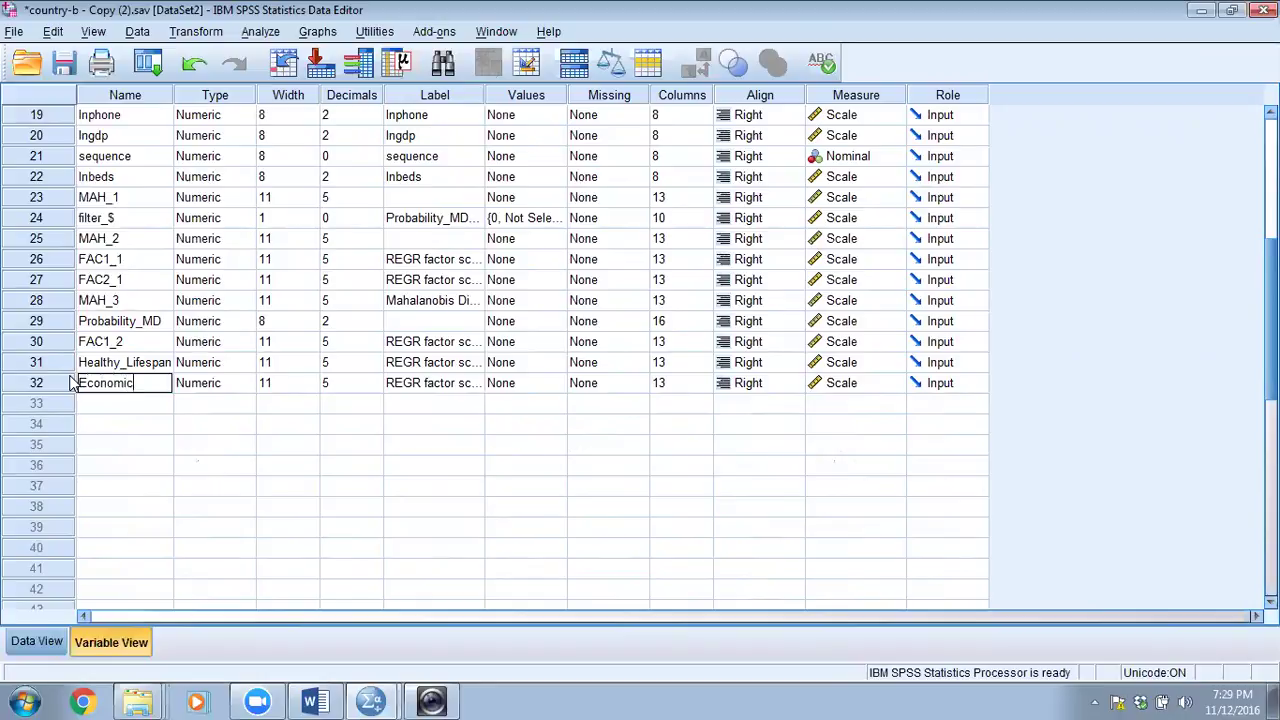
type("_Stature")
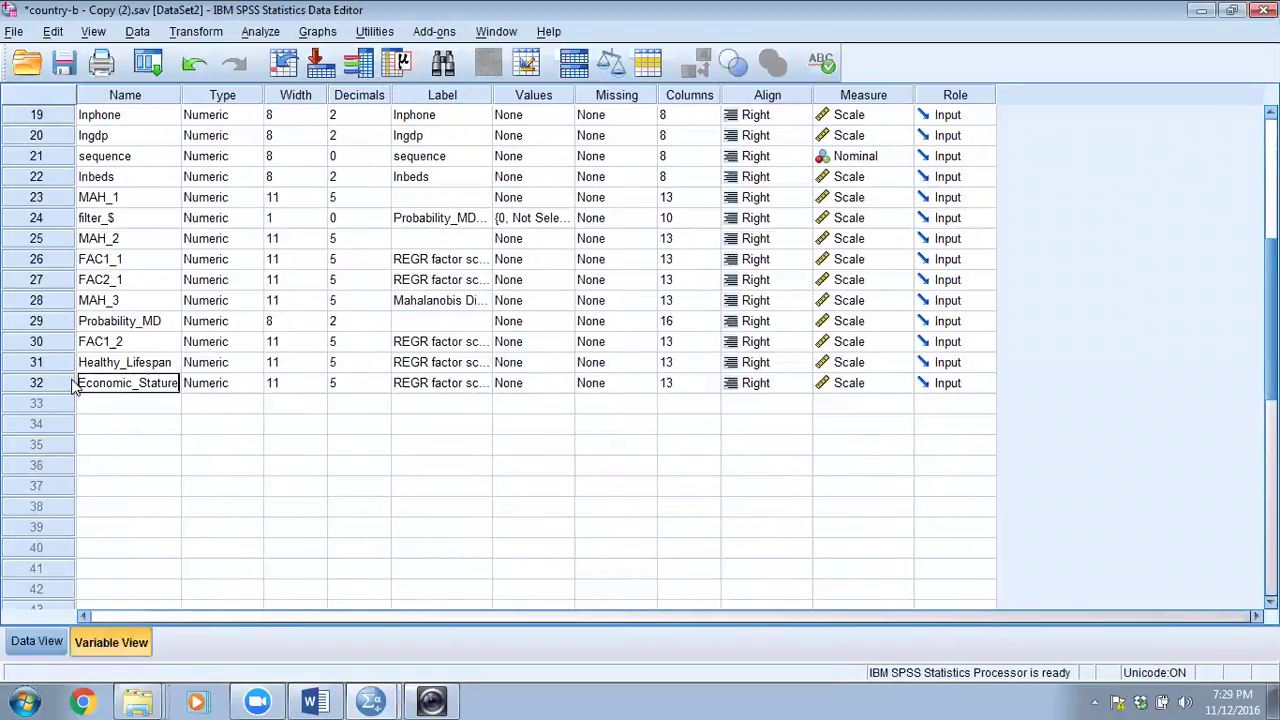
left_click(141, 413)
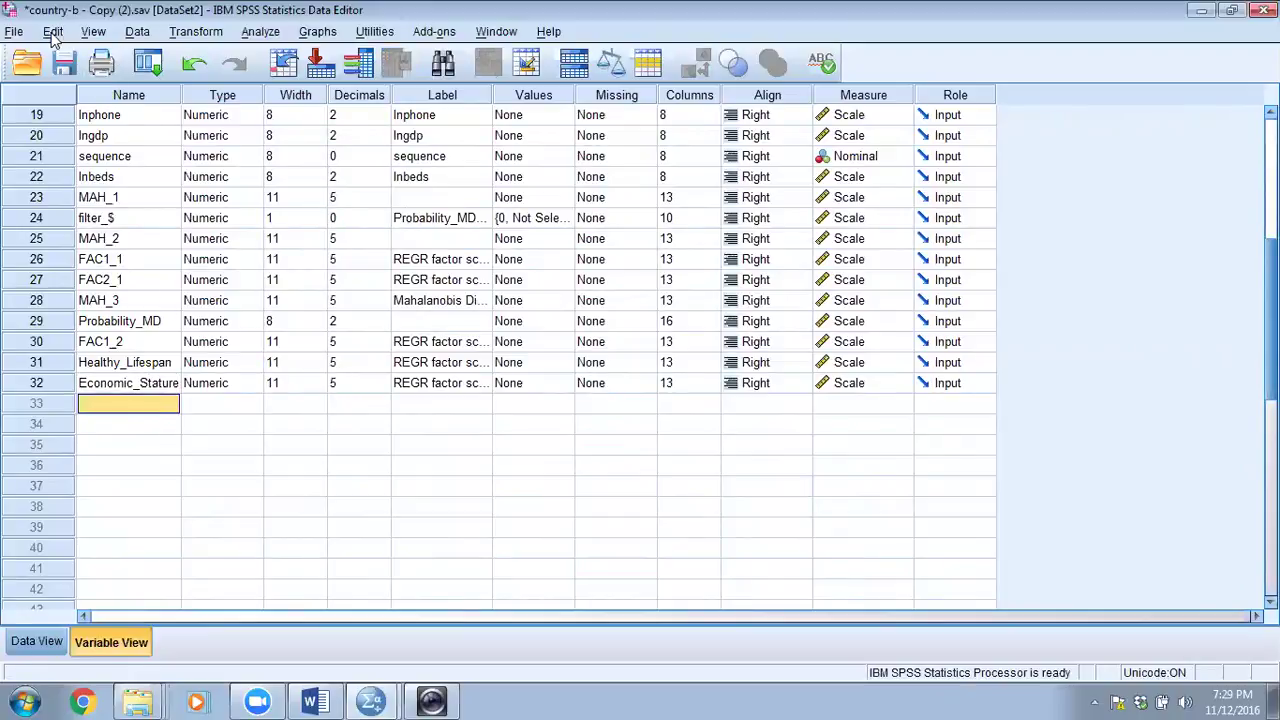
- Save the dataset and return to the data values to view the Healthy_Lifespan and Economic_Stature score columns
left_click(13, 32)
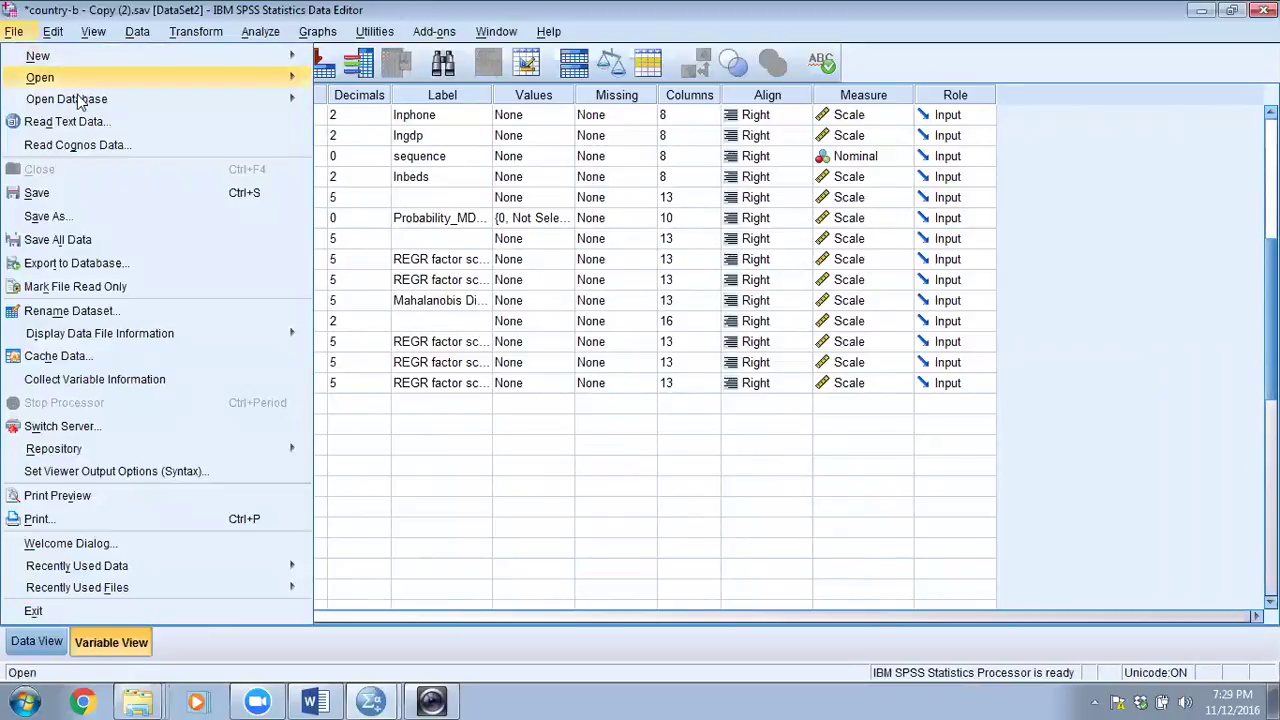
left_click(55, 202)
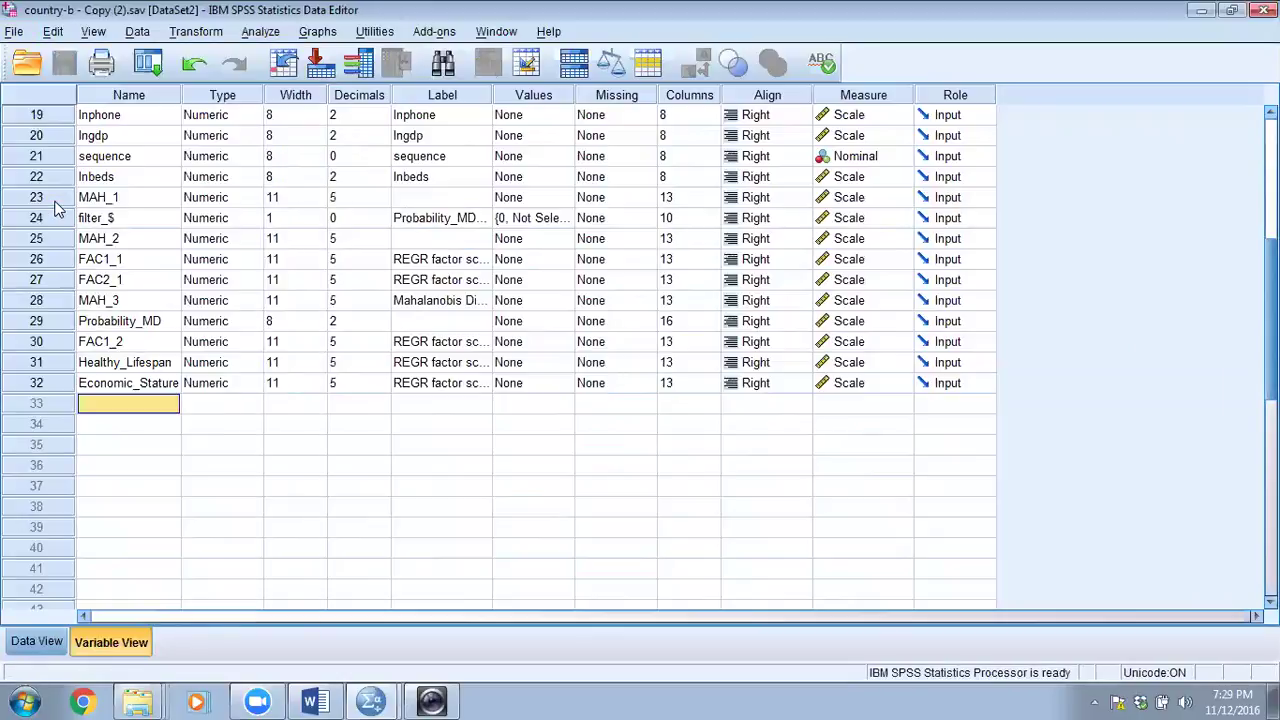
left_click(37, 641)
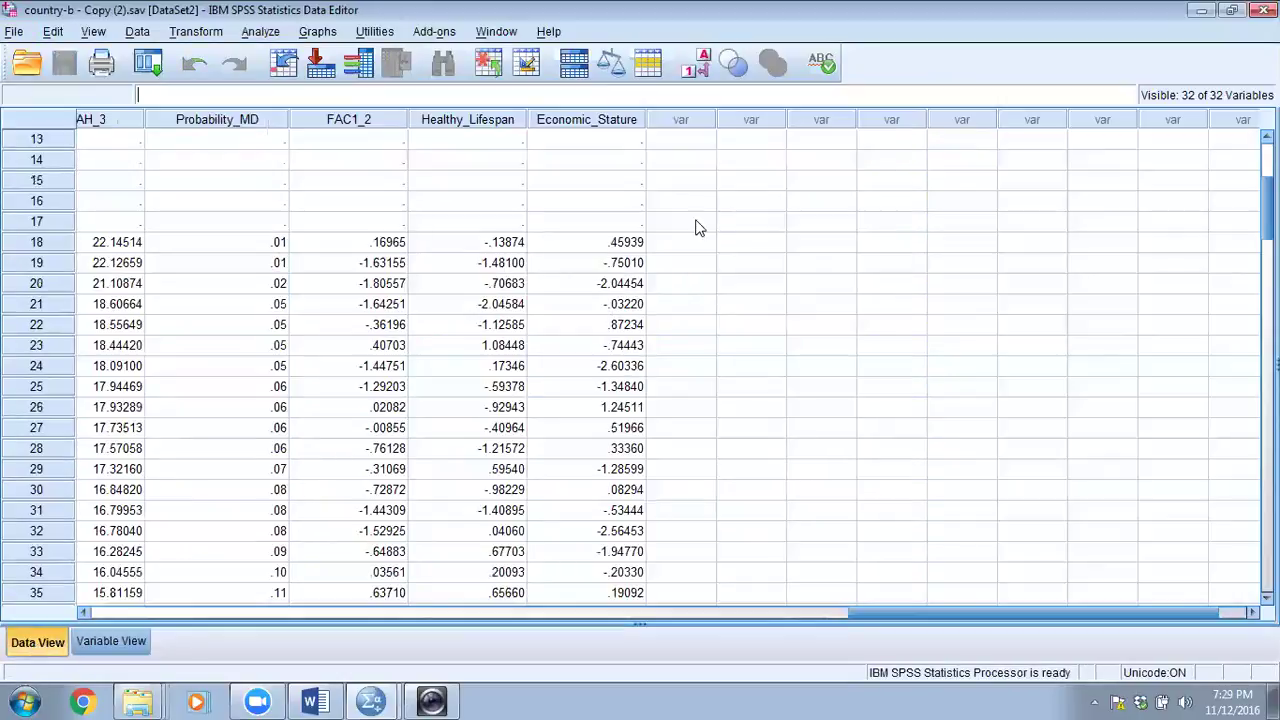
scroll(652, 396, "up", 4)
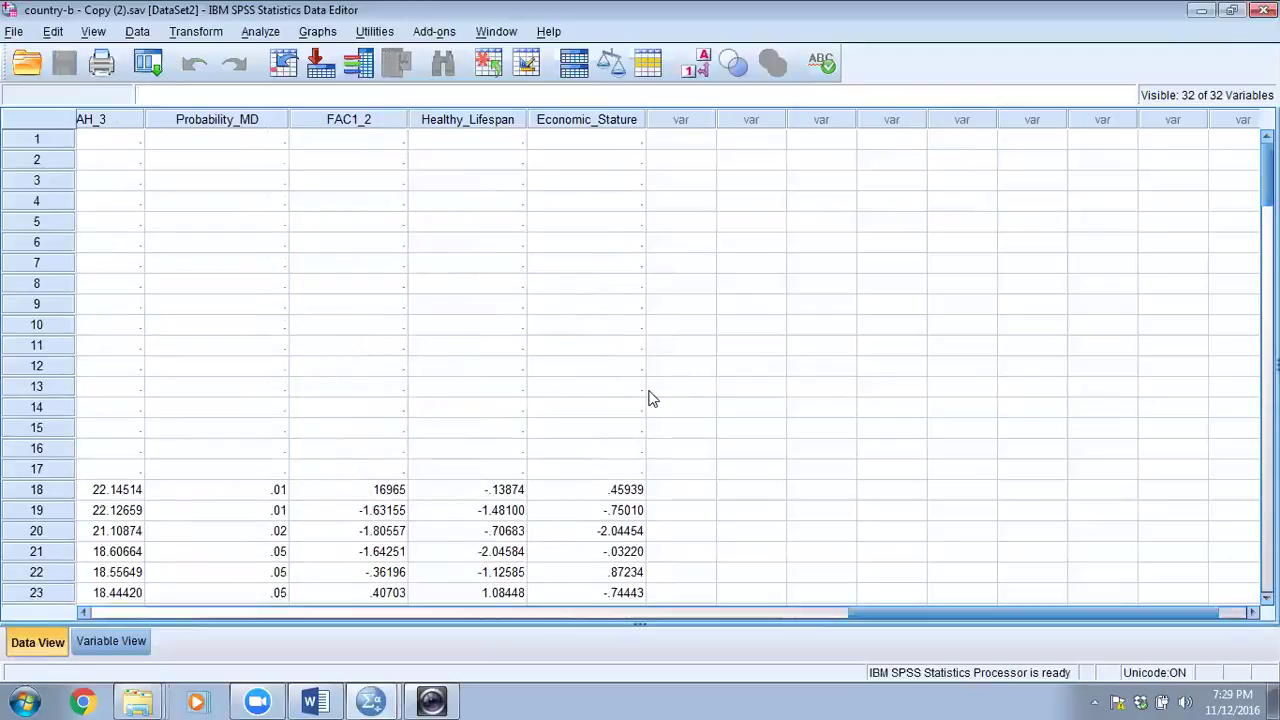